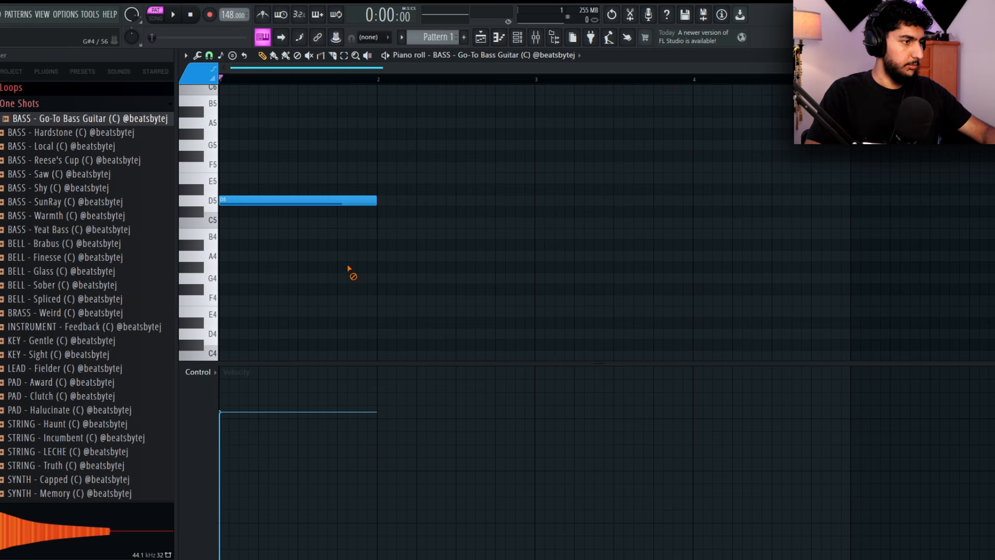
Add a short E5 note at bar 2 followed by an F5 note that ends at bar 3
{"action": "key", "text": "space"}
{"action": "mouse_move", "coordinate": [515, 200]}
{"action": "left_mouse_down"}
{"action": "mouse_move", "coordinate": [441, 172]}
{"action": "mouse_move", "coordinate": [438, 180]}
{"action": "left_mouse_up"}
{"action": "key", "text": "space"}
{"action": "key", "text": "space"}
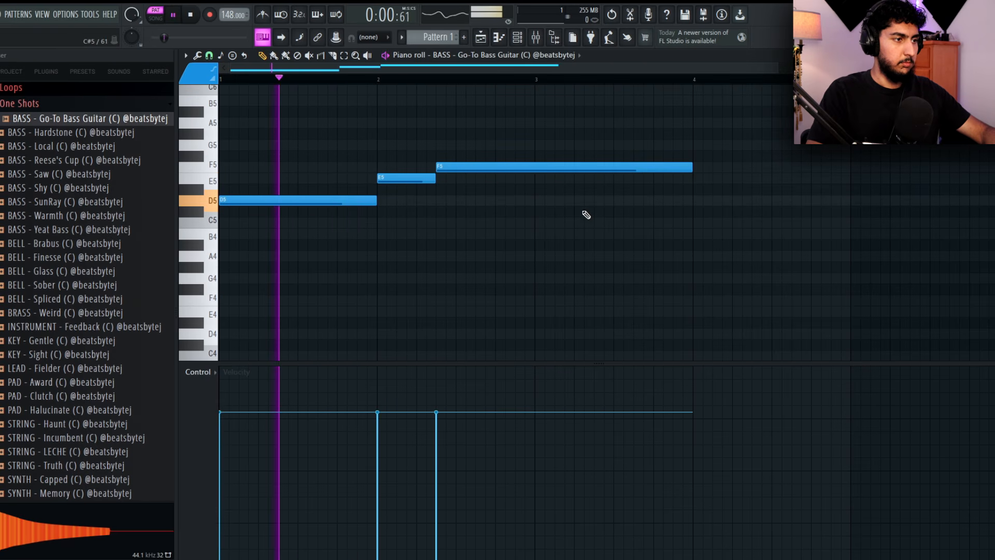
{"action": "left_click_drag", "start_coordinate": [690, 166], "coordinate": [528, 163]}
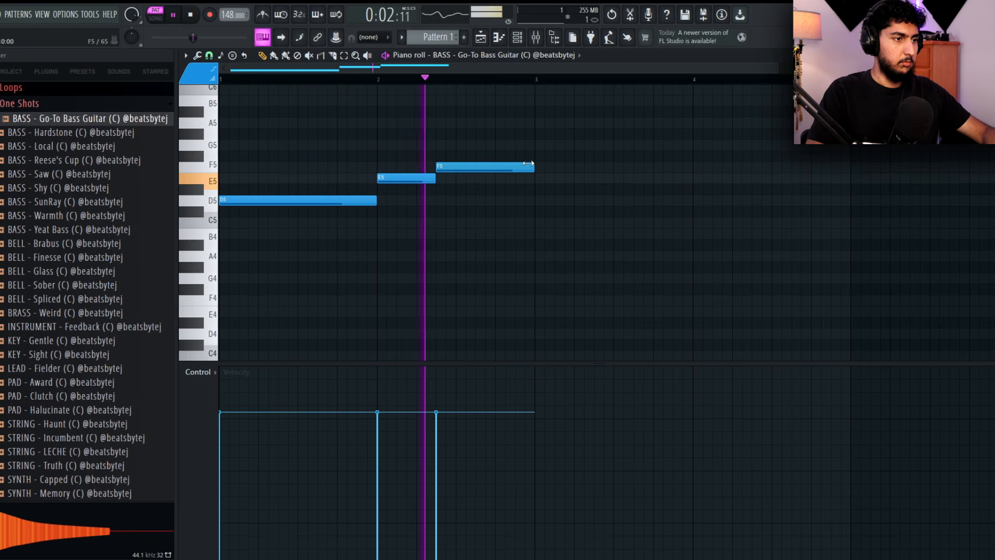
Add a long A#4 note starting at bar 3, followed by a shorter C5 note that ends at bar 5
{"action": "left_click", "coordinate": [531, 241]}
{"action": "left_click_drag", "start_coordinate": [633, 245], "coordinate": [761, 249]}
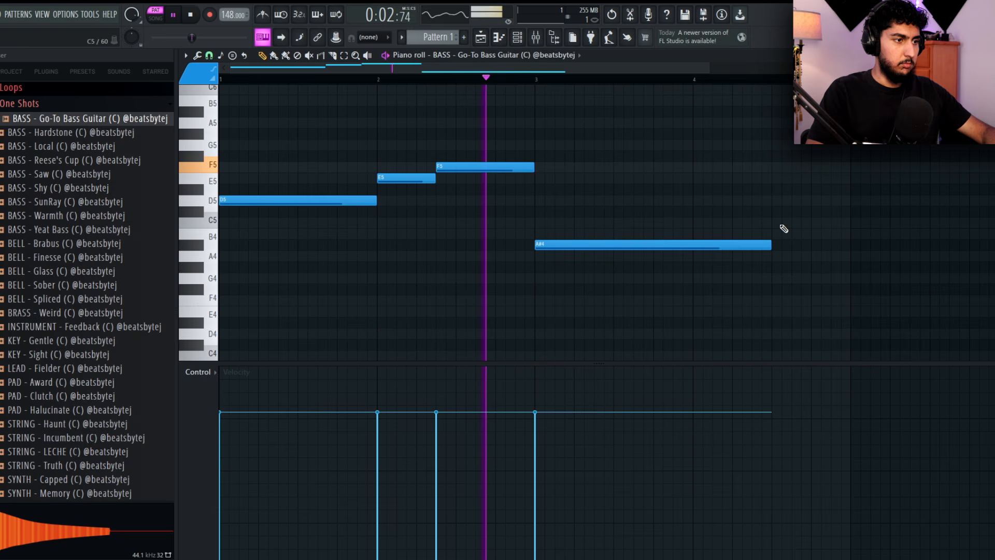
{"action": "scroll", "coordinate": [724, 216], "scroll_direction": "down", "scroll_amount": 3}
{"action": "left_click_drag", "start_coordinate": [669, 251], "coordinate": [651, 228]}
{"action": "key", "text": "space"}
{"action": "key", "text": "space"}
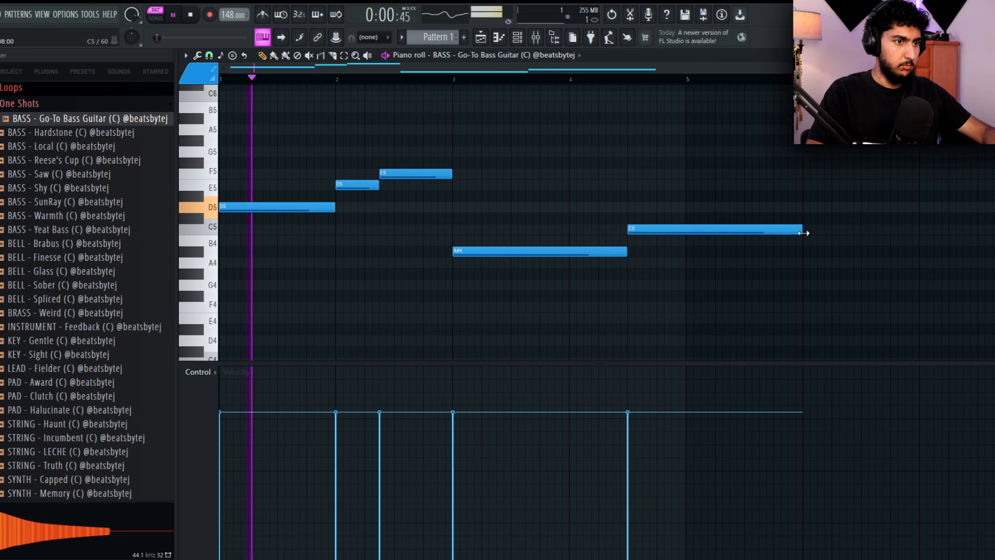
{"action": "left_click_drag", "start_coordinate": [800, 231], "coordinate": [686, 226]}
{"action": "right_click", "coordinate": [662, 189], "text": "ctrl"}
Duplicate the four-bar bassline into bars 5 to 8 and listen to the result
{"action": "scroll", "coordinate": [662, 189], "scroll_direction": "down", "scroll_amount": 3}
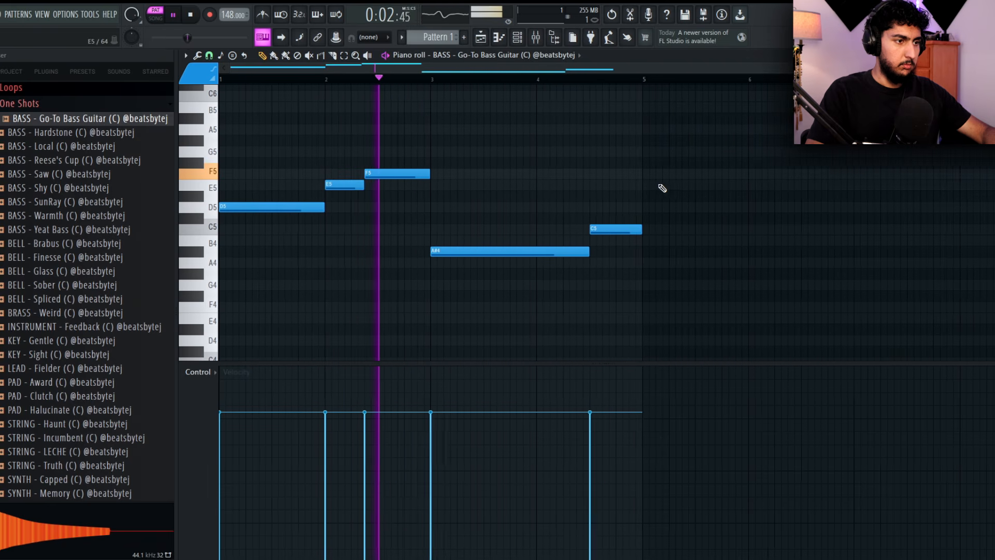
{"action": "key", "text": "ctrl+b"}
{"action": "left_click", "coordinate": [540, 168], "text": "ctrl"}
{"action": "scroll", "coordinate": [539, 168], "scroll_direction": "down", "scroll_amount": 2}
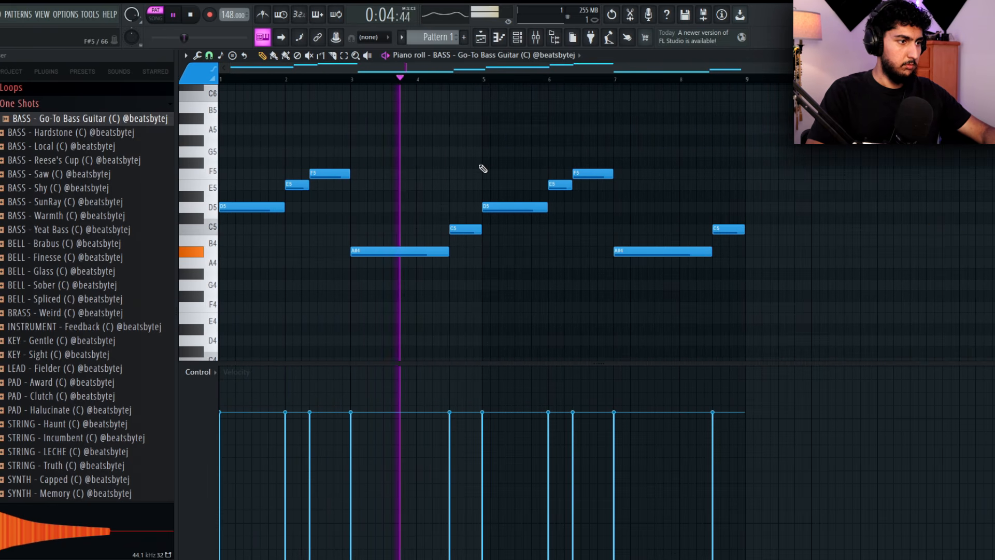
{"action": "scroll", "coordinate": [518, 170], "scroll_direction": "up", "scroll_amount": 1}
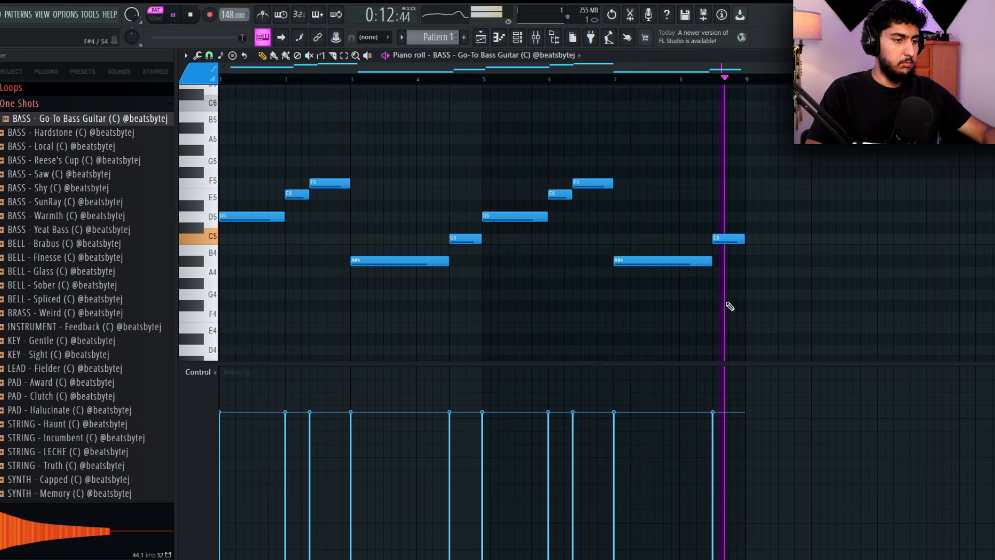
{"action": "key", "text": "space"}
Examine the bassline's long D5 and A#4 notes and the short E5, F5 and C5 notes between them
{"action": "left_click_drag", "start_coordinate": [821, 283], "coordinate": [500, 165]}
{"action": "left_click", "coordinate": [453, 284], "text": "ctrl"}
{"action": "left_click_drag", "start_coordinate": [476, 271], "coordinate": [238, 142]}
{"action": "left_click", "coordinate": [599, 267], "text": "ctrl"}
{"action": "left_click_drag", "start_coordinate": [325, 159], "coordinate": [551, 156]}
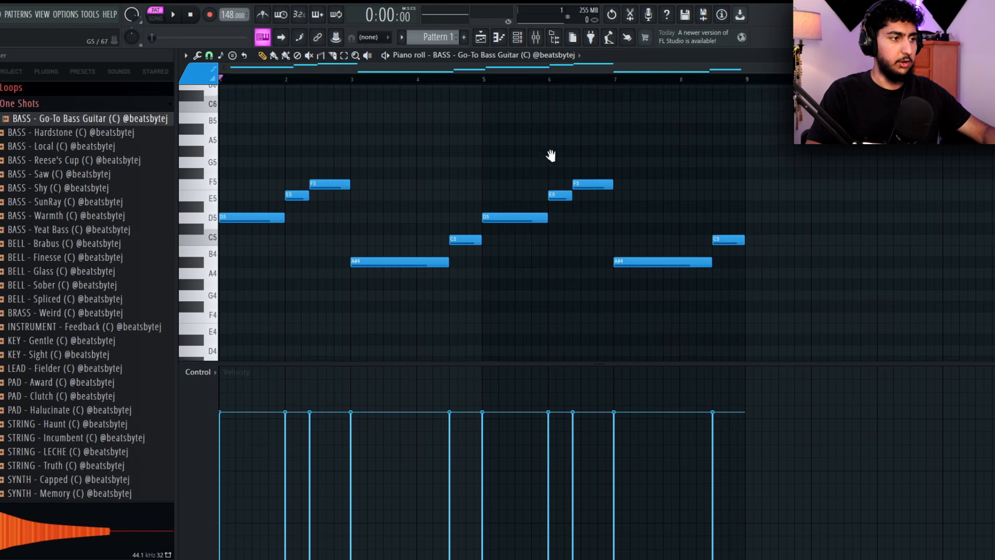
{"action": "scroll", "coordinate": [425, 208], "scroll_direction": "up", "scroll_amount": 1}
{"action": "left_click_drag", "start_coordinate": [426, 209], "coordinate": [392, 215]}
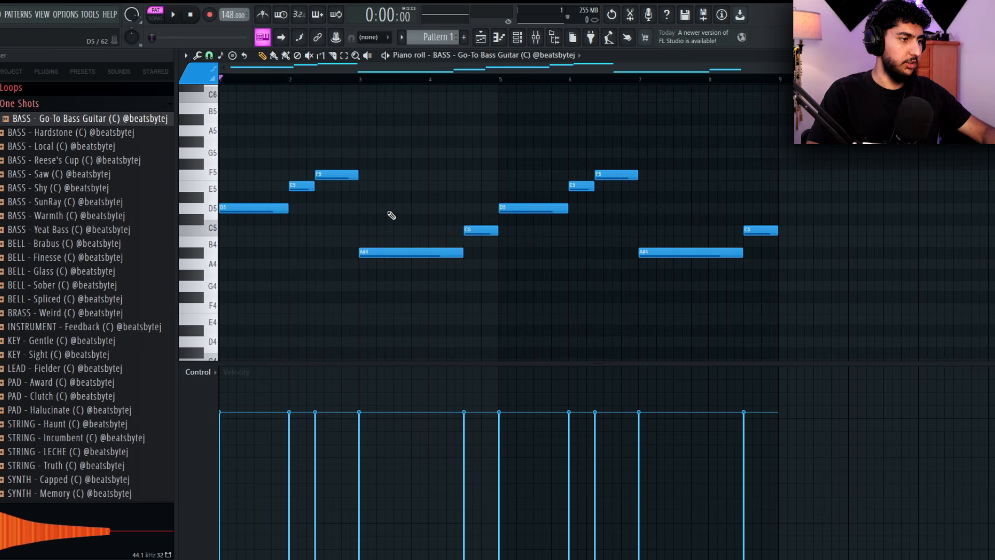
{"action": "left_click", "coordinate": [409, 254]}
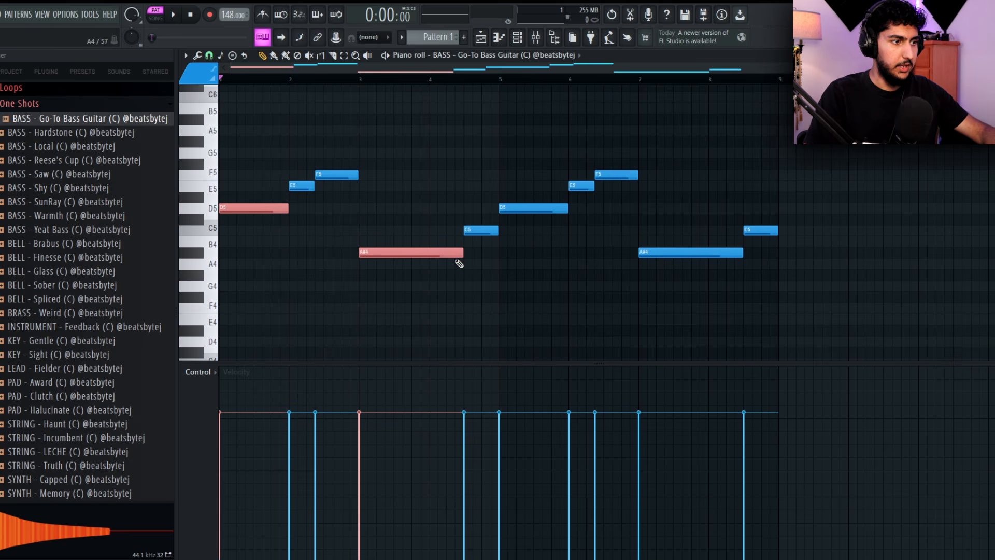
{"action": "left_click", "coordinate": [407, 159], "text": "ctrl"}
{"action": "left_click_drag", "start_coordinate": [355, 199], "coordinate": [293, 167]}
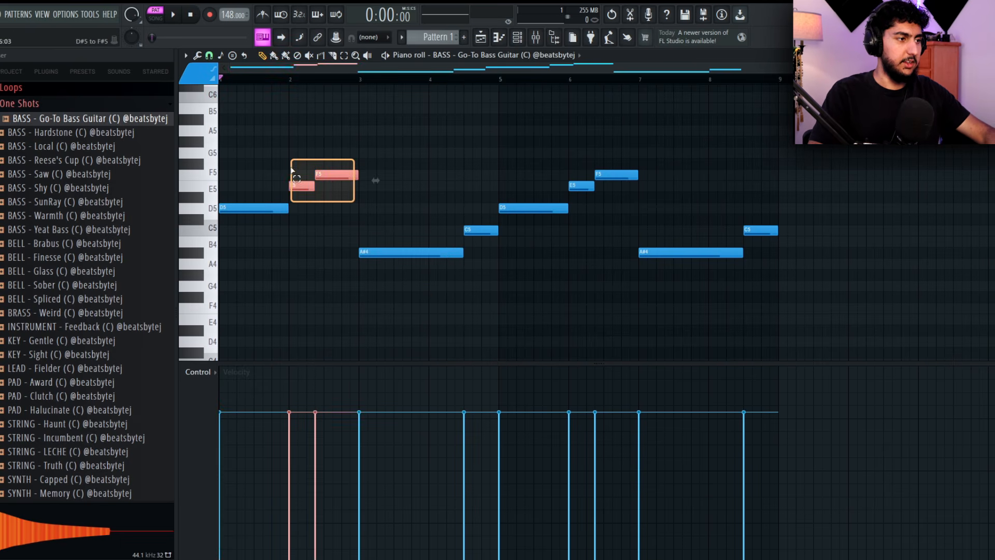
{"action": "left_click_drag", "start_coordinate": [497, 244], "coordinate": [476, 233]}
{"action": "left_click", "coordinate": [570, 309], "text": "ctrl"}
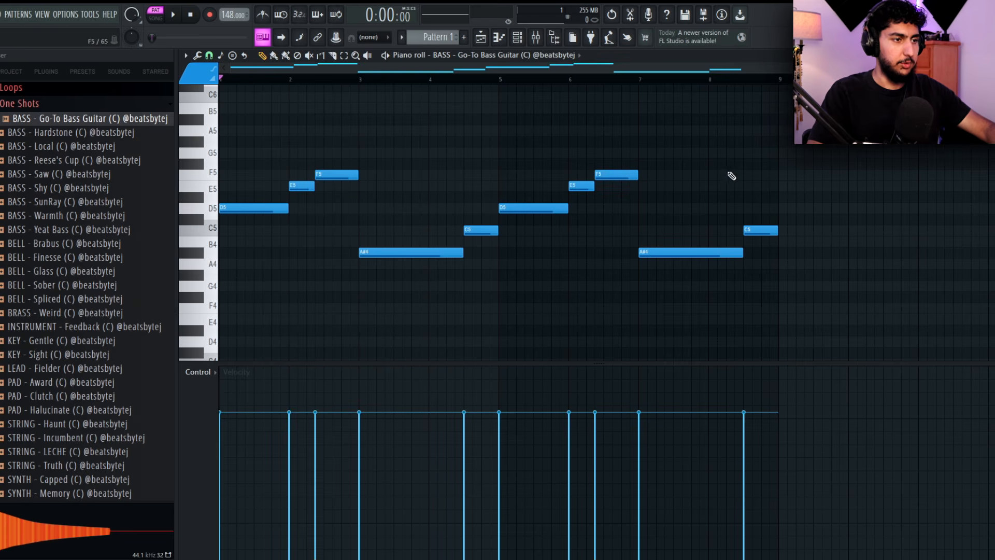
Add an Omnisphere channel and load the Rhodes - LA Custom Chorus patch from the Keyscape Library
{"action": "key", "text": "Escape"}
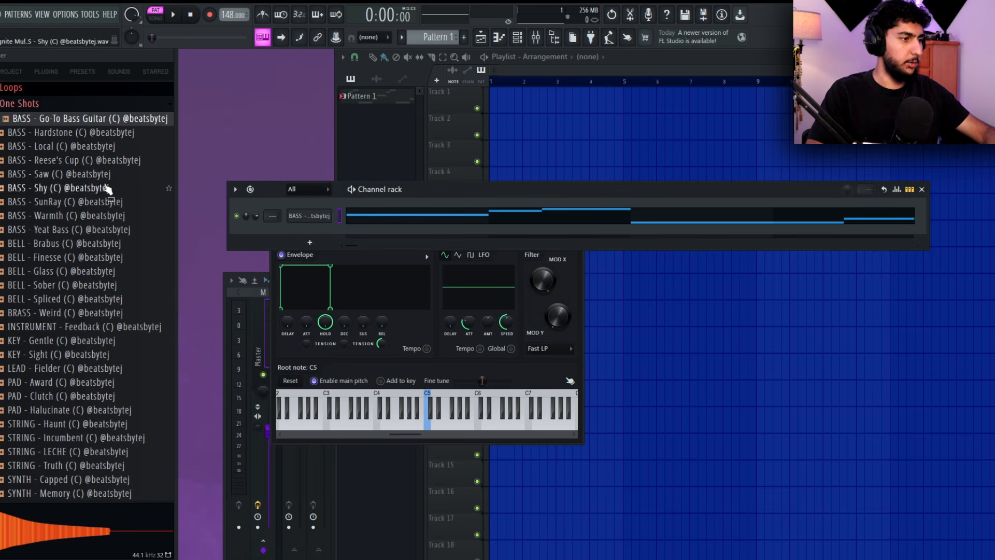
{"action": "left_click", "coordinate": [320, 214]}
{"action": "left_click", "coordinate": [311, 241]}
{"action": "left_click", "coordinate": [331, 89]}
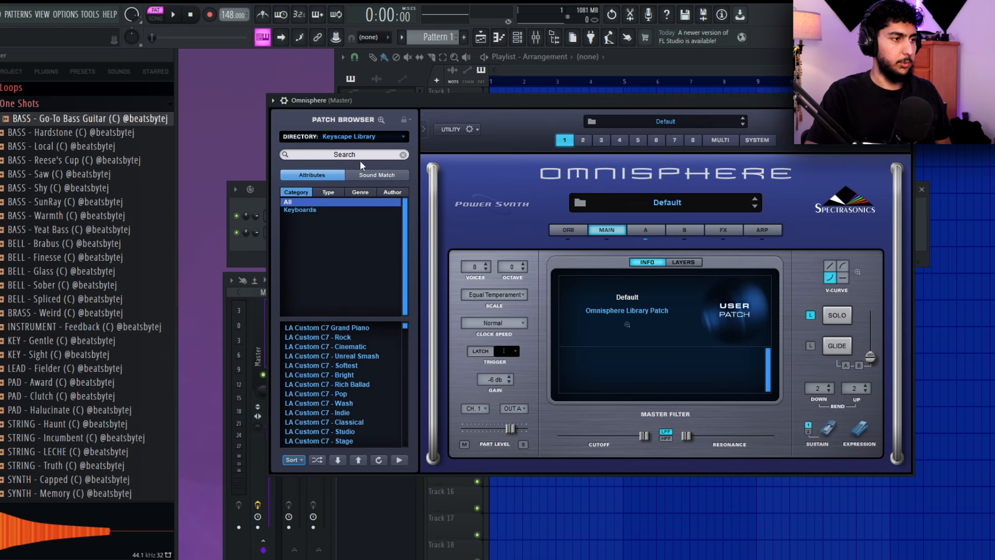
{"action": "scroll", "coordinate": [341, 350], "scroll_direction": "down", "scroll_amount": 3}
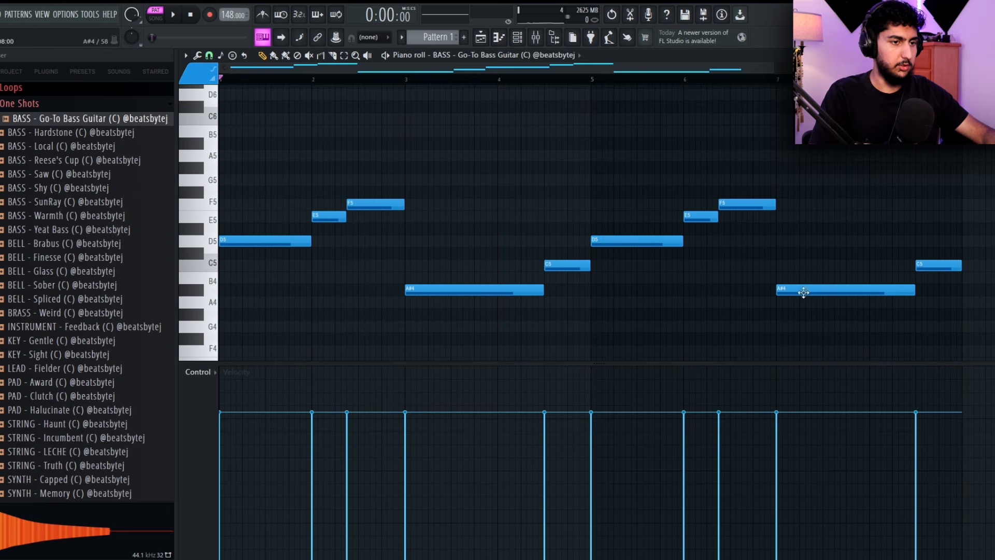
Copy all the bass guitar notes into the Omnisphere channel's piano roll
{"action": "left_click_drag", "start_coordinate": [967, 316], "coordinate": [544, 225]}
{"action": "key", "text": "ctrl+a"}
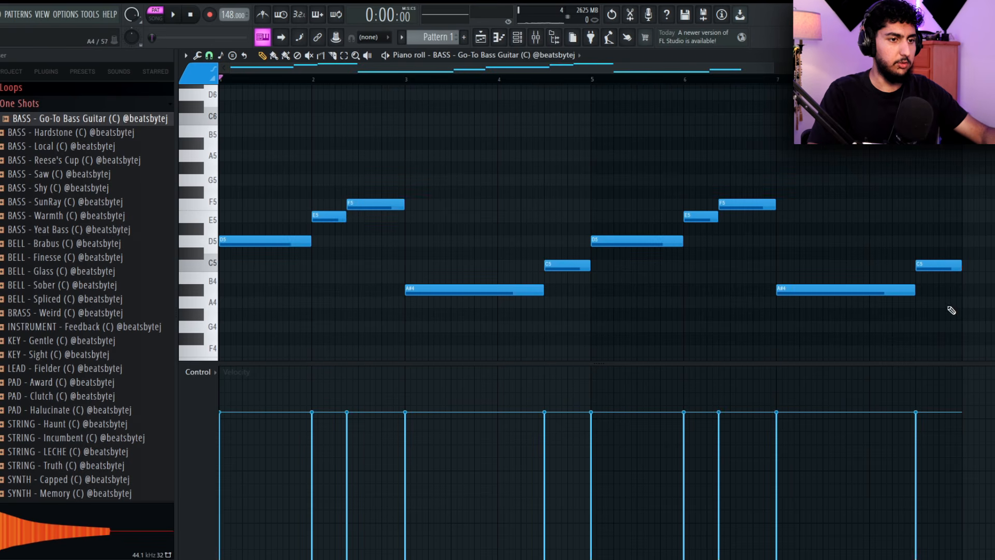
{"action": "left_click_drag", "start_coordinate": [973, 335], "coordinate": [235, 147]}
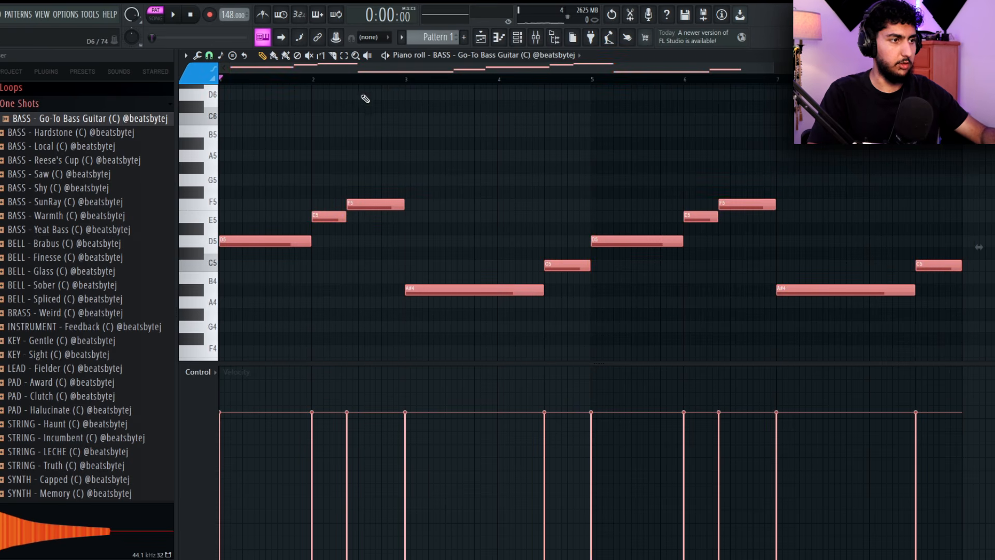
{"action": "left_click", "coordinate": [525, 54]}
{"action": "left_click", "coordinate": [454, 120]}
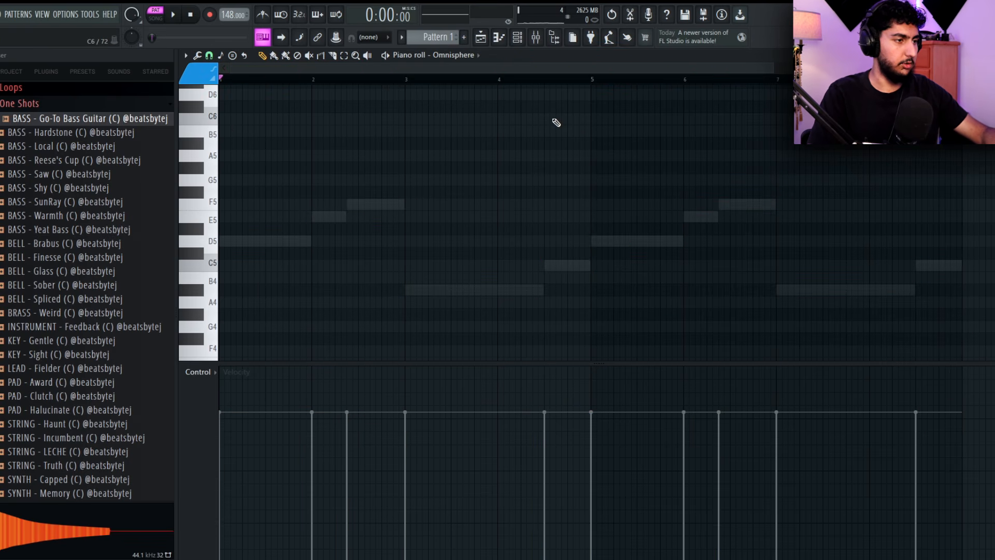
{"action": "key", "text": "ctrl+v"}
Return to the bass guitar's notes, lower them all by one octave, and play the pattern
{"action": "left_click", "coordinate": [454, 58]}
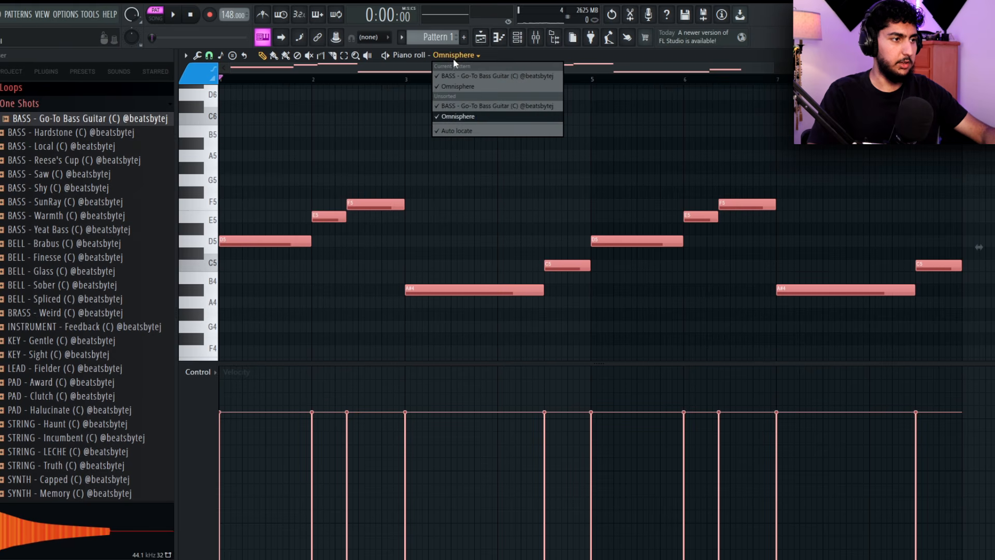
{"action": "left_click", "coordinate": [473, 106]}
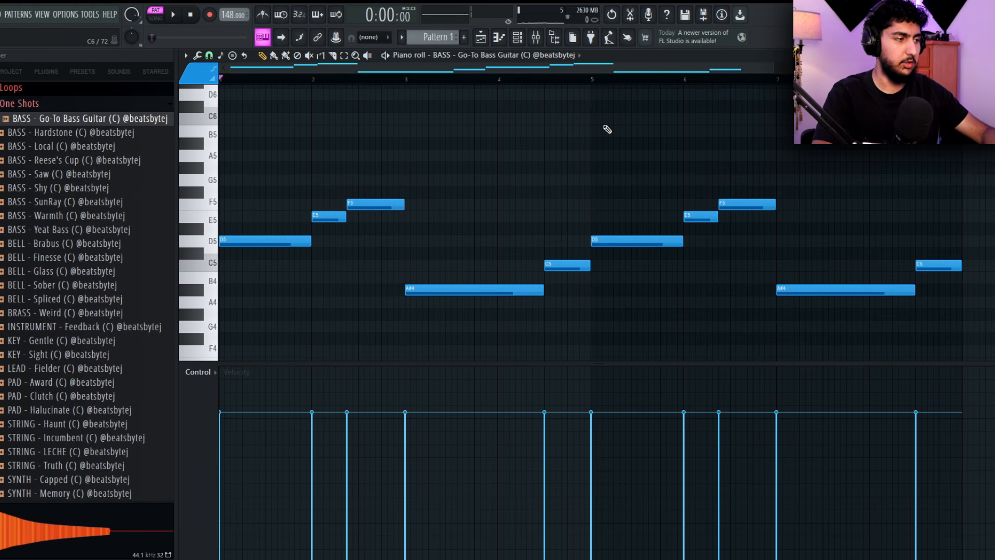
{"action": "key", "text": "ctrl+Down"}
{"action": "scroll", "coordinate": [607, 129], "scroll_direction": "down", "scroll_amount": 2}
{"action": "key", "text": "space"}
{"action": "scroll", "coordinate": [595, 132], "scroll_direction": "down", "scroll_amount": 2}
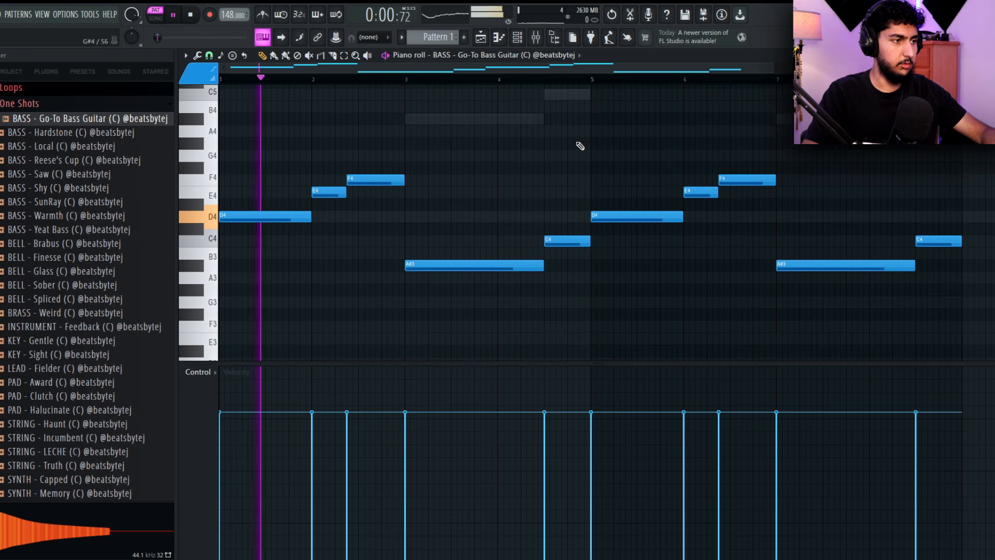
{"action": "scroll", "coordinate": [549, 166], "scroll_direction": "down", "scroll_amount": 2}
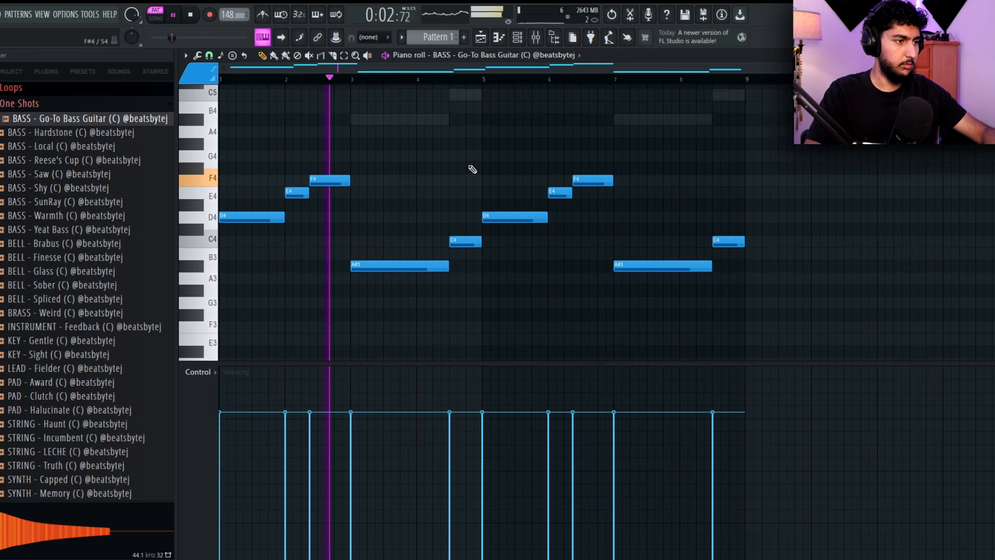
Switch the piano roll to the Omnisphere notes, stop playback, and clear the selection of notes
{"action": "scroll", "coordinate": [462, 186], "scroll_direction": "up", "scroll_amount": 1}
{"action": "right_click", "coordinate": [406, 156]}
{"action": "right_click", "coordinate": [407, 156]}
{"action": "scroll", "coordinate": [443, 181], "scroll_direction": "up", "scroll_amount": 3}
{"action": "scroll", "coordinate": [498, 183], "scroll_direction": "down", "scroll_amount": 1}
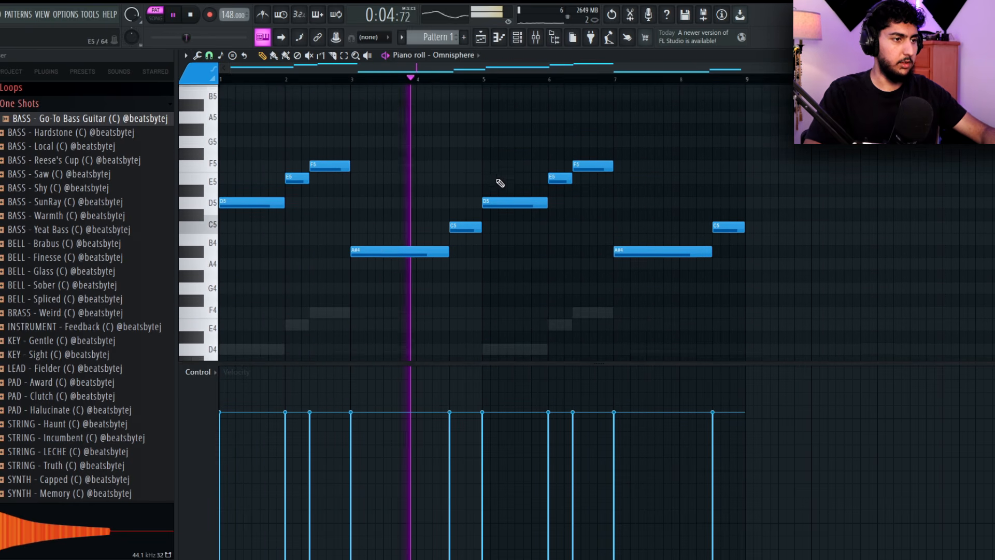
{"action": "key", "text": "space"}
{"action": "left_click_drag", "start_coordinate": [812, 266], "coordinate": [617, 223]}
{"action": "key", "text": "ctrl+a"}
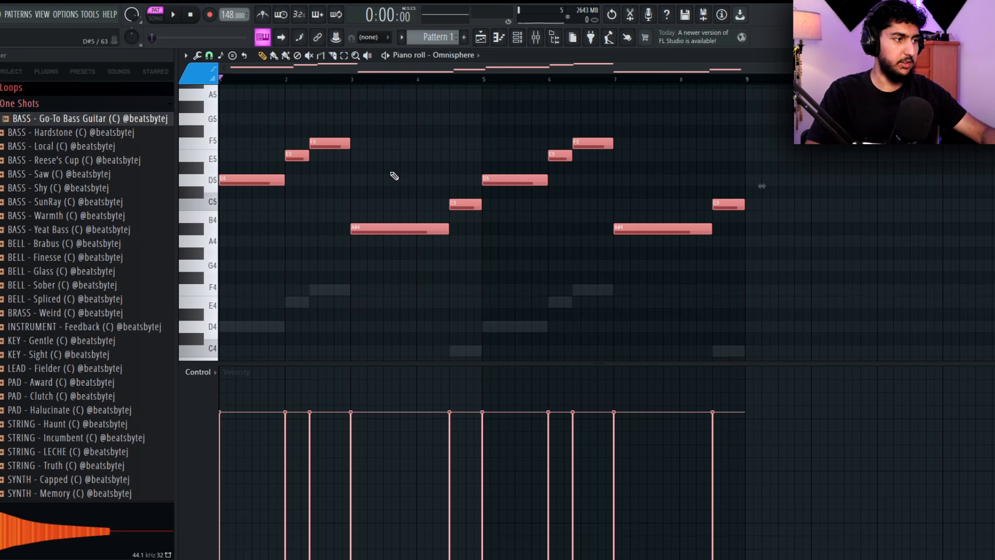
{"action": "key", "text": "ctrl+d"}
Stack F5 and A5 notes of equal length above the first D5 note and listen to the chord
{"action": "scroll", "coordinate": [361, 231], "scroll_direction": "up", "scroll_amount": 2}
{"action": "left_click", "coordinate": [255, 253]}
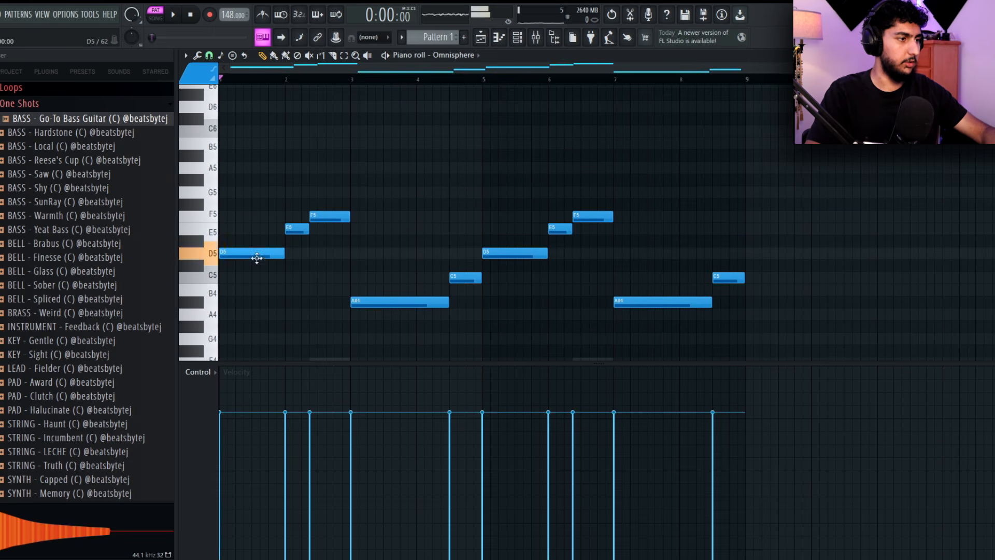
{"action": "left_click", "coordinate": [243, 216]}
{"action": "left_click", "coordinate": [240, 167]}
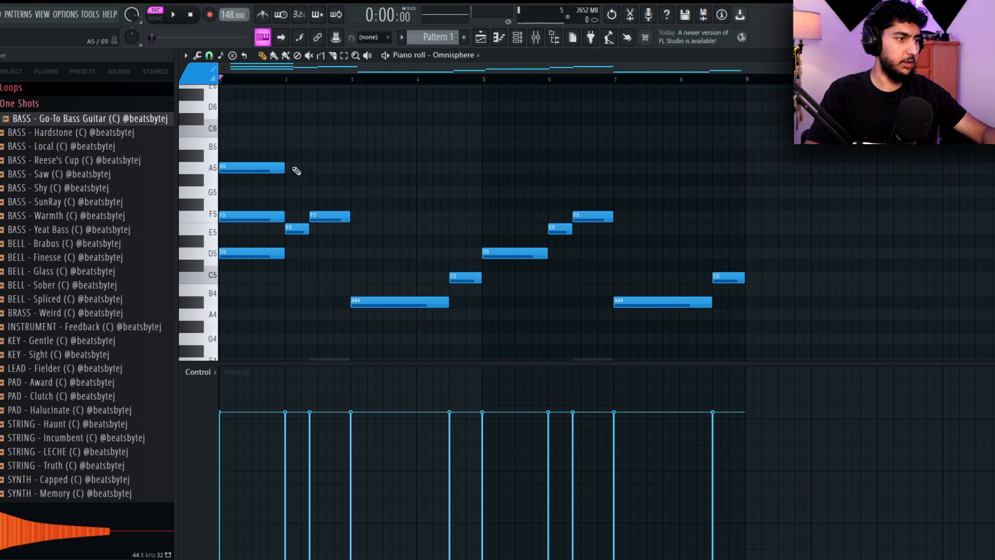
{"action": "scroll", "coordinate": [296, 171], "scroll_direction": "up", "scroll_amount": 4}
{"action": "key", "text": "space"}
{"action": "scroll", "coordinate": [468, 182], "scroll_direction": "down", "scroll_amount": 2}
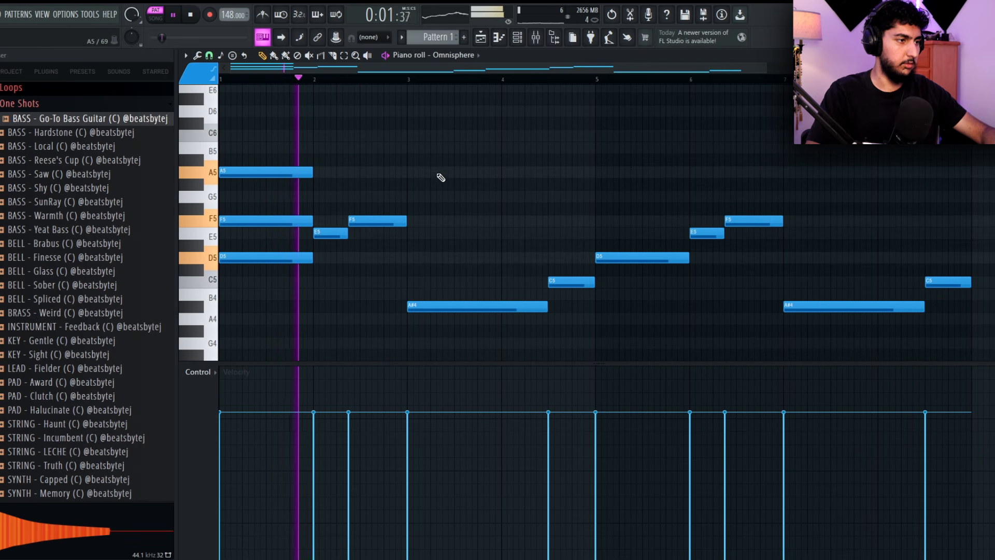
Extend the first chord with a C note, placing it at C5 beneath the D5
{"action": "key", "text": "space"}
{"action": "left_click", "coordinate": [298, 172]}
{"action": "key", "text": "ctrl+z"}
{"action": "left_click", "coordinate": [247, 147]}
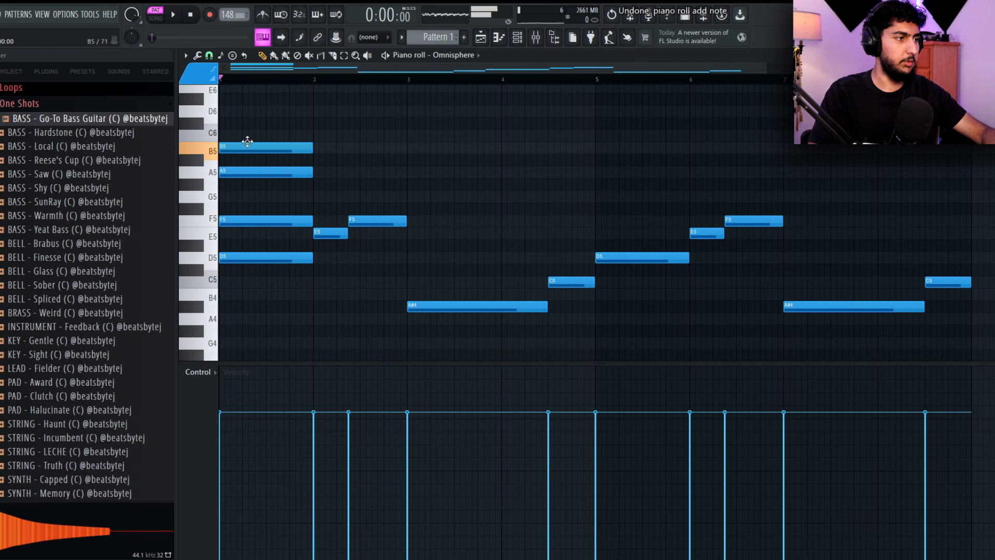
{"action": "left_click_drag", "start_coordinate": [247, 141], "coordinate": [240, 129]}
{"action": "key", "text": "space"}
{"action": "key", "text": "space"}
{"action": "left_click_drag", "start_coordinate": [296, 186], "coordinate": [257, 115]}
Add a G5 above the E5 note at bar 2 plus a B5 note, lower the B by one octave, and listen
{"action": "mouse_move", "coordinate": [328, 194]}
{"action": "left_mouse_down"}
{"action": "mouse_move", "coordinate": [333, 179]}
{"action": "mouse_move", "coordinate": [334, 206]}
{"action": "mouse_move", "coordinate": [332, 195]}
{"action": "left_mouse_up"}
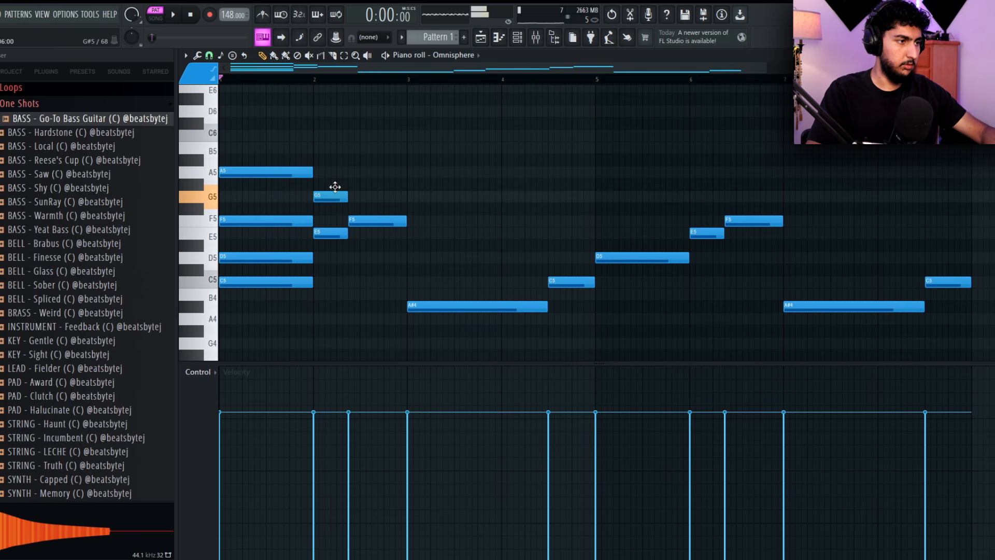
{"action": "left_click", "coordinate": [320, 146]}
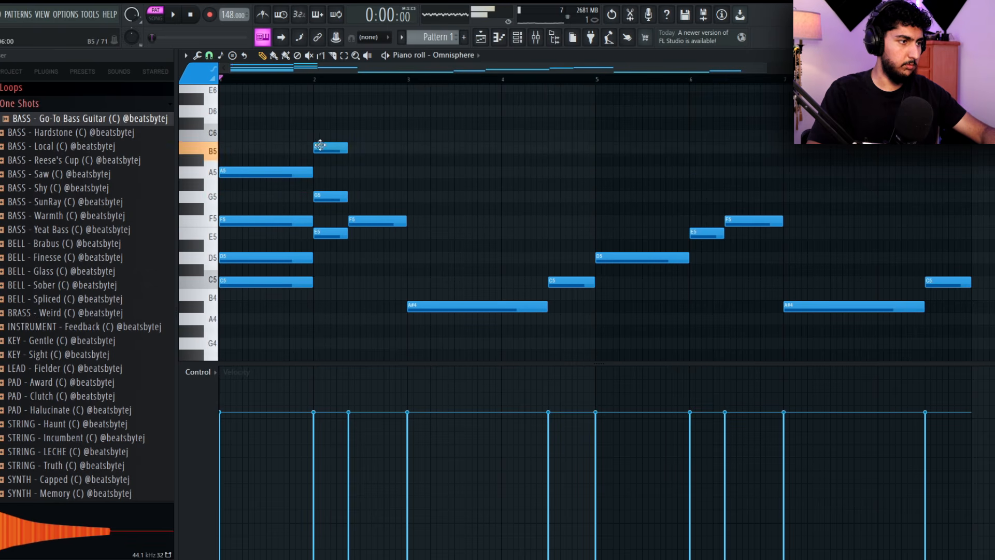
{"action": "key", "text": "space"}
{"action": "key", "text": "space"}
{"action": "left_click_drag", "start_coordinate": [357, 160], "coordinate": [317, 122]}
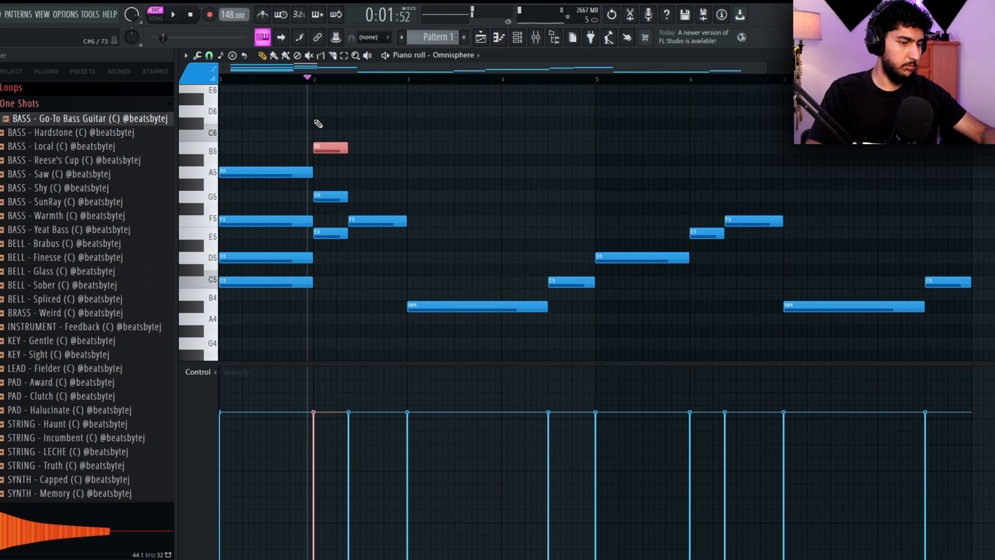
{"action": "key", "text": "ctrl+Down"}
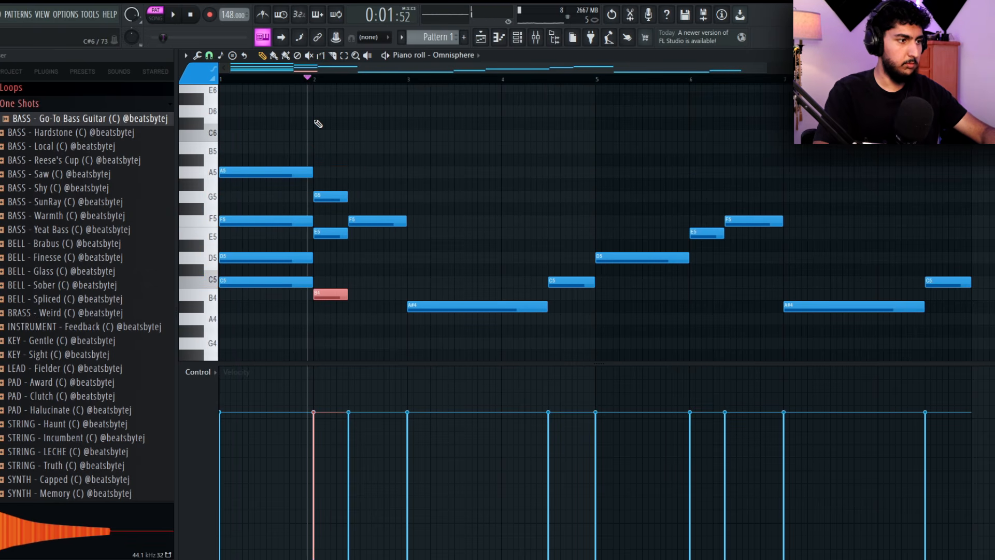
{"action": "key", "text": "space"}
{"action": "key", "text": "space"}
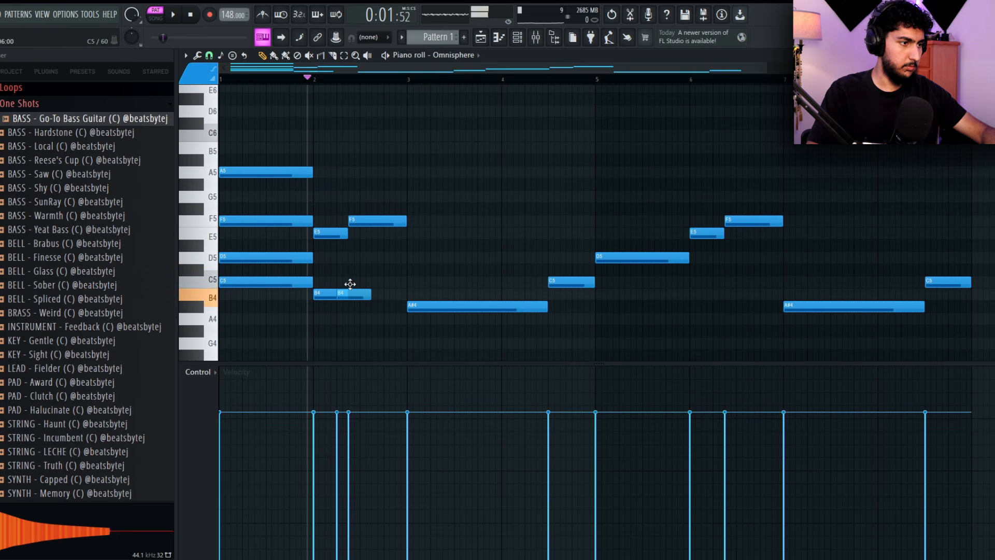
Reduce the bar 2 chord to E5 and G5, and place a C5 of matching length under the following F5
{"action": "left_click_drag", "start_coordinate": [350, 284], "coordinate": [339, 207]}
{"action": "key", "text": "space"}
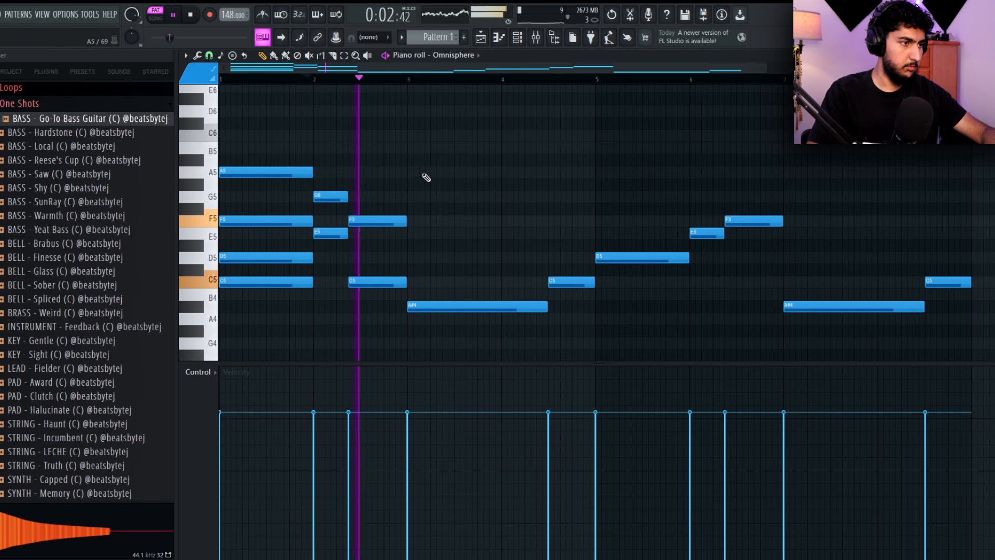
{"action": "key", "text": "space"}
Stack D5 and F5 notes above the A#4 at bar 3, matching its length, and listen to the progression
{"action": "left_click", "coordinate": [439, 256]}
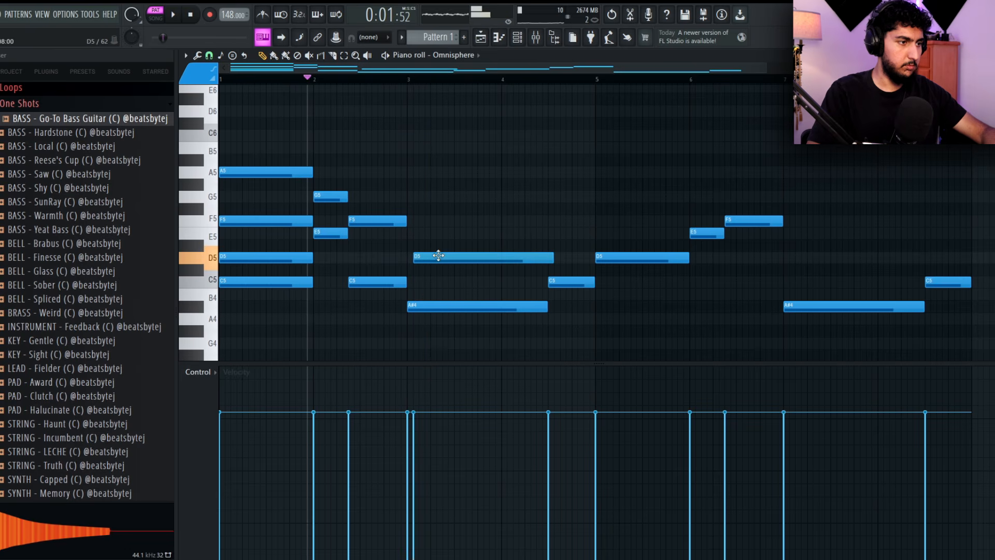
{"action": "left_click_drag", "start_coordinate": [434, 200], "coordinate": [438, 227]}
{"action": "key", "text": "space"}
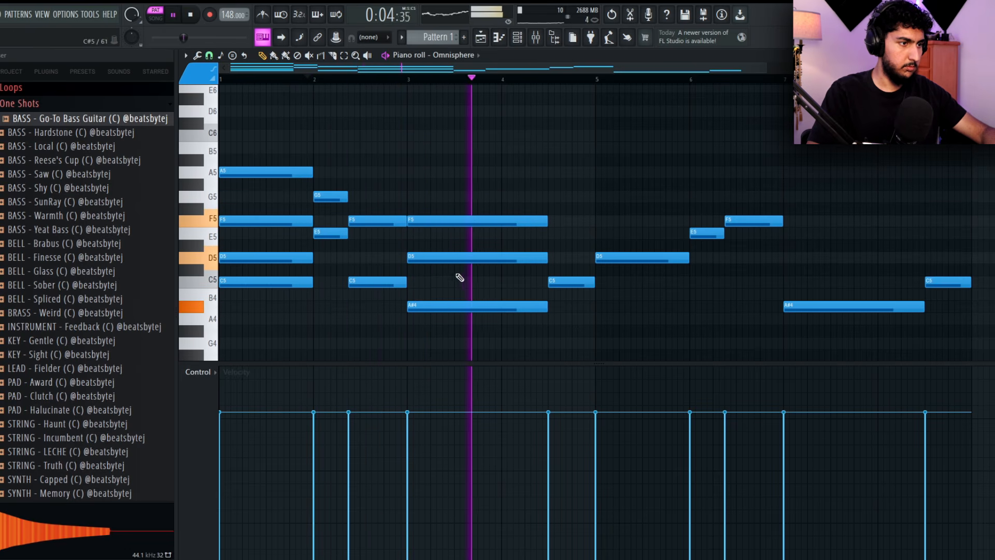
{"action": "key", "text": "space"}
{"action": "key", "text": "space"}
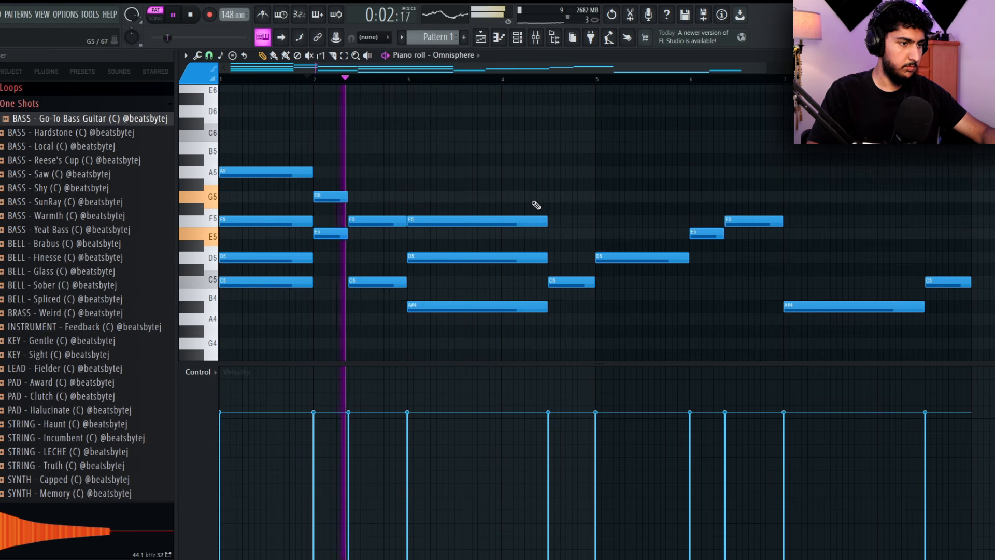
Add an A5 note atop the bar 3 chord, revoice the first chord with C6 on top and A4 at the bottom, and listen
{"action": "key", "text": "space"}
{"action": "left_click_drag", "start_coordinate": [436, 208], "coordinate": [442, 172]}
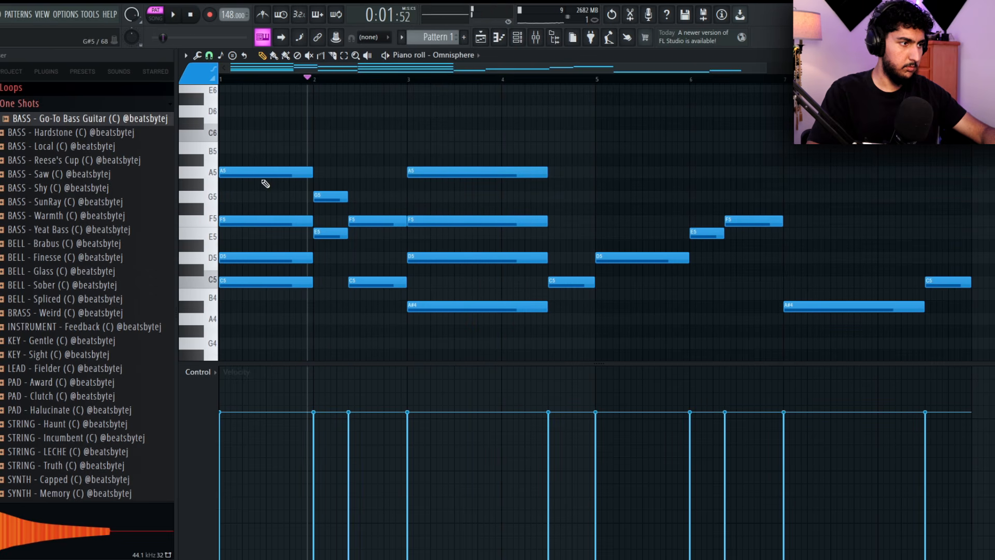
{"action": "left_click_drag", "start_coordinate": [256, 170], "coordinate": [255, 127]}
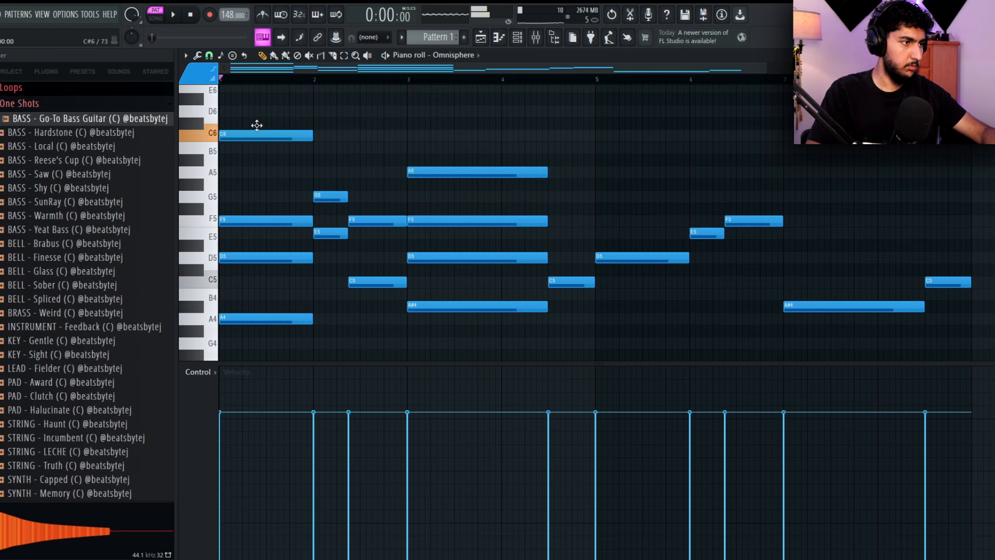
{"action": "key", "text": "space"}
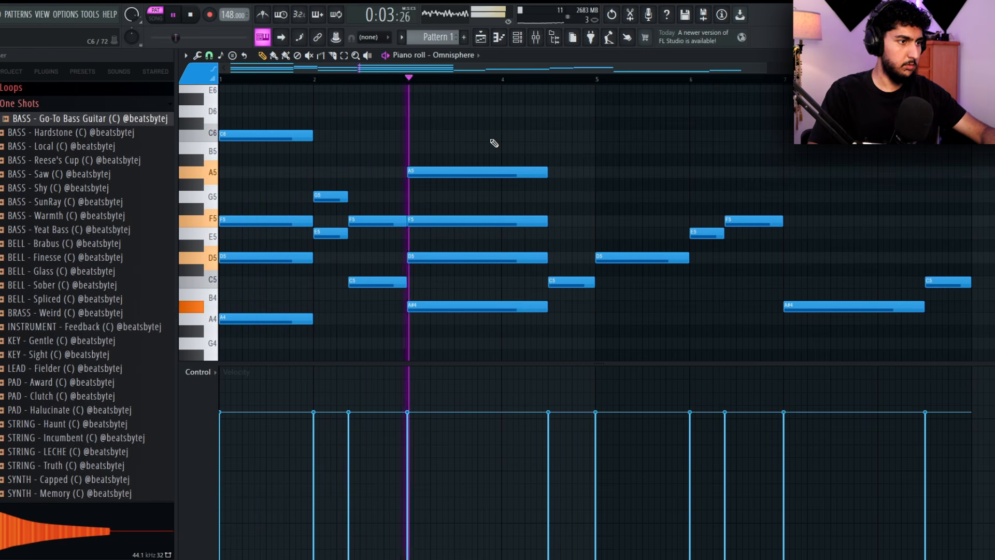
Stack E5 and G5 notes above the C5 at the end of bar 4, matching its length, and listen from the start
{"action": "right_click", "coordinate": [508, 138], "text": "ctrl"}
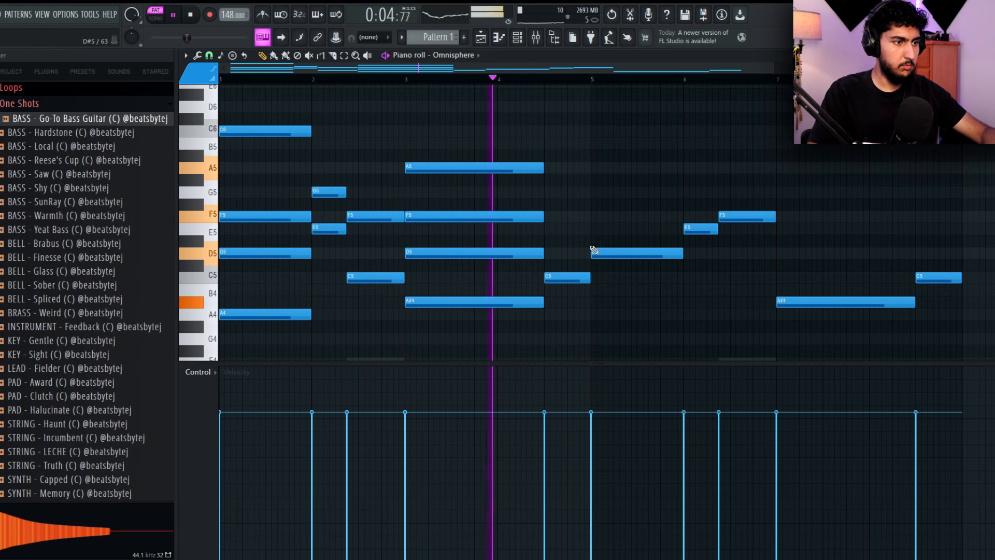
{"action": "left_click", "coordinate": [566, 228]}
{"action": "key", "text": "space"}
{"action": "left_click", "coordinate": [563, 189]}
{"action": "key", "text": "space"}
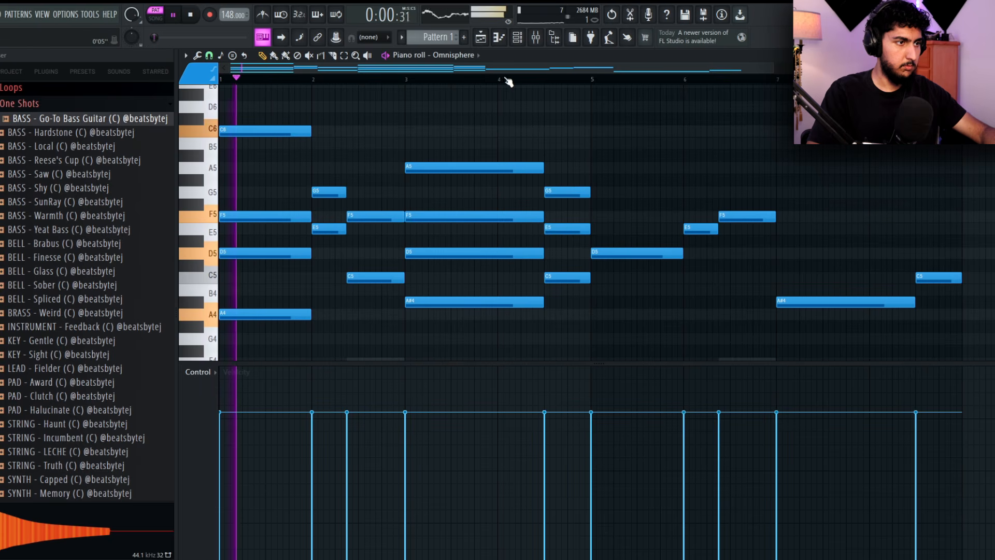
Delete the notes from bar 5 onward and duplicate the first four bars of chords into bars 5 to 8
{"action": "scroll", "coordinate": [589, 158], "scroll_direction": "down", "scroll_amount": 2}
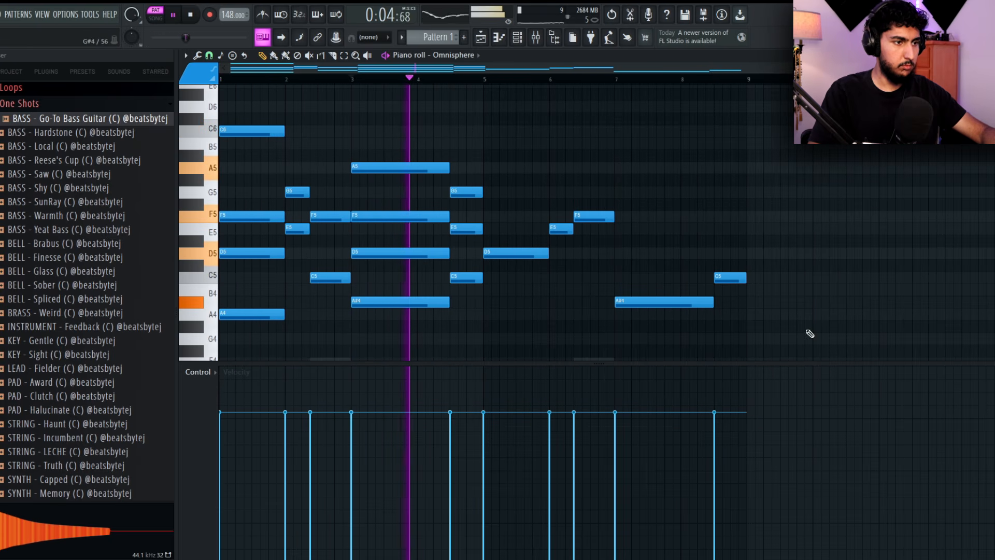
{"action": "left_click_drag", "start_coordinate": [804, 332], "coordinate": [523, 173]}
{"action": "key", "text": "Delete"}
{"action": "key", "text": "ctrl+a"}
{"action": "key", "text": "ctrl+b"}
{"action": "left_click", "coordinate": [765, 282], "text": "ctrl"}
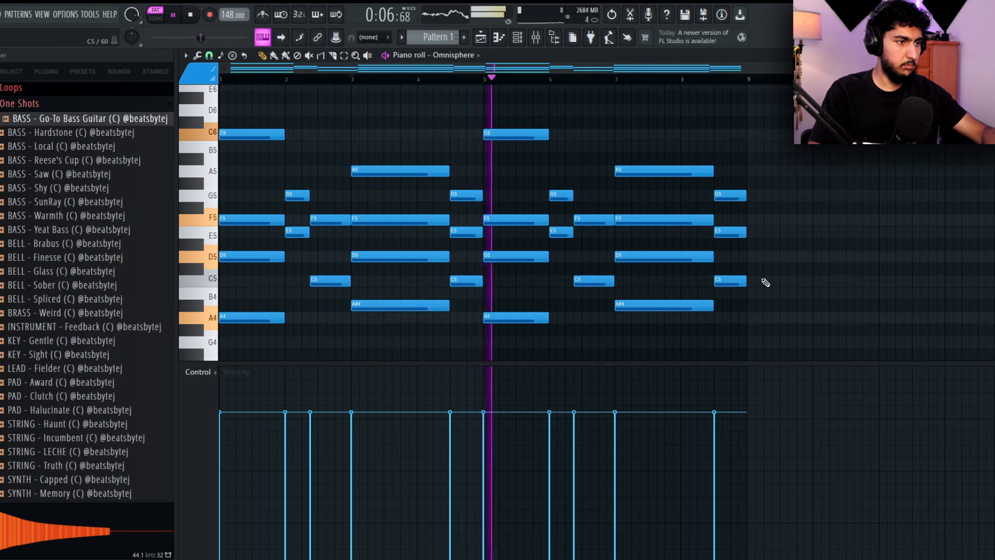
Lower the first chord's top C6 note to A5 and listen to the progression from the start
{"action": "key", "text": "space"}
{"action": "left_click", "coordinate": [222, 79]}
{"action": "scroll", "coordinate": [228, 86], "scroll_direction": "up", "scroll_amount": 1}
{"action": "left_click_drag", "start_coordinate": [249, 98], "coordinate": [211, 111]}
{"action": "left_click_drag", "start_coordinate": [255, 135], "coordinate": [251, 174]}
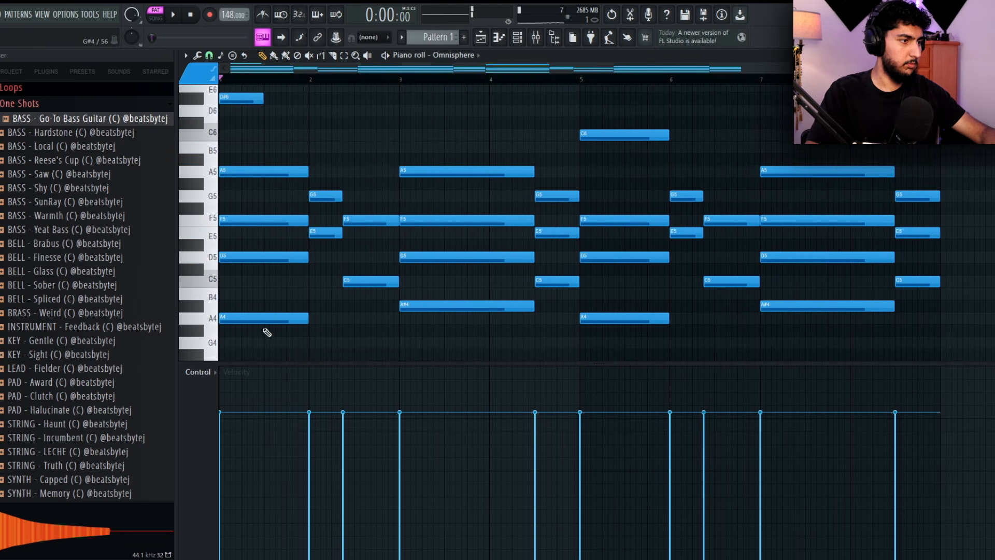
{"action": "mouse_move", "coordinate": [255, 322]}
{"action": "left_mouse_down"}
{"action": "mouse_move", "coordinate": [241, 284]}
{"action": "mouse_move", "coordinate": [271, 282]}
{"action": "mouse_move", "coordinate": [264, 319]}
{"action": "left_mouse_up"}
{"action": "key", "text": "space"}
{"action": "key", "text": "space"}
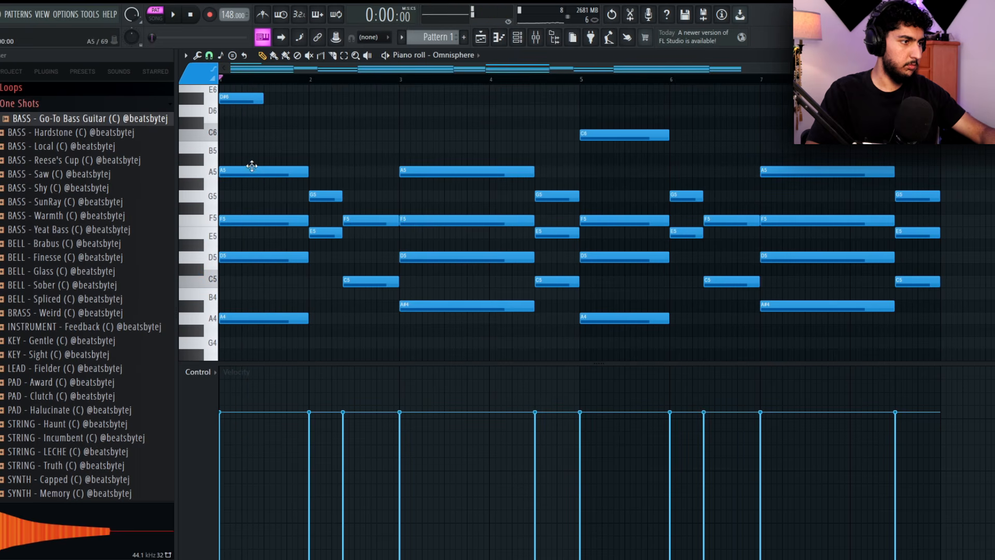
{"action": "right_click", "coordinate": [253, 100]}
Lower the top C6 of the bar 5 chord to A5 to match bar 1 and replay the progression
{"action": "key", "text": "space"}
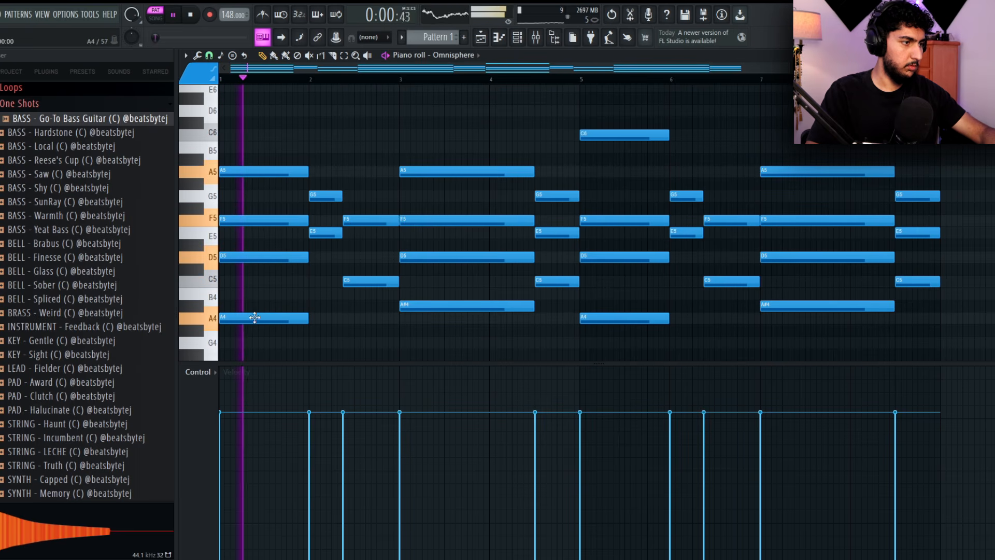
{"action": "left_click_drag", "start_coordinate": [624, 136], "coordinate": [625, 177]}
{"action": "key", "text": "space"}
{"action": "key", "text": "space"}
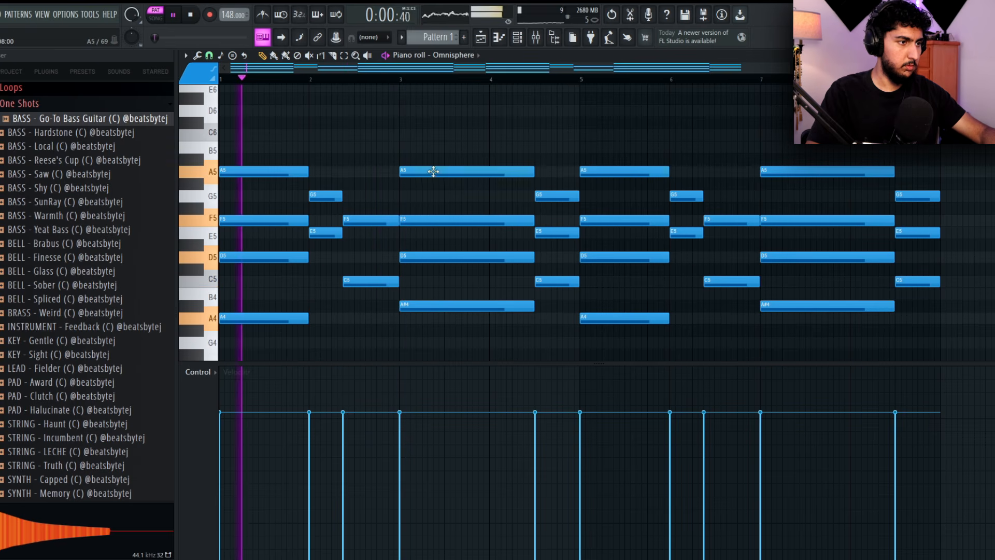
Lower the top A5 of the chords at bars 3 and 7 to G5 while listening
{"action": "left_click_drag", "start_coordinate": [433, 172], "coordinate": [432, 196]}
{"action": "left_click_drag", "start_coordinate": [432, 195], "coordinate": [409, 108], "text": "shift"}
{"action": "right_click", "coordinate": [408, 109]}
{"action": "left_click", "coordinate": [378, 80]}
{"action": "right_click", "coordinate": [469, 138], "text": "ctrl"}
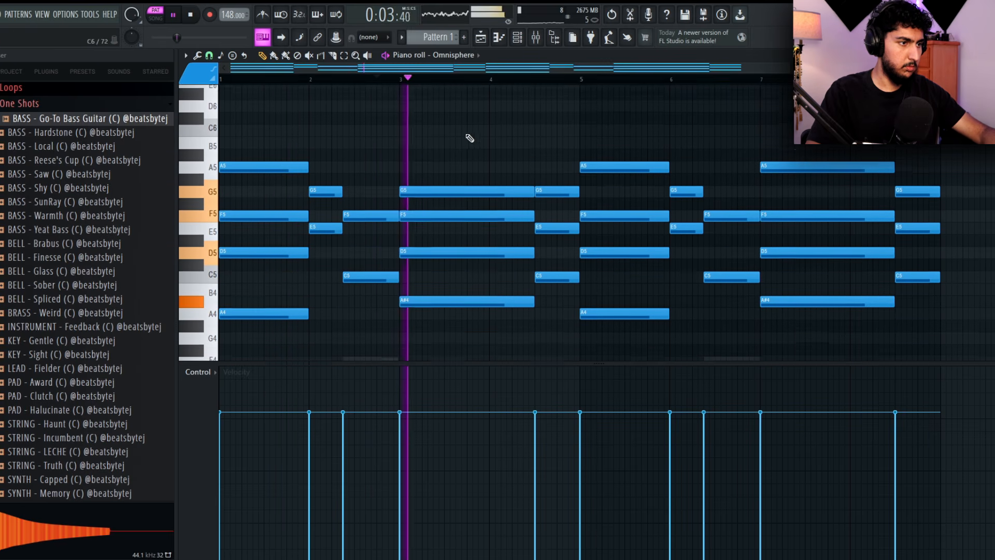
{"action": "left_click_drag", "start_coordinate": [856, 149], "coordinate": [856, 174]}
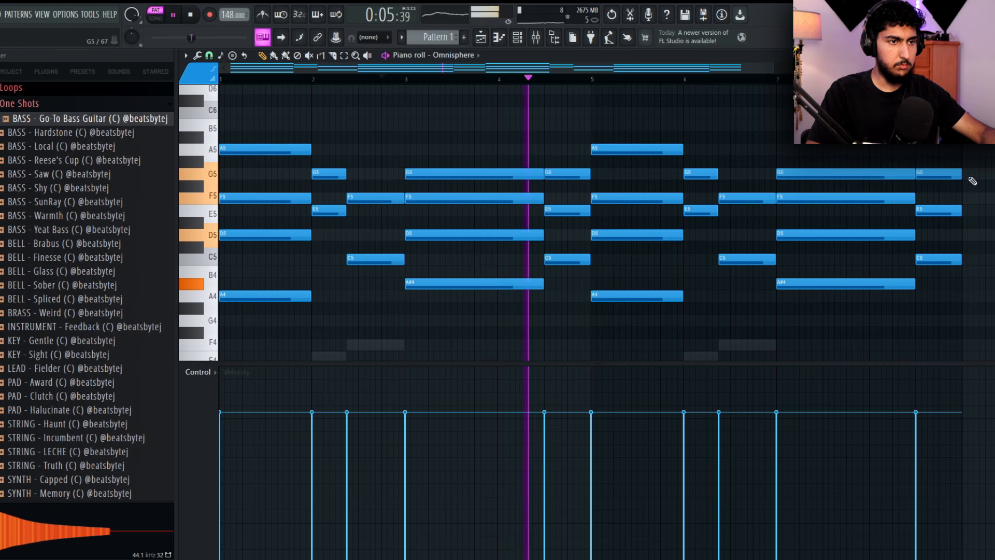
Drop the G5 of the short chords ending bars 4 and 8 by one octave to G4, and listen from the start
{"action": "key", "text": "space"}
{"action": "left_click_drag", "start_coordinate": [571, 174], "coordinate": [571, 180], "text": "ctrl"}
{"action": "key", "text": "ctrl+Down"}
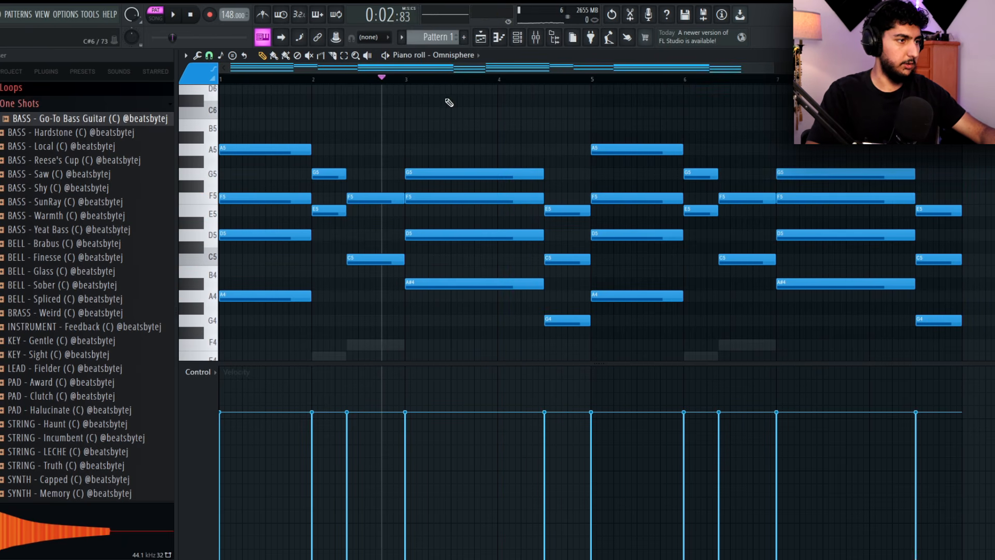
{"action": "left_click", "coordinate": [222, 79]}
{"action": "key", "text": "space"}
{"action": "key", "text": "space"}
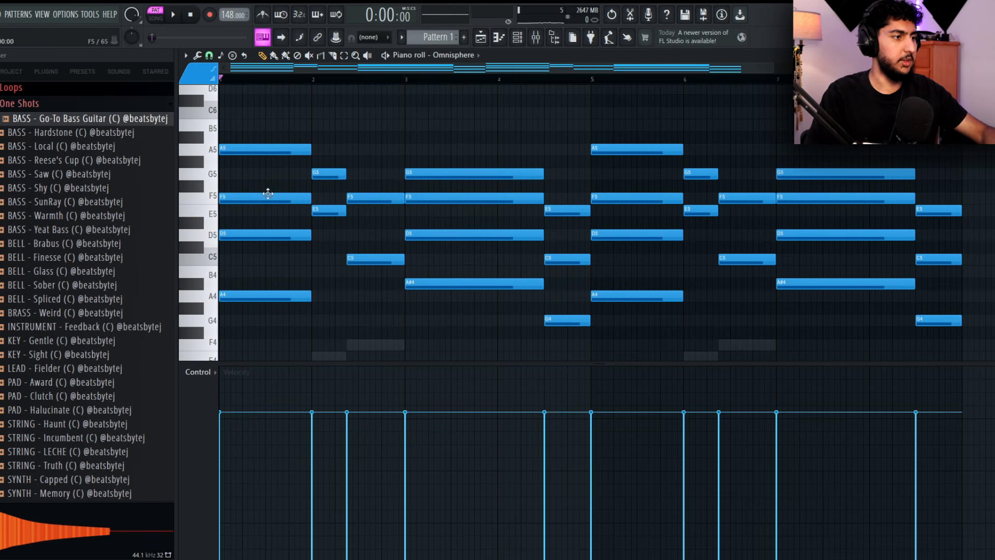
Try inversions of the first chord by shifting its A4 and F5 notes by an octave
{"action": "left_click_drag", "start_coordinate": [267, 194], "coordinate": [296, 145], "text": "ctrl"}
{"action": "left_click", "coordinate": [278, 181], "text": "ctrl"}
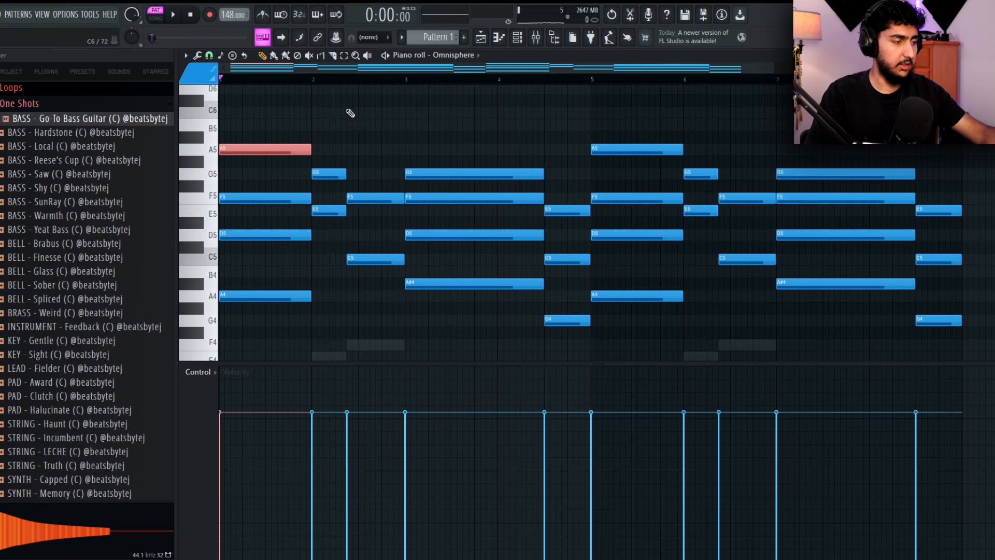
{"action": "left_click_drag", "start_coordinate": [275, 296], "coordinate": [265, 265], "text": "ctrl"}
{"action": "key", "text": "ctrl+Up"}
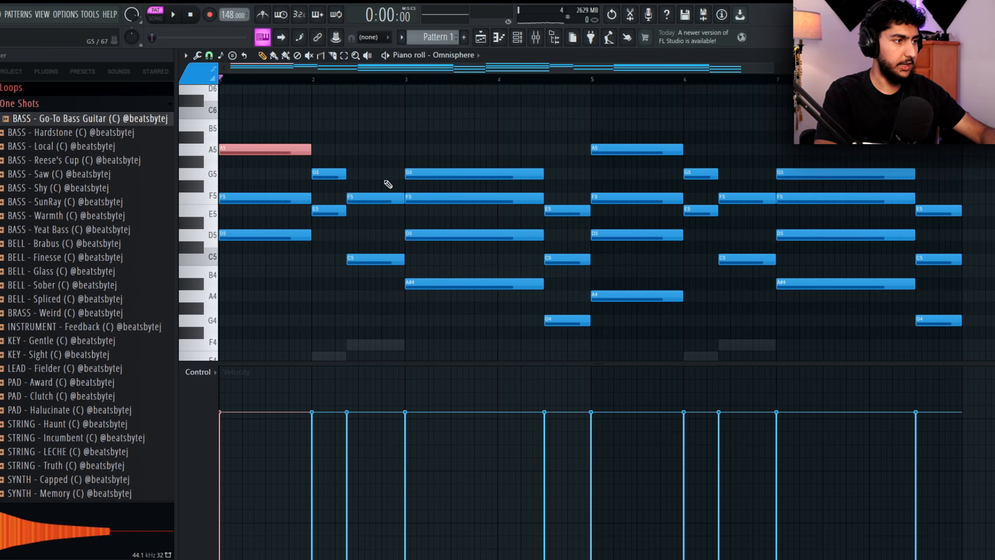
{"action": "key", "text": "ctrl+Down"}
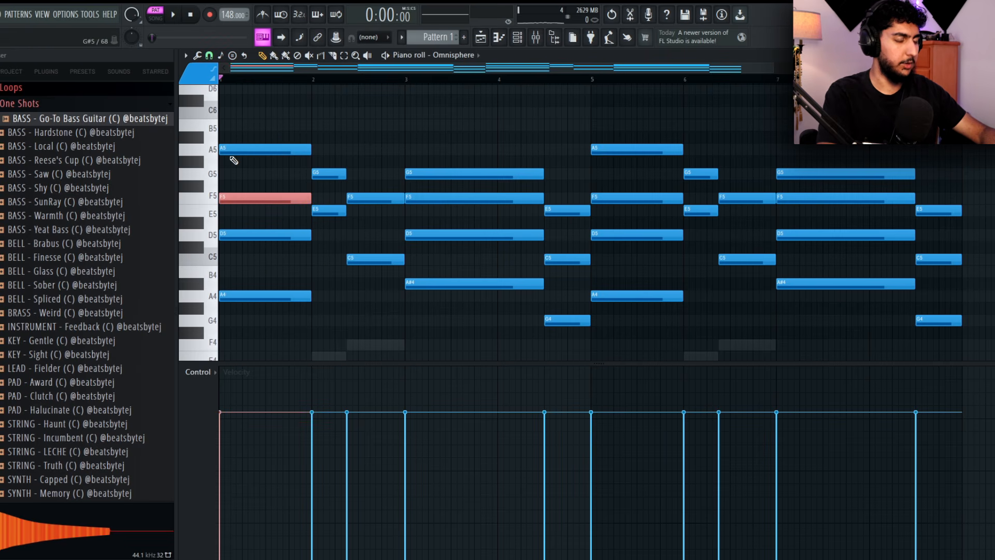
{"action": "key", "text": "ctrl+Up"}
{"action": "right_click", "coordinate": [415, 130], "text": "ctrl"}
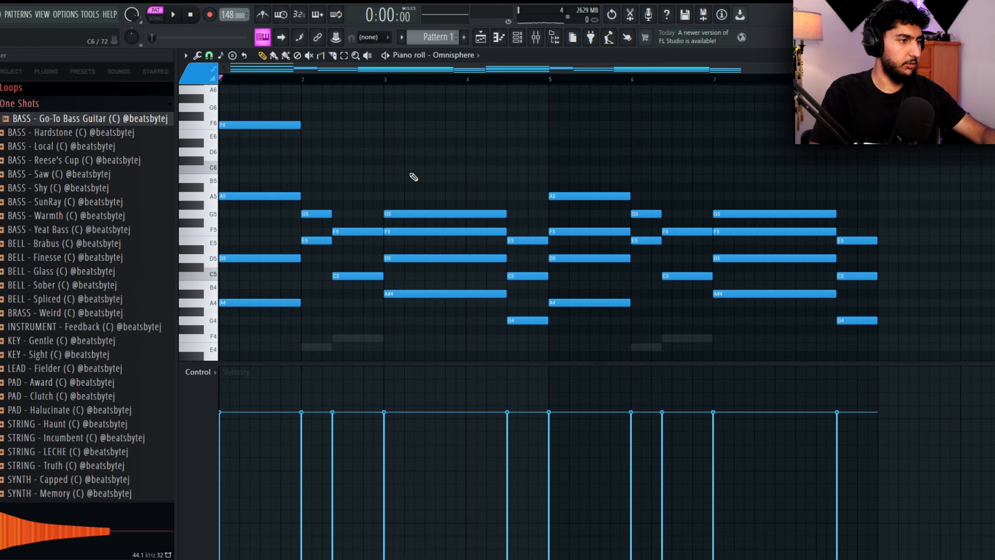
{"action": "key", "text": "space"}
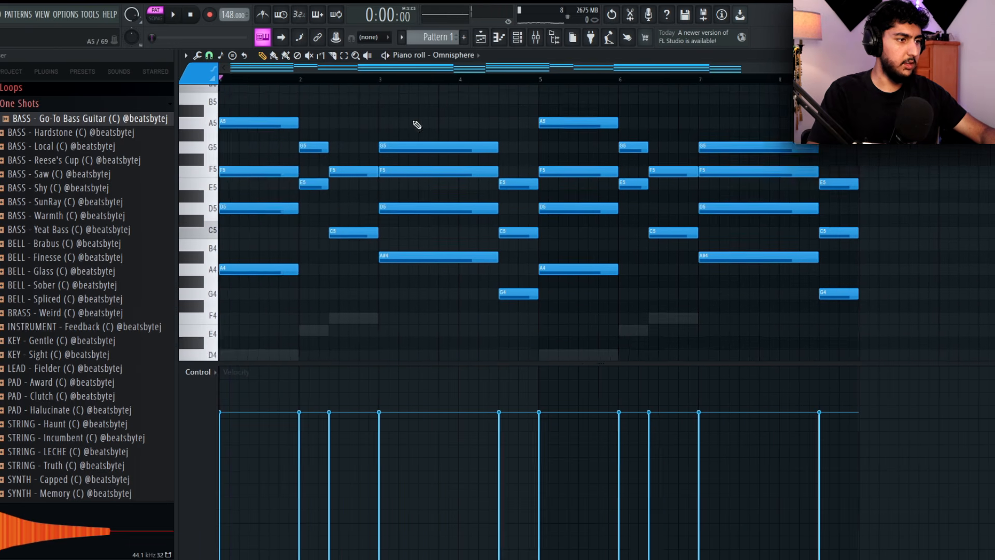
{"action": "left_click_drag", "start_coordinate": [415, 197], "coordinate": [389, 222]}
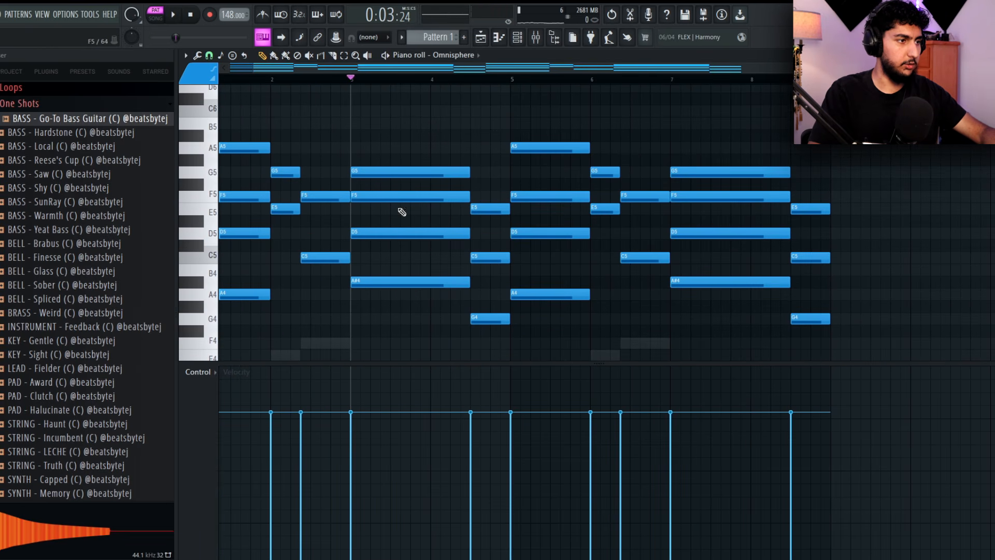
{"action": "right_click", "coordinate": [430, 173]}
{"action": "key", "text": "ctrl+z"}
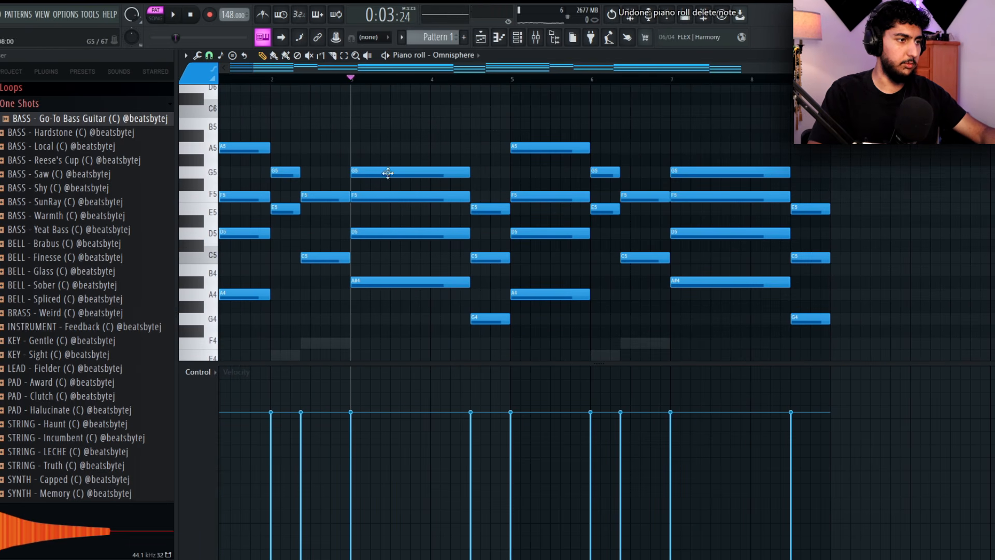
{"action": "left_click_drag", "start_coordinate": [400, 217], "coordinate": [377, 177]}
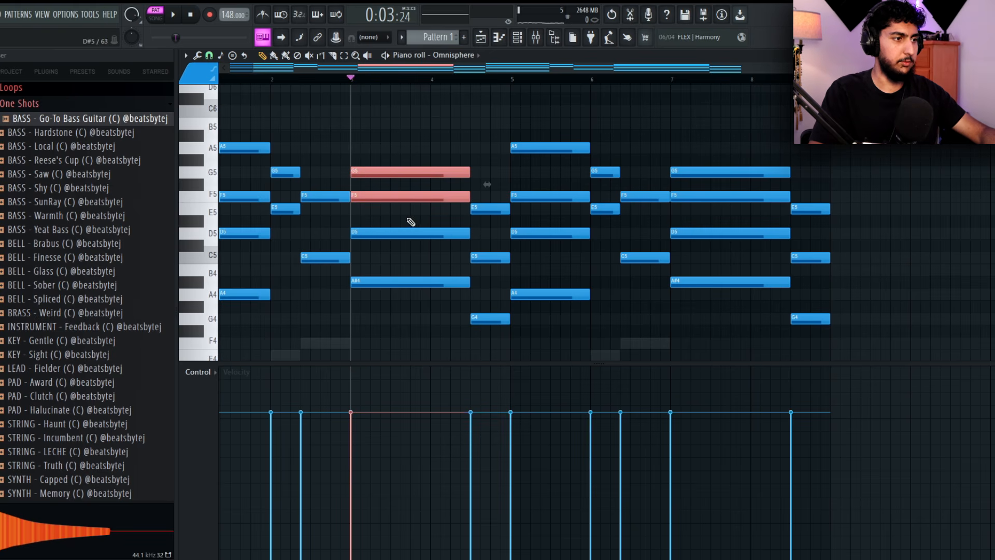
{"action": "left_click_drag", "start_coordinate": [412, 212], "coordinate": [384, 179]}
{"action": "key", "text": "ctrl+z"}
Try inversions of the bar 3 chord, one with F5 lowered to F4 and one with G5 lowered to G4
{"action": "left_click_drag", "start_coordinate": [406, 220], "coordinate": [390, 202]}
{"action": "key", "text": "ctrl+Down"}
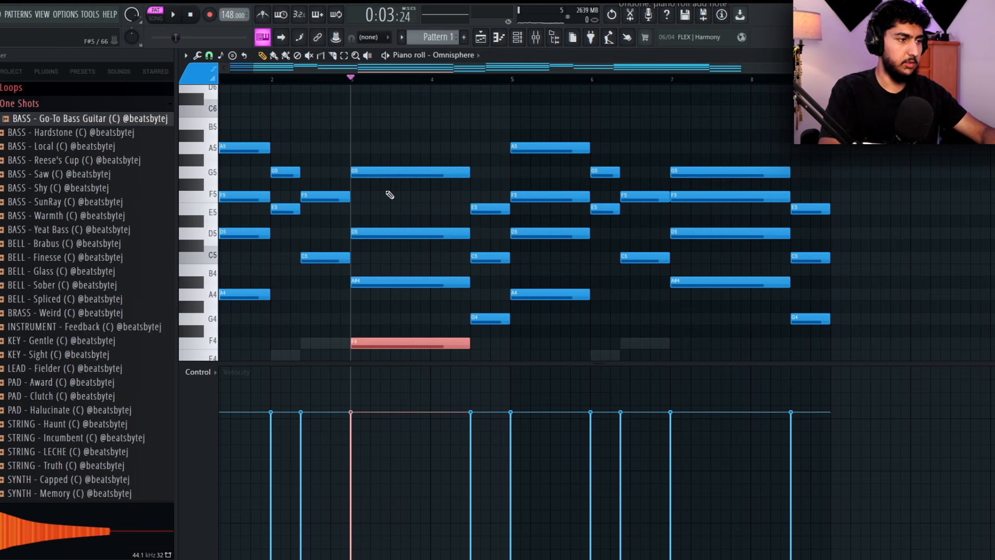
{"action": "key", "text": "space"}
{"action": "left_click", "coordinate": [390, 340]}
{"action": "key", "text": "space"}
{"action": "key", "text": "ctrl+z"}
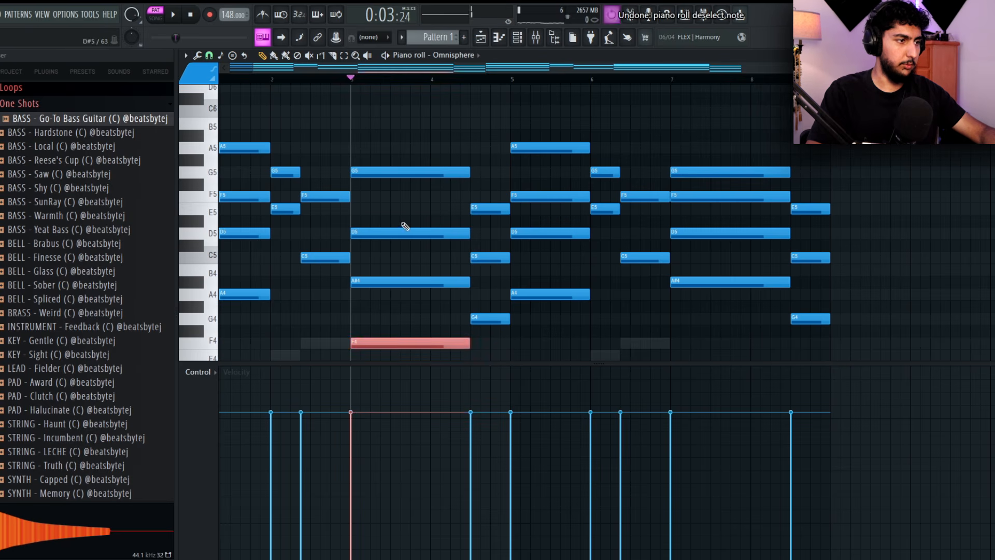
{"action": "key", "text": "ctrl+z"}
{"action": "key", "text": "ctrl+z"}
{"action": "key", "text": "ctrl+Down"}
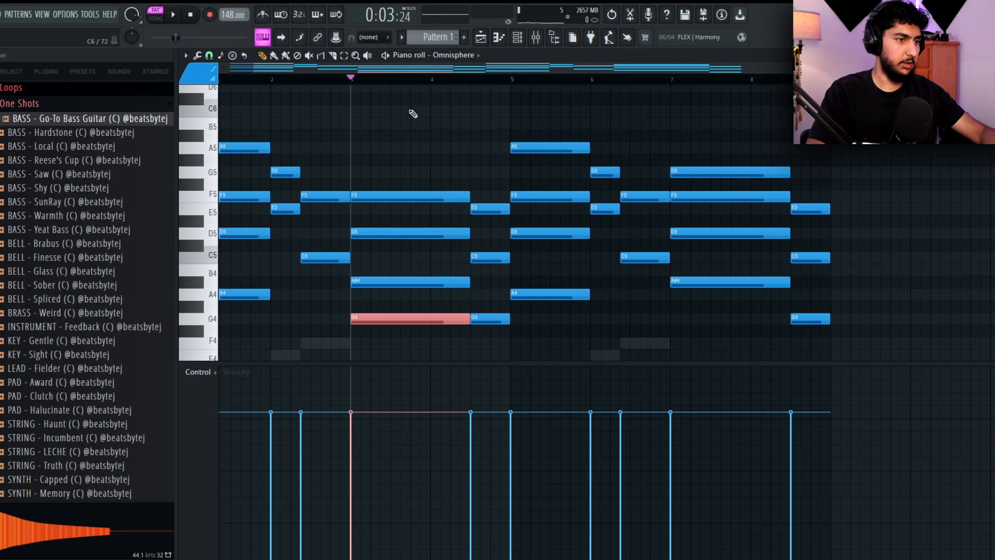
{"action": "key", "text": "ctrl+z"}
Try the bar 7 chord with its G5 lowered to G4 and the final chord's G4 raised an octave, listening from bar 6
{"action": "left_click", "coordinate": [726, 174], "text": "ctrl"}
{"action": "key", "text": "ctrl+Down"}
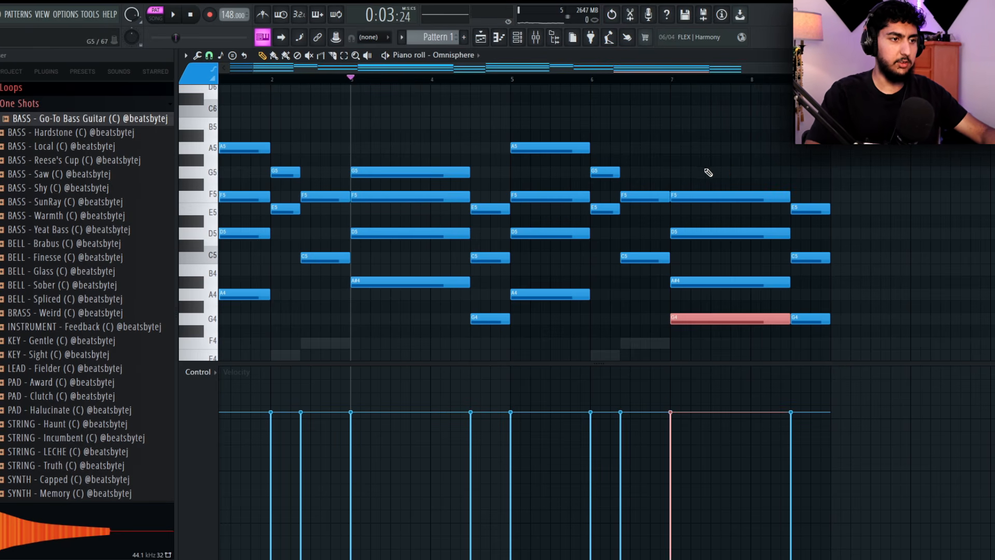
{"action": "left_click", "coordinate": [700, 148], "text": "ctrl"}
{"action": "left_click", "coordinate": [641, 80]}
{"action": "key", "text": "space"}
{"action": "left_click", "coordinate": [811, 317], "text": "ctrl"}
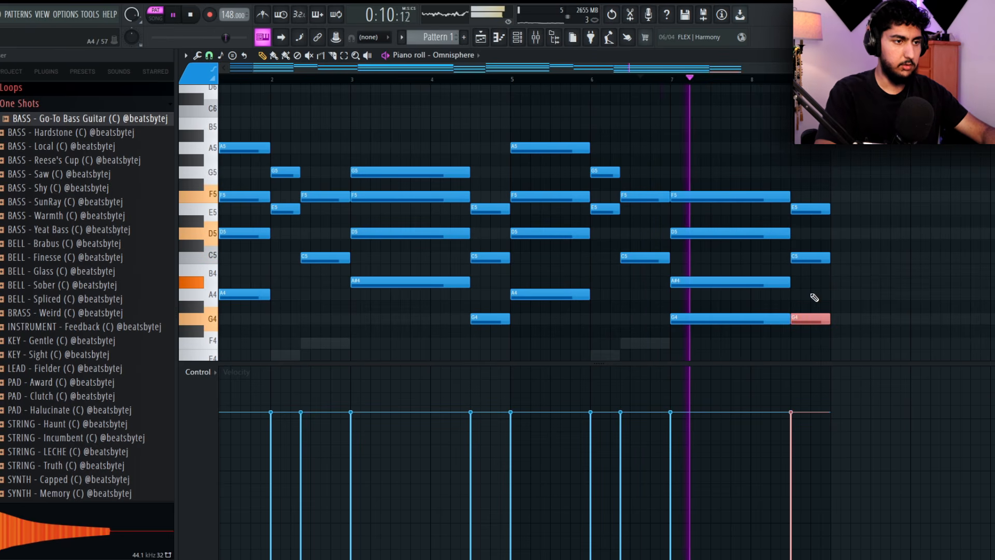
{"action": "key", "text": "ctrl+Up"}
{"action": "left_click", "coordinate": [708, 300], "text": "ctrl"}
{"action": "key", "text": "space"}
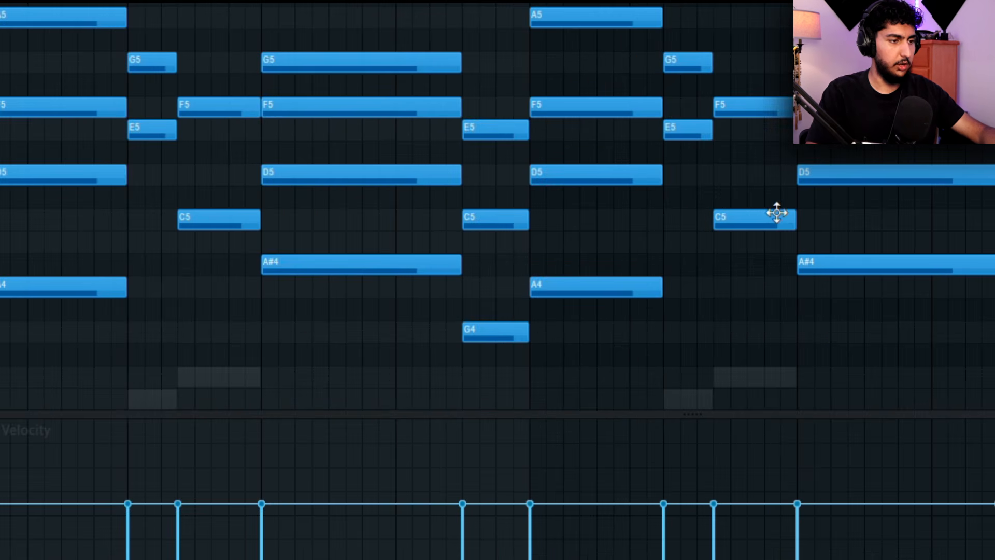
Strum all the chords with the Strumizer, adjusting the start time strength and keeping Preserve end on, and listen
{"action": "key", "text": "alt+s"}
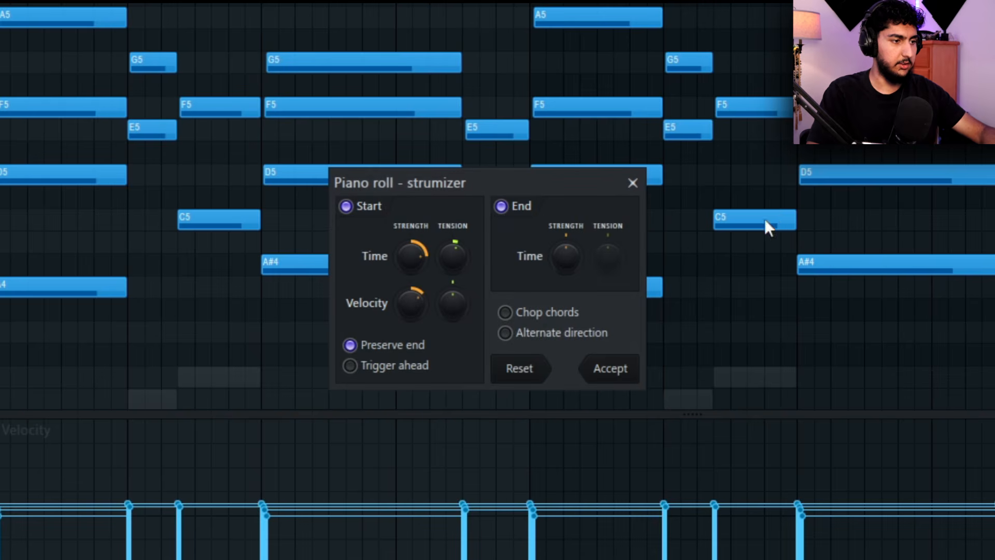
{"action": "left_click_drag", "start_coordinate": [411, 256], "coordinate": [413, 262]}
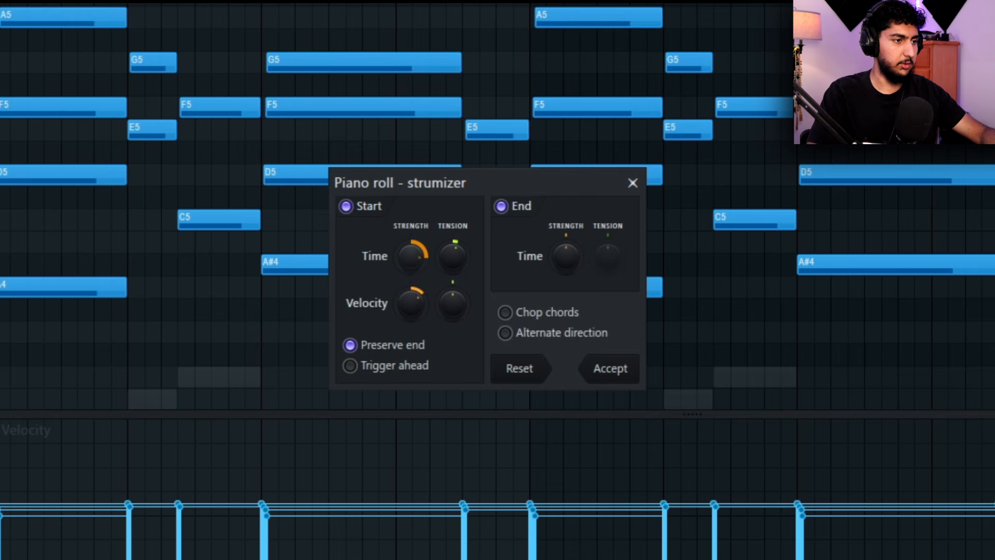
{"action": "left_click", "coordinate": [621, 371]}
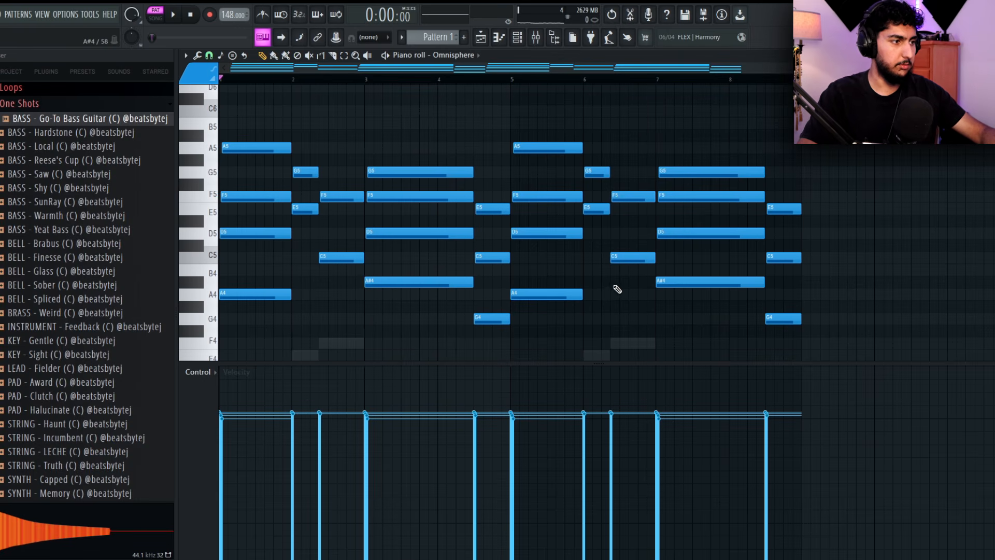
{"action": "key", "text": "space"}
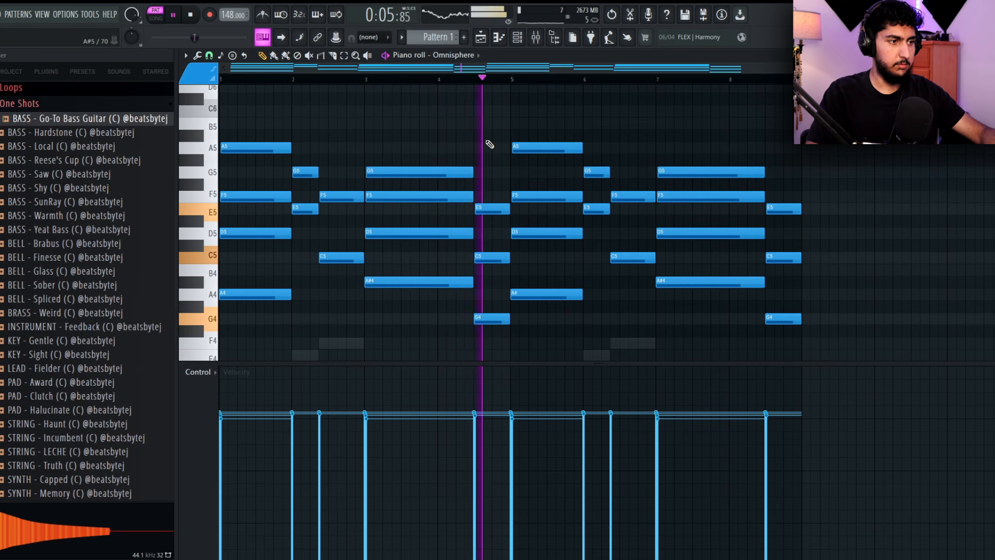
{"action": "key", "text": "space"}
Sketch a descending melody of F6, E6, D6 and C6 above the chords in bars 1 to 3 while listening
{"action": "scroll", "coordinate": [401, 168], "scroll_direction": "up", "scroll_amount": 2}
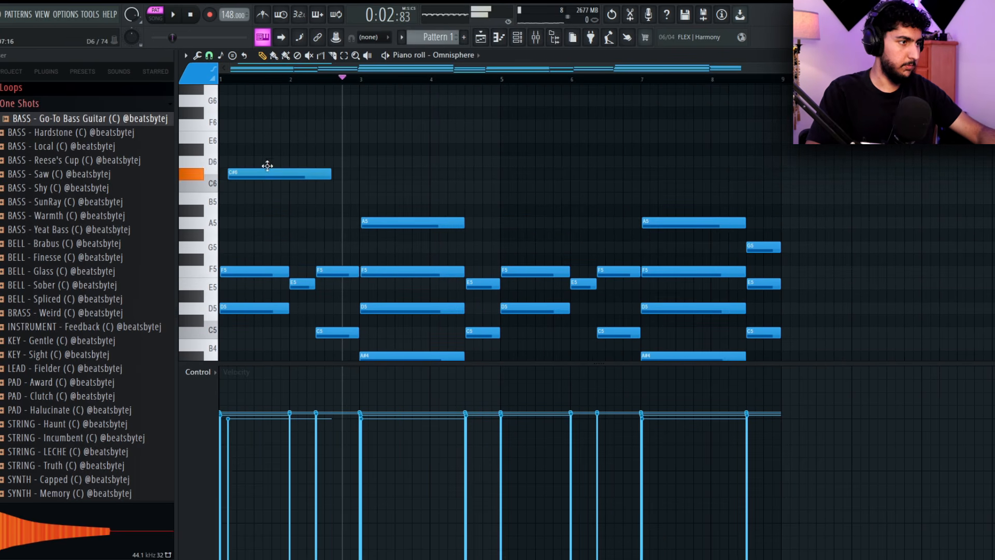
{"action": "left_click_drag", "start_coordinate": [266, 165], "coordinate": [284, 156]}
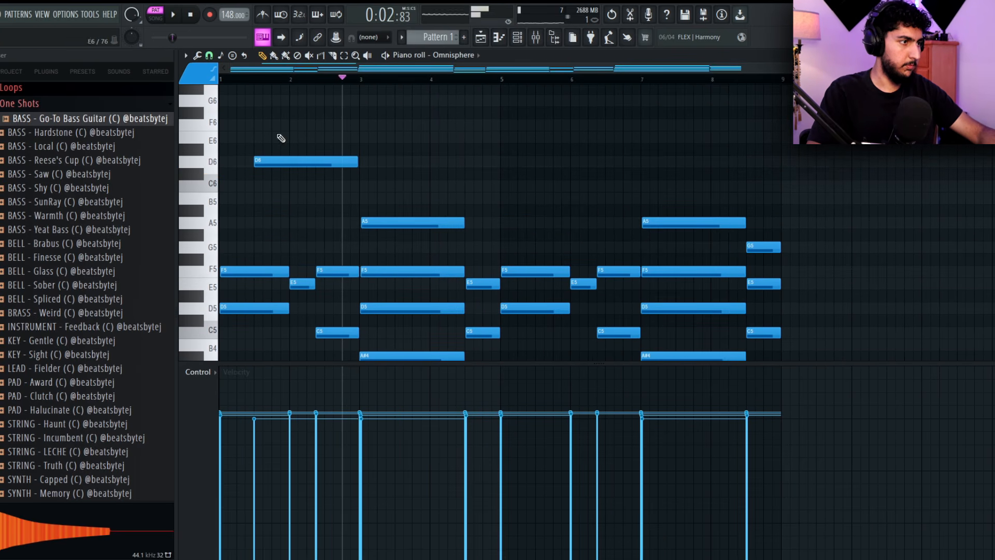
{"action": "key", "text": "space"}
{"action": "mouse_move", "coordinate": [341, 187]}
{"action": "left_mouse_down"}
{"action": "mouse_move", "coordinate": [342, 201]}
{"action": "mouse_move", "coordinate": [318, 186]}
{"action": "mouse_move", "coordinate": [248, 102]}
{"action": "mouse_move", "coordinate": [271, 146]}
{"action": "mouse_move", "coordinate": [277, 203]}
{"action": "mouse_move", "coordinate": [360, 235]}
{"action": "mouse_move", "coordinate": [363, 254]}
{"action": "left_mouse_up"}
{"action": "key", "text": "space"}
{"action": "key", "text": "space"}
{"action": "left_click_drag", "start_coordinate": [437, 275], "coordinate": [288, 199]}
{"action": "left_click", "coordinate": [401, 218], "text": "ctrl"}
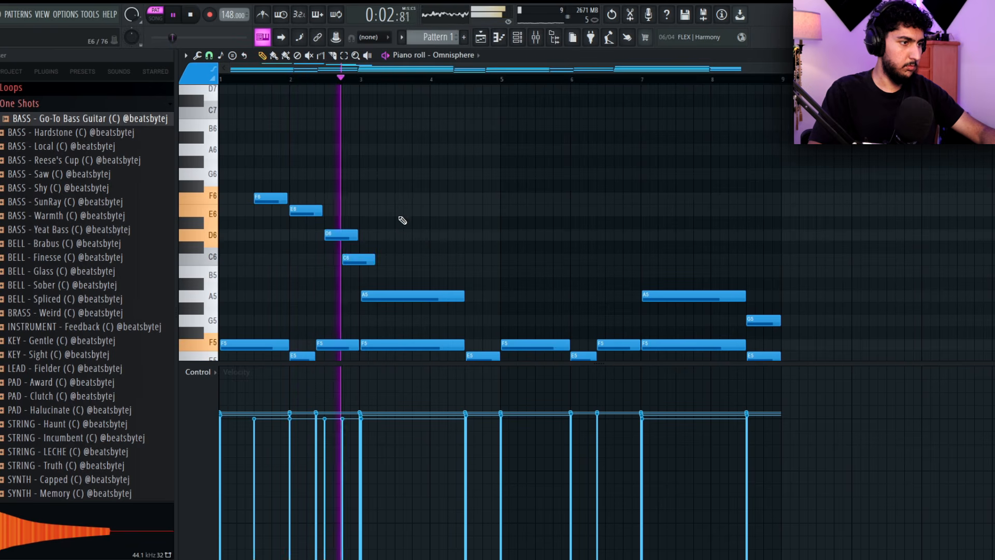
Shift the D6 melody note earlier, try B5 and G5 as following notes, and work the melody further into bar 4
{"action": "key", "text": "space"}
{"action": "key", "text": "space"}
{"action": "scroll", "coordinate": [311, 240], "scroll_direction": "up", "scroll_amount": 4}
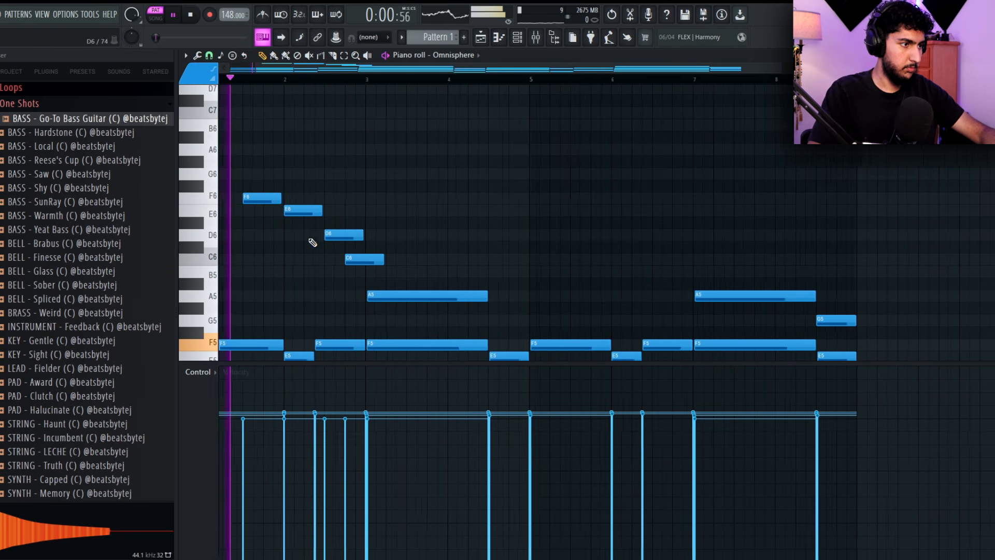
{"action": "left_click_drag", "start_coordinate": [345, 234], "coordinate": [330, 235]}
{"action": "left_click", "coordinate": [355, 269]}
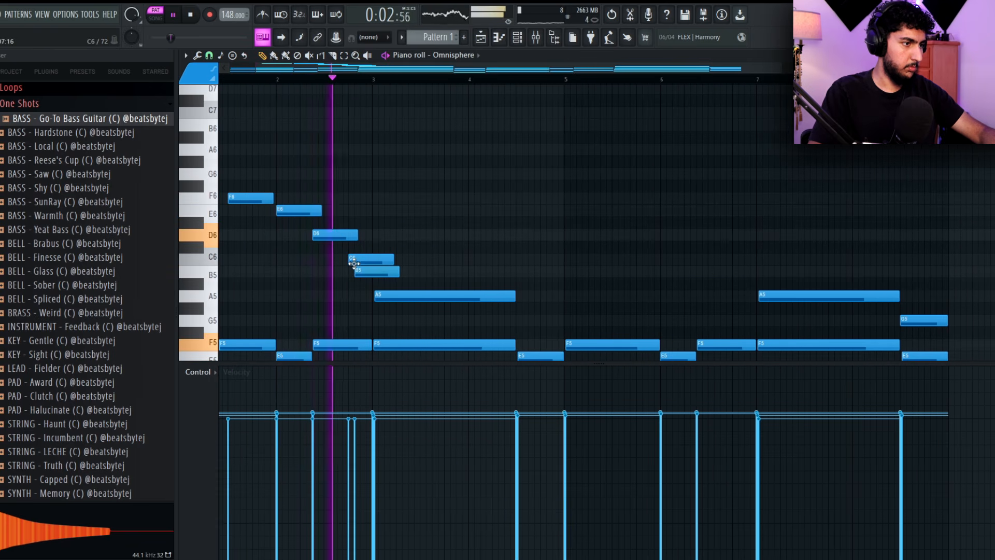
{"action": "left_click_drag", "start_coordinate": [399, 321], "coordinate": [425, 331]}
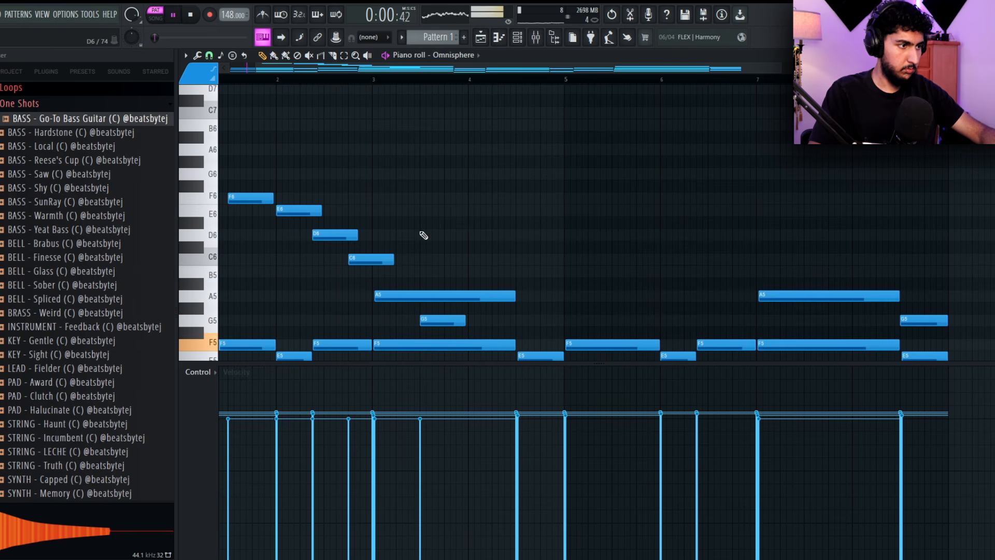
{"action": "right_click", "coordinate": [424, 235], "text": "ctrl"}
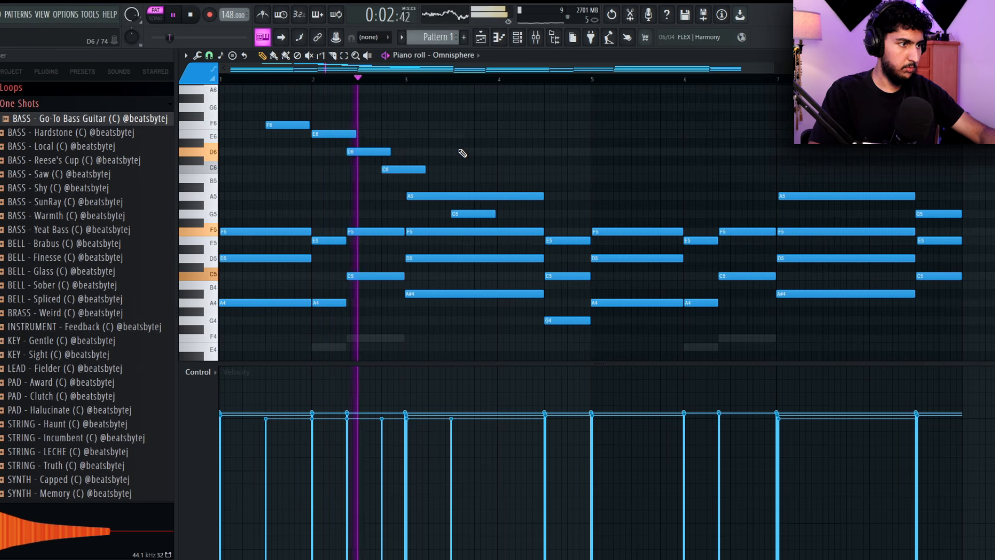
{"action": "left_click_drag", "start_coordinate": [480, 213], "coordinate": [567, 170]}
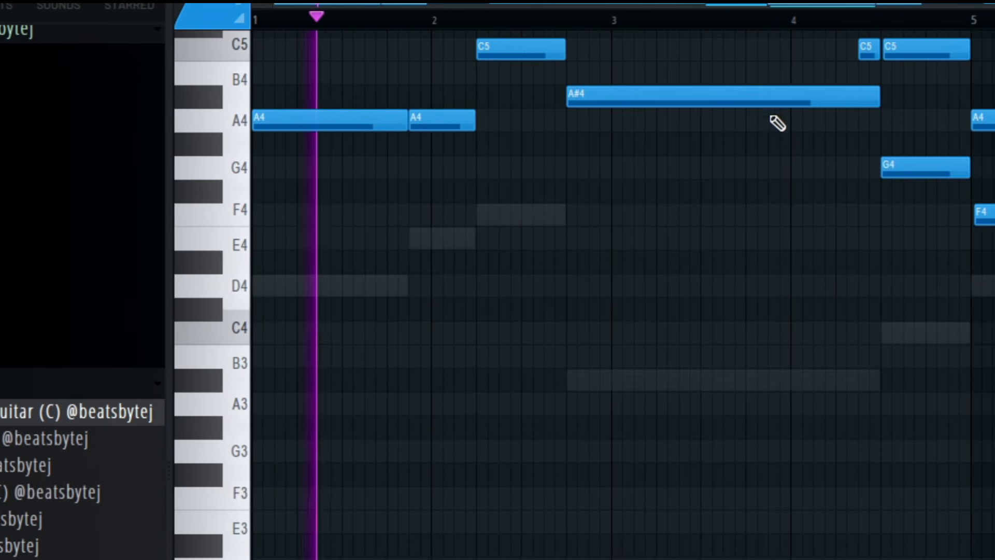
{"action": "left_click_drag", "start_coordinate": [749, 87], "coordinate": [772, 74]}
{"action": "scroll", "coordinate": [843, 110], "scroll_direction": "down", "scroll_amount": 2}
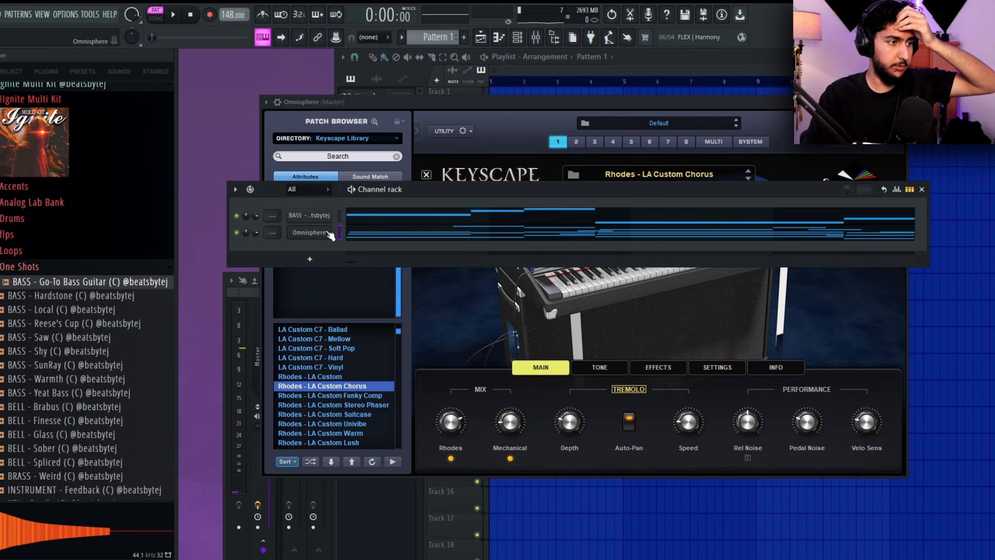
Examine the finished Omnisphere melody and chord notes across all eight bars, highlighting the melody notes from bar 6 onward
{"action": "left_click", "coordinate": [311, 232]}
{"action": "left_click", "coordinate": [251, 248]}
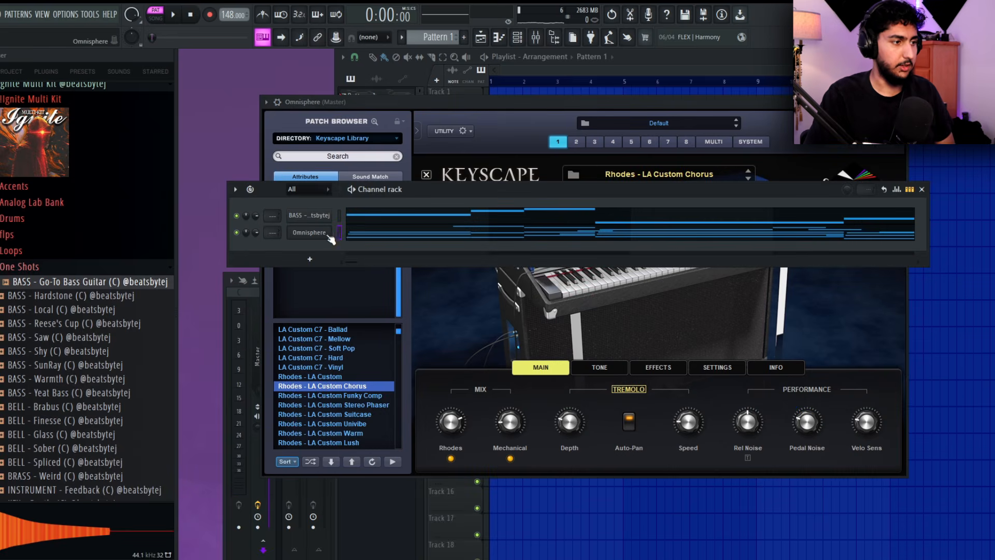
{"action": "left_click", "coordinate": [329, 234]}
{"action": "left_click", "coordinate": [358, 232]}
{"action": "scroll", "coordinate": [256, 150], "scroll_direction": "up", "scroll_amount": 3}
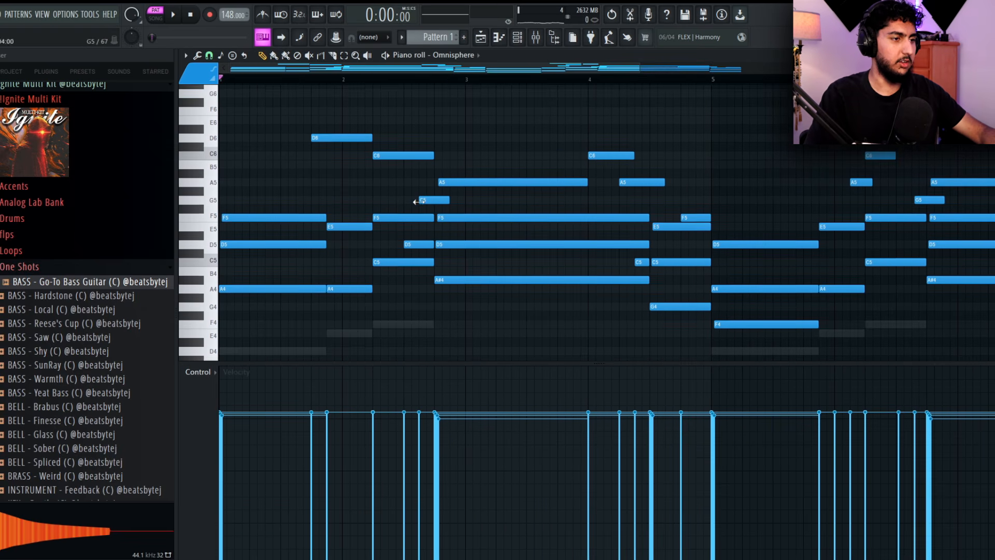
{"action": "left_click_drag", "start_coordinate": [676, 350], "coordinate": [580, 312]}
{"action": "left_click_drag", "start_coordinate": [689, 195], "coordinate": [615, 200]}
{"action": "scroll", "coordinate": [615, 200], "scroll_direction": "down", "scroll_amount": 2}
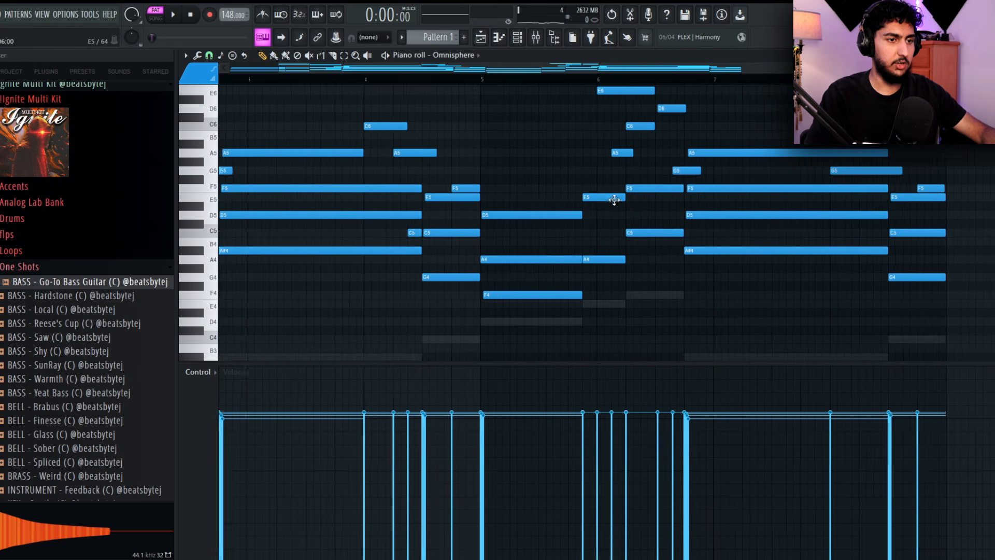
{"action": "left_click_drag", "start_coordinate": [597, 321], "coordinate": [667, 365]}
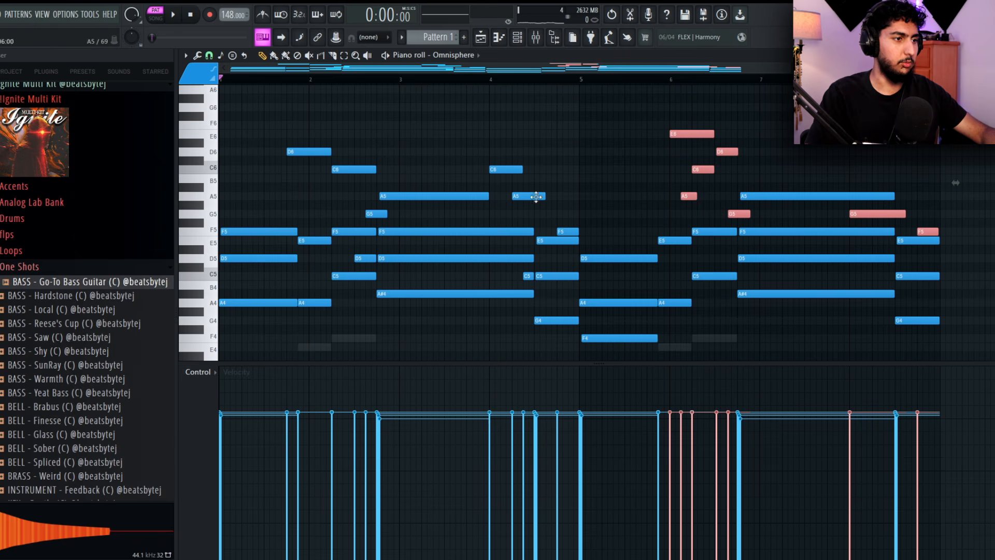
{"action": "left_click", "coordinate": [320, 187]}
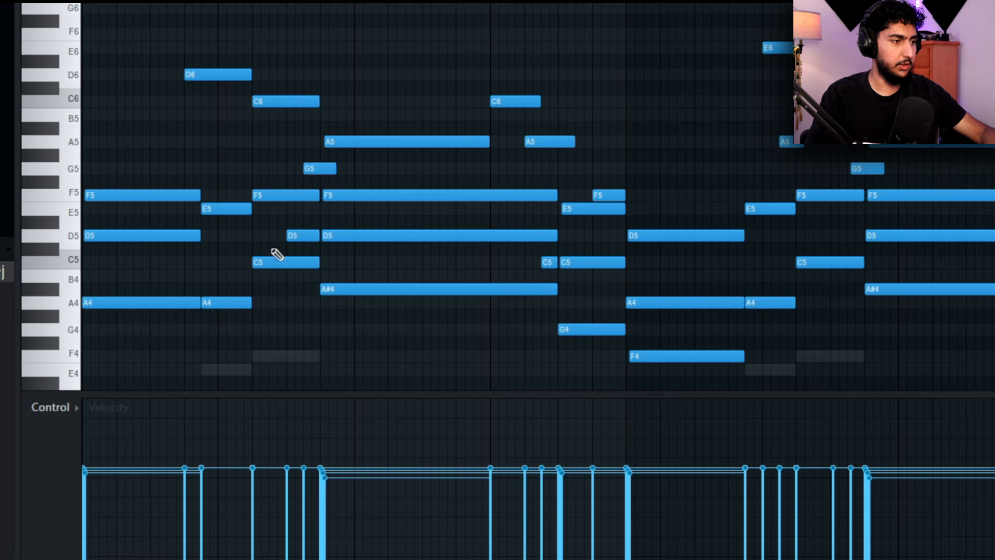
Randomize the velocities of the Omnisphere notes slightly with bipolar levels and listen
{"action": "key", "text": "alt+r"}
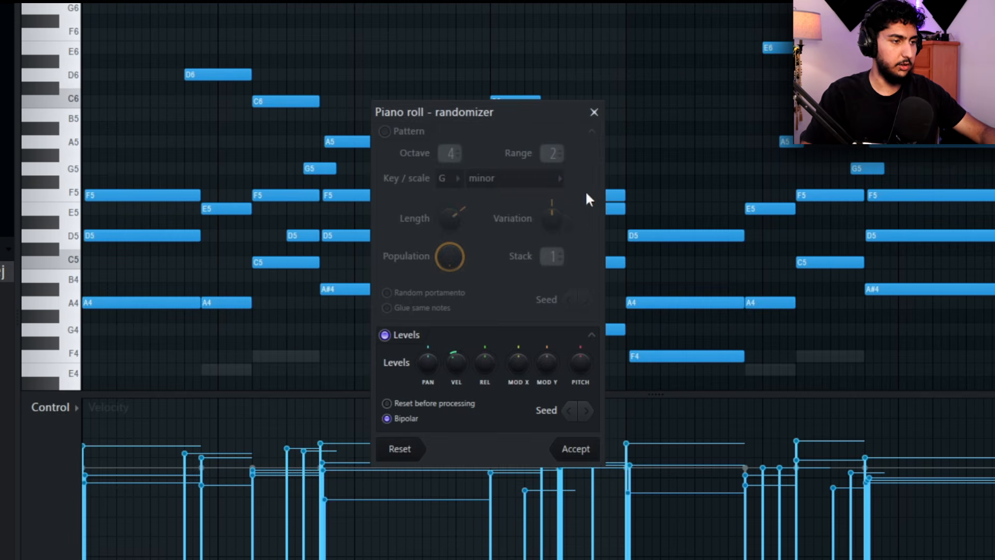
{"action": "left_click_drag", "start_coordinate": [456, 363], "coordinate": [456, 353]}
{"action": "key", "text": "space"}
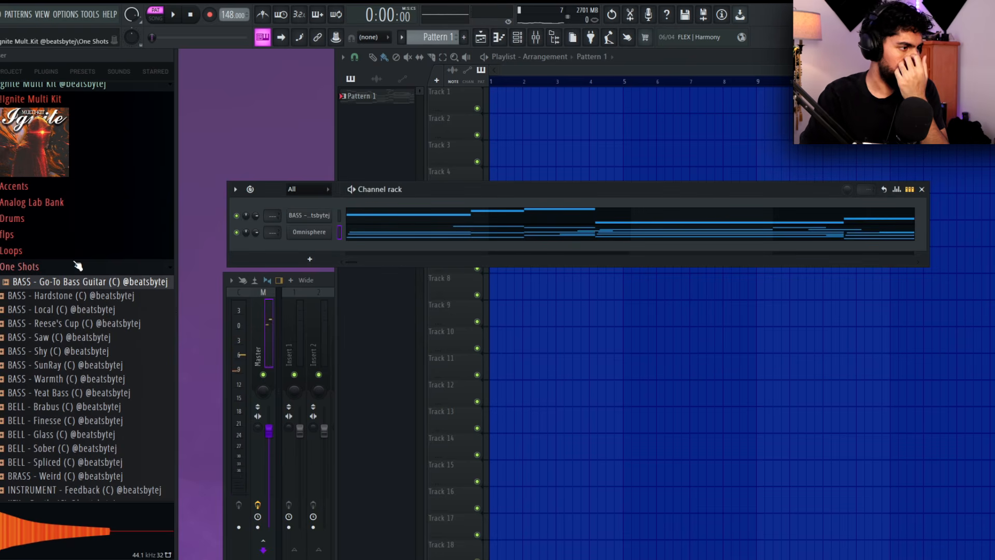
Add an Arcade channel and load the Chronicle sampler from the Distant Voices line
{"action": "left_click", "coordinate": [310, 259]}
{"action": "left_click", "coordinate": [355, 61]}
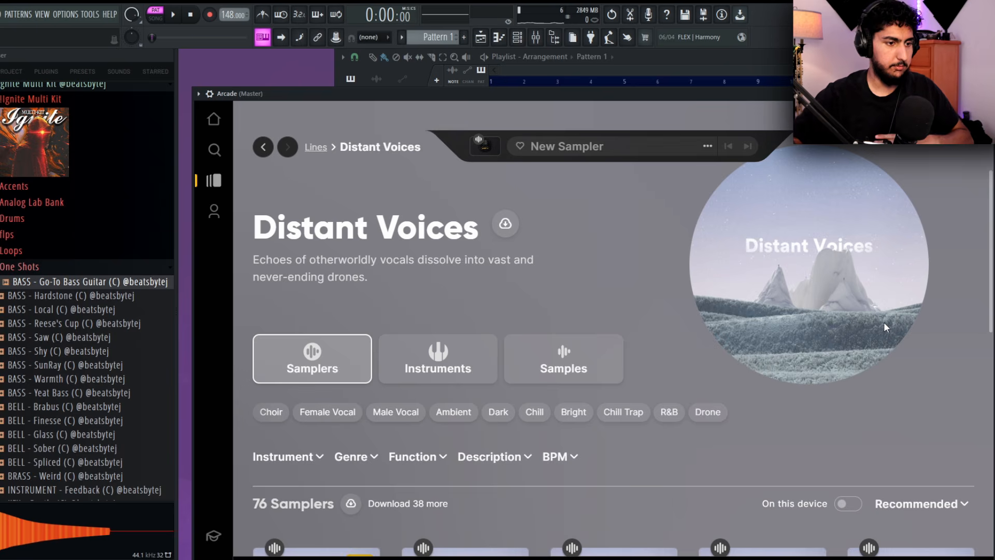
{"action": "scroll", "coordinate": [461, 393], "scroll_direction": "down", "scroll_amount": 8}
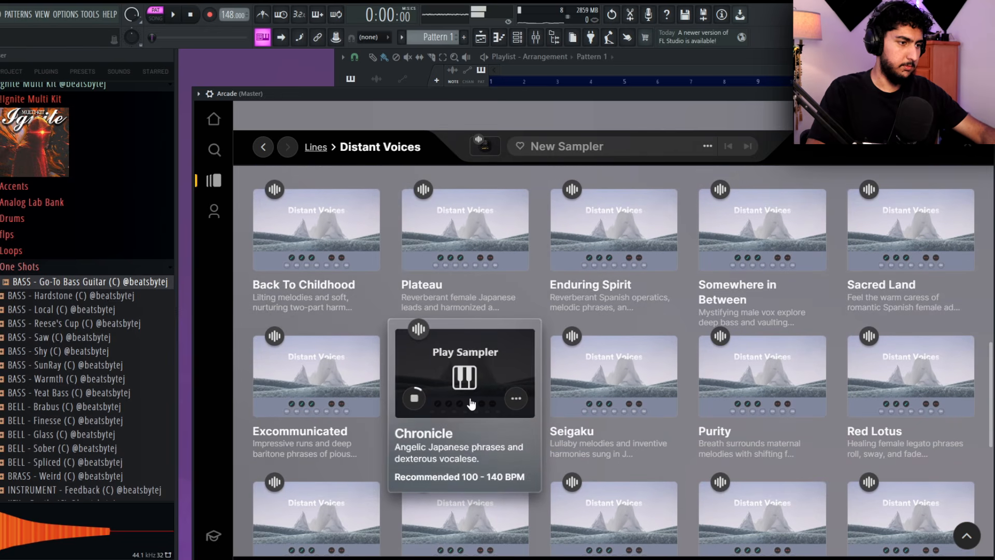
{"action": "left_click", "coordinate": [462, 436]}
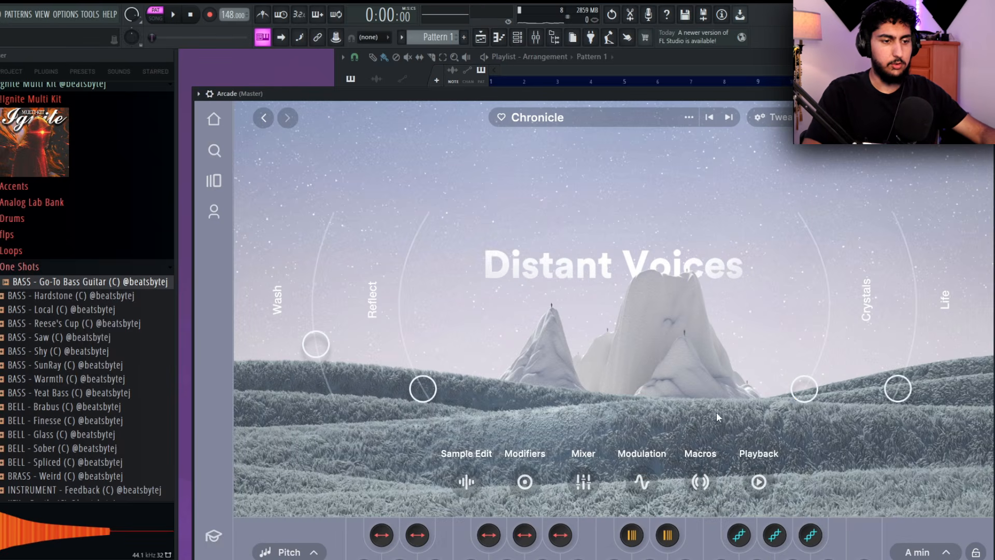
Set the Arcade session key to D min, audition Chronicle over the pattern, and close the plugin
{"action": "left_click_drag", "start_coordinate": [715, 94], "coordinate": [714, 71]}
{"action": "left_click", "coordinate": [925, 529]}
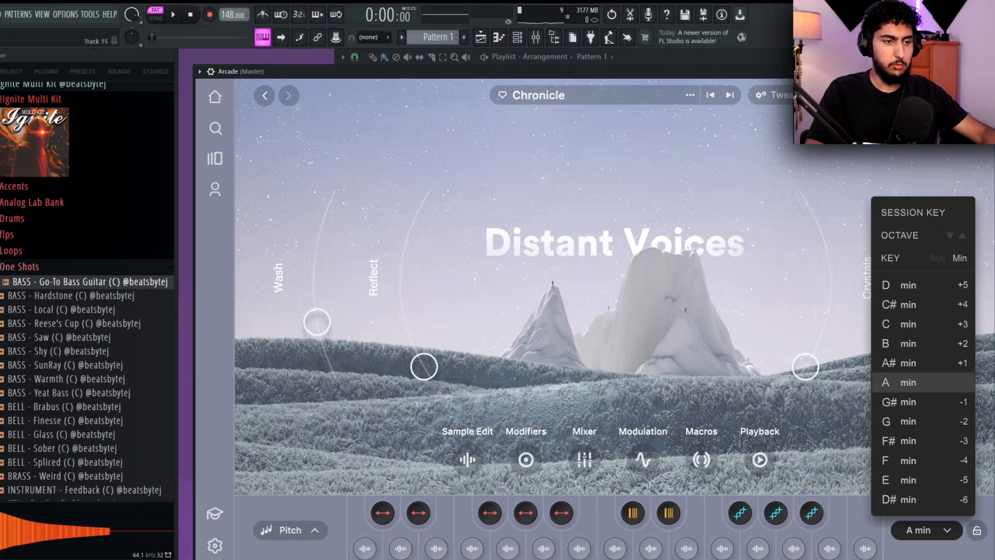
{"action": "left_click", "coordinate": [940, 285]}
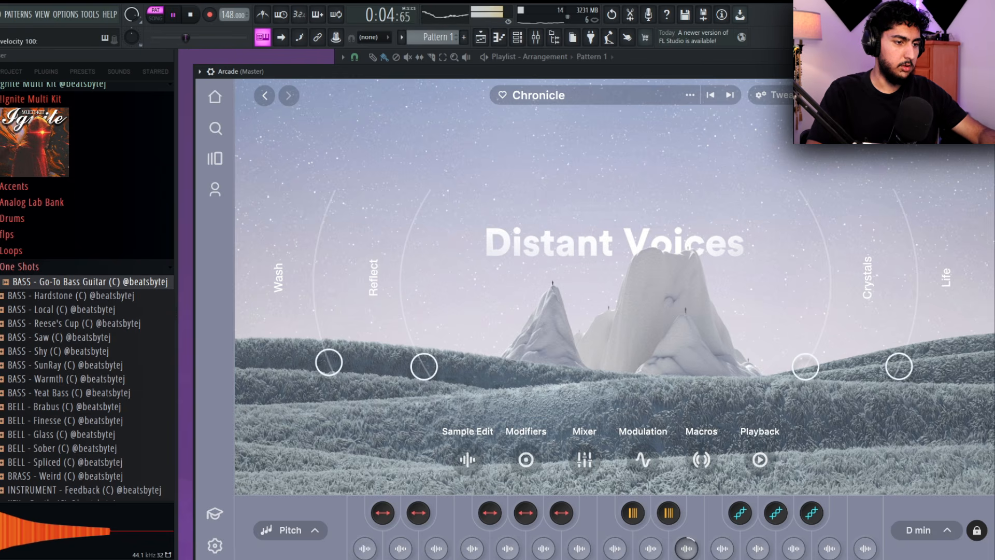
{"action": "key", "text": "Escape"}
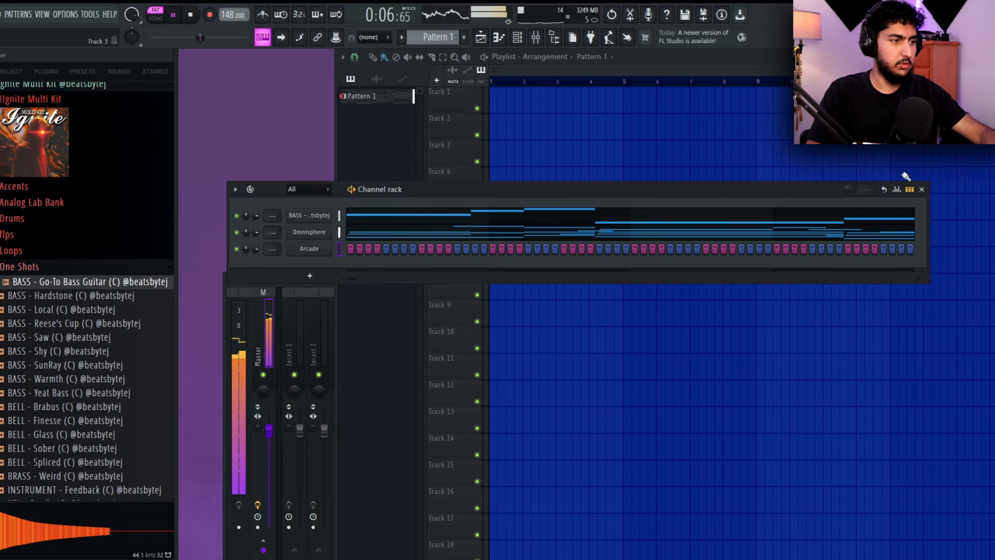
Record notes and automation for Arcade, playing a long G5 from bar 1 and a long E5 near bar 6
{"action": "right_click", "coordinate": [329, 247]}
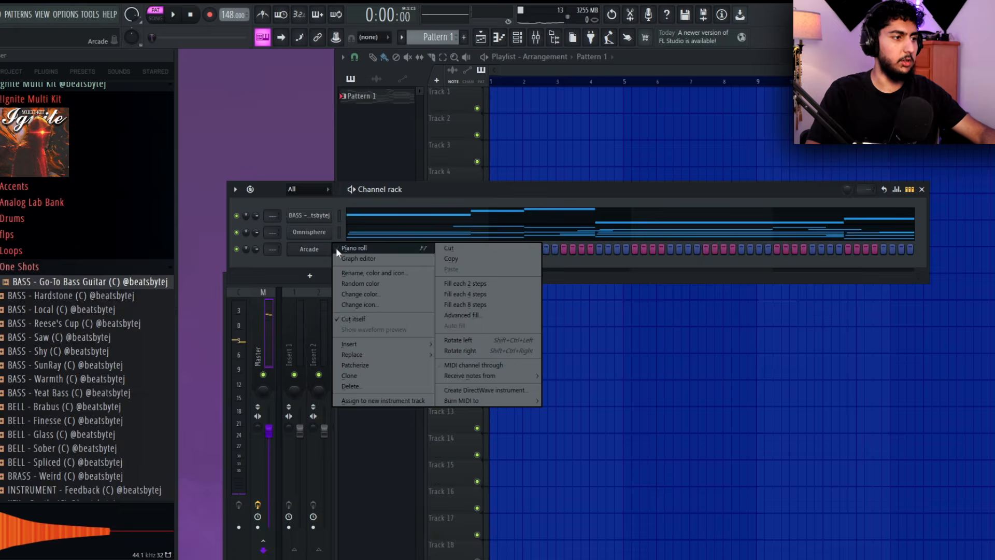
{"action": "left_click", "coordinate": [343, 247]}
{"action": "left_click", "coordinate": [210, 14]}
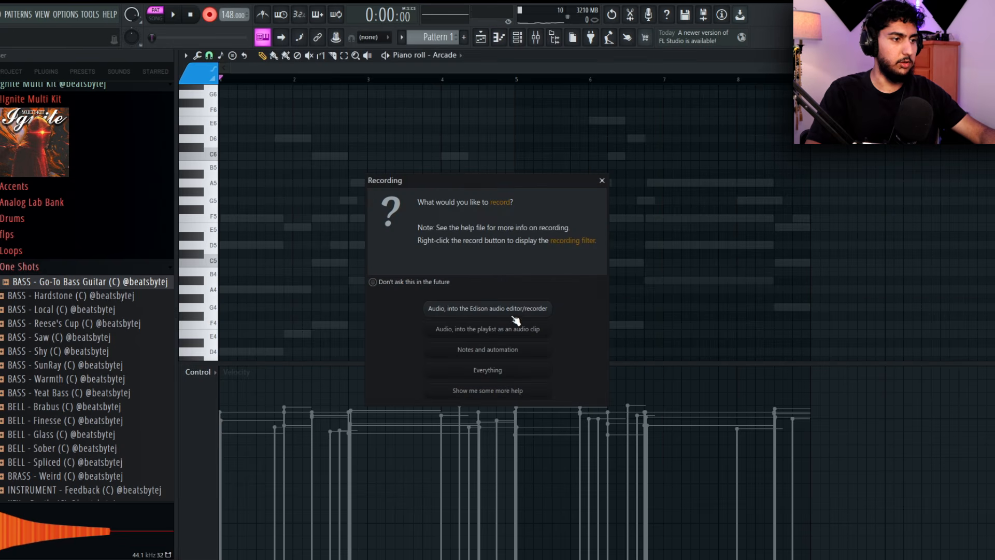
{"action": "left_click", "coordinate": [481, 350]}
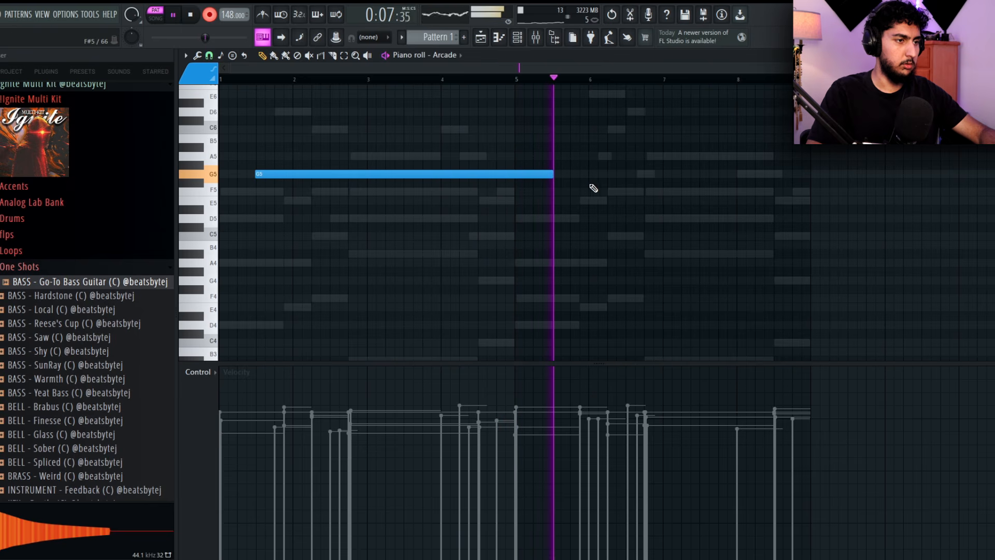
{"action": "key", "text": "c"}
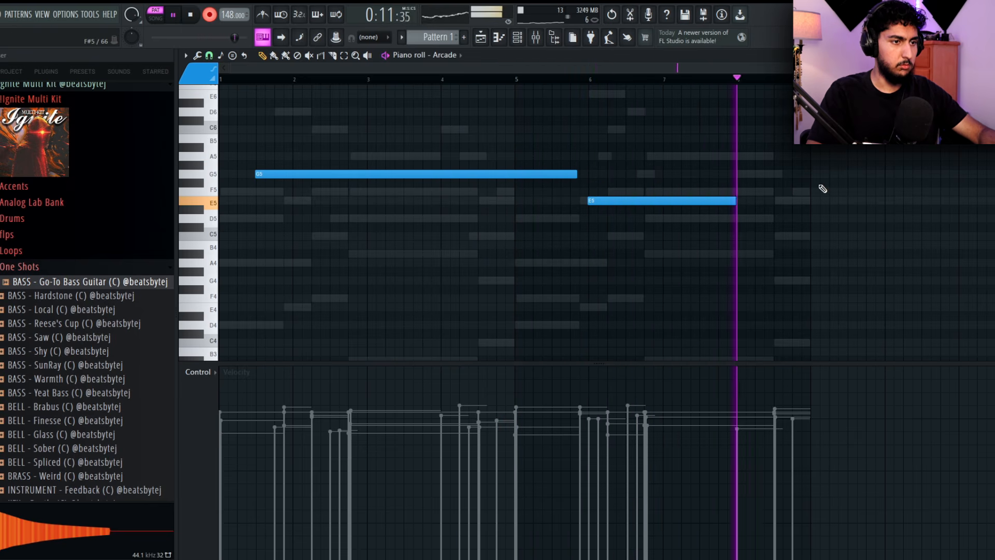
{"action": "key", "text": "space"}
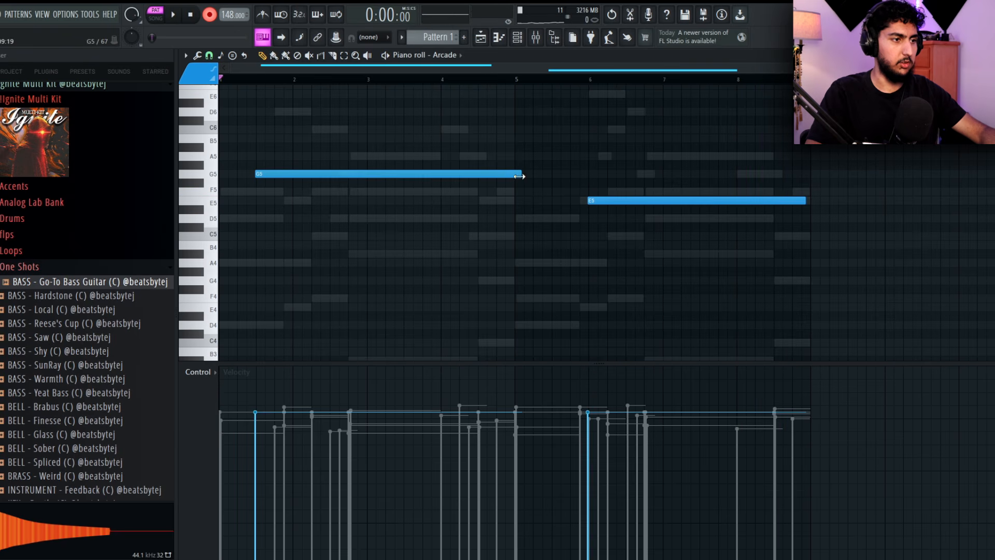
Quantize the two recorded Arcade notes and lengthen the G5 to about the middle of bar 5 while listening
{"action": "key", "text": "ctrl+a"}
{"action": "key", "text": "ctrl+q"}
{"action": "right_click", "coordinate": [541, 138]}
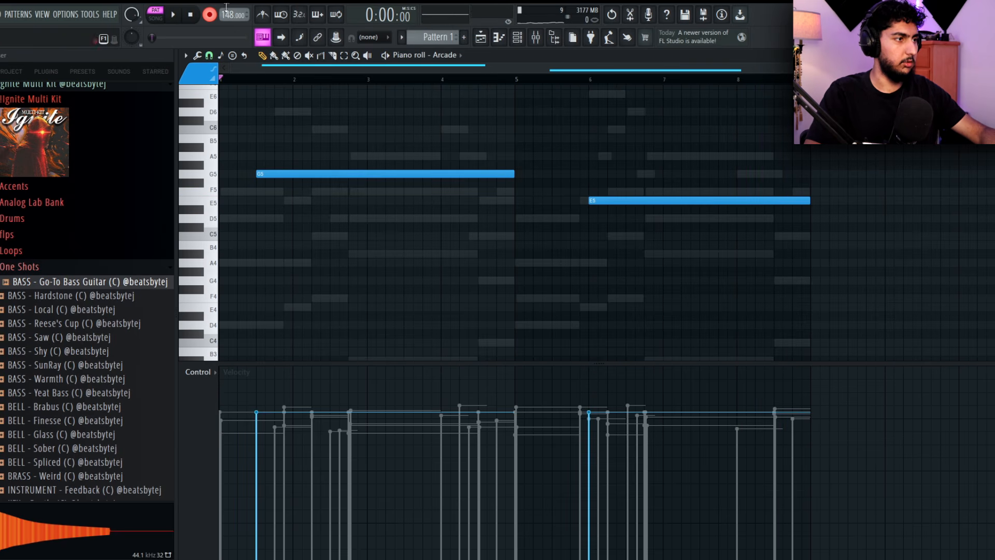
{"action": "left_click", "coordinate": [269, 16]}
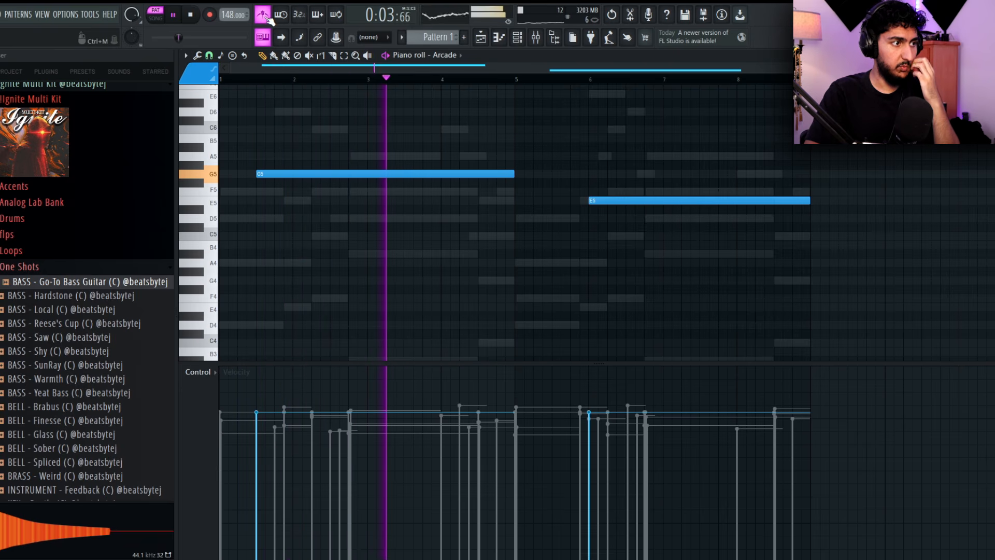
{"action": "left_click", "coordinate": [269, 17]}
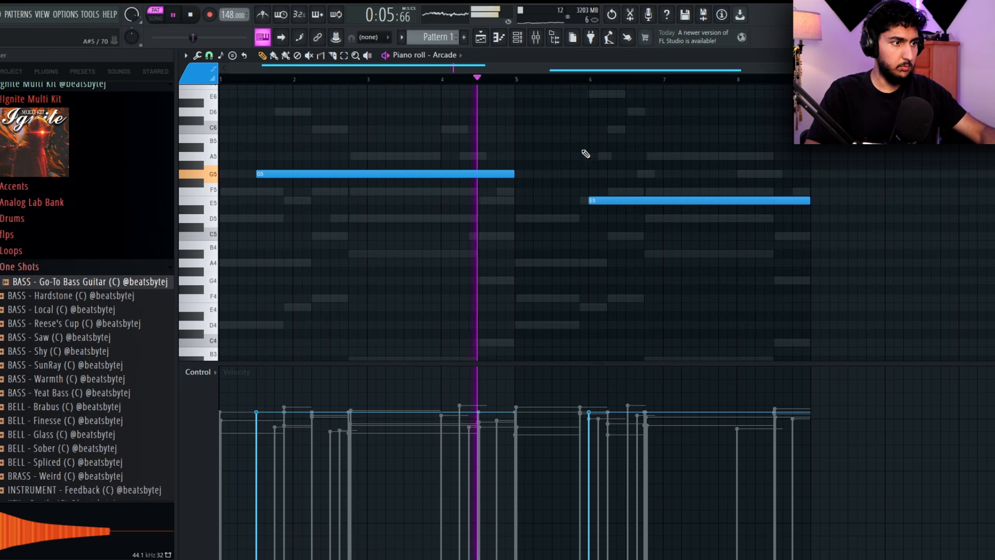
{"action": "left_click_drag", "start_coordinate": [510, 175], "coordinate": [551, 174]}
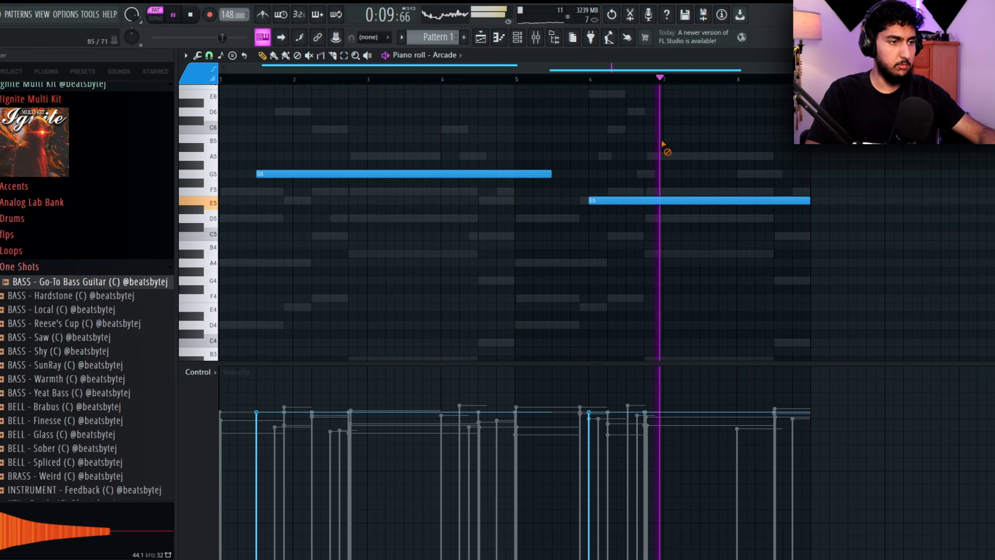
{"action": "scroll", "coordinate": [722, 145], "scroll_direction": "down", "scroll_amount": 1}
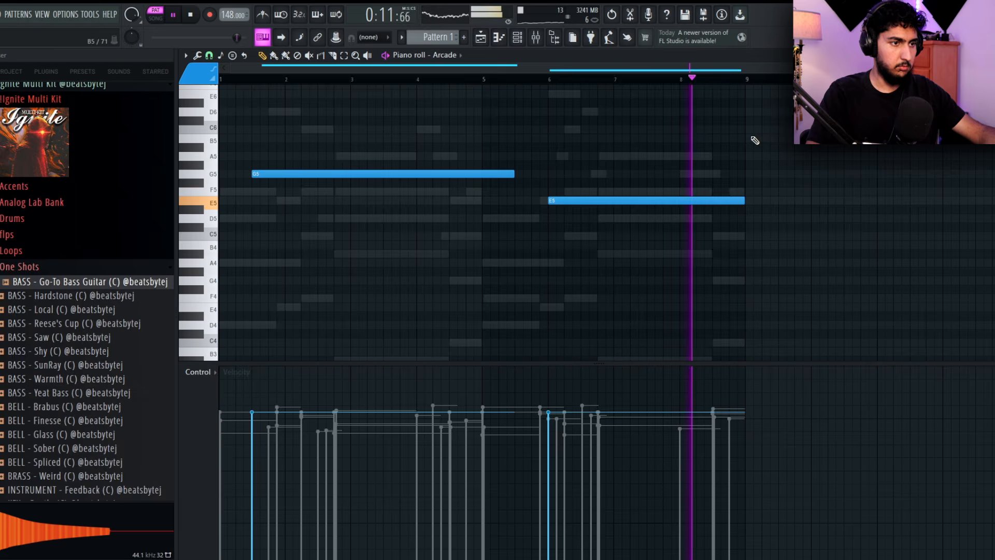
Route the bass, Omnisphere and Arcade channels to mixer tracks 5, 6 and 7
{"action": "key", "text": "space"}
{"action": "key", "text": "F7"}
{"action": "left_click", "coordinate": [244, 547]}
{"action": "left_click", "coordinate": [394, 348]}
{"action": "key", "text": "ctrl+shift+l"}
{"action": "key", "text": "space"}
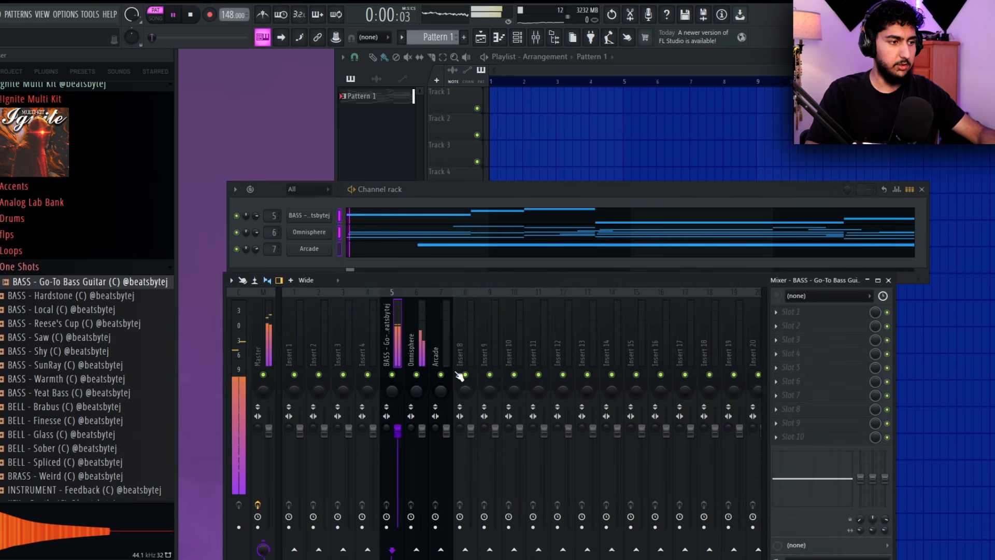
Solo the Arcade mixer track and load Fruity Parametric EQ 2 in its fourth effect slot
{"action": "right_click", "coordinate": [440, 374]}
{"action": "left_click", "coordinate": [448, 339]}
{"action": "key", "text": "space"}
{"action": "left_click", "coordinate": [776, 353]}
{"action": "mouse_move", "coordinate": [800, 316]}
{"action": "left_click", "coordinate": [545, 541]}
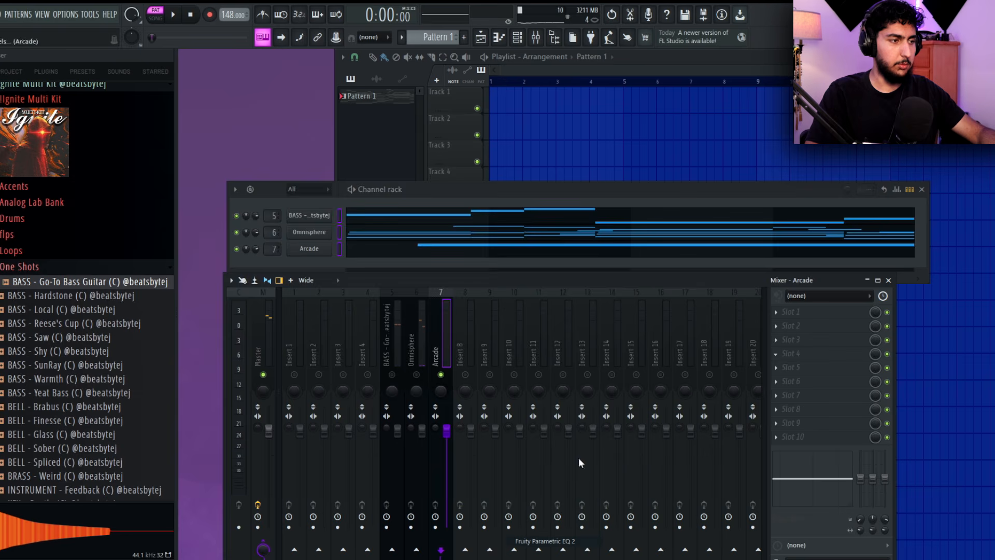
Pull down two bands of the Arcade track's EQ while listening to the soloed vocals
{"action": "left_click_drag", "start_coordinate": [464, 149], "coordinate": [527, 148]}
{"action": "key", "text": "space"}
{"action": "left_click_drag", "start_coordinate": [342, 243], "coordinate": [414, 311]}
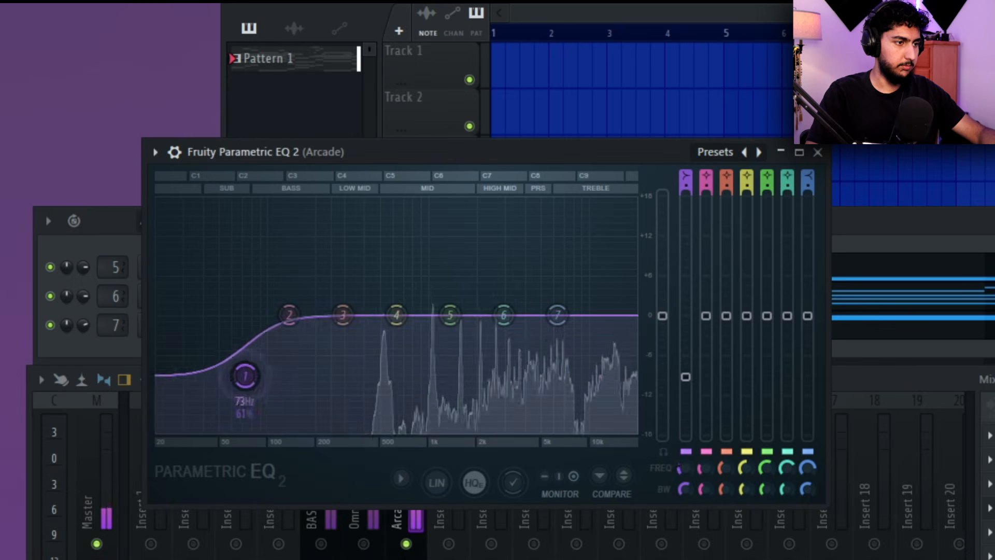
{"action": "left_click_drag", "start_coordinate": [557, 314], "coordinate": [526, 428]}
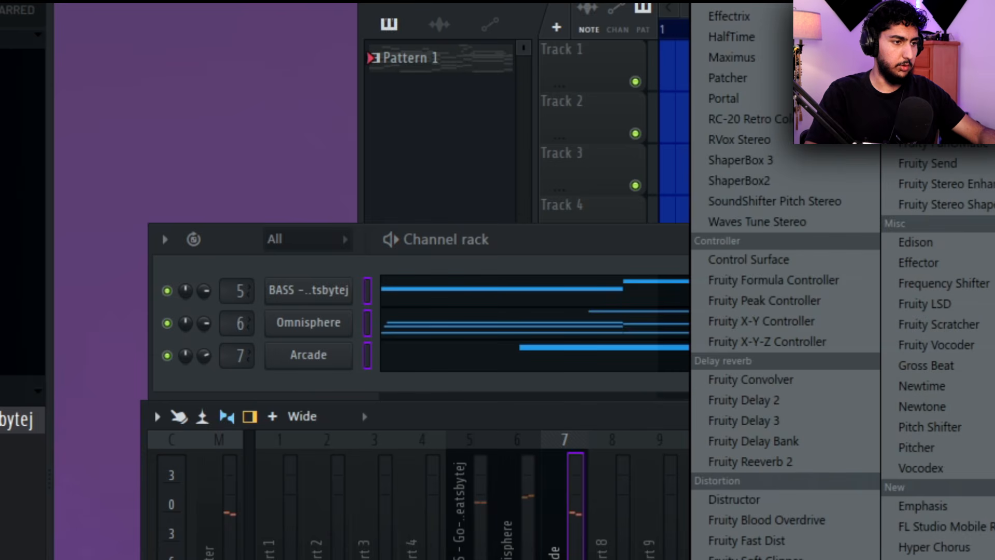
Load Fruity Reeverb 2 on the Arcade mixer track, choose The Venue preset and adjust the reverb's size
{"action": "left_click", "coordinate": [815, 465]}
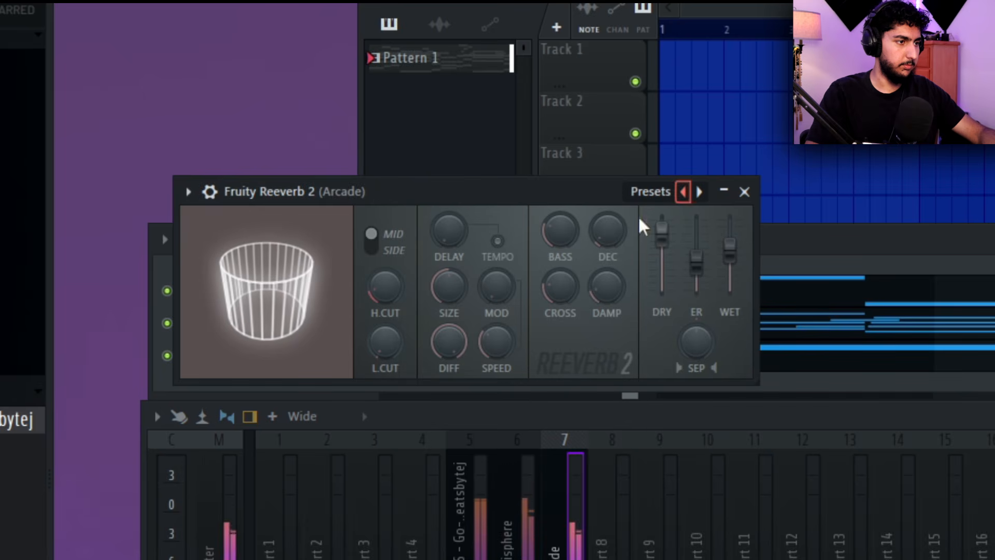
{"action": "left_click_drag", "start_coordinate": [607, 231], "coordinate": [607, 223]}
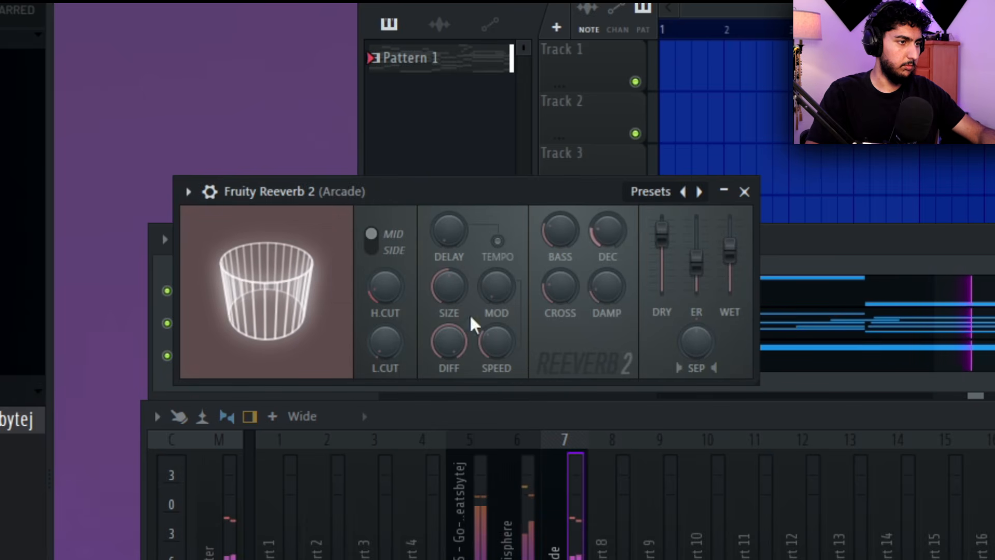
{"action": "left_click", "coordinate": [699, 191]}
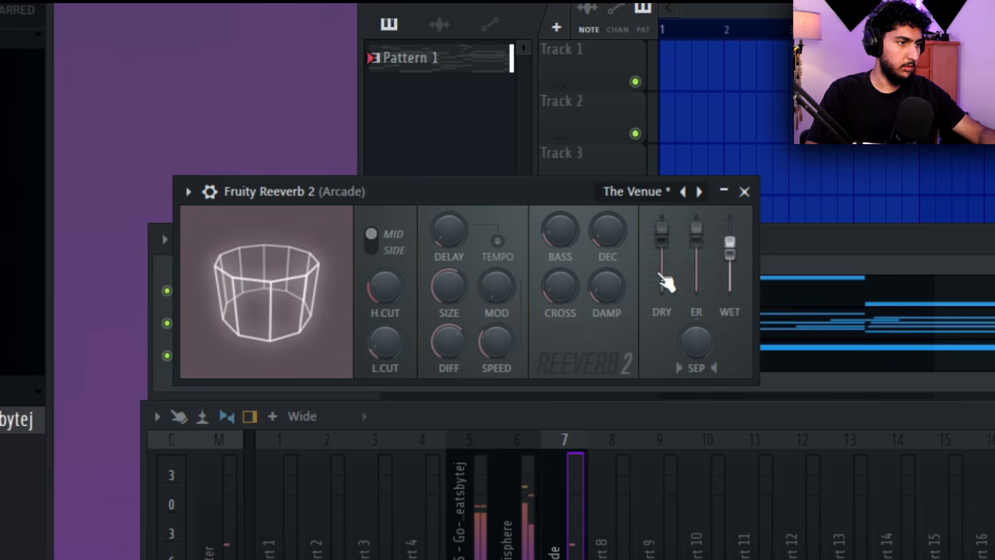
{"action": "left_click_drag", "start_coordinate": [450, 290], "coordinate": [450, 309]}
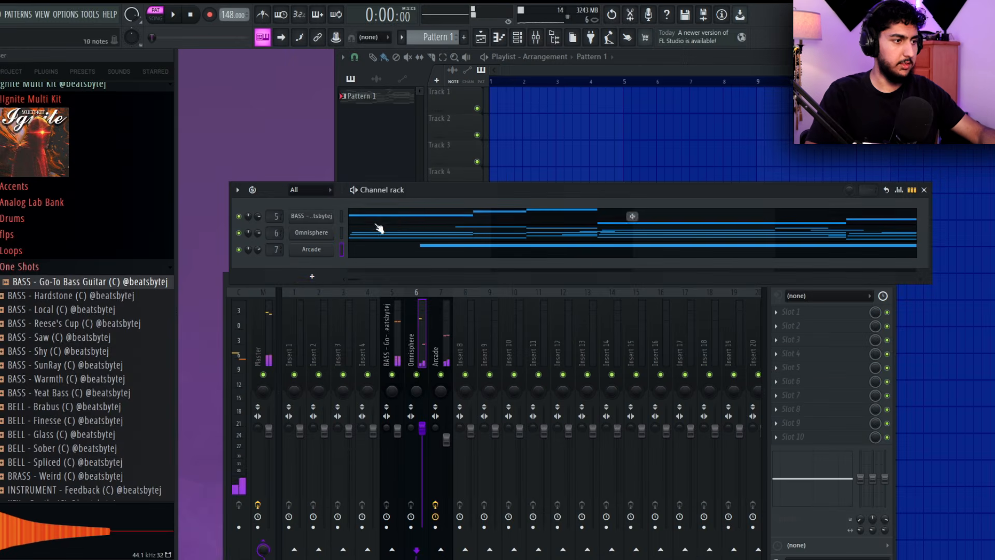
Add a second Omnisphere channel and load the LA Custom C7 - Cinematic patch from the Keyscape Library directory
{"action": "left_click", "coordinate": [311, 276]}
{"action": "left_click", "coordinate": [359, 89]}
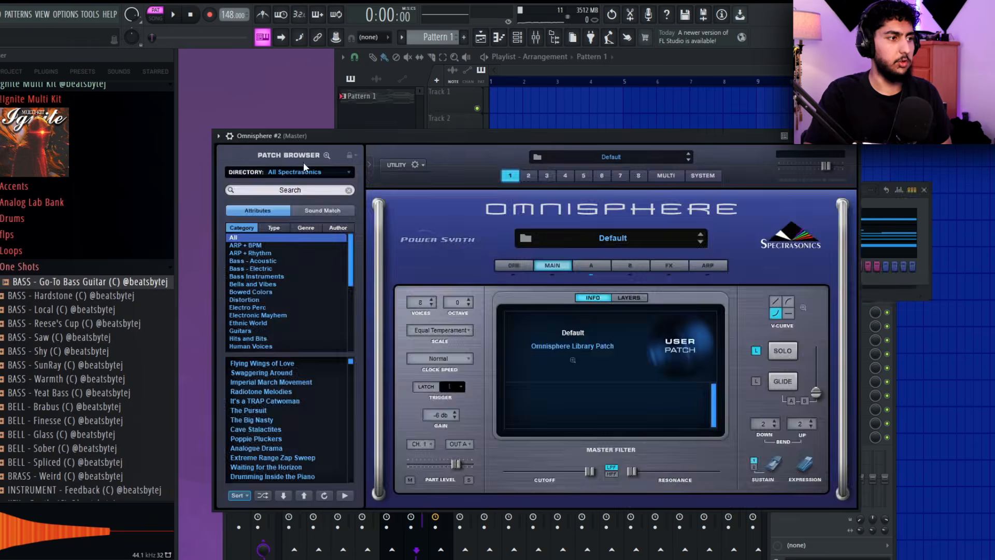
{"action": "left_click", "coordinate": [300, 171]}
{"action": "left_click", "coordinate": [193, 173]}
{"action": "left_click", "coordinate": [249, 172]}
{"action": "left_click", "coordinate": [107, 218]}
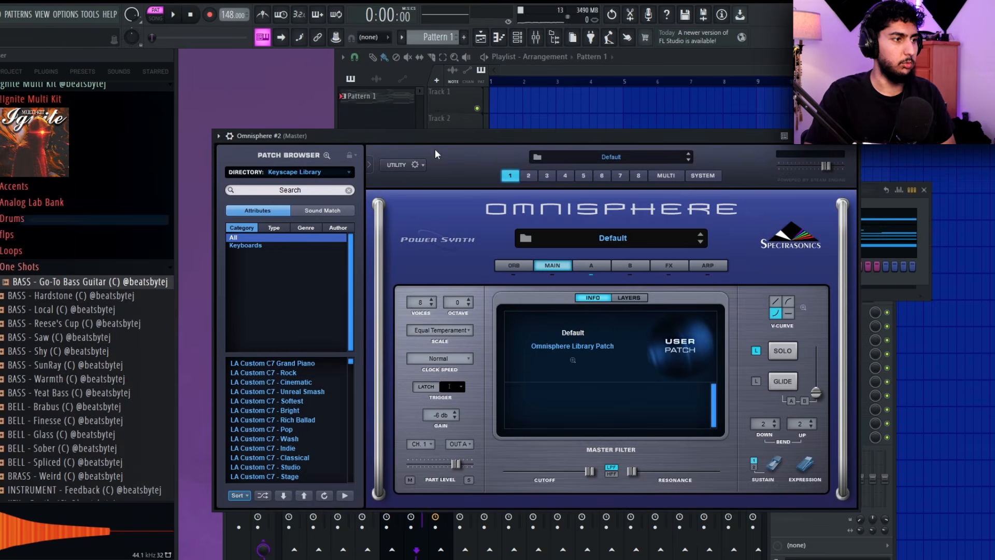
{"action": "left_click", "coordinate": [273, 272]}
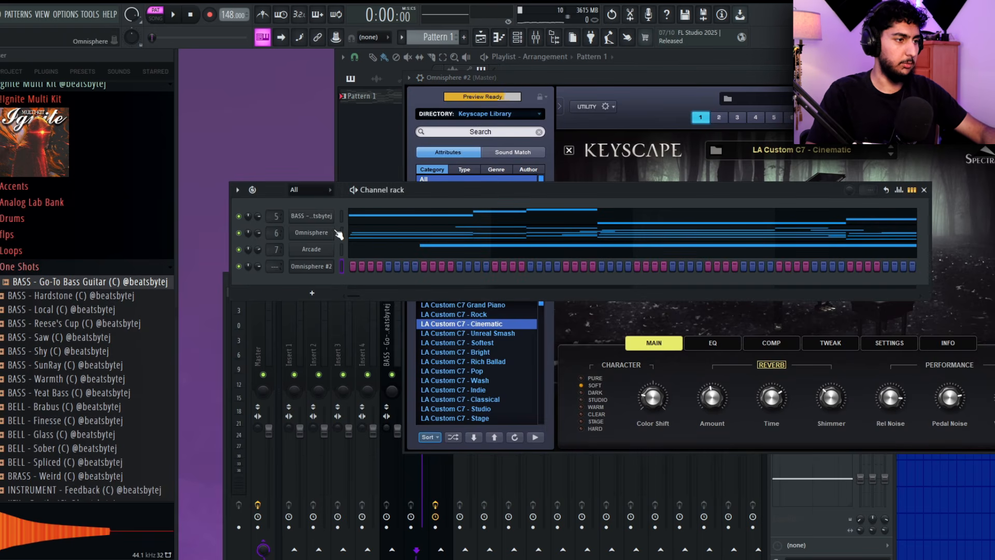
Copy the first Omnisphere channel's notes into Omnisphere #2 and play them back in the piano roll
{"action": "left_click", "coordinate": [360, 268]}
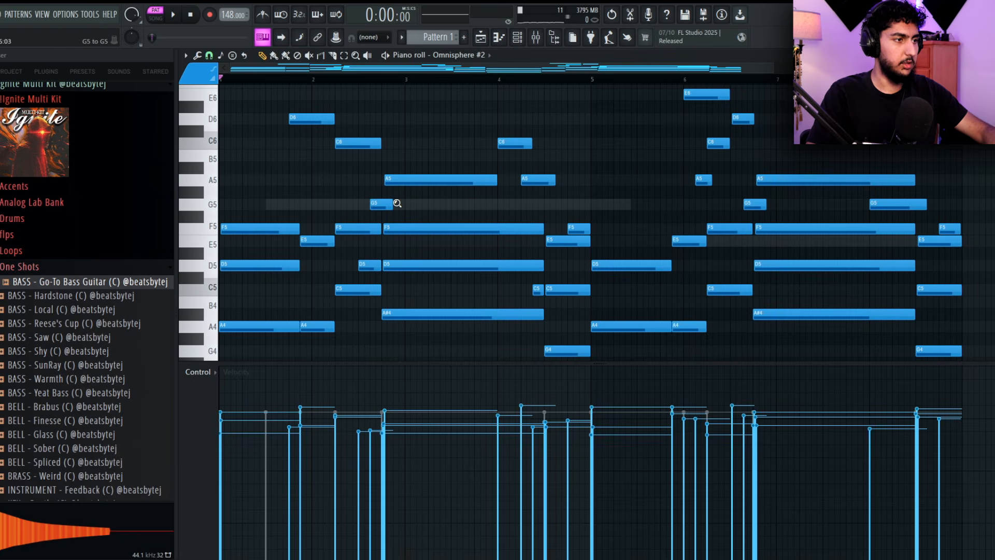
{"action": "right_click", "coordinate": [324, 139]}
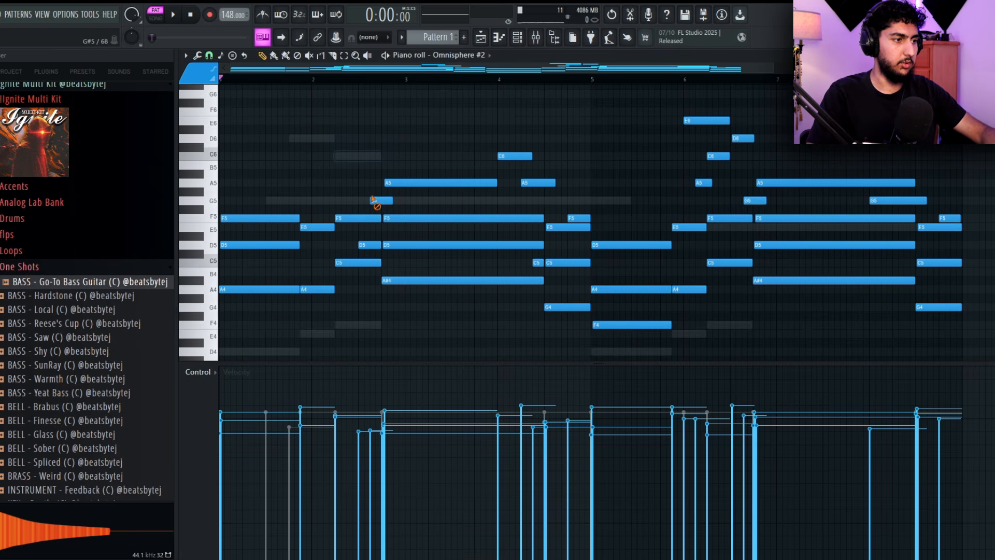
{"action": "key", "text": "ctrl+z"}
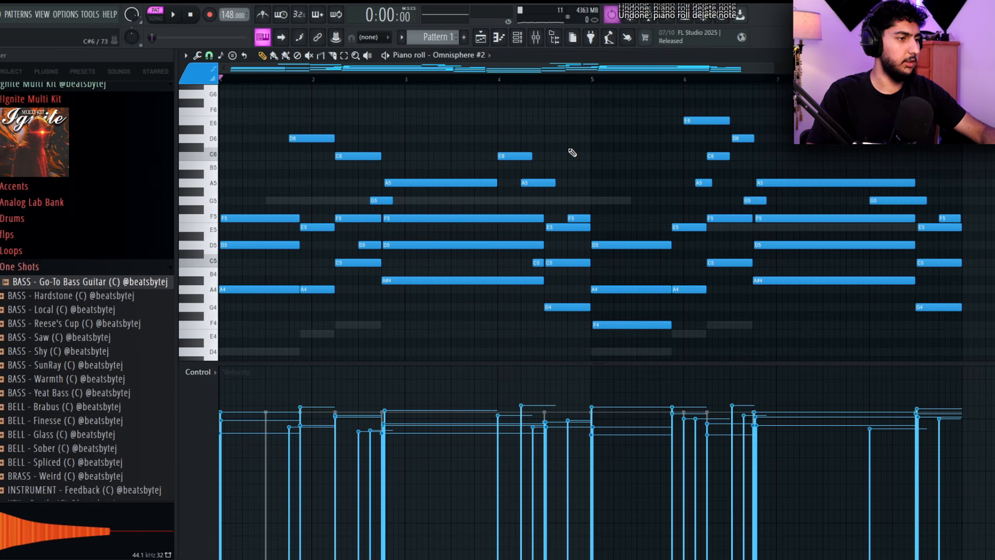
{"action": "key", "text": "space"}
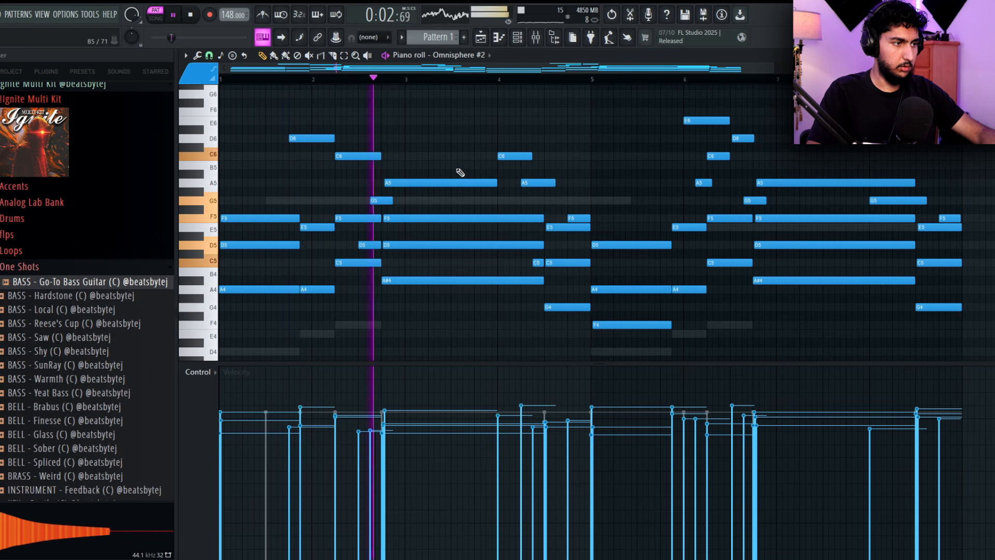
{"action": "key", "text": "space"}
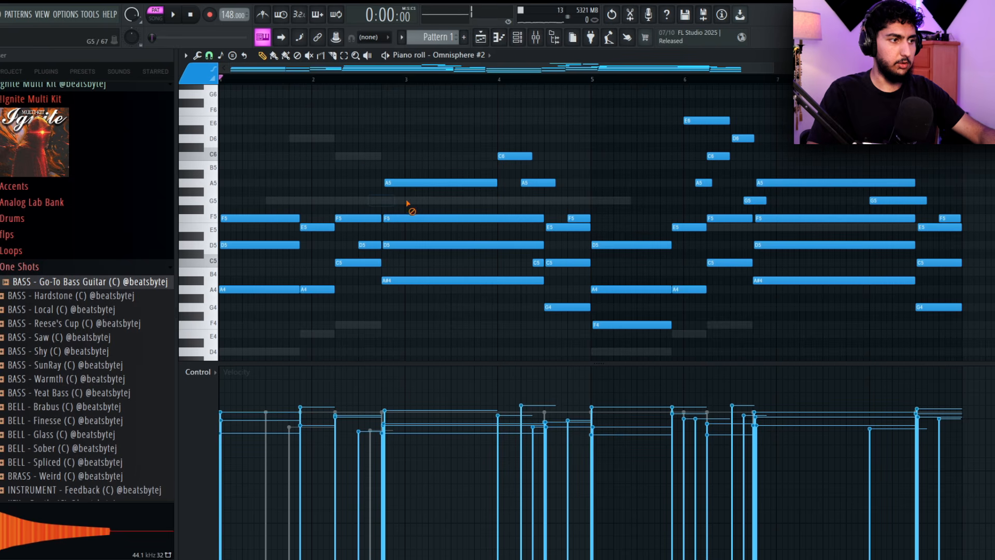
Delete the short melody notes over the chords in bars 1 to 4, keeping the long A5 in bar 3
{"action": "right_click", "coordinate": [552, 185]}
{"action": "key", "text": "space"}
{"action": "right_click", "coordinate": [577, 218]}
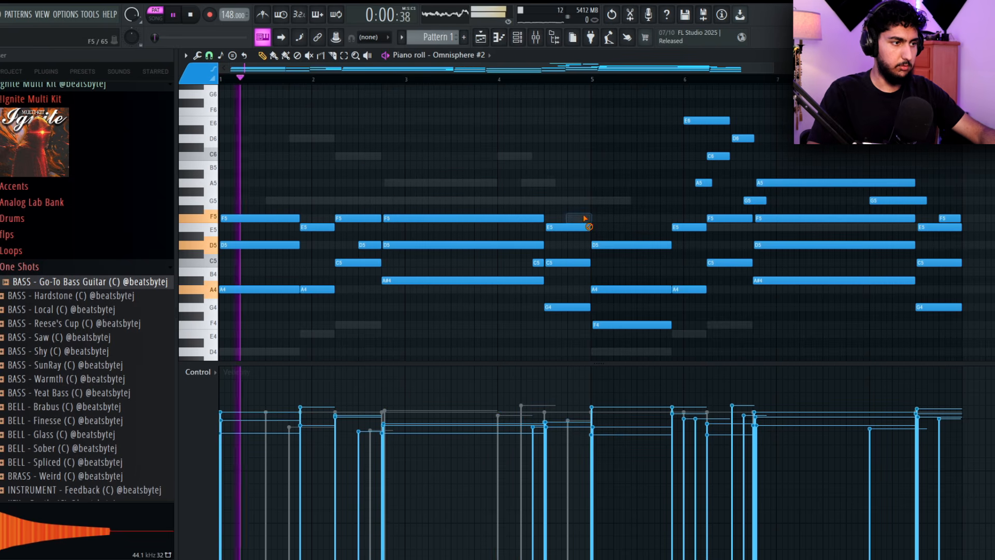
{"action": "key", "text": "ctrl+z"}
{"action": "right_click", "coordinate": [519, 156]}
{"action": "right_click", "coordinate": [547, 183]}
{"action": "right_click", "coordinate": [578, 218]}
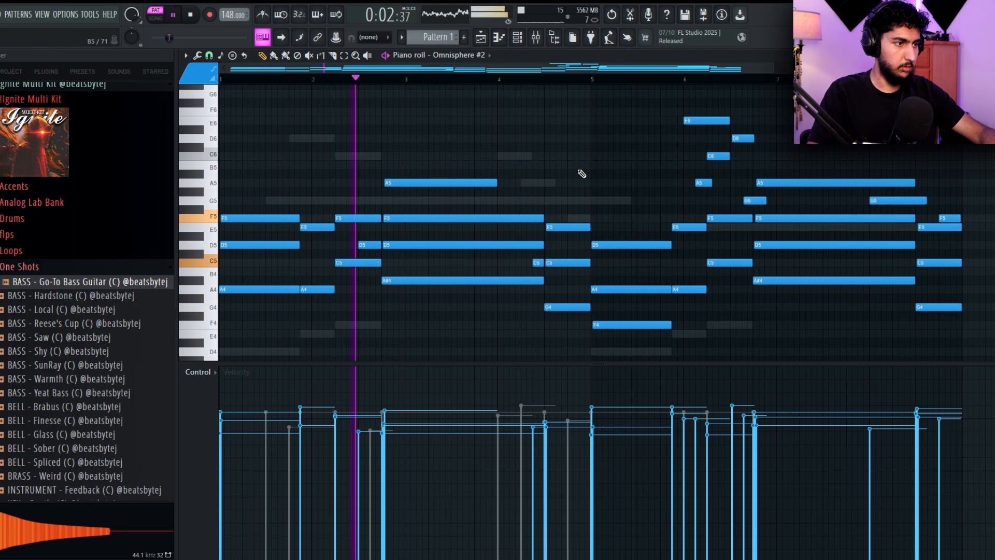
{"action": "scroll", "coordinate": [375, 232], "scroll_direction": "down", "scroll_amount": 2}
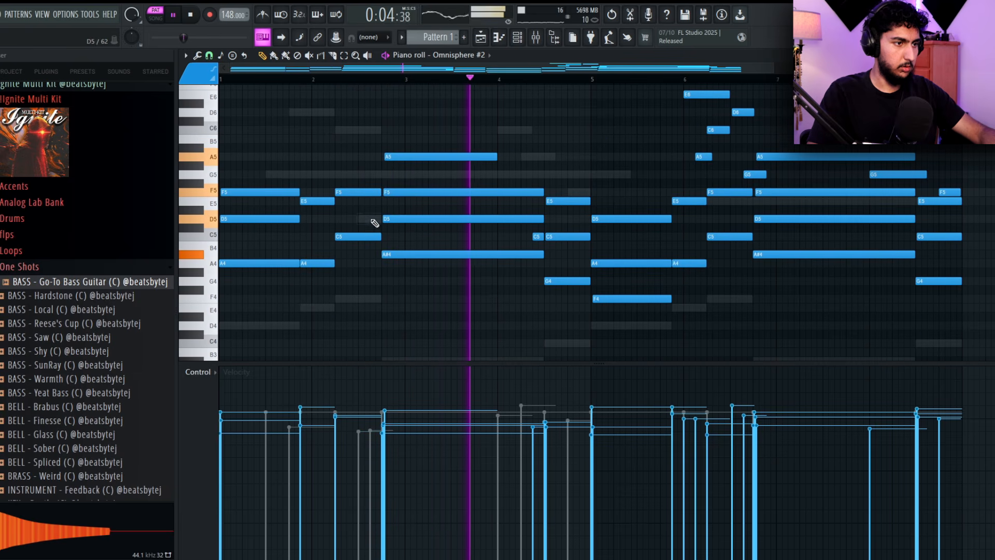
{"action": "right_click", "coordinate": [538, 236]}
Delete the short melody notes over the chords in bars 5 to 8, keeping the long A5, and stop playback
{"action": "left_click_drag", "start_coordinate": [658, 239], "coordinate": [537, 268]}
{"action": "right_click", "coordinate": [598, 159]}
{"action": "right_click", "coordinate": [626, 141]}
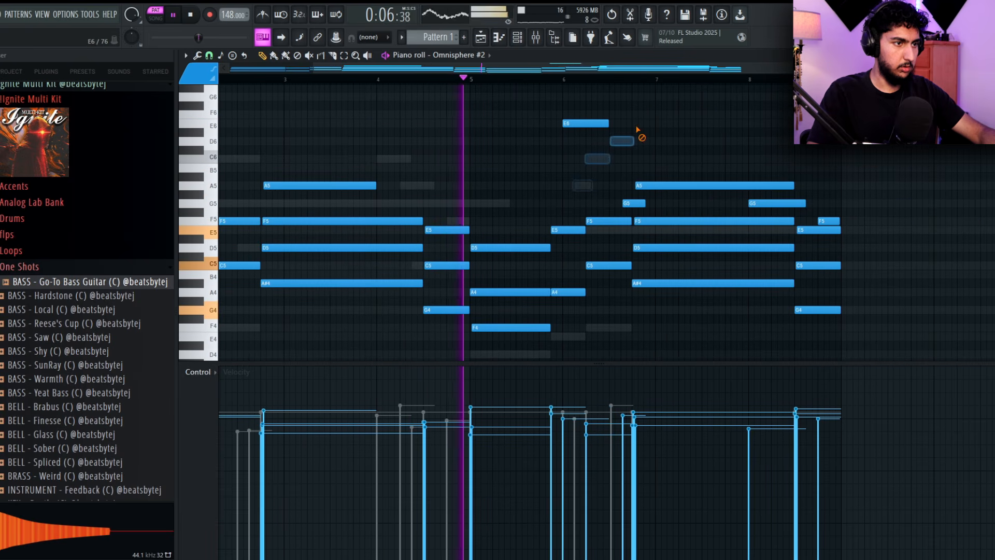
{"action": "right_click", "coordinate": [595, 124]}
{"action": "right_click", "coordinate": [583, 186]}
{"action": "right_click", "coordinate": [639, 204]}
{"action": "right_click", "coordinate": [777, 203]}
{"action": "right_click", "coordinate": [830, 221]}
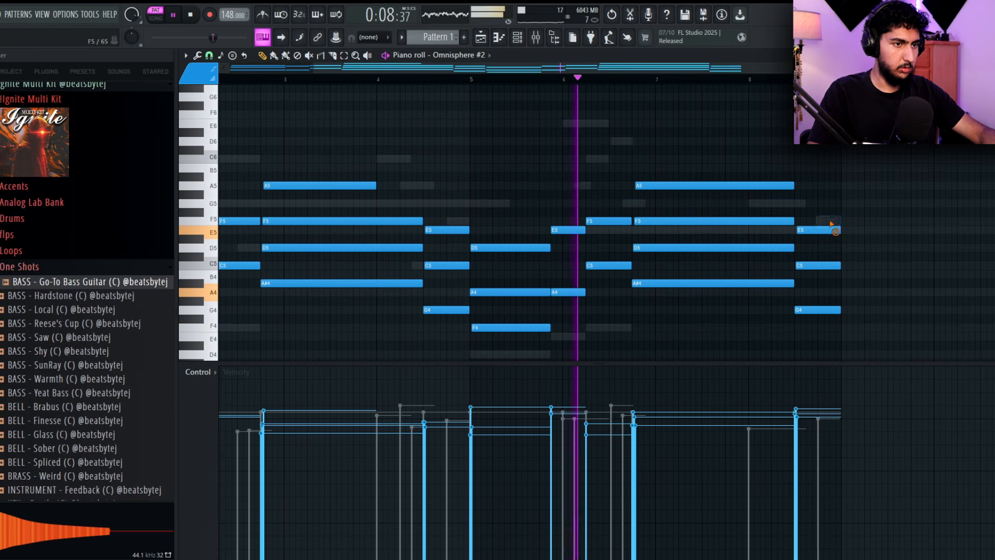
{"action": "scroll", "coordinate": [850, 182], "scroll_direction": "up", "scroll_amount": 1}
{"action": "left_click_drag", "start_coordinate": [849, 176], "coordinate": [970, 101]}
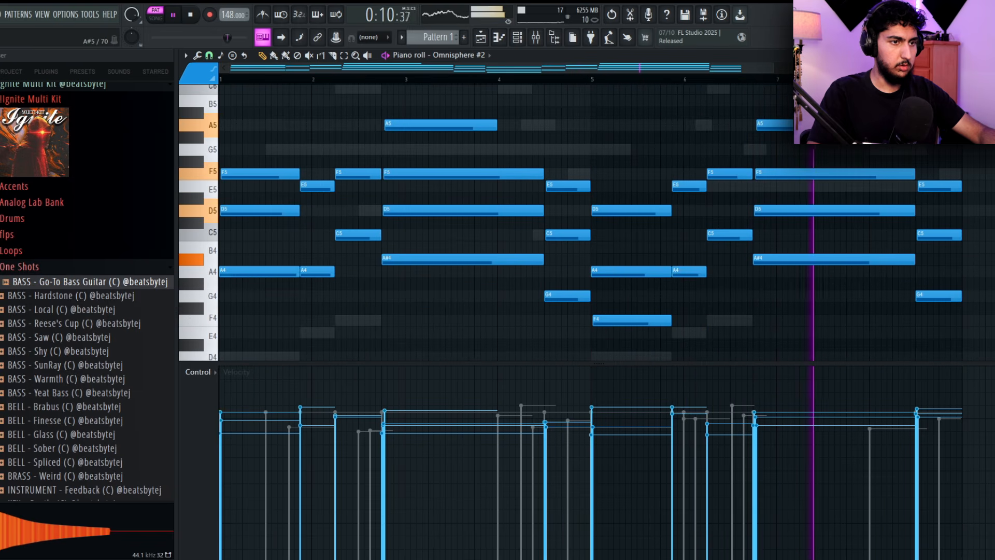
{"action": "key", "text": "space"}
Add root notes D4, E4, F4, A#3 and C4 under the piano chords along the bass line's ghost notes, repeating them in the second half
{"action": "scroll", "coordinate": [499, 275], "scroll_direction": "down", "scroll_amount": 1}
{"action": "scroll", "coordinate": [363, 222], "scroll_direction": "down", "scroll_amount": 3}
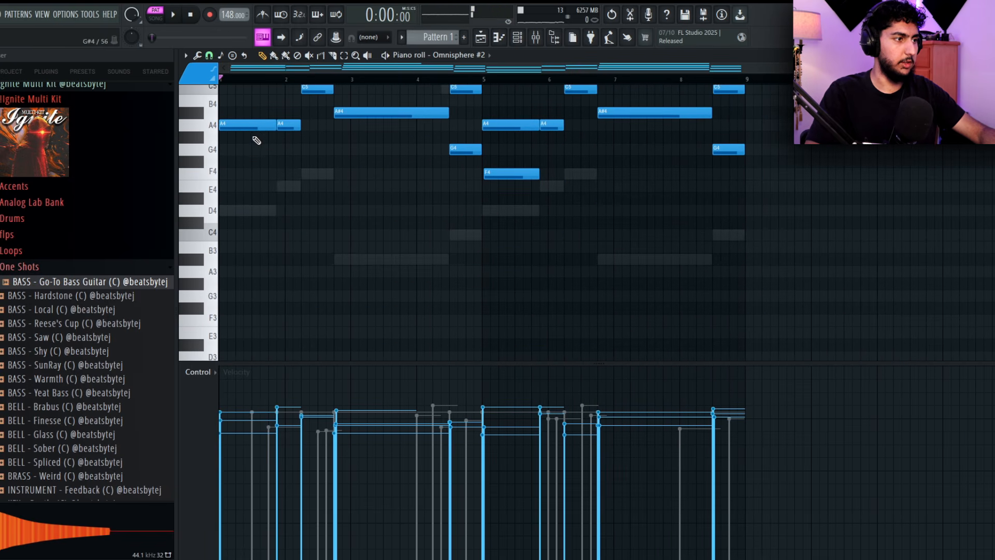
{"action": "left_click_drag", "start_coordinate": [241, 162], "coordinate": [239, 216]}
{"action": "mouse_move", "coordinate": [306, 198]}
{"action": "left_mouse_down"}
{"action": "mouse_move", "coordinate": [293, 185]}
{"action": "mouse_move", "coordinate": [357, 268]}
{"action": "left_mouse_up"}
{"action": "left_click_drag", "start_coordinate": [528, 251], "coordinate": [489, 234]}
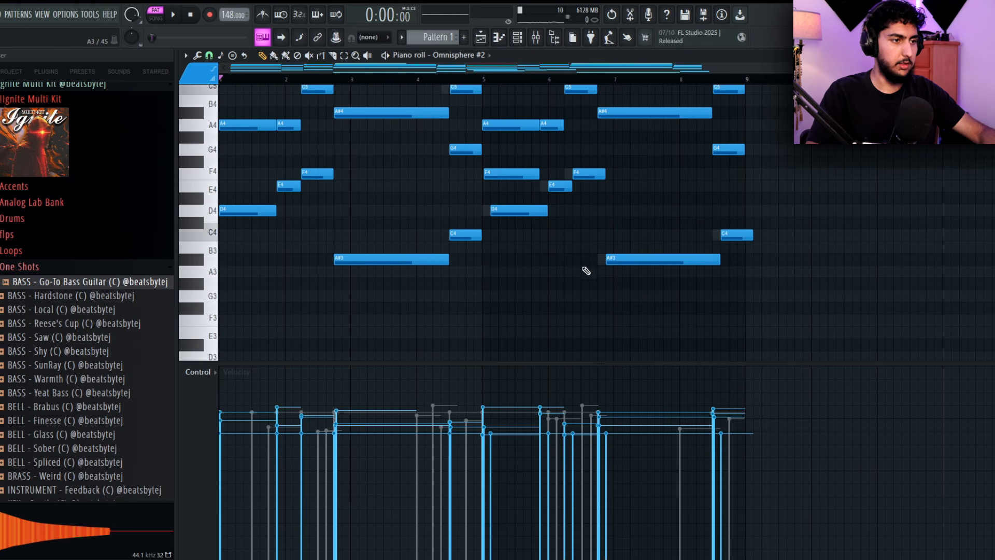
Select all the added root notes, transpose them down one octave, lower their velocity and listen to the result
{"action": "mouse_move", "coordinate": [823, 276]}
{"action": "left_mouse_down"}
{"action": "mouse_move", "coordinate": [582, 208]}
{"action": "mouse_move", "coordinate": [537, 180]}
{"action": "mouse_move", "coordinate": [551, 180]}
{"action": "left_mouse_up"}
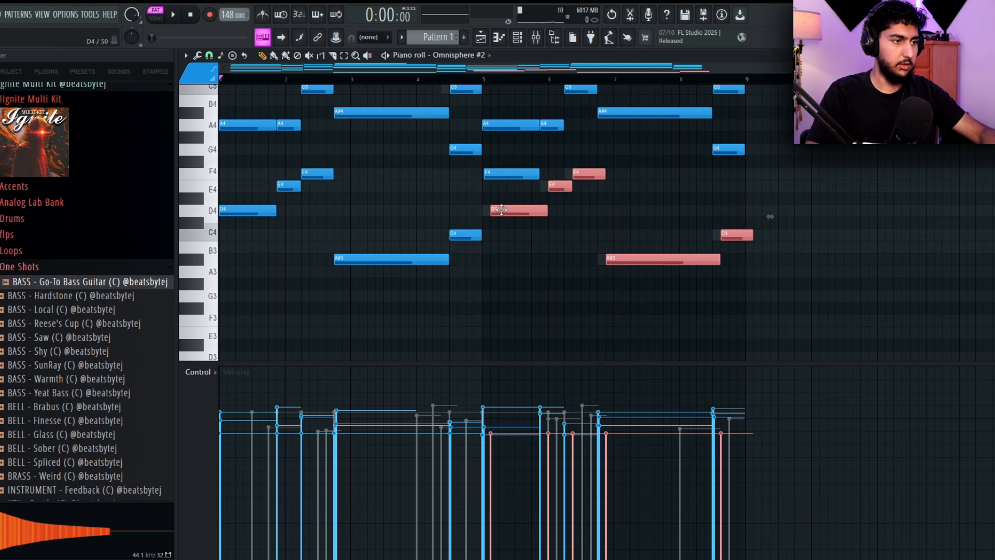
{"action": "left_click_drag", "start_coordinate": [457, 282], "coordinate": [354, 232]}
{"action": "key", "text": "ctrl+Down"}
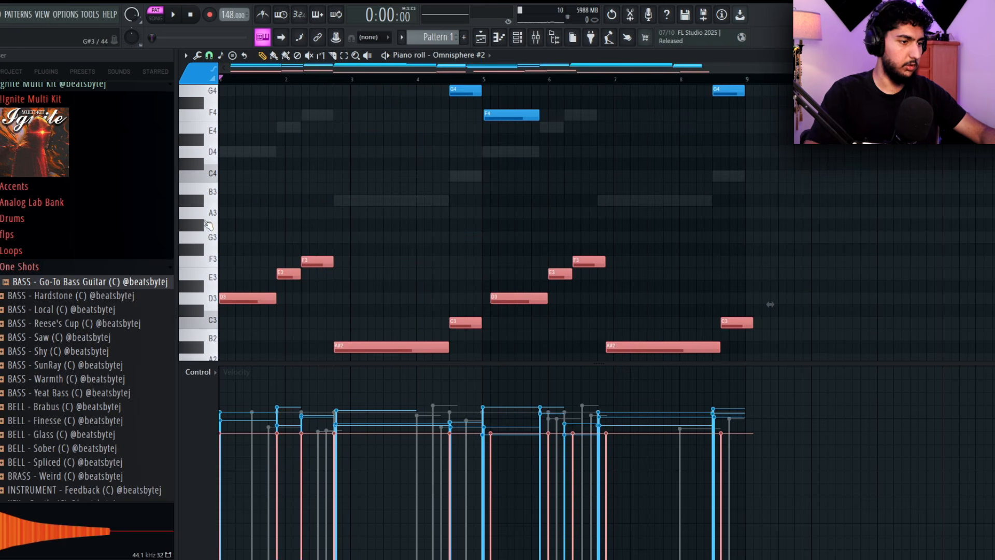
{"action": "left_click", "coordinate": [500, 226]}
{"action": "right_click", "coordinate": [500, 226], "text": "ctrl"}
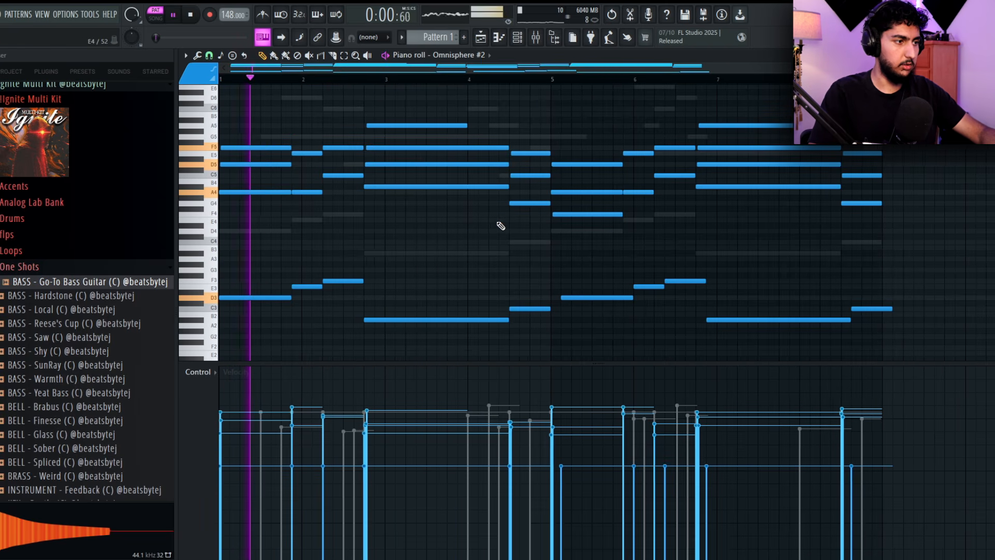
Route the Omnisphere #2 channel to mixer track 8, solo that track and lower its fader
{"action": "key", "text": "F7"}
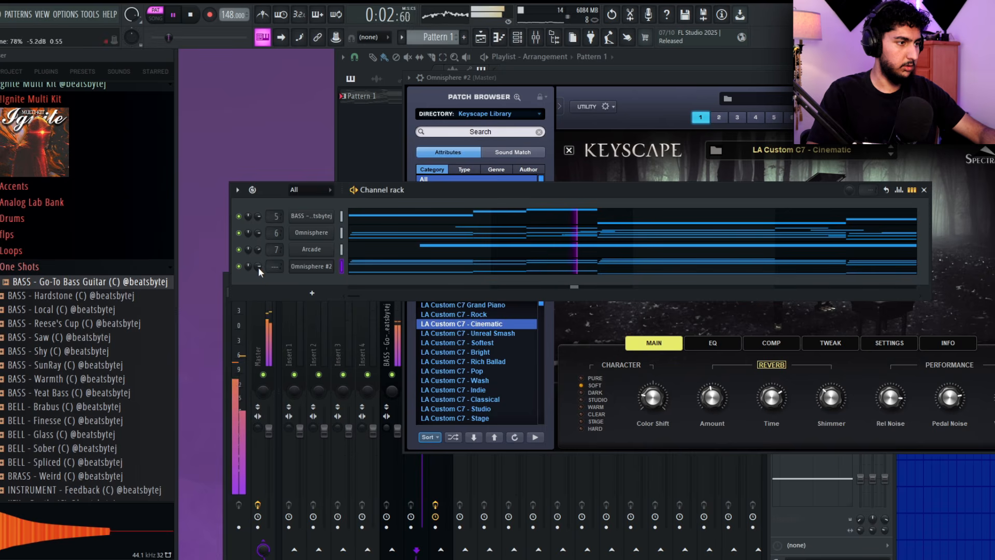
{"action": "key", "text": "ctrl+l"}
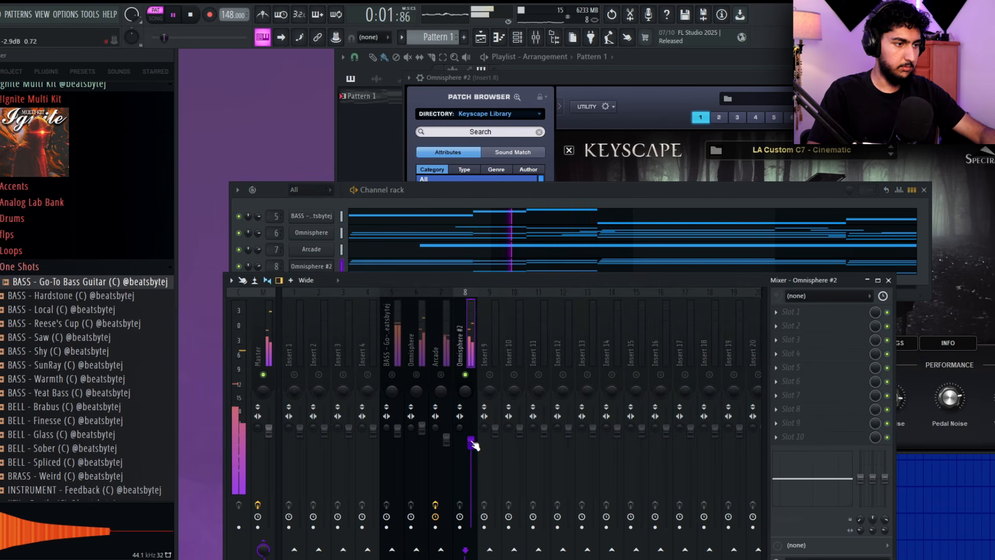
{"action": "left_click", "coordinate": [489, 204]}
Select the upper chord notes in the Omnisphere #2 piano roll, reduce their velocity and play the pattern
{"action": "left_click", "coordinate": [451, 270]}
{"action": "key", "text": "space"}
{"action": "left_click_drag", "start_coordinate": [917, 222], "coordinate": [233, 85], "text": "ctrl"}
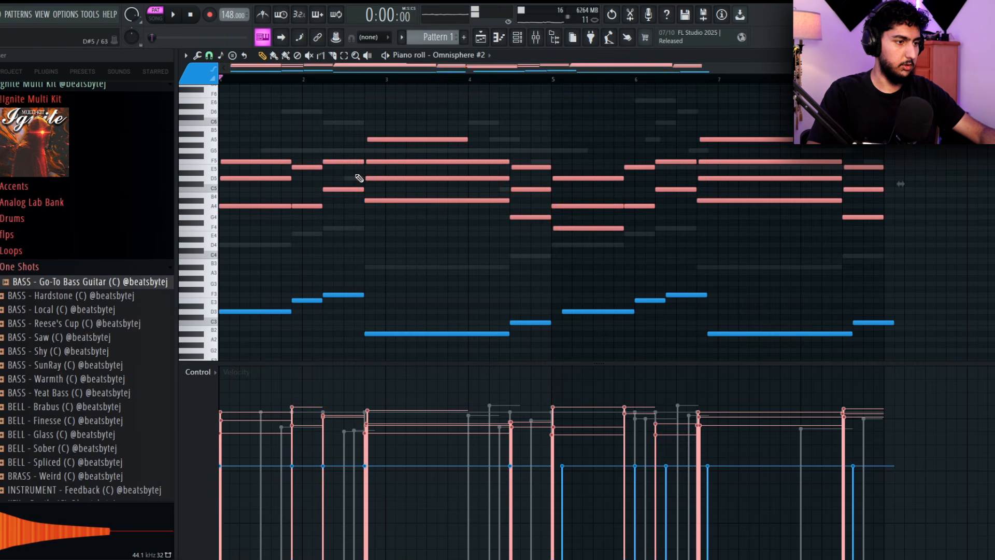
{"action": "scroll", "coordinate": [666, 230], "scroll_direction": "down", "scroll_amount": 3, "text": "alt"}
{"action": "scroll", "coordinate": [884, 264], "scroll_direction": "down", "scroll_amount": 1, "text": "alt"}
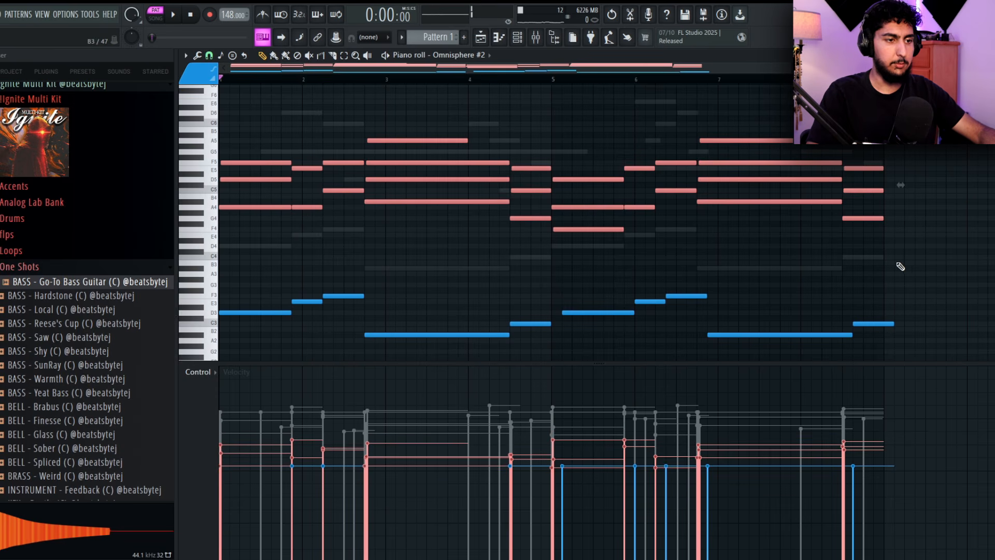
{"action": "left_click", "coordinate": [901, 267], "text": "ctrl"}
{"action": "key", "text": "space"}
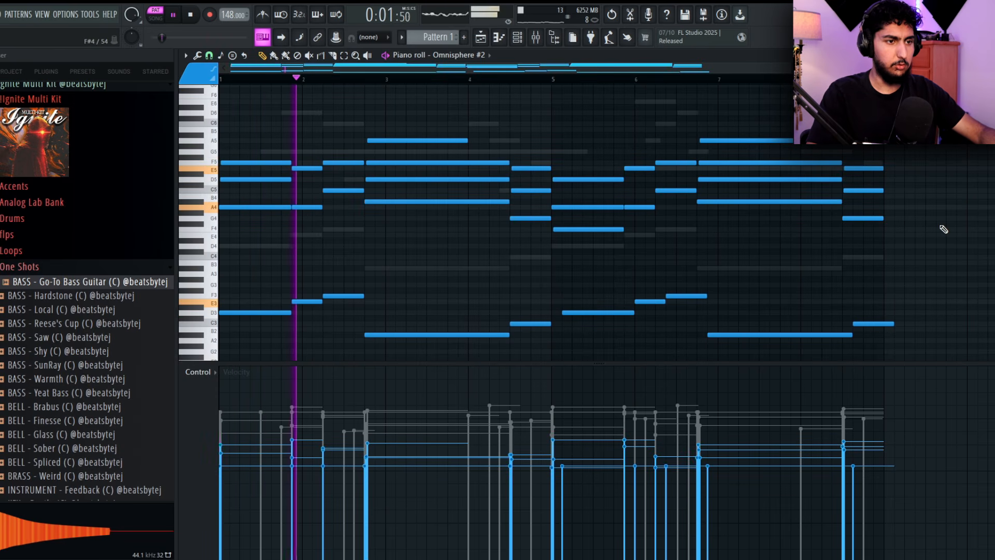
Select the late root notes in the second half and shift them earlier so the D3 starts at bar 5
{"action": "scroll", "coordinate": [943, 229], "scroll_direction": "up", "scroll_amount": 3}
{"action": "left_click_drag", "start_coordinate": [922, 269], "coordinate": [847, 199]}
{"action": "left_click_drag", "start_coordinate": [784, 276], "coordinate": [321, 184]}
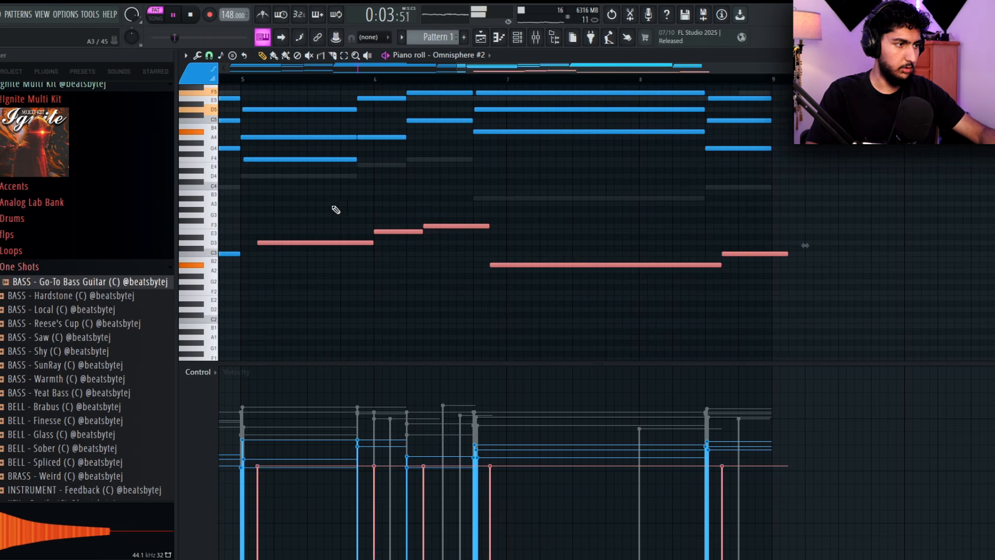
{"action": "left_click_drag", "start_coordinate": [295, 259], "coordinate": [469, 262]}
{"action": "left_click", "coordinate": [477, 264]}
{"action": "key", "text": "ctrl+z"}
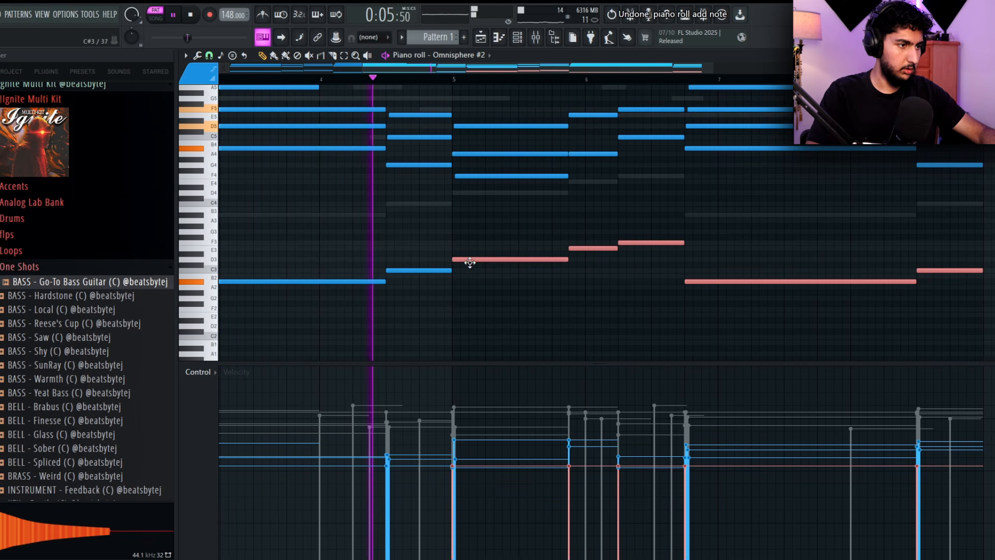
{"action": "left_click_drag", "start_coordinate": [455, 203], "coordinate": [552, 240]}
{"action": "scroll", "coordinate": [553, 240], "scroll_direction": "down", "scroll_amount": 2}
{"action": "left_click", "coordinate": [792, 219], "text": "ctrl"}
Adjust the Omnisphere #2 mixer track's fader and load Fruity Parametric EQ 2 on the track
{"action": "key", "text": "F7"}
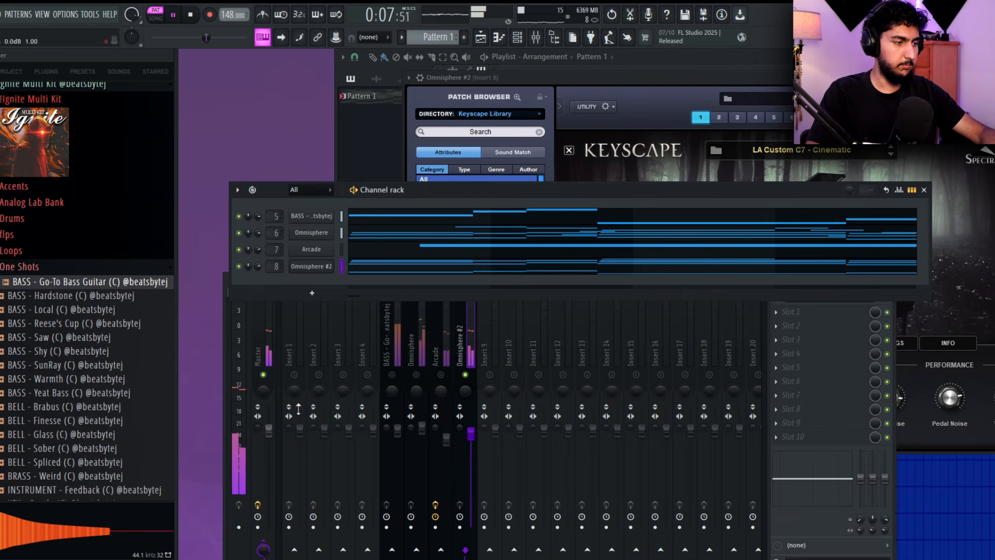
{"action": "left_click", "coordinate": [381, 472]}
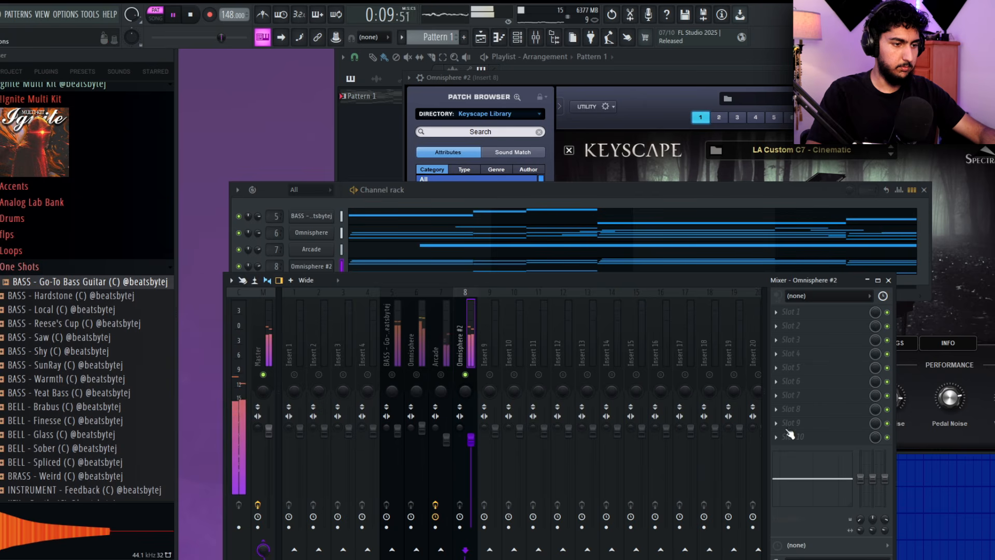
{"action": "left_click", "coordinate": [776, 312]}
{"action": "mouse_move", "coordinate": [793, 317]}
{"action": "left_click", "coordinate": [552, 531]}
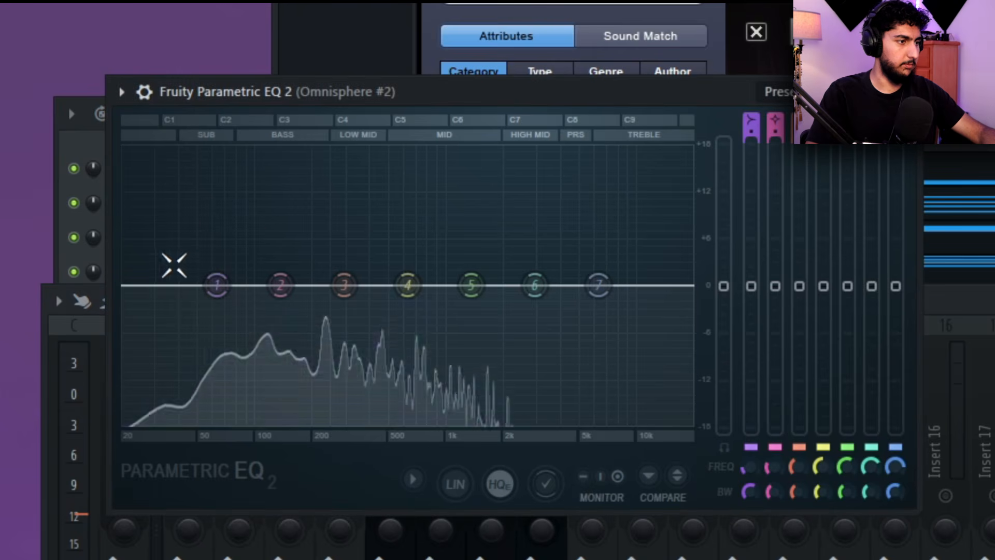
Shape the low end on the Omnisphere #2 EQ, sweep a boosted band 3, pull it down and close the EQ
{"action": "left_click_drag", "start_coordinate": [307, 272], "coordinate": [332, 340]}
{"action": "left_click_drag", "start_coordinate": [266, 421], "coordinate": [304, 419]}
{"action": "left_click_drag", "start_coordinate": [344, 285], "coordinate": [356, 185]}
{"action": "left_click_drag", "start_coordinate": [799, 184], "coordinate": [799, 320]}
{"action": "left_click_drag", "start_coordinate": [305, 422], "coordinate": [216, 420]}
{"action": "left_click", "coordinate": [907, 92]}
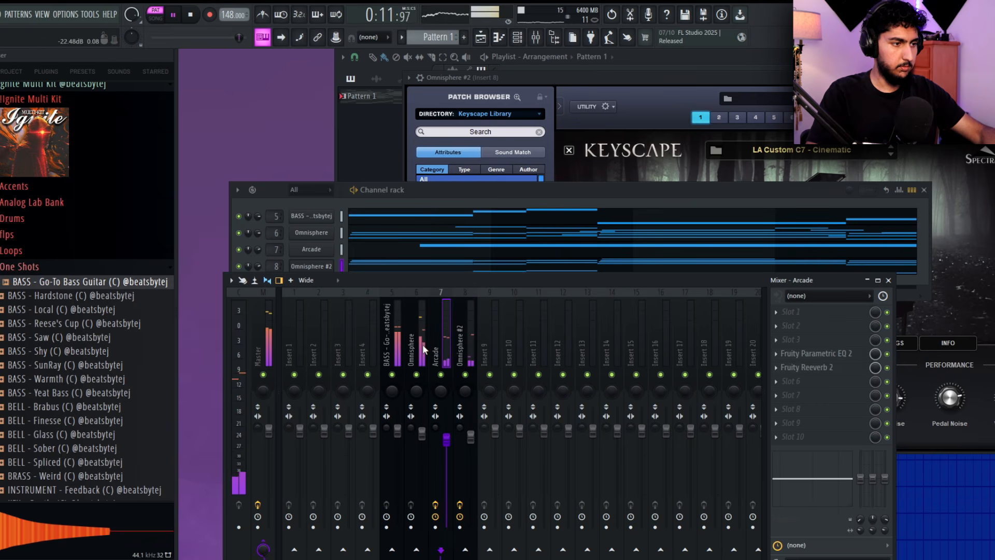
Solo the Arcade mixer track, close the Keyscape window and stop playback
{"action": "left_click", "coordinate": [331, 234]}
{"action": "key", "text": "space"}
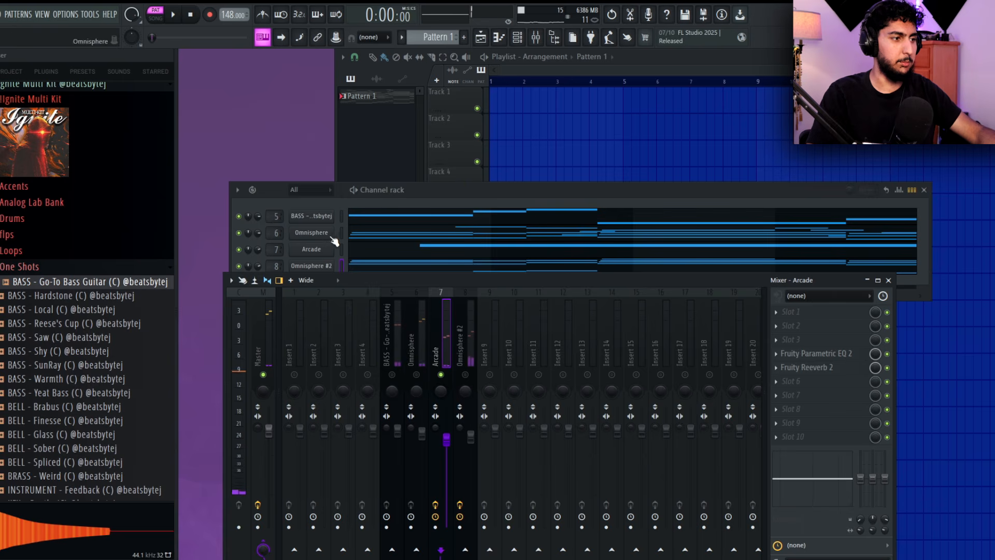
Fine-tune the high-end roll-off on the Arcade EQ during playback, close the EQ and end the track's solo
{"action": "left_click", "coordinate": [849, 354]}
{"action": "key", "text": "space"}
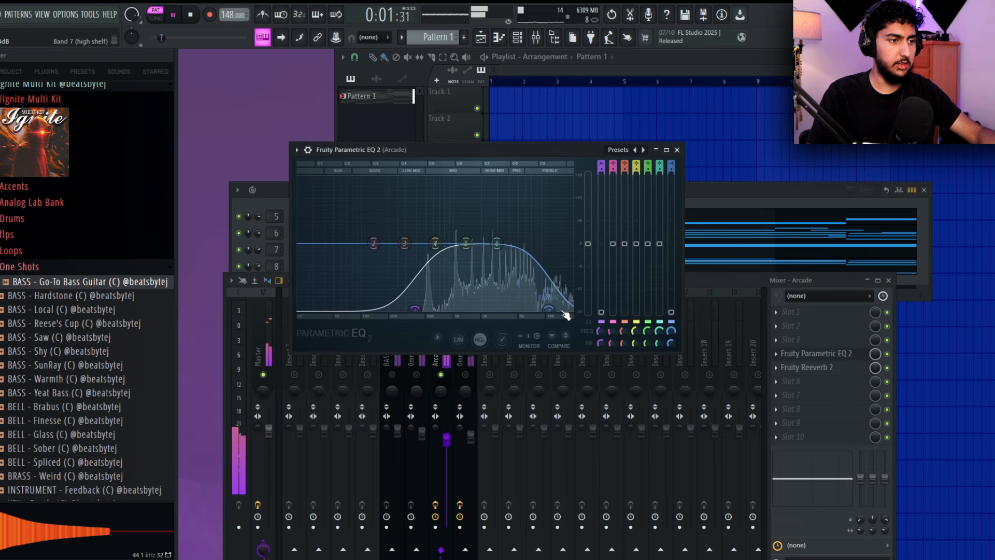
{"action": "left_click_drag", "start_coordinate": [529, 309], "coordinate": [524, 309]}
{"action": "key", "text": "Escape"}
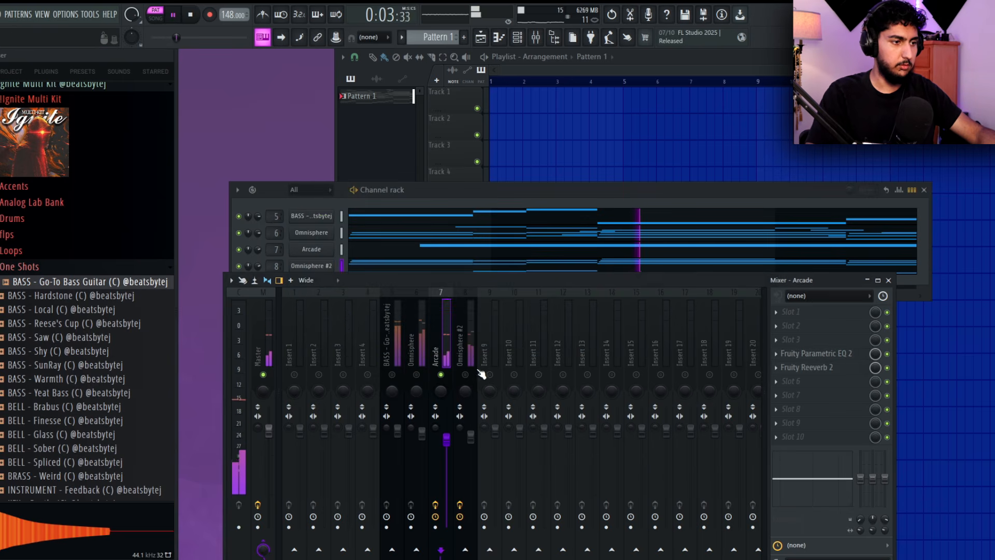
{"action": "right_click", "coordinate": [493, 373]}
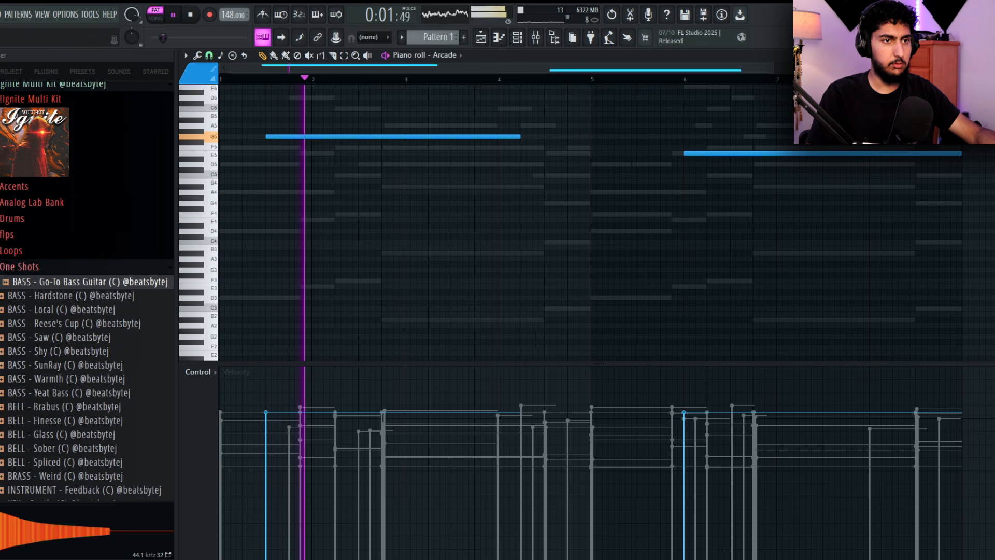
Shift the Arcade's E5 vocal note half a bar earlier in the piano roll
{"action": "scroll", "coordinate": [555, 209], "scroll_direction": "up", "scroll_amount": 3}
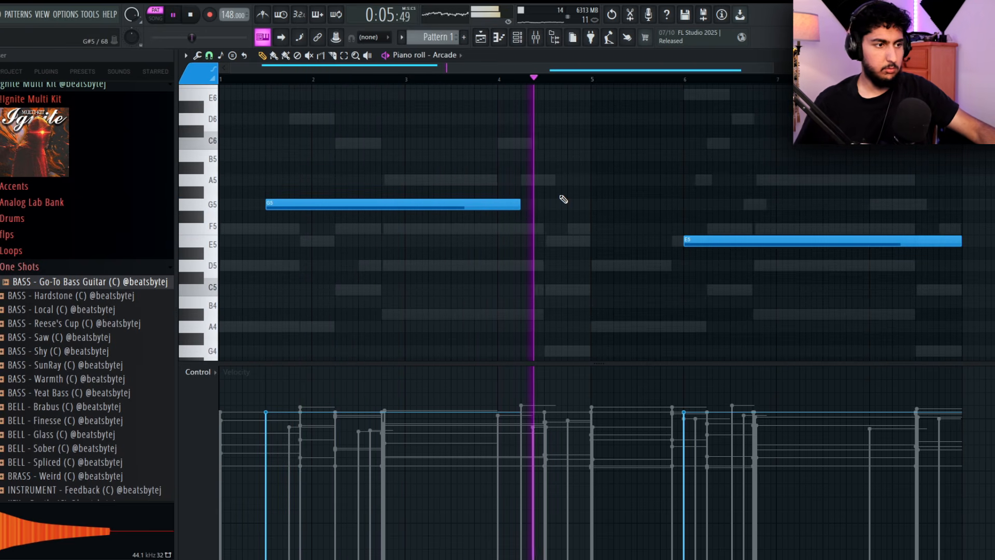
{"action": "scroll", "coordinate": [785, 181], "scroll_direction": "down", "scroll_amount": 1}
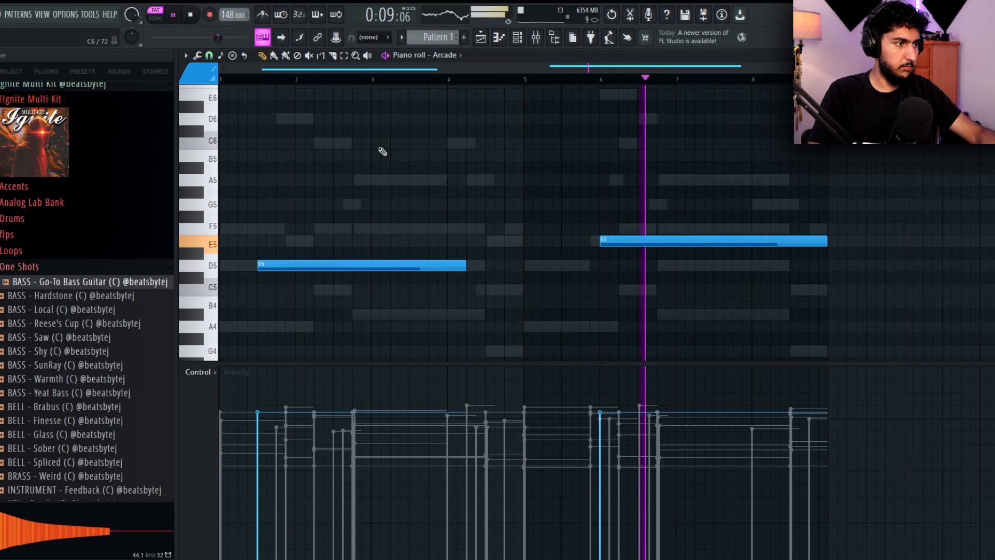
{"action": "left_click_drag", "start_coordinate": [637, 245], "coordinate": [598, 242]}
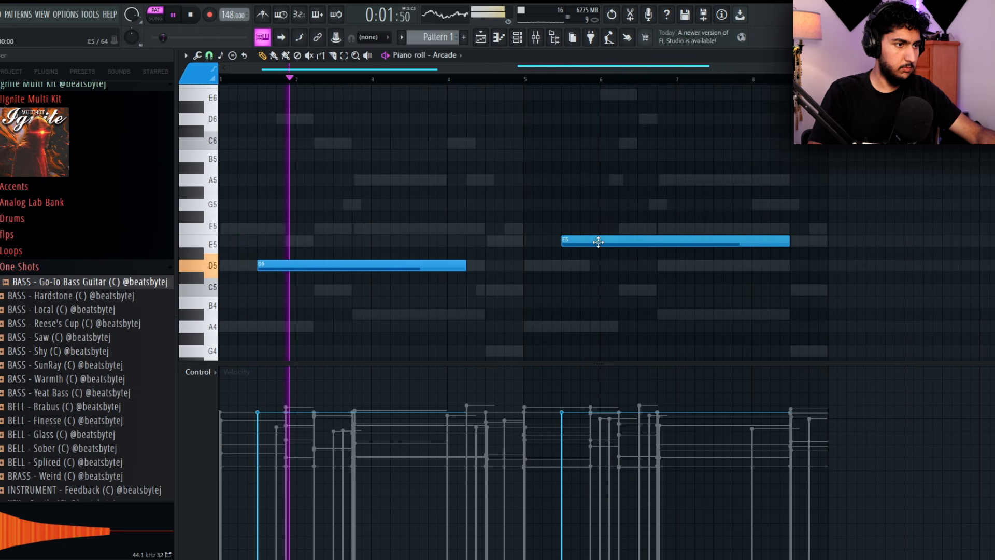
{"action": "scroll", "coordinate": [567, 180], "scroll_direction": "down", "scroll_amount": 1}
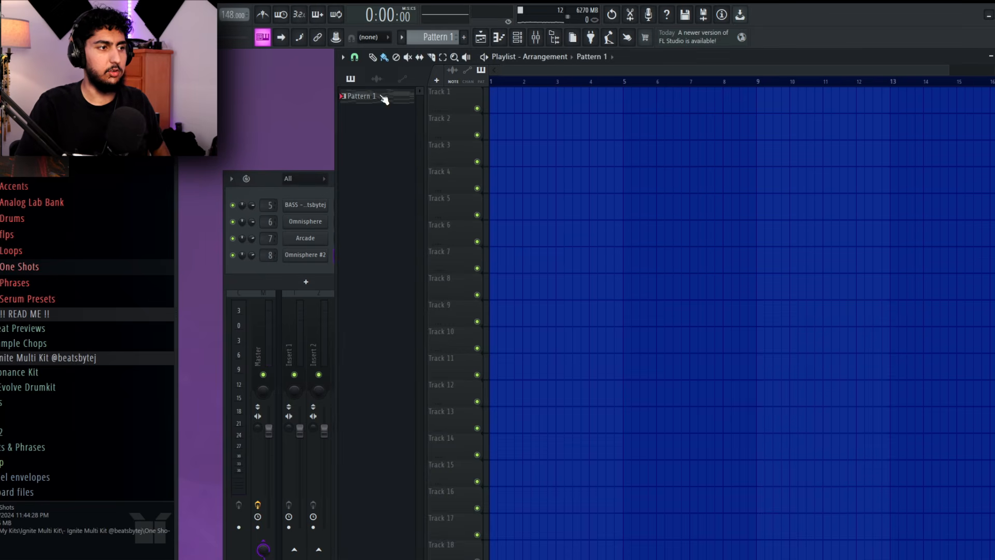
Place Pattern 1 in the playlist from bar 1 and repeat it end to end along Track 3
{"action": "left_click_drag", "start_coordinate": [384, 99], "coordinate": [580, 119]}
{"action": "key", "text": "ctrl+b"}
{"action": "key", "text": "ctrl+b"}
{"action": "key", "text": "ctrl+b"}
{"action": "key", "text": "ctrl+b"}
{"action": "key", "text": "ctrl+b"}
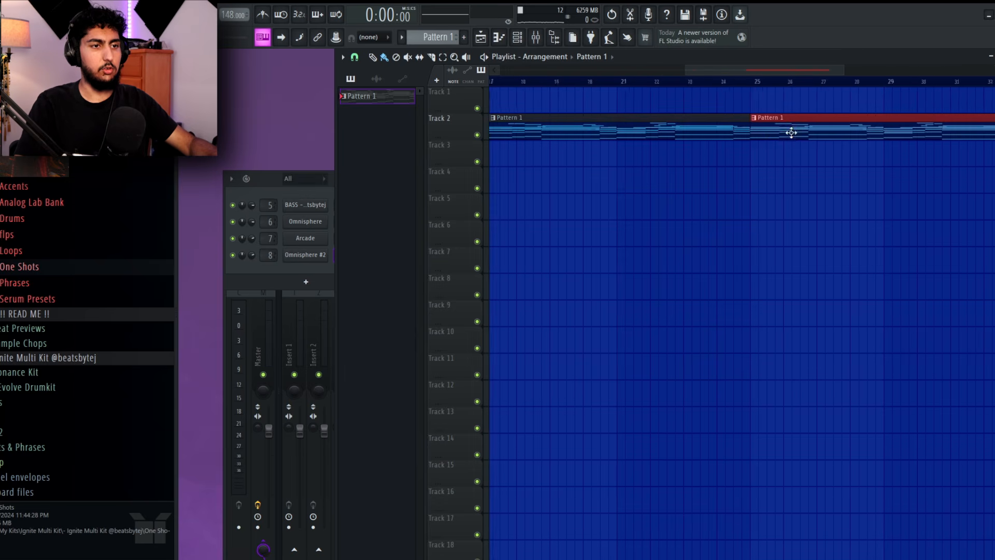
{"action": "right_click", "coordinate": [817, 205], "text": "ctrl"}
{"action": "left_click_drag", "start_coordinate": [938, 317], "coordinate": [549, 202]}
{"action": "scroll", "coordinate": [723, 139], "scroll_direction": "down", "scroll_amount": 3}
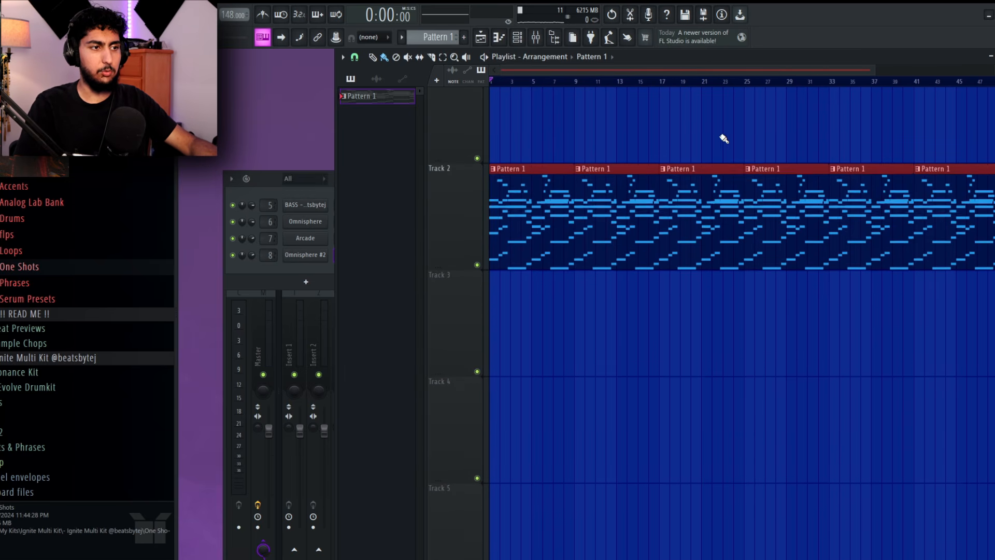
{"action": "scroll", "coordinate": [658, 152], "scroll_direction": "down", "scroll_amount": 2}
{"action": "scroll", "coordinate": [533, 171], "scroll_direction": "up", "scroll_amount": 1}
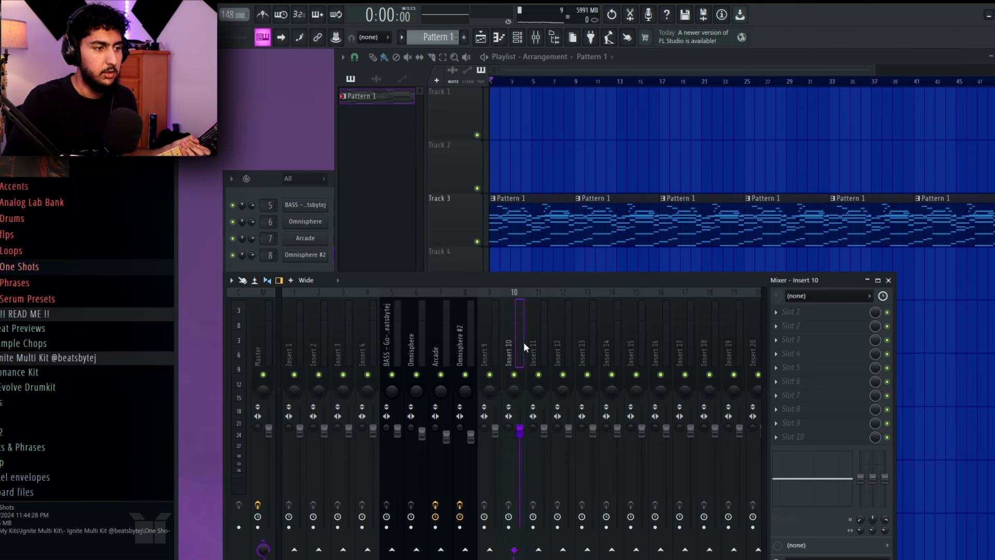
Set the audio input of mixer track Insert 11 to the mono In 2
{"action": "left_click", "coordinate": [847, 294]}
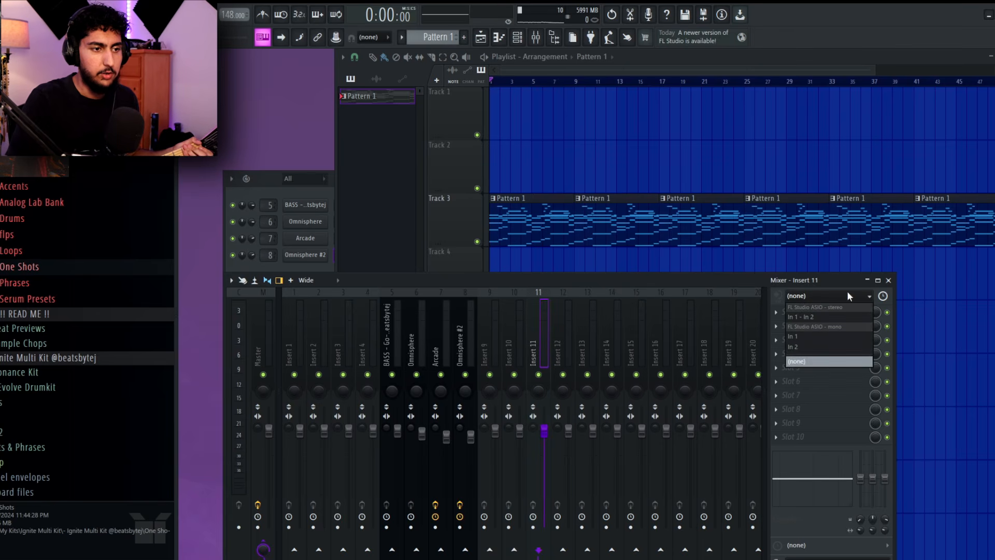
{"action": "left_click", "coordinate": [818, 351]}
{"action": "left_click", "coordinate": [577, 337]}
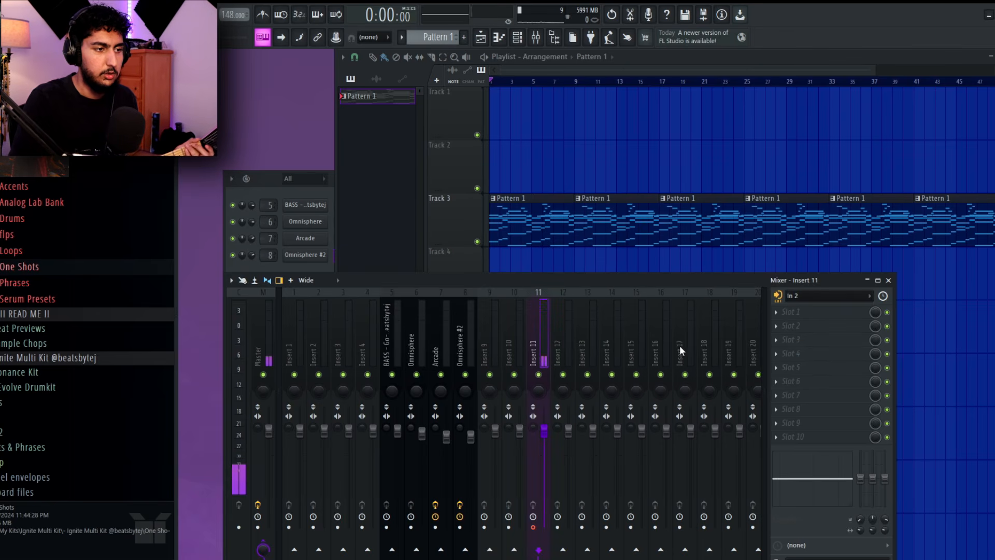
Load the Guitar Recording Input mixer state on Insert 11, add a Tuner and close the Fresh Air window
{"action": "right_click", "coordinate": [546, 344]}
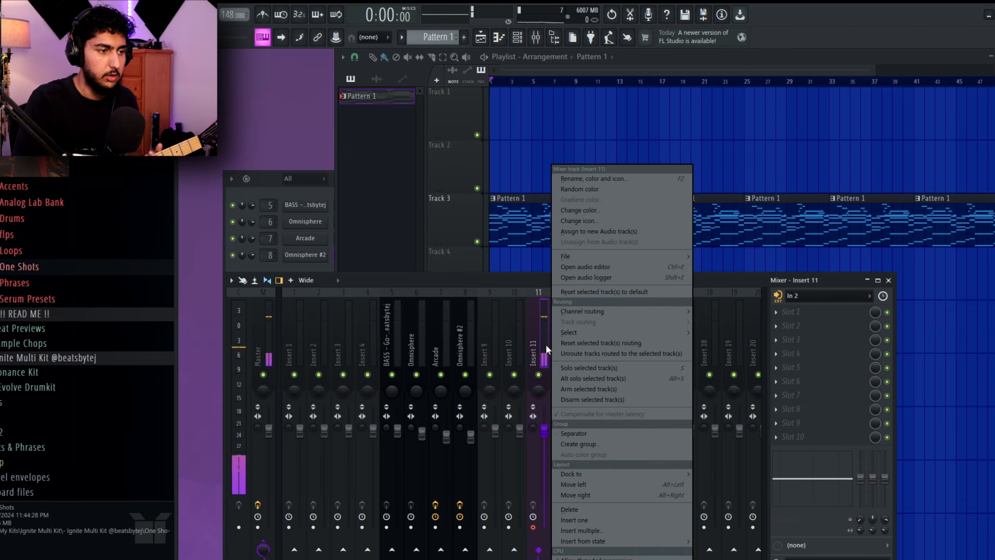
{"action": "mouse_move", "coordinate": [605, 257]}
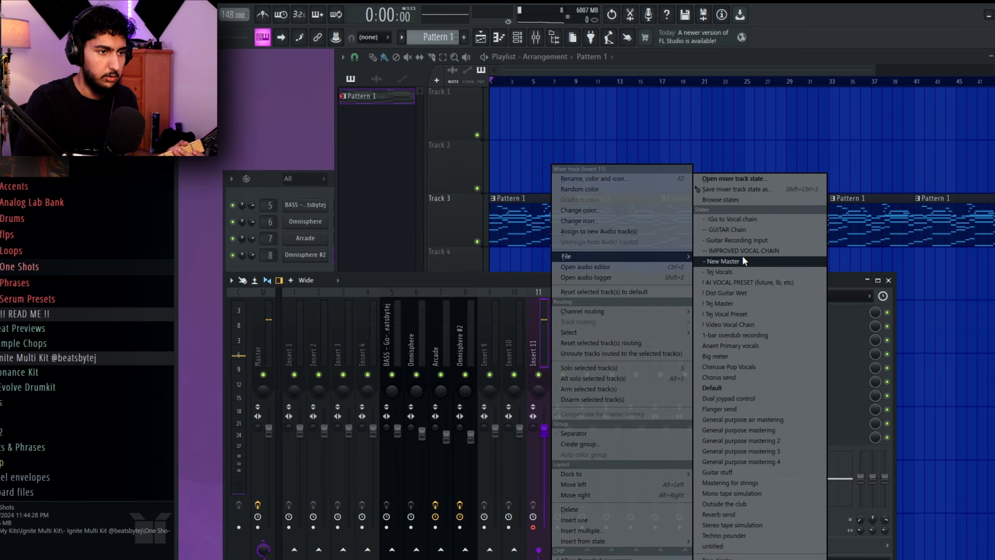
{"action": "left_click", "coordinate": [736, 240]}
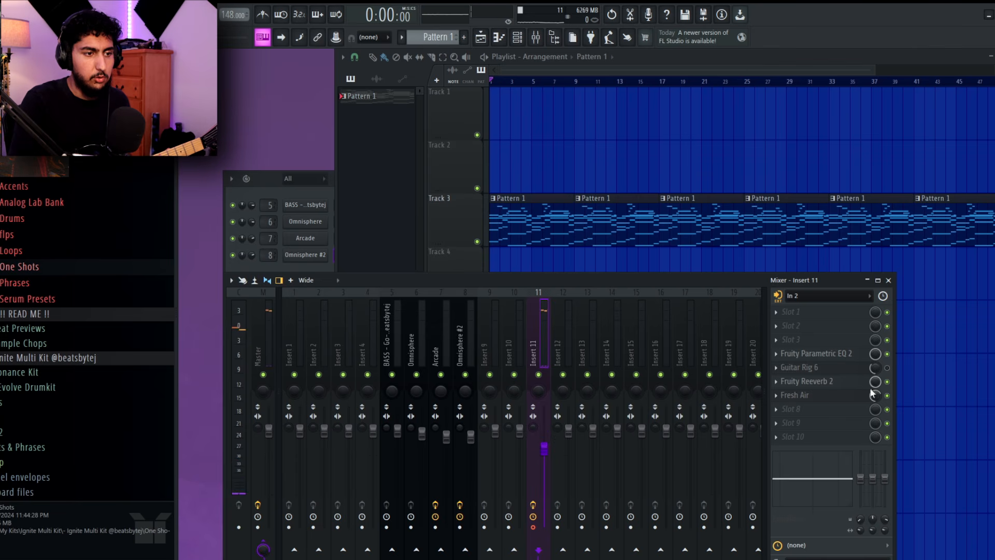
{"action": "left_click", "coordinate": [808, 312]}
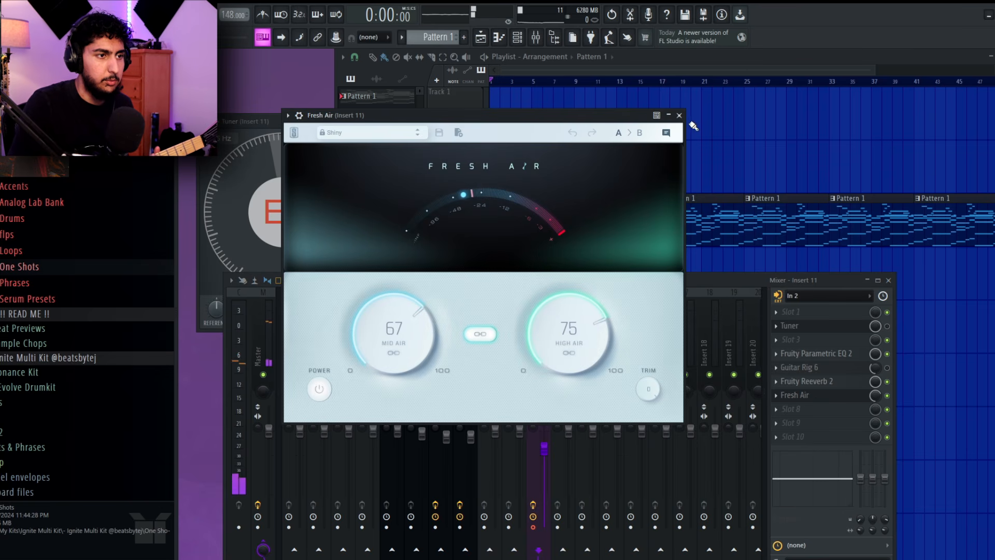
{"action": "left_click", "coordinate": [679, 115]}
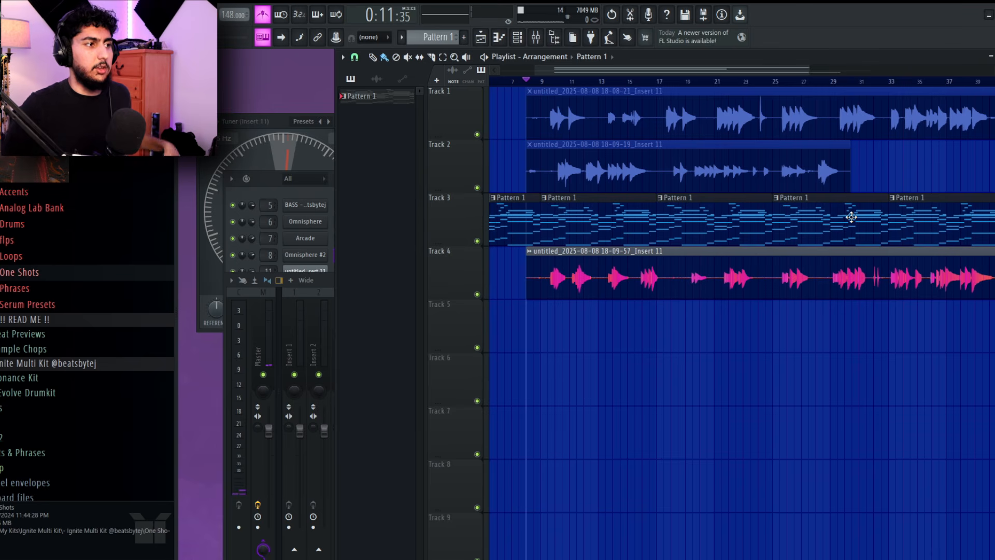
Listen through the Track 4 guitar recording between bars 9 and 12 to examine its phrases
{"action": "scroll", "coordinate": [741, 352], "scroll_direction": "up", "scroll_amount": 6}
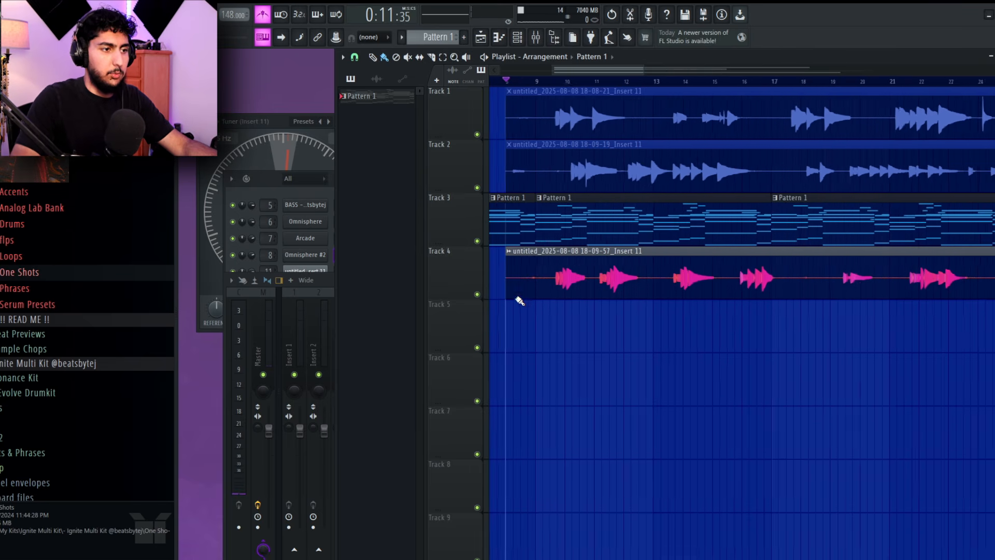
{"action": "key", "text": "space"}
{"action": "scroll", "coordinate": [706, 290], "scroll_direction": "up", "scroll_amount": 2}
{"action": "left_click_drag", "start_coordinate": [707, 282], "coordinate": [716, 280]}
{"action": "scroll", "coordinate": [697, 321], "scroll_direction": "right", "scroll_amount": 1}
{"action": "left_click_drag", "start_coordinate": [805, 334], "coordinate": [782, 325]}
{"action": "key", "text": "space"}
{"action": "key", "text": "space"}
{"action": "left_click_drag", "start_coordinate": [984, 326], "coordinate": [581, 302]}
{"action": "key", "text": "space"}
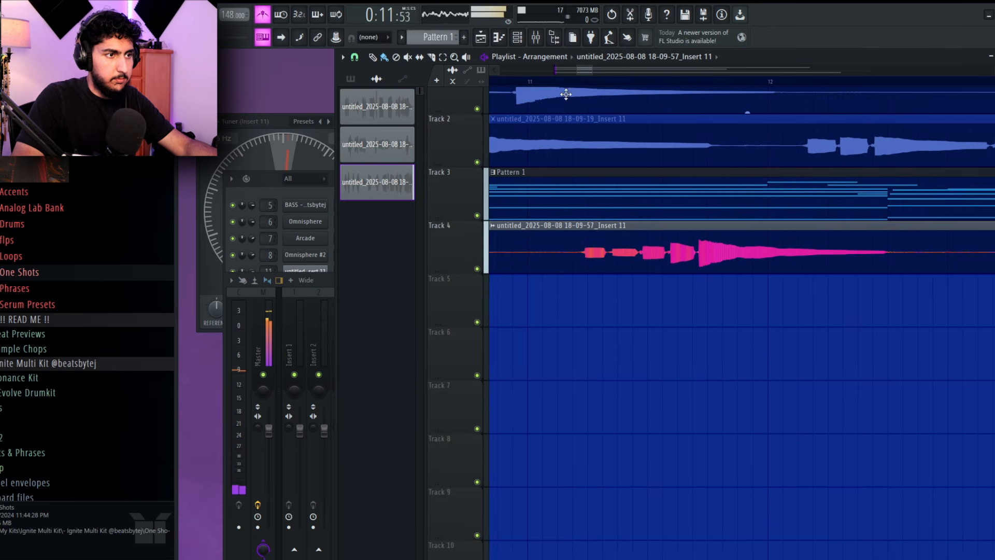
{"action": "left_click", "coordinate": [542, 82]}
{"action": "key", "text": "space"}
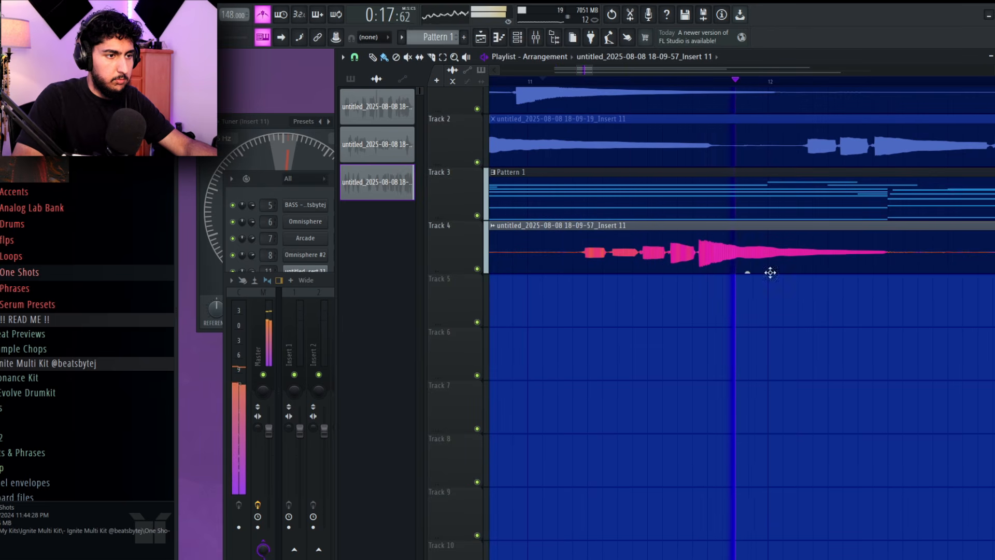
Slice the guitar phrase near bar 11 off the Track 4 recording and place it on Track 5, starting about halfway through bar 9
{"action": "left_click", "coordinate": [431, 57]}
{"action": "key", "text": "space"}
{"action": "left_click_drag", "start_coordinate": [657, 312], "coordinate": [819, 339]}
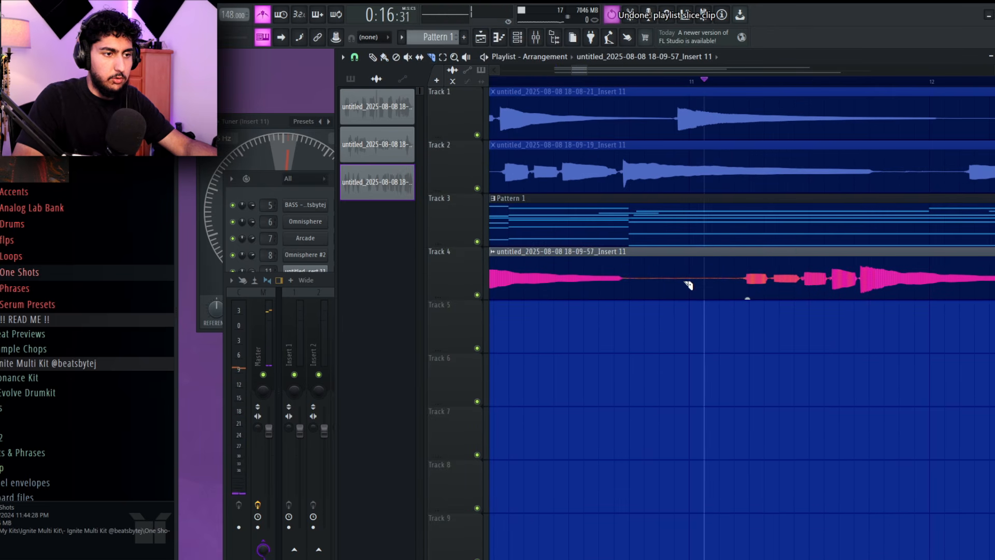
{"action": "left_click", "coordinate": [688, 284]}
{"action": "left_click_drag", "start_coordinate": [887, 336], "coordinate": [689, 321]}
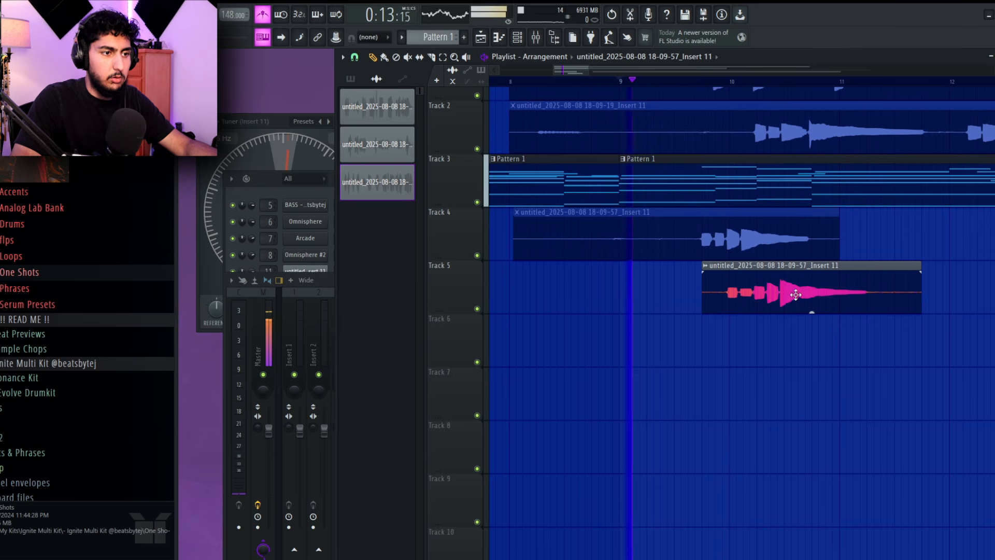
{"action": "scroll", "coordinate": [767, 291], "scroll_direction": "up", "scroll_amount": 2}
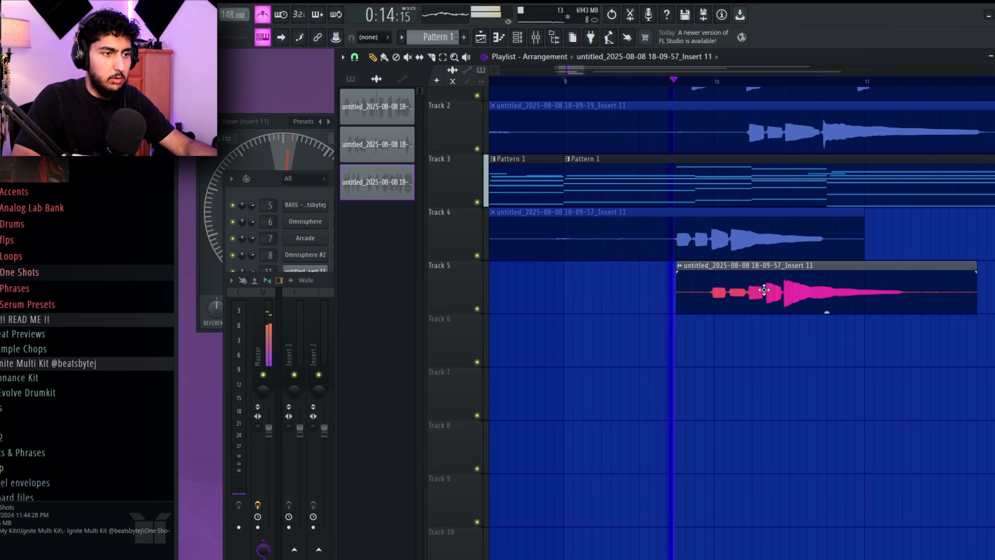
{"action": "left_click_drag", "start_coordinate": [764, 289], "coordinate": [727, 290]}
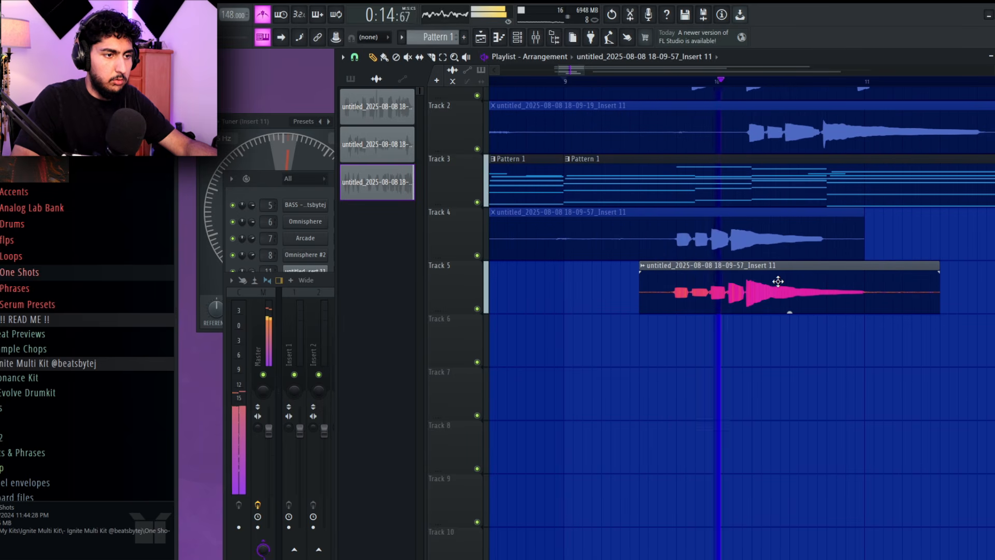
{"action": "scroll", "coordinate": [803, 287], "scroll_direction": "down", "scroll_amount": 2}
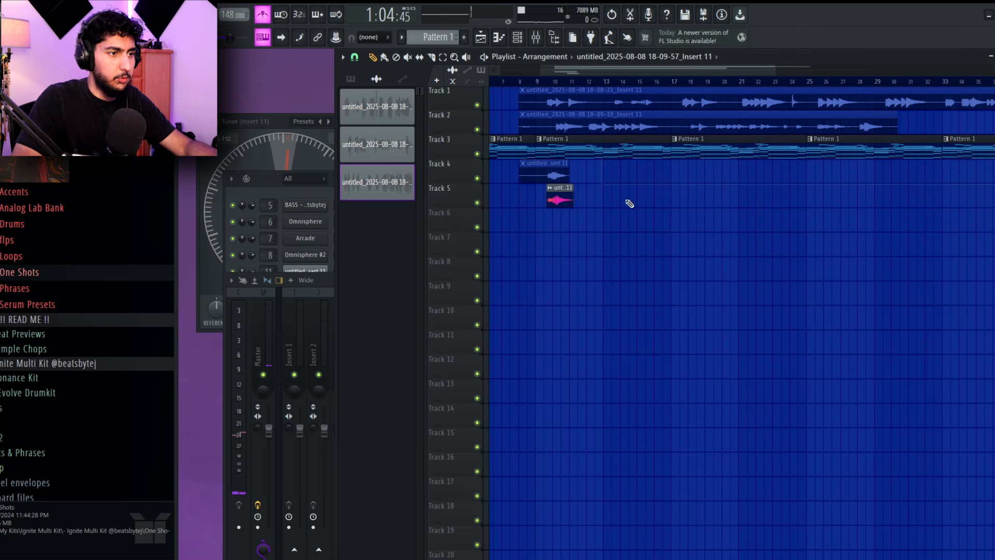
Play back and inspect the newer guitar recordings on Tracks 6 to 9 between bars 12 and 17
{"action": "scroll", "coordinate": [628, 89], "scroll_direction": "up", "scroll_amount": 4}
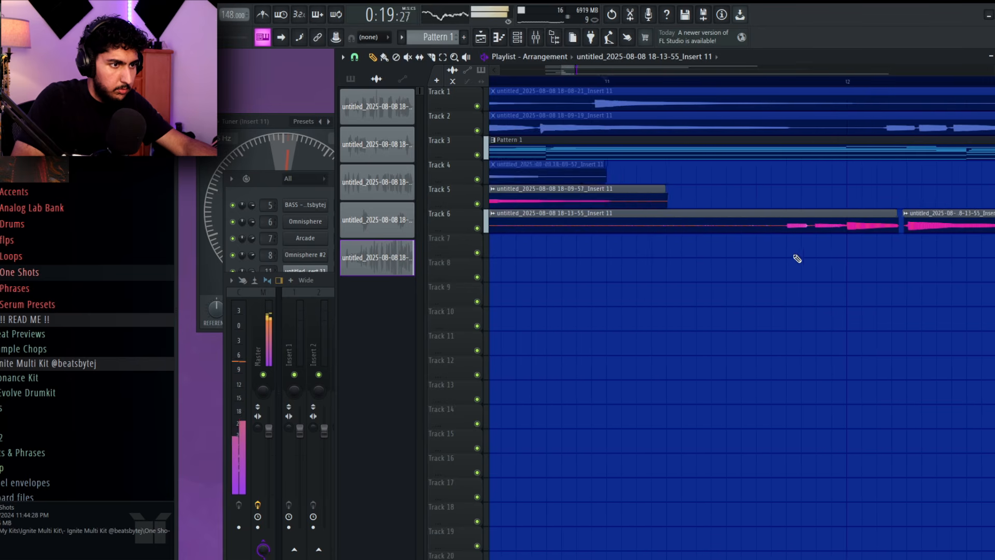
{"action": "left_click_drag", "start_coordinate": [668, 259], "coordinate": [869, 262]}
{"action": "scroll", "coordinate": [869, 261], "scroll_direction": "down", "scroll_amount": 5}
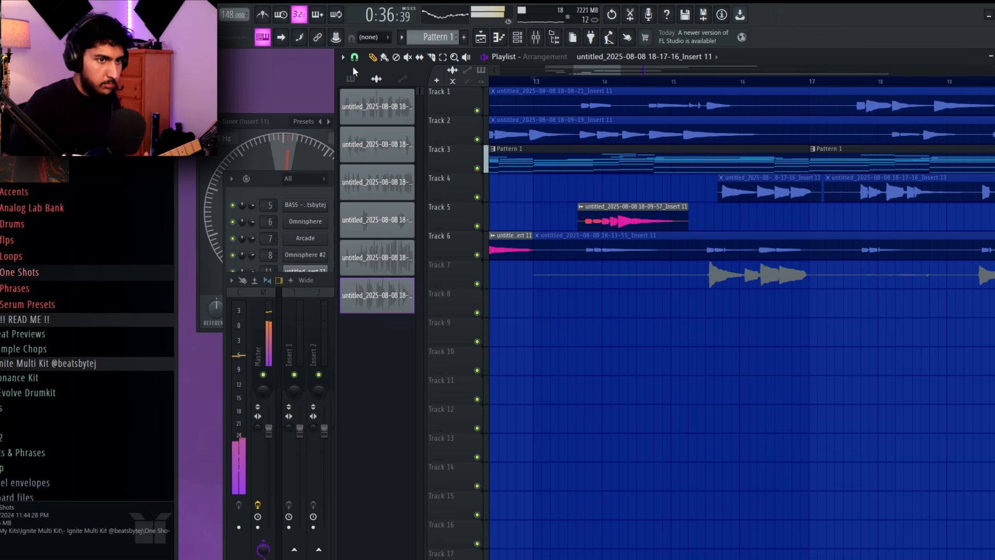
{"action": "key", "text": "space"}
{"action": "left_click_drag", "start_coordinate": [971, 409], "coordinate": [793, 339]}
{"action": "scroll", "coordinate": [793, 339], "scroll_direction": "up", "scroll_amount": 2}
{"action": "left_click_drag", "start_coordinate": [649, 237], "coordinate": [868, 275]}
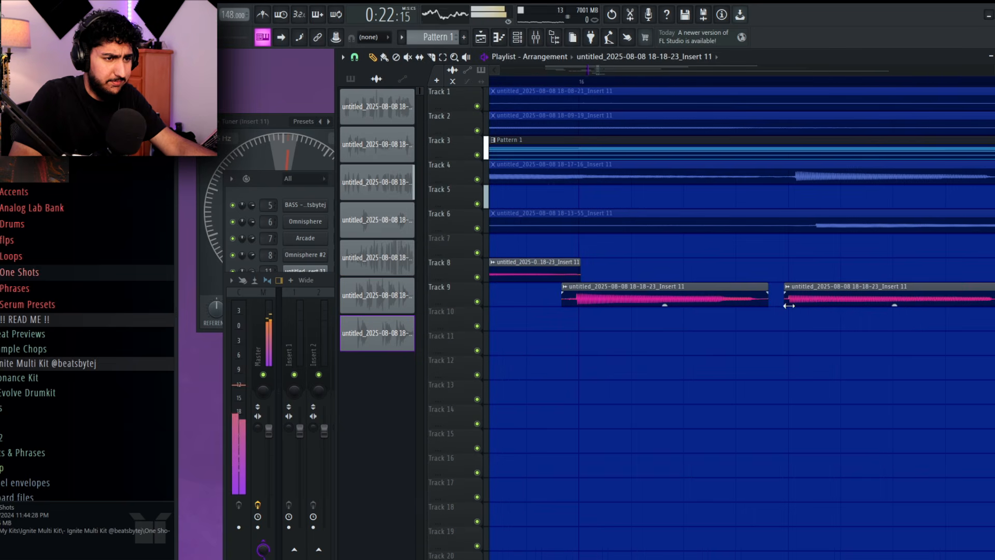
{"action": "scroll", "coordinate": [838, 332], "scroll_direction": "down", "scroll_amount": 2}
{"action": "left_click_drag", "start_coordinate": [845, 337], "coordinate": [809, 331]}
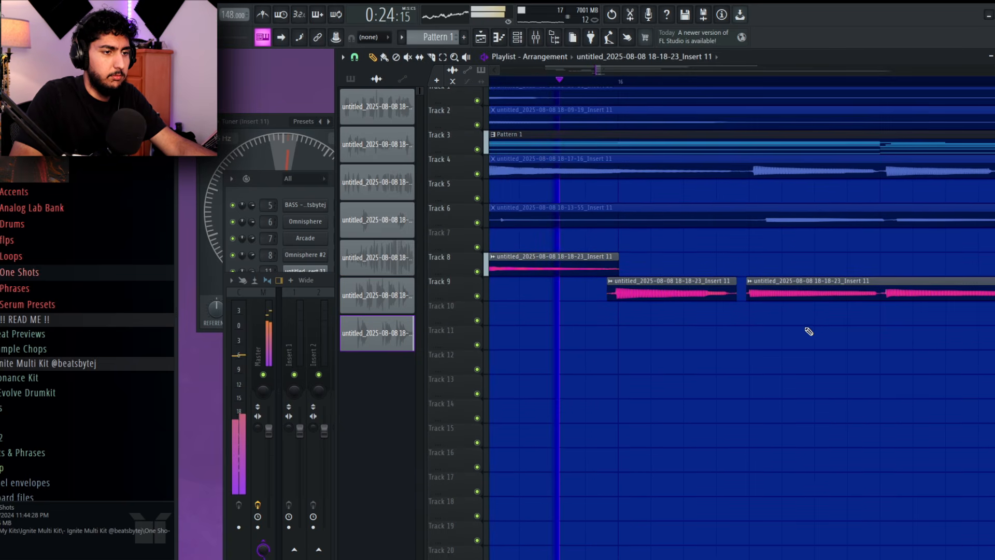
{"action": "scroll", "coordinate": [842, 327], "scroll_direction": "down", "scroll_amount": 2}
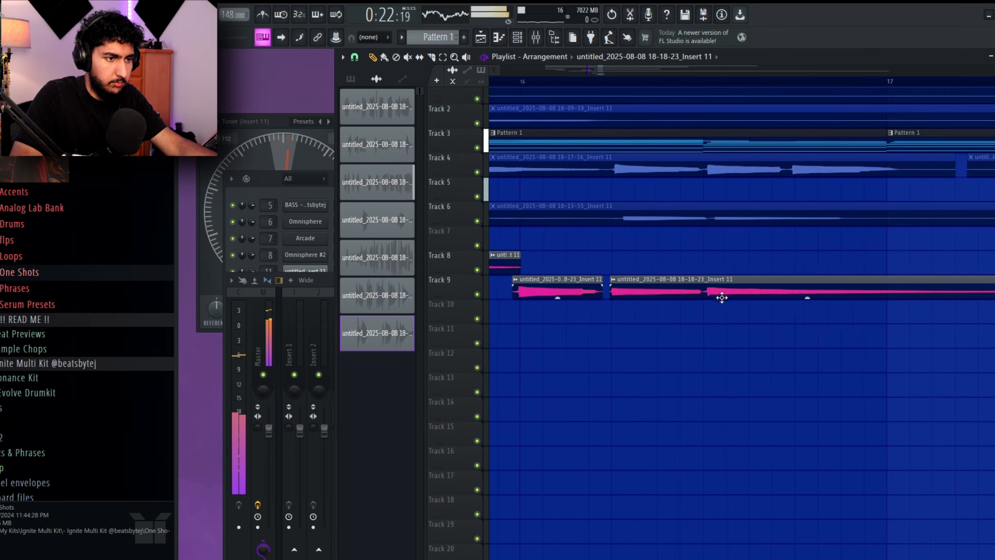
Nudge the long Track 9 guitar clip slightly earlier in bar 16 and slice it just before its next note
{"action": "left_click_drag", "start_coordinate": [723, 288], "coordinate": [715, 289]}
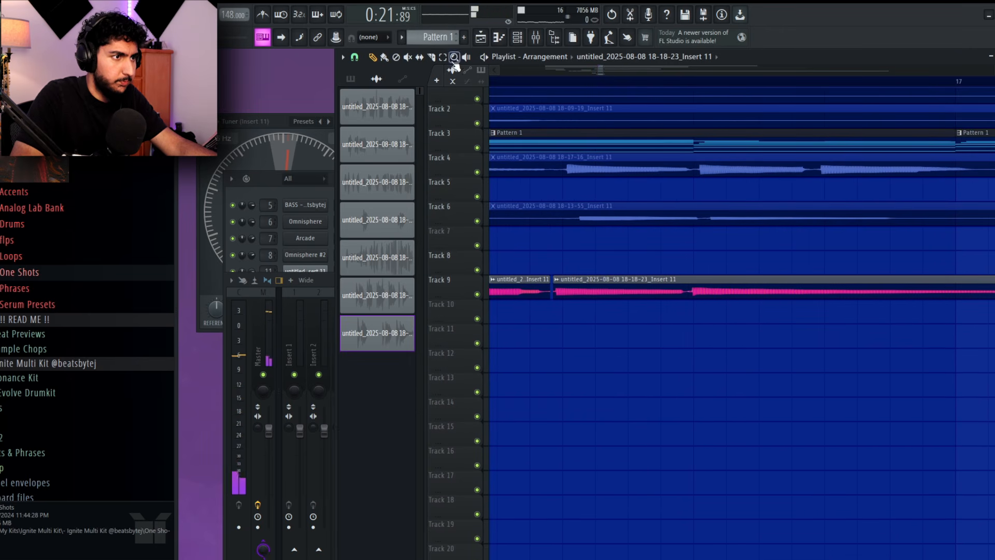
{"action": "scroll", "coordinate": [879, 306], "scroll_direction": "up", "scroll_amount": 5, "text": "ctrl"}
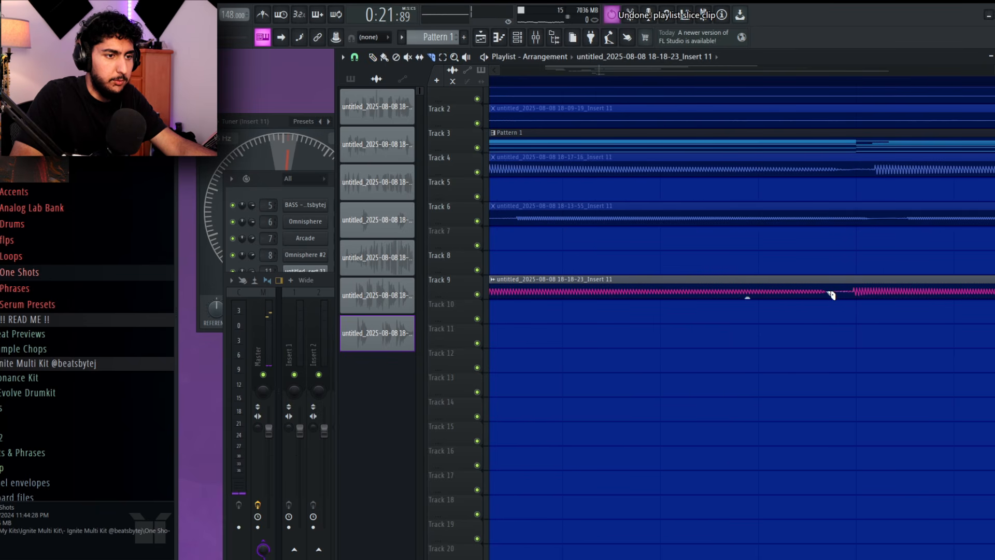
{"action": "left_click", "coordinate": [828, 293]}
{"action": "scroll", "coordinate": [806, 316], "scroll_direction": "left", "scroll_amount": 4}
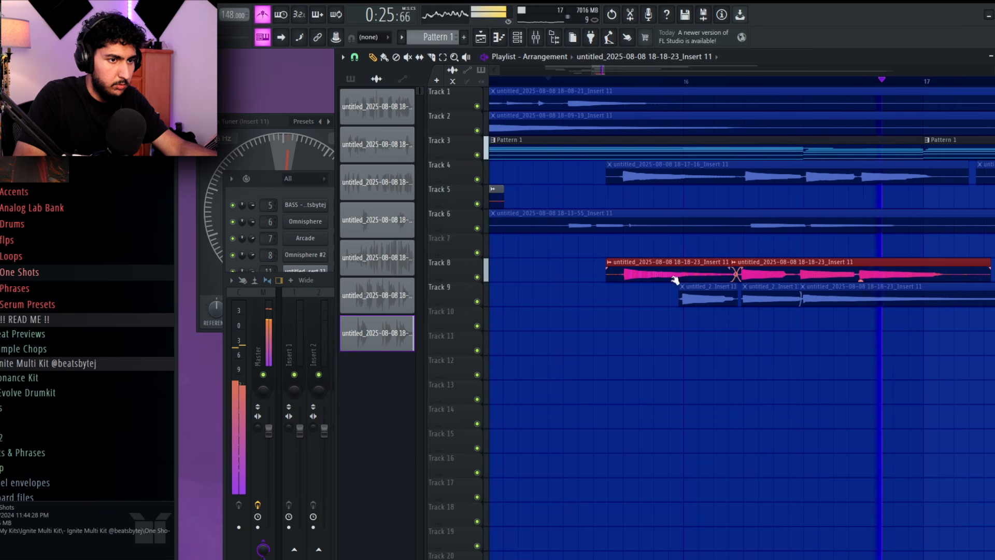
Listen to the edited guitar clips on Tracks 8 and 9 from bar 15 to bar 17
{"action": "key", "text": "space"}
{"action": "left_click", "coordinate": [785, 356], "text": "ctrl"}
{"action": "scroll", "coordinate": [771, 337], "scroll_direction": "down", "scroll_amount": 3, "text": "ctrl"}
{"action": "key", "text": "space"}
{"action": "key", "text": "space"}
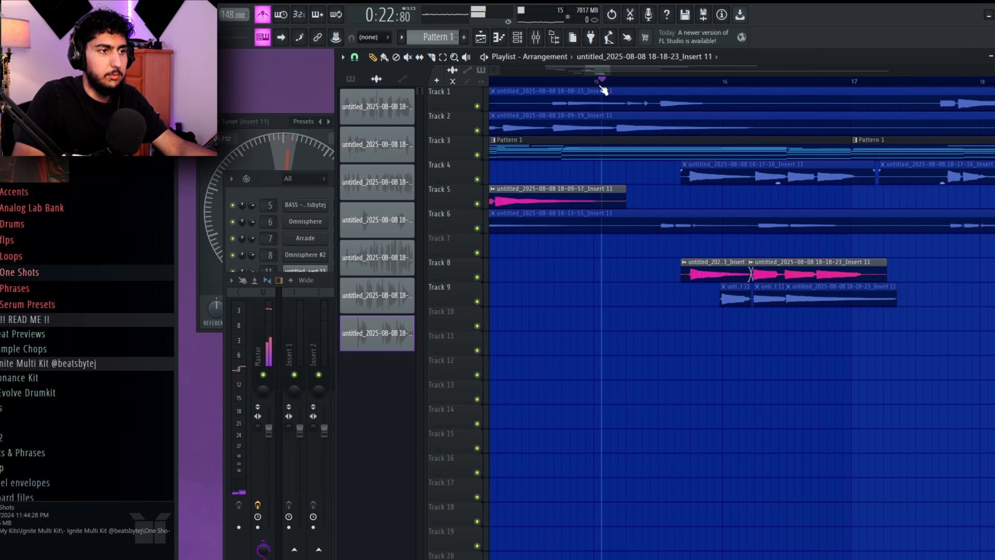
{"action": "key", "text": "space"}
{"action": "scroll", "coordinate": [813, 351], "scroll_direction": "up", "scroll_amount": 3, "text": "ctrl"}
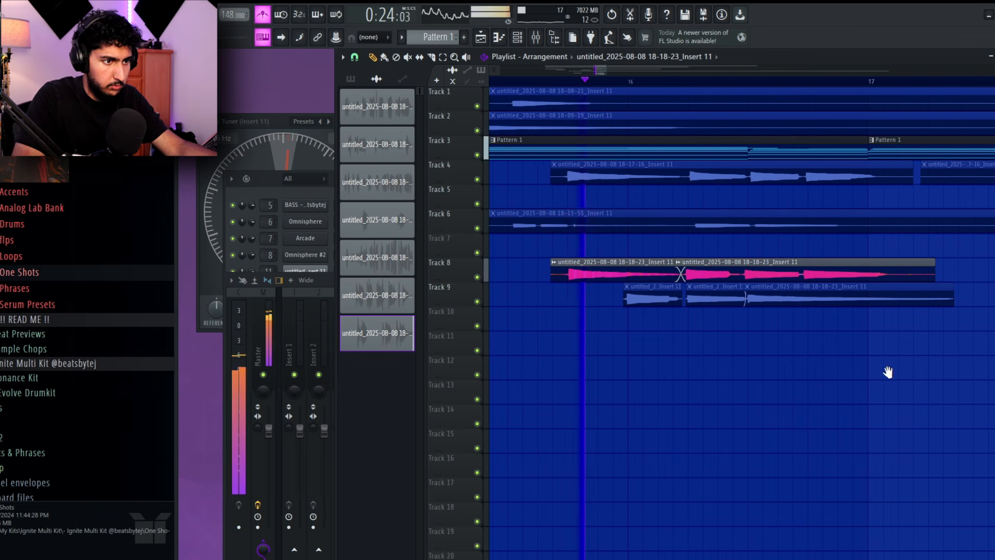
{"action": "left_click_drag", "start_coordinate": [888, 373], "coordinate": [856, 367]}
Turn off the metronome and stop playback
{"action": "left_click", "coordinate": [262, 15]}
{"action": "left_click_drag", "start_coordinate": [891, 321], "coordinate": [833, 315]}
{"action": "scroll", "coordinate": [832, 280], "scroll_direction": "down", "scroll_amount": 3, "text": "ctrl"}
{"action": "key", "text": "space"}
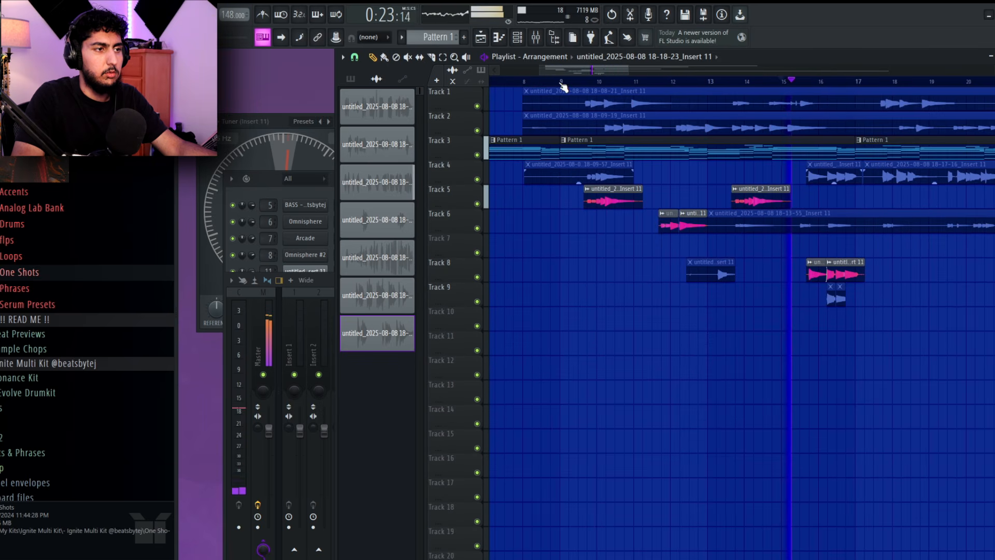
Set the playlist time selection to bars 9 to 17 and select the guitar clips on Track 8
{"action": "left_click_drag", "start_coordinate": [562, 83], "coordinate": [851, 124], "text": "ctrl"}
{"action": "left_click", "coordinate": [809, 248], "text": "ctrl"}
{"action": "left_click_drag", "start_coordinate": [881, 271], "coordinate": [715, 272], "text": "ctrl"}
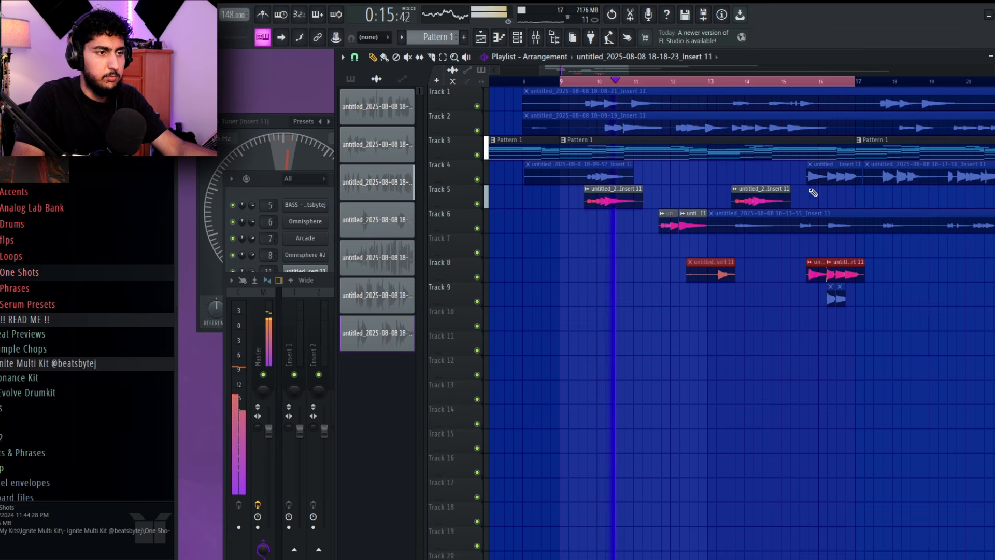
Add Pattern 1 and the guitar clips on Tracks 5 and 6 to the selection and paste everything into Arrangement_2
{"action": "left_click_drag", "start_coordinate": [813, 193], "coordinate": [757, 200], "text": "ctrl+shift"}
{"action": "left_click_drag", "start_coordinate": [692, 219], "coordinate": [671, 224], "text": "ctrl+shift"}
{"action": "left_click_drag", "start_coordinate": [638, 189], "coordinate": [631, 201], "text": "ctrl+shift"}
{"action": "left_click_drag", "start_coordinate": [673, 145], "coordinate": [661, 149], "text": "ctrl+shift"}
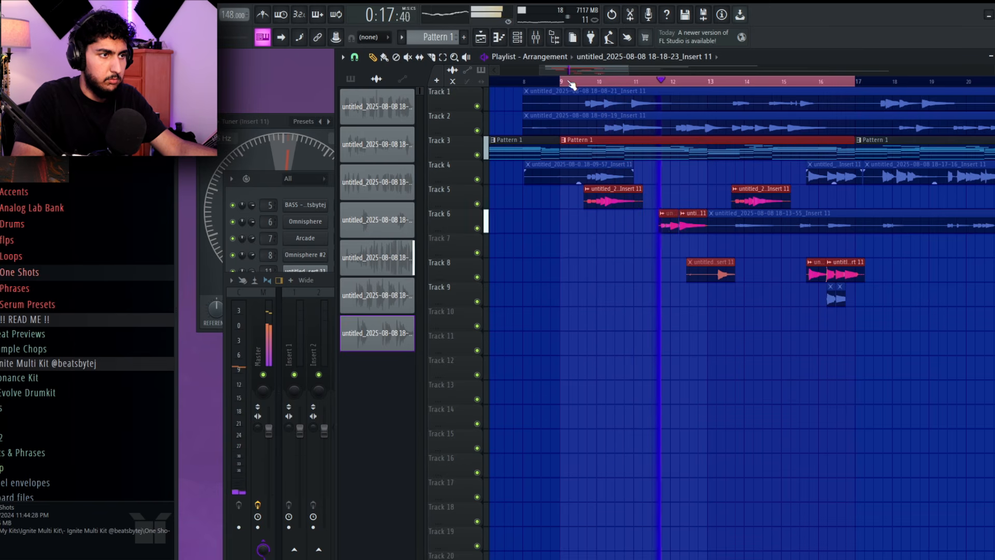
{"action": "left_click", "coordinate": [557, 58]}
{"action": "left_click", "coordinate": [565, 142]}
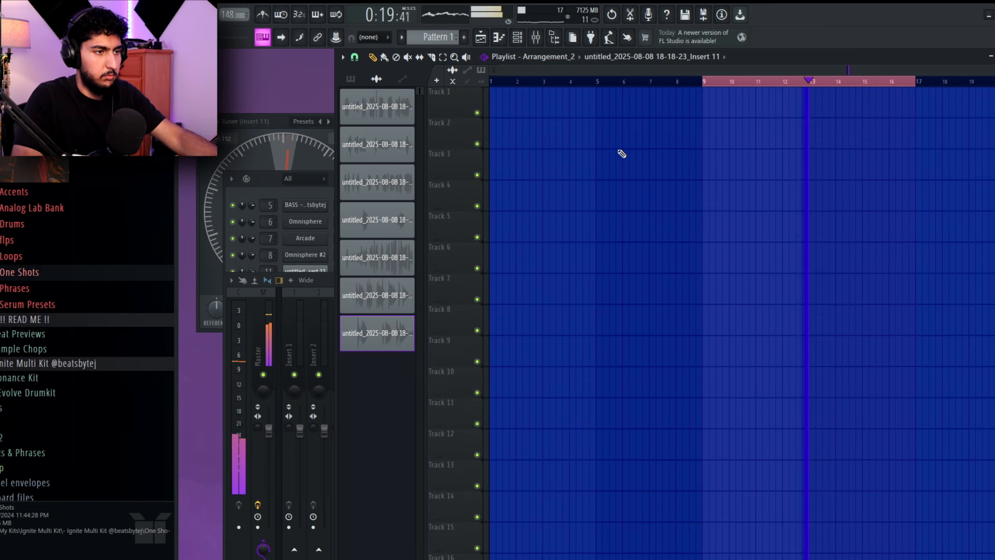
{"action": "key", "text": "ctrl+v"}
Listen to the copied pattern and guitar clips from bar 9
{"action": "key", "text": "space"}
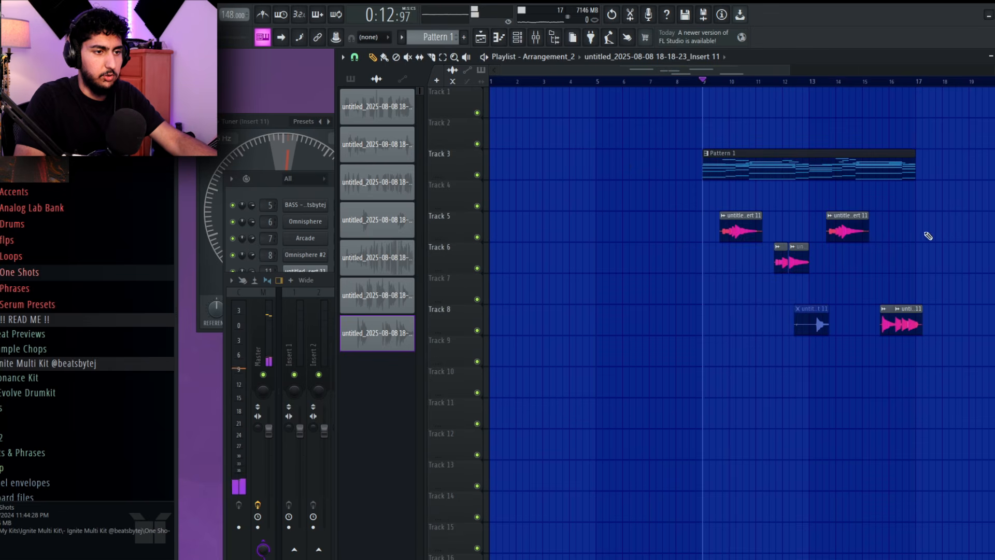
{"action": "key", "text": "space"}
{"action": "scroll", "coordinate": [857, 276], "scroll_direction": "right", "scroll_amount": 3}
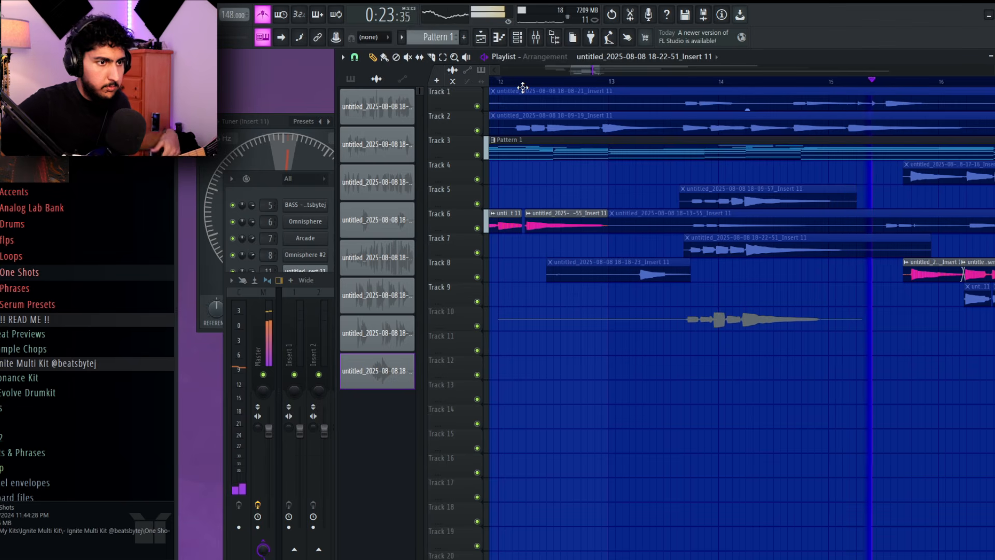
Finish the guitar recording on Track 10 and listen to the new take around bar 14
{"action": "key", "text": "space"}
{"action": "key", "text": "space"}
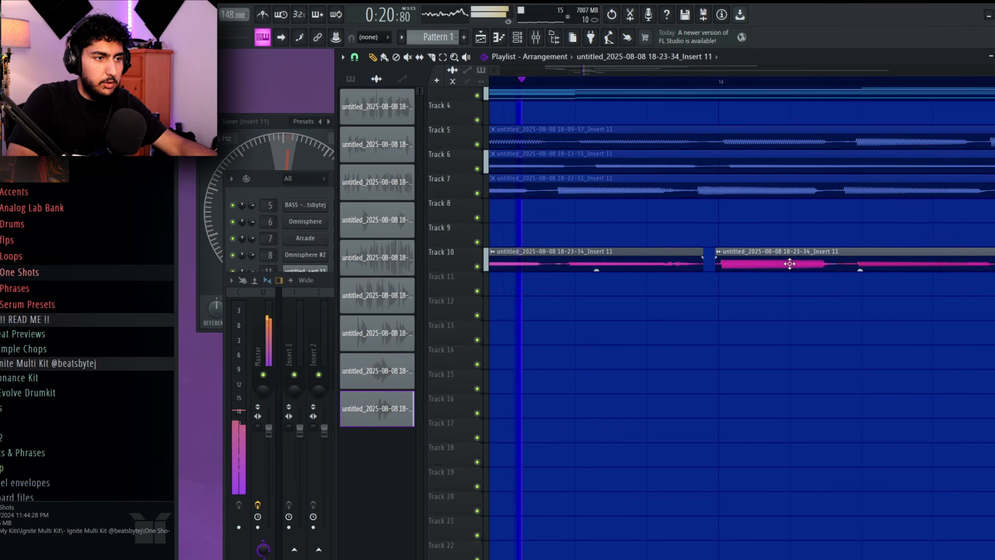
{"action": "left_click_drag", "start_coordinate": [984, 305], "coordinate": [668, 278]}
{"action": "scroll", "coordinate": [738, 271], "scroll_direction": "down", "scroll_amount": 3}
{"action": "scroll", "coordinate": [738, 272], "scroll_direction": "down", "scroll_amount": 3}
{"action": "key", "text": "space"}
{"action": "key", "text": "space"}
Slice the Track 10 guitar clip just before its next note and move the following part slightly earlier onto Track 9
{"action": "left_click", "coordinate": [432, 58]}
{"action": "scroll", "coordinate": [650, 221], "scroll_direction": "up", "scroll_amount": 3}
{"action": "scroll", "coordinate": [627, 228], "scroll_direction": "up", "scroll_amount": 2}
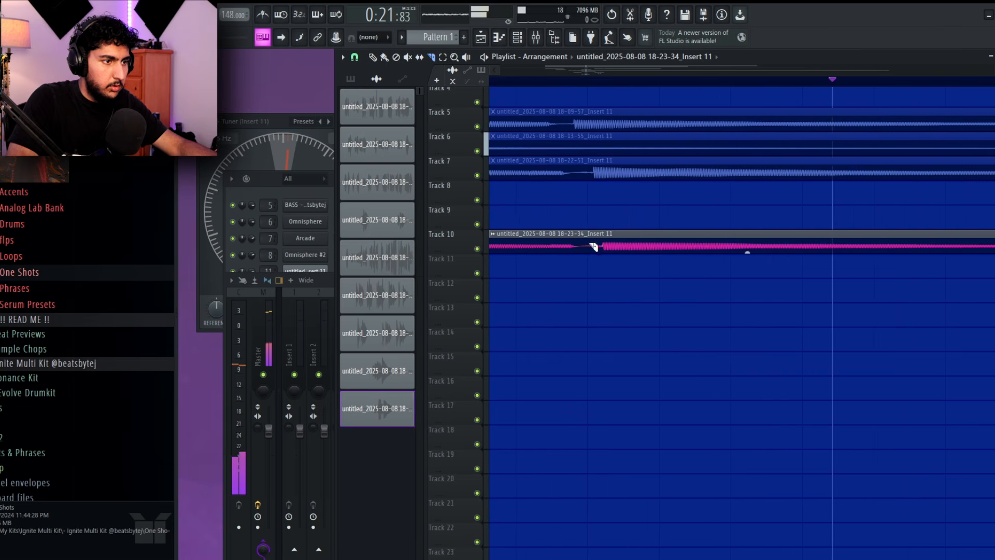
{"action": "left_click_drag", "start_coordinate": [590, 226], "coordinate": [590, 256]}
{"action": "key", "text": "space"}
{"action": "left_click_drag", "start_coordinate": [645, 240], "coordinate": [625, 211]}
Listen to the comped guitar clips on Tracks 8, 9 and 10 from bar 13 to bar 17
{"action": "key", "text": "space"}
{"action": "scroll", "coordinate": [685, 268], "scroll_direction": "down", "scroll_amount": 6}
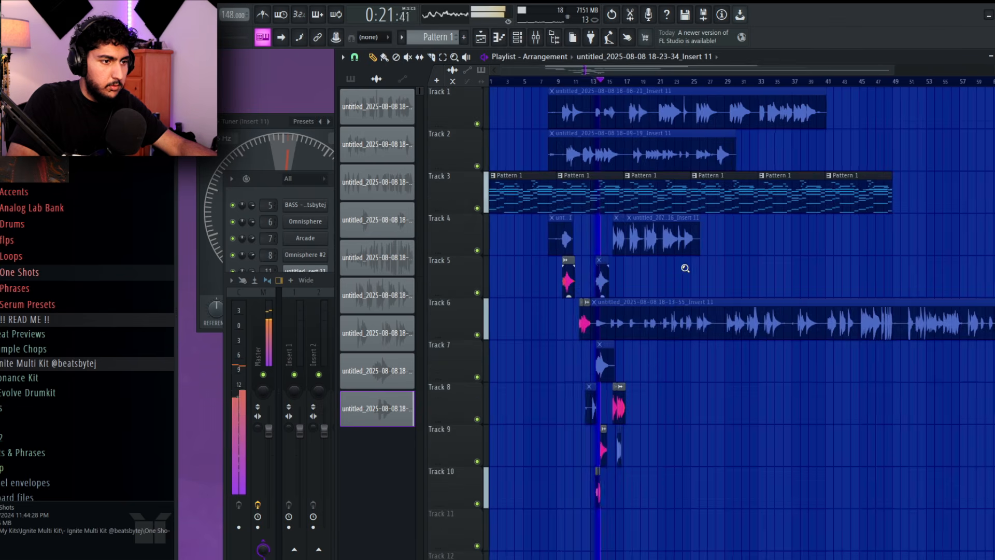
{"action": "scroll", "coordinate": [684, 266], "scroll_direction": "up", "scroll_amount": 4}
{"action": "scroll", "coordinate": [699, 248], "scroll_direction": "down", "scroll_amount": 3}
{"action": "scroll", "coordinate": [755, 252], "scroll_direction": "down", "scroll_amount": 1}
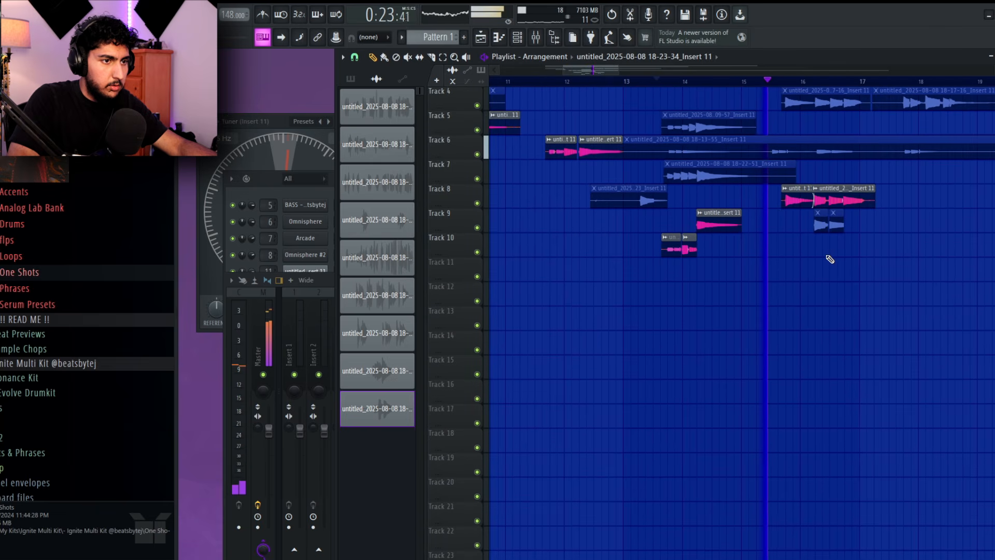
{"action": "left_click_drag", "start_coordinate": [830, 260], "coordinate": [706, 283]}
{"action": "scroll", "coordinate": [759, 208], "scroll_direction": "up", "scroll_amount": 3}
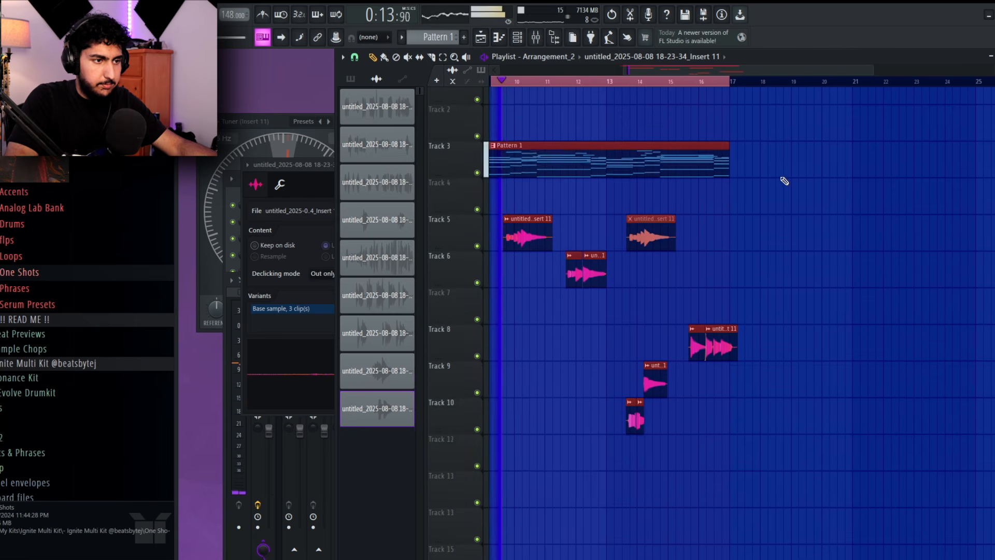
{"action": "scroll", "coordinate": [785, 187], "scroll_direction": "down", "scroll_amount": 3}
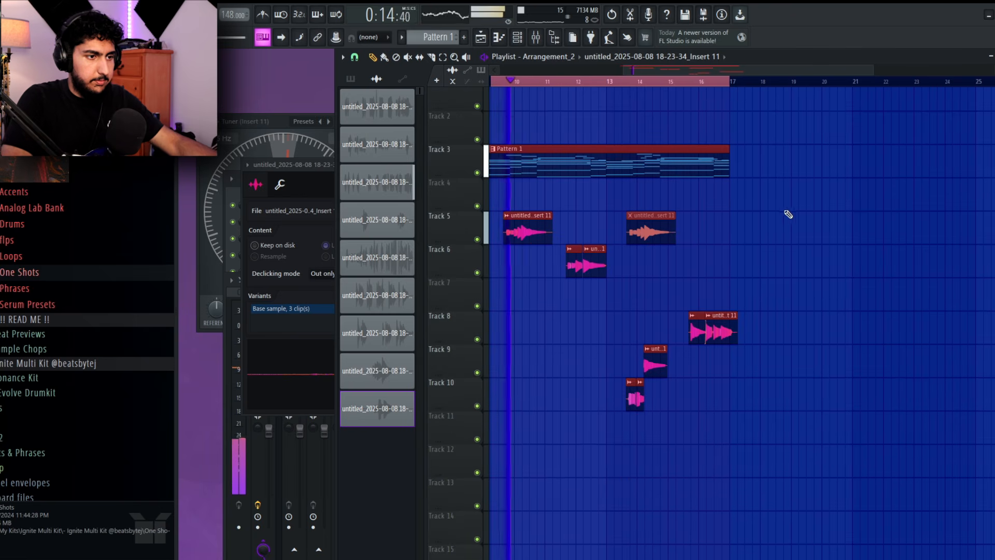
Extend the playlist time selection to about bar 19 and render the comped guitar from Insert 11 to an audio clip
{"action": "left_click_drag", "start_coordinate": [730, 88], "coordinate": [791, 82]}
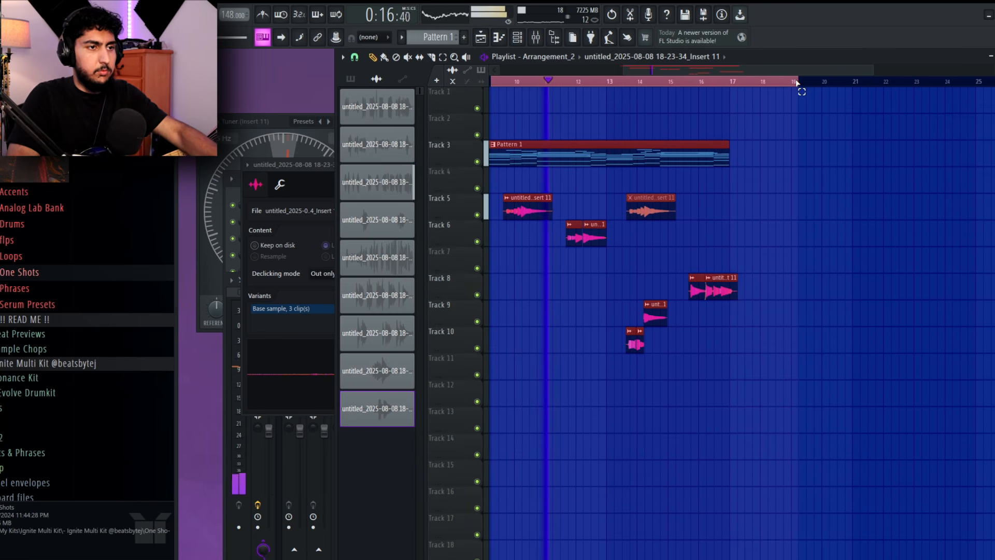
{"action": "left_click", "coordinate": [244, 535]}
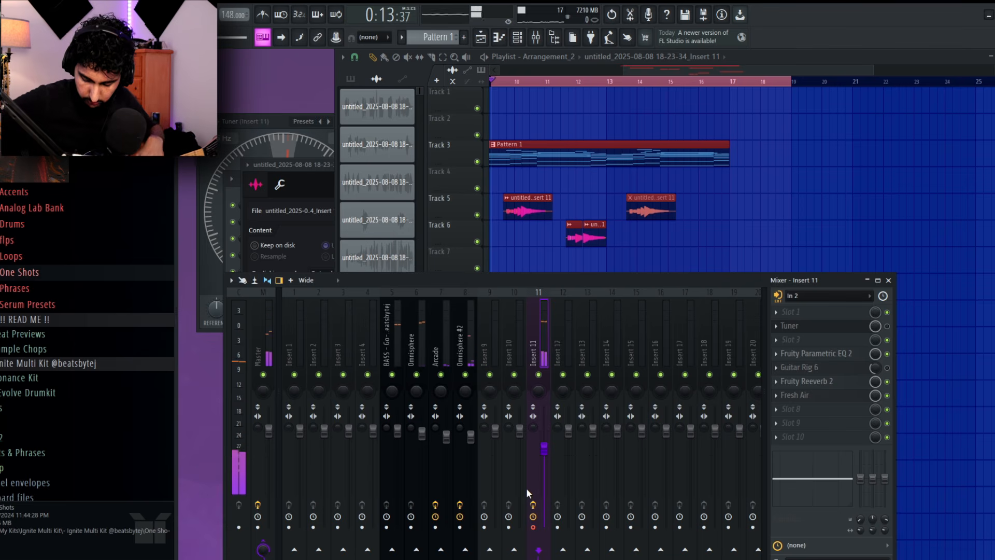
{"action": "left_click", "coordinate": [701, 177]}
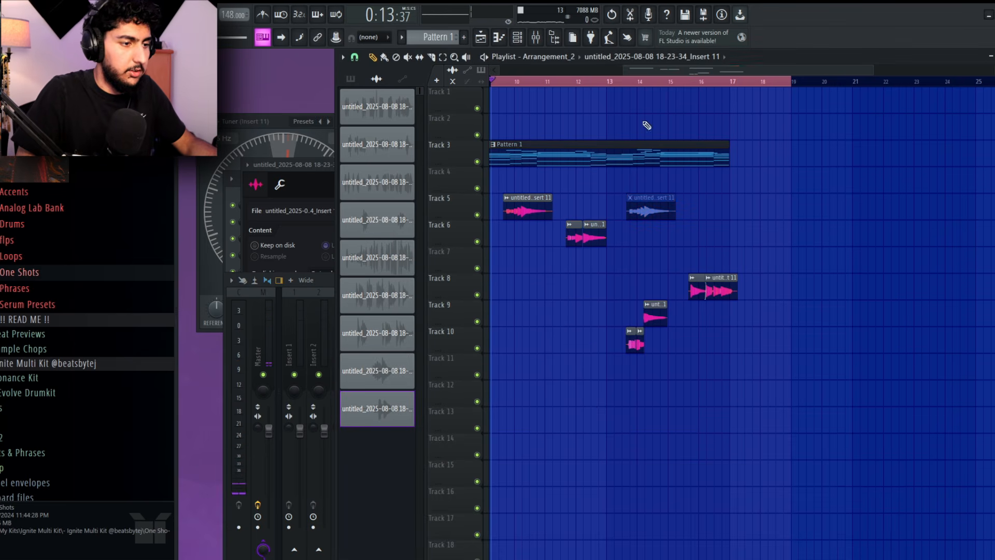
{"action": "left_click_drag", "start_coordinate": [680, 370], "coordinate": [751, 359]}
{"action": "scroll", "coordinate": [750, 358], "scroll_direction": "down", "scroll_amount": 2}
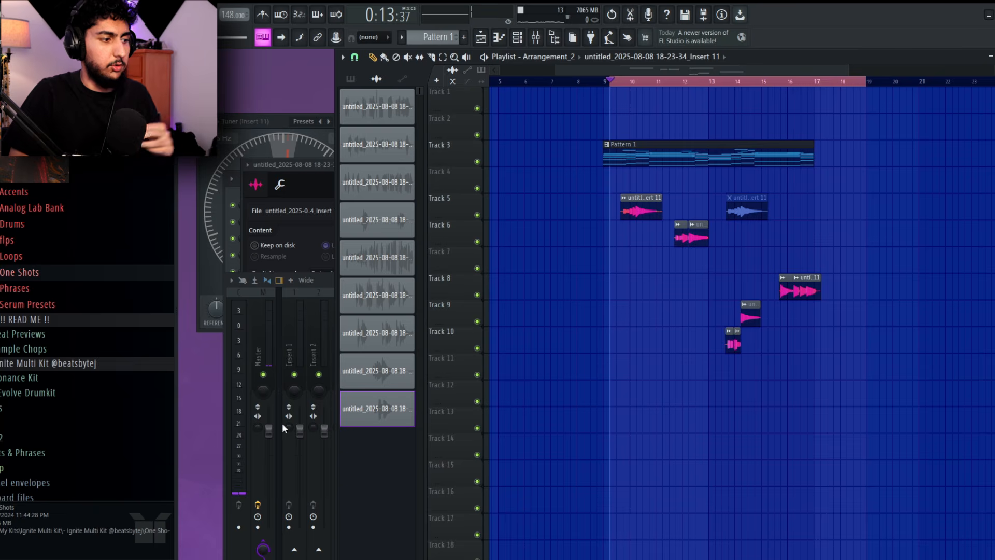
{"action": "left_click", "coordinate": [283, 428]}
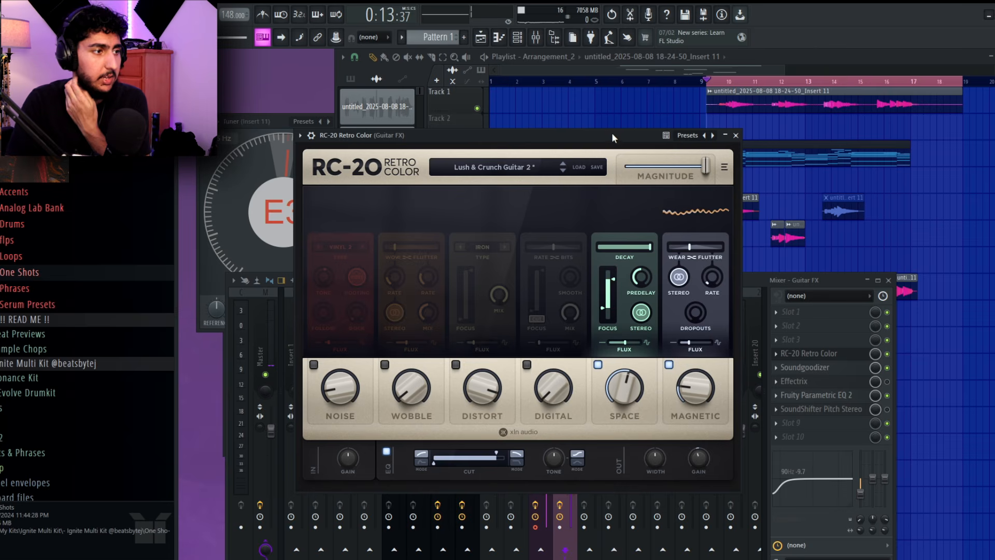
Mute the separate guitar clips on Tracks 5 to 10 and inspect the RC-20 Retro Color and Fruity Parametric EQ 2 effects on Guitar FX
{"action": "right_click", "coordinate": [910, 191]}
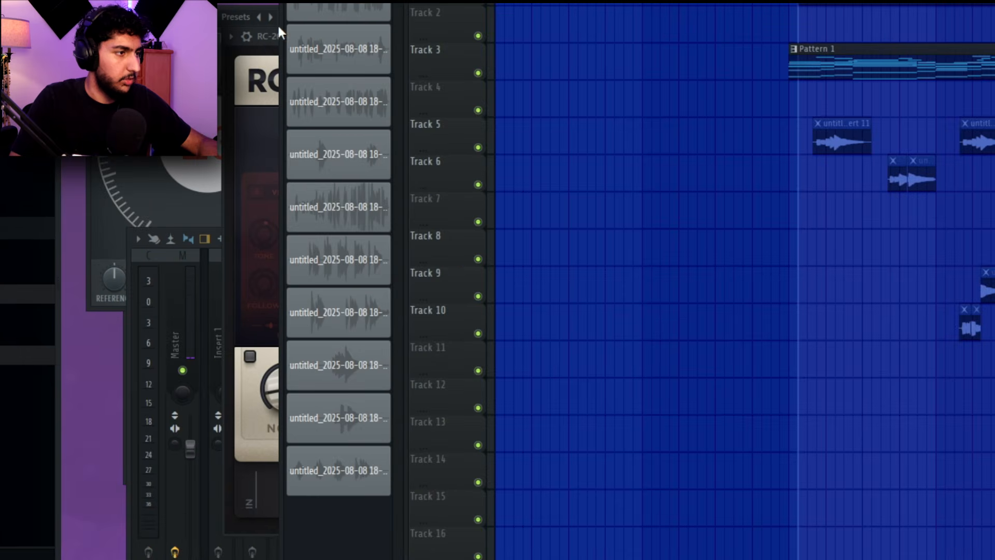
{"action": "left_click", "coordinate": [332, 133]}
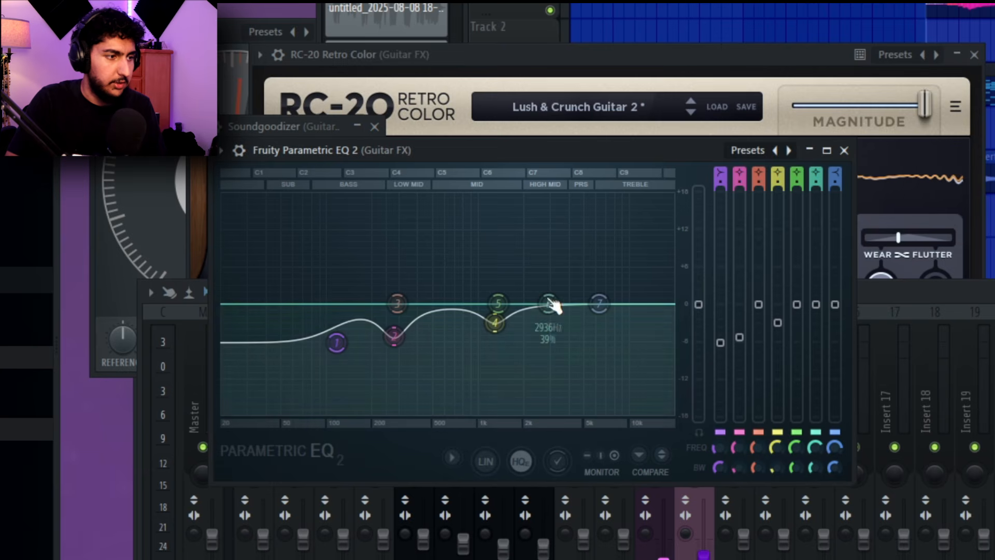
{"action": "left_click", "coordinate": [849, 154]}
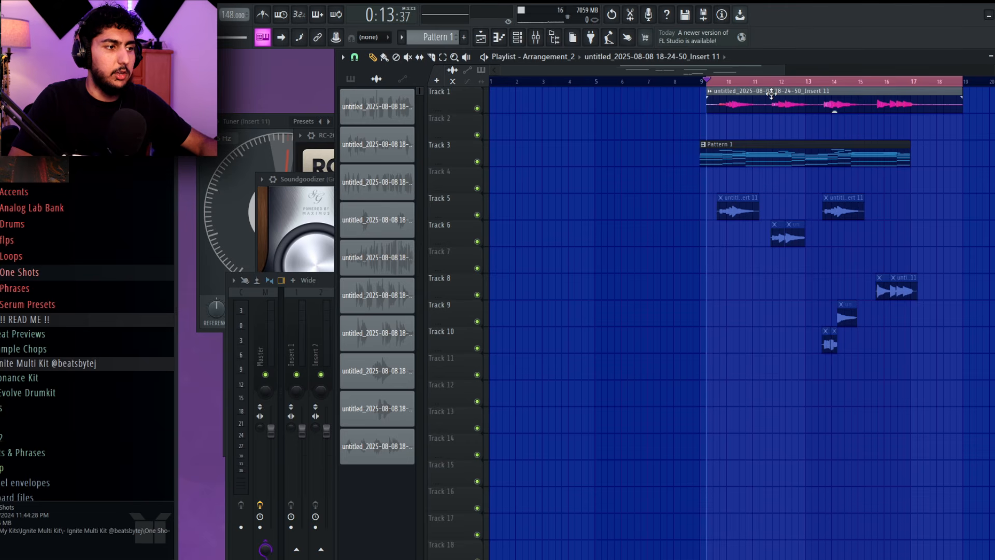
Route the rendered guitar clip on Track 1 to mixer track 12 (Guitar FX) and play it back with the pattern
{"action": "double_click", "coordinate": [771, 93]}
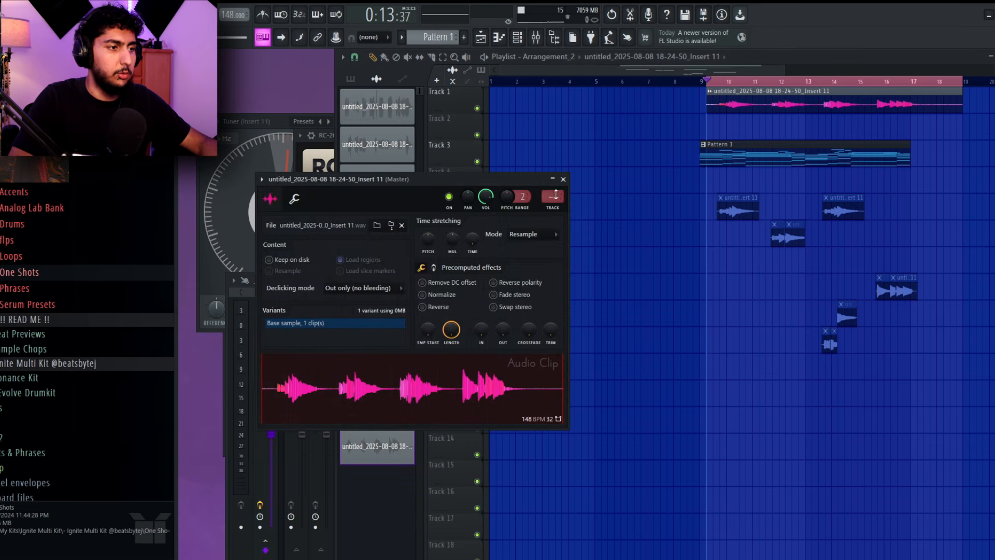
{"action": "left_click", "coordinate": [233, 534]}
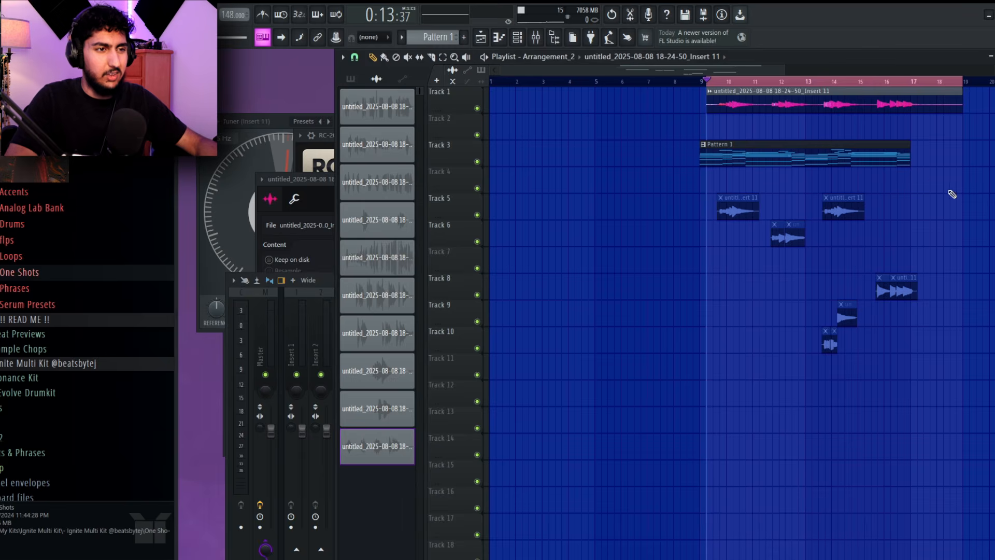
{"action": "scroll", "coordinate": [951, 197], "scroll_direction": "up", "scroll_amount": 5}
{"action": "key", "text": "space"}
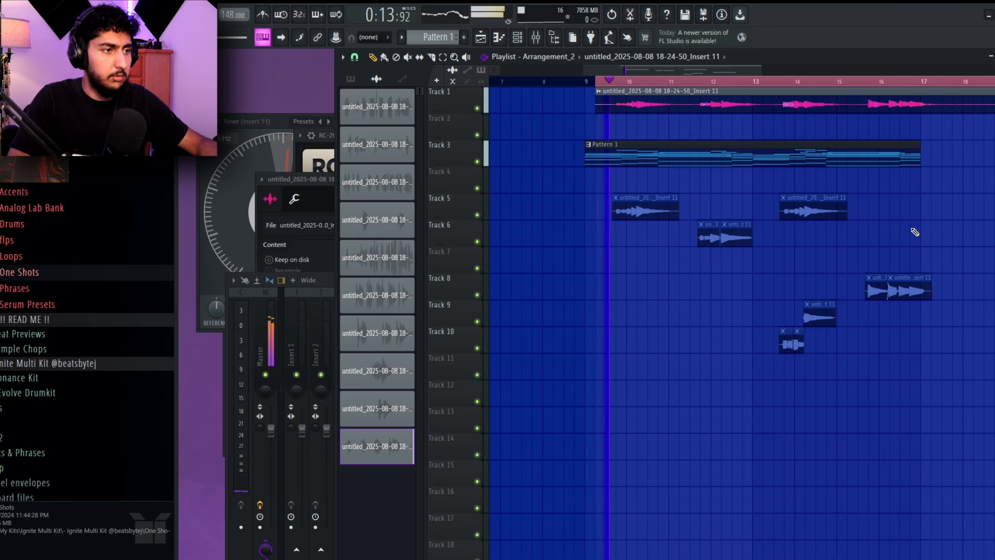
{"action": "scroll", "coordinate": [941, 211], "scroll_direction": "right", "scroll_amount": 3}
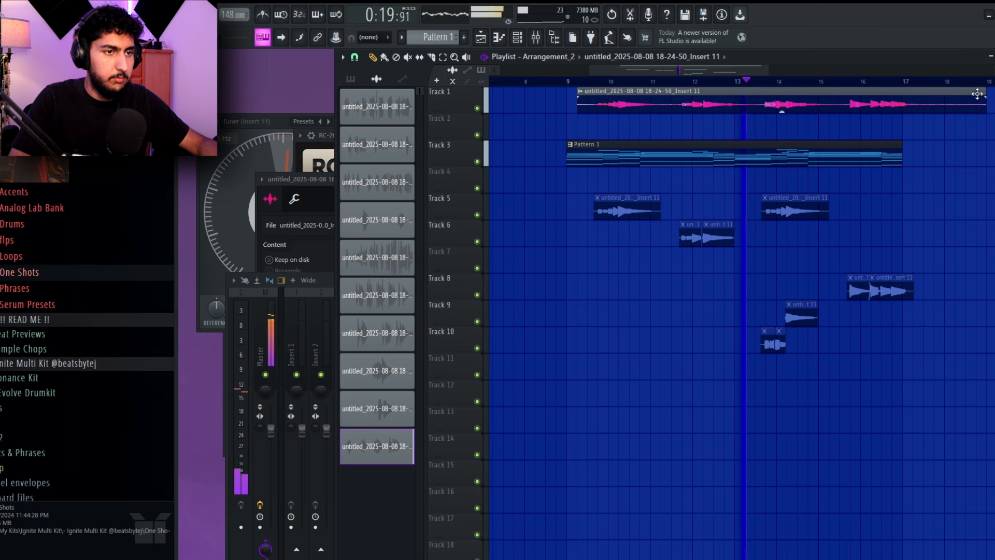
Trim the end of the rendered guitar clip on Track 1 back to bar 18
{"action": "left_click_drag", "start_coordinate": [983, 95], "coordinate": [946, 97]}
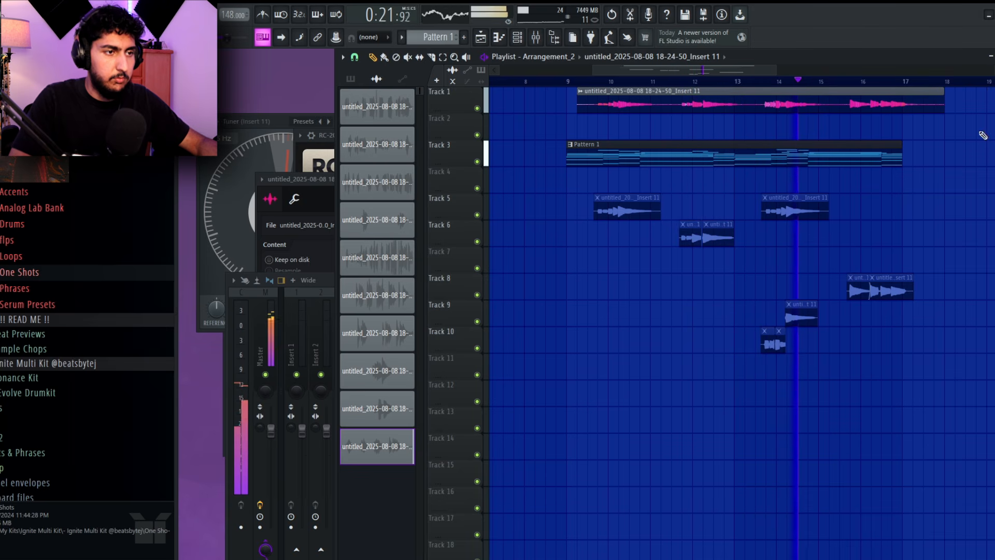
{"action": "scroll", "coordinate": [959, 150], "scroll_direction": "down", "scroll_amount": 3}
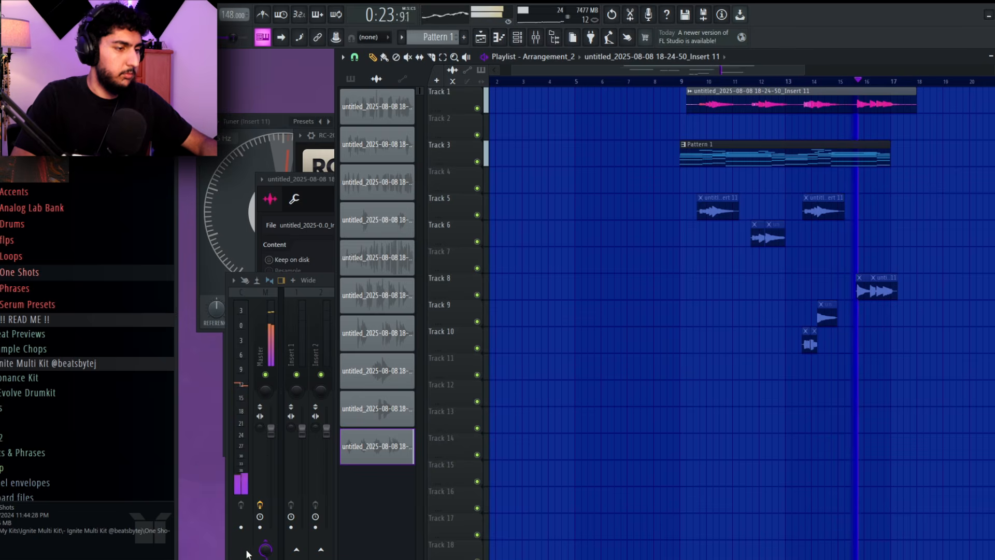
{"action": "left_click", "coordinate": [247, 554]}
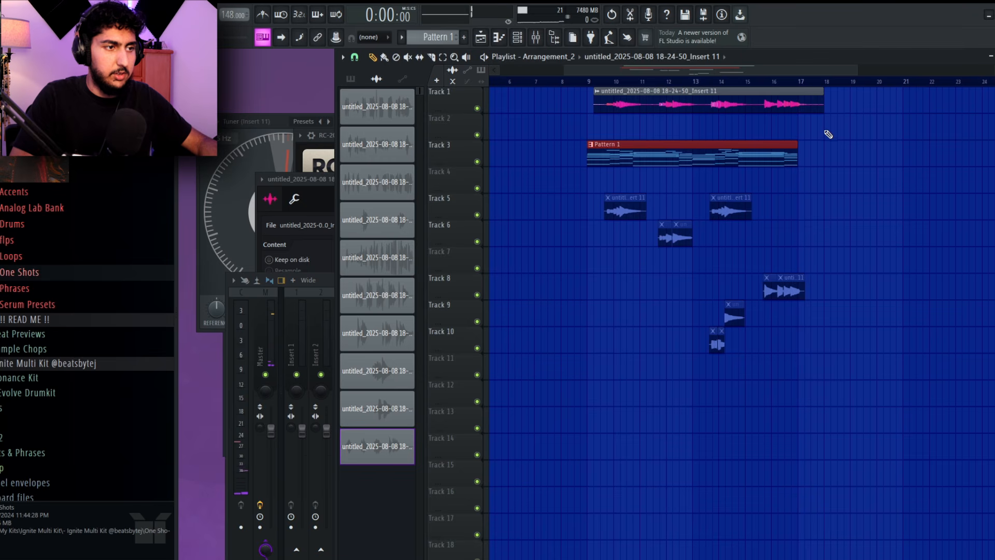
Cut Pattern 1 and the rendered guitar clip on Track 1 and paste them into a new arrangement
{"action": "right_click", "coordinate": [962, 262]}
{"action": "left_click_drag", "start_coordinate": [832, 346], "coordinate": [570, 190]}
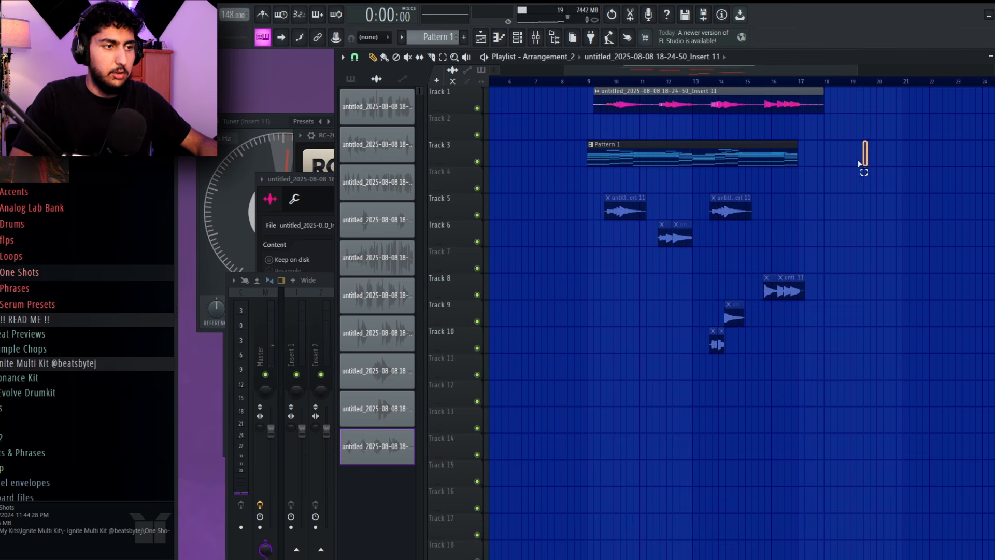
{"action": "left_click_drag", "start_coordinate": [859, 164], "coordinate": [782, 104]}
{"action": "key", "text": "ctrl+x"}
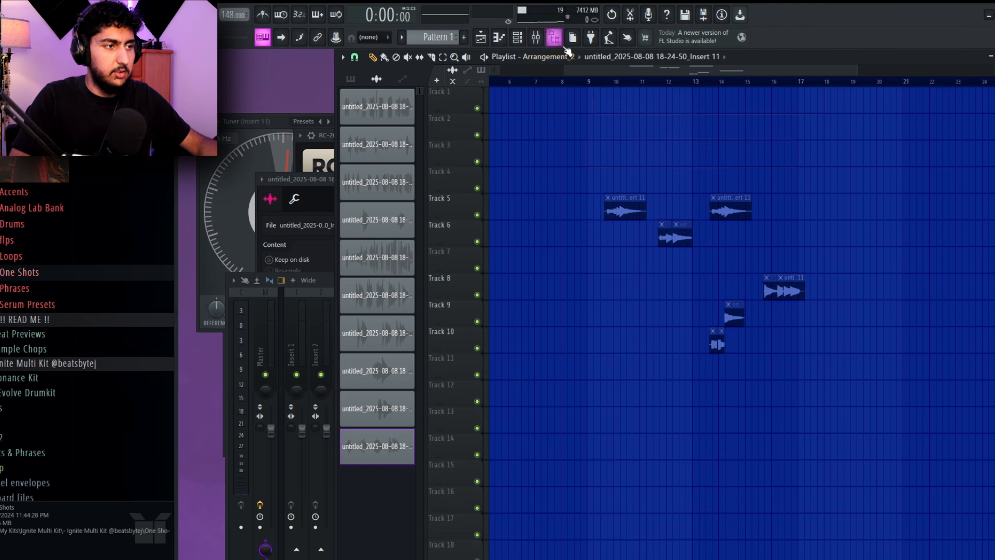
{"action": "left_click", "coordinate": [559, 57]}
{"action": "left_click", "coordinate": [545, 151]}
{"action": "key", "text": "Return"}
{"action": "key", "text": "ctrl+v"}
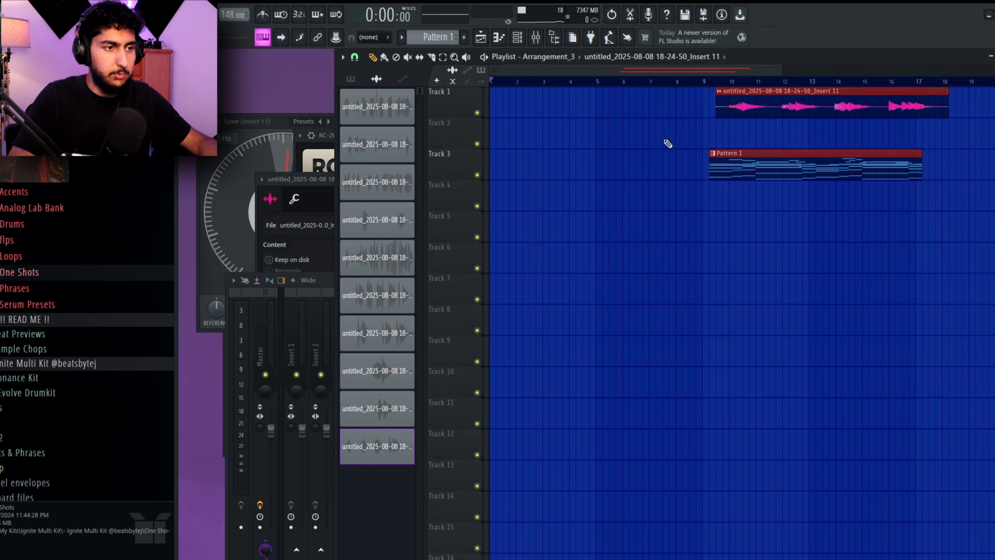
Move Pattern 1 to bar 1 on Track 3, try the guitar clip at bar 1 on Track 4, and undo the guitar move
{"action": "key", "text": "ctrl+d"}
{"action": "scroll", "coordinate": [778, 171], "scroll_direction": "down", "scroll_amount": 1}
{"action": "left_click_drag", "start_coordinate": [795, 177], "coordinate": [608, 179]}
{"action": "left_click_drag", "start_coordinate": [753, 107], "coordinate": [518, 208]}
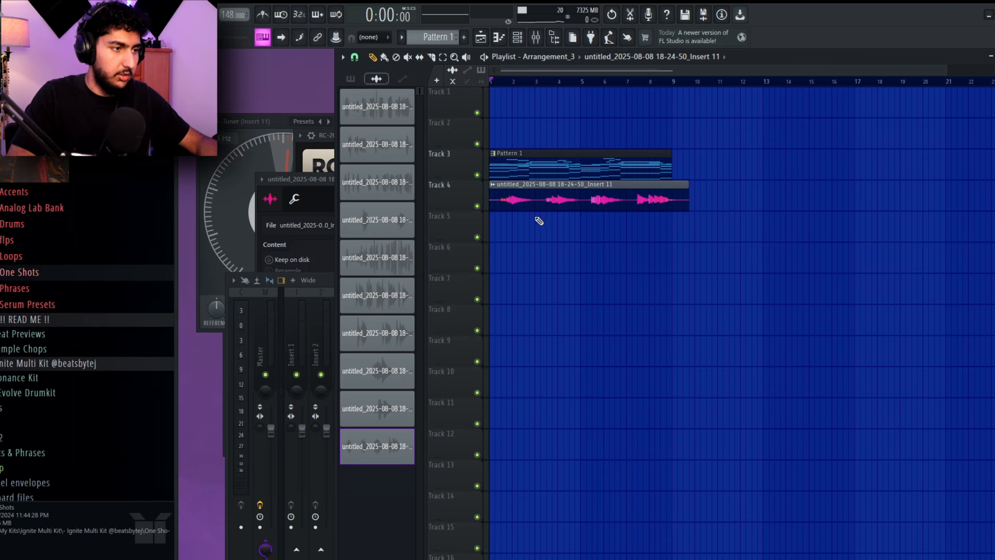
{"action": "key", "text": "ctrl+z"}
Set the time selection to bars 9 to 21, arm the Guitar FX mixer track and render it to an audio clip
{"action": "left_click_drag", "start_coordinate": [685, 99], "coordinate": [937, 95]}
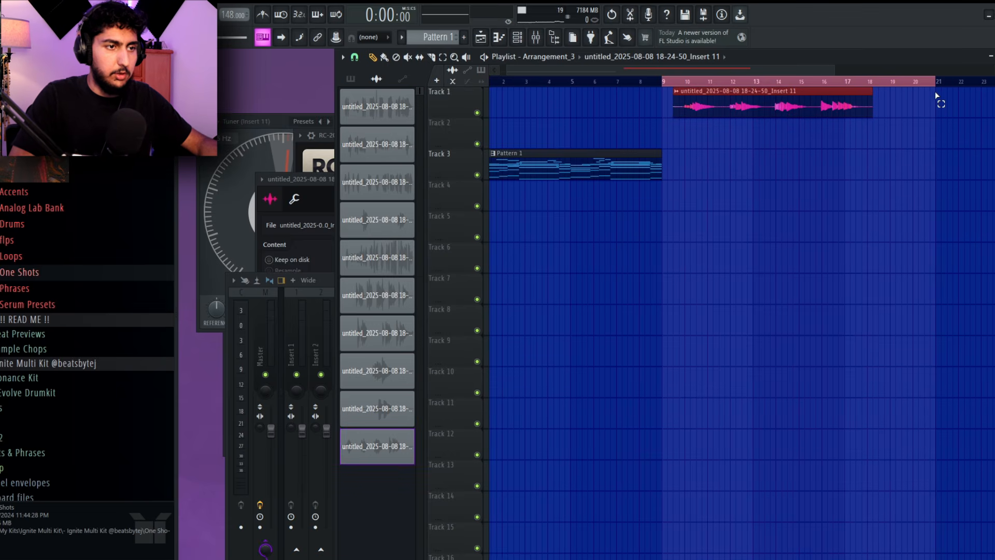
{"action": "left_click", "coordinate": [236, 539]}
{"action": "left_click", "coordinate": [561, 517]}
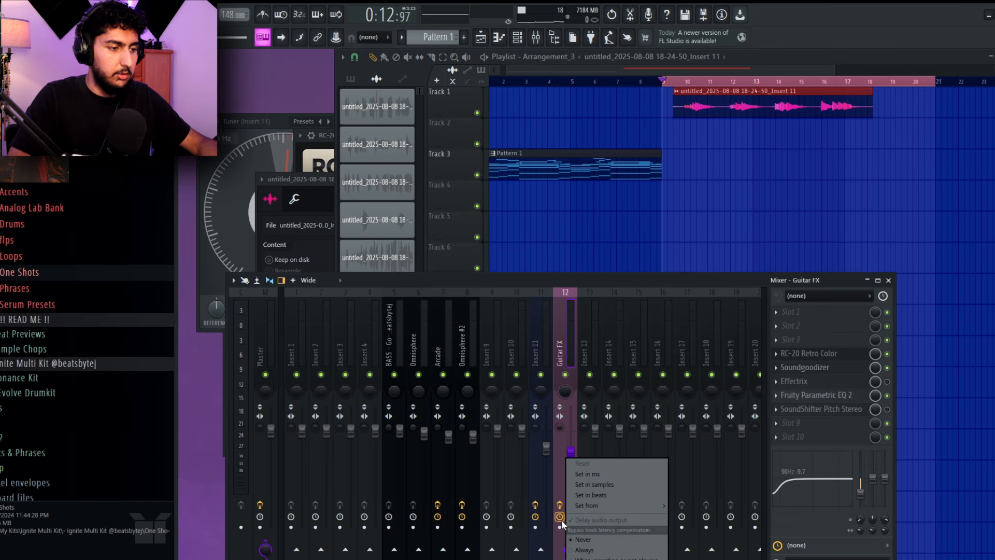
{"action": "left_click", "coordinate": [561, 527]}
{"action": "key", "text": "alt+r"}
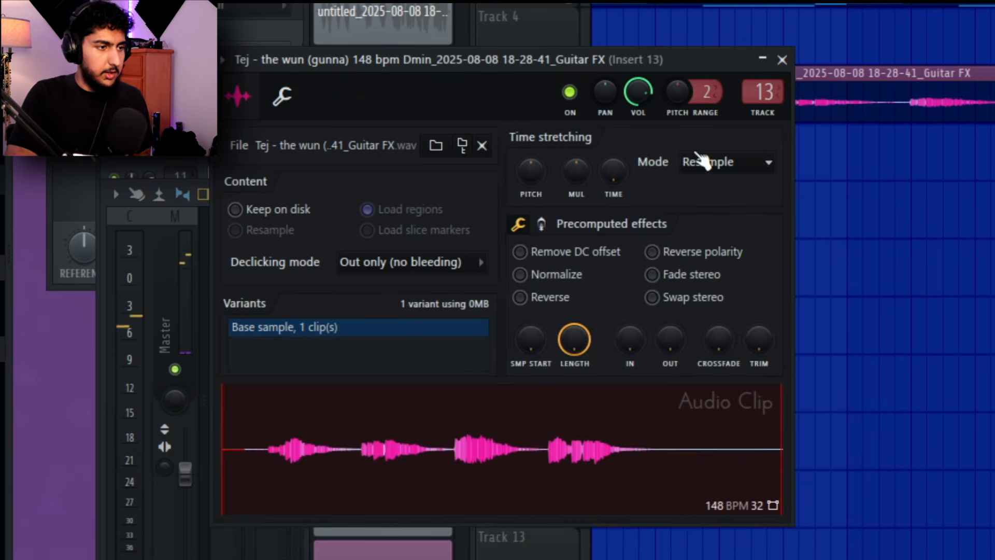
Set the rendered Guitar FX clip's time-stretching mode to Stretch, check its clip settings again and return to the playlist
{"action": "left_click", "coordinate": [702, 161]}
{"action": "left_click", "coordinate": [706, 218]}
{"action": "left_click", "coordinate": [902, 75]}
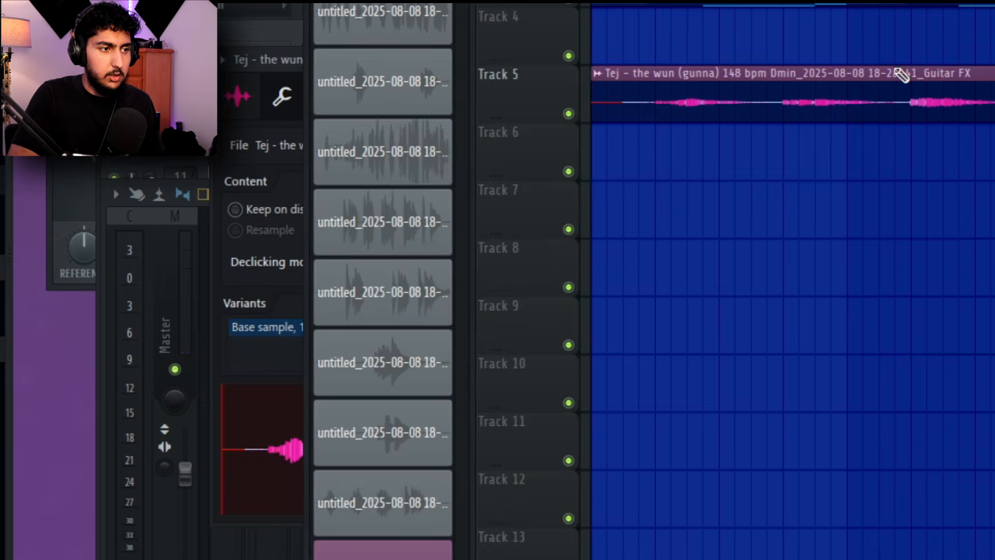
{"action": "double_click", "coordinate": [900, 114]}
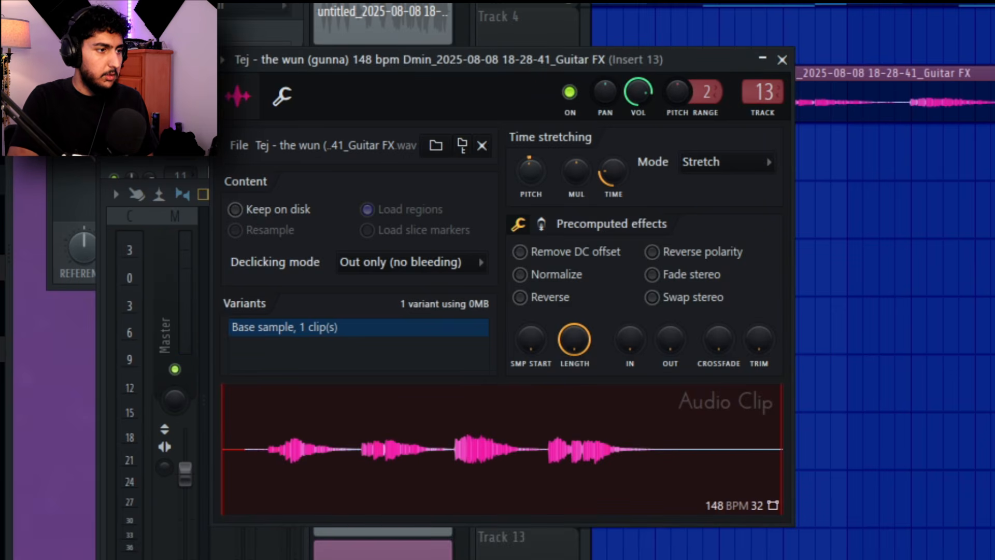
{"action": "key", "text": "F5"}
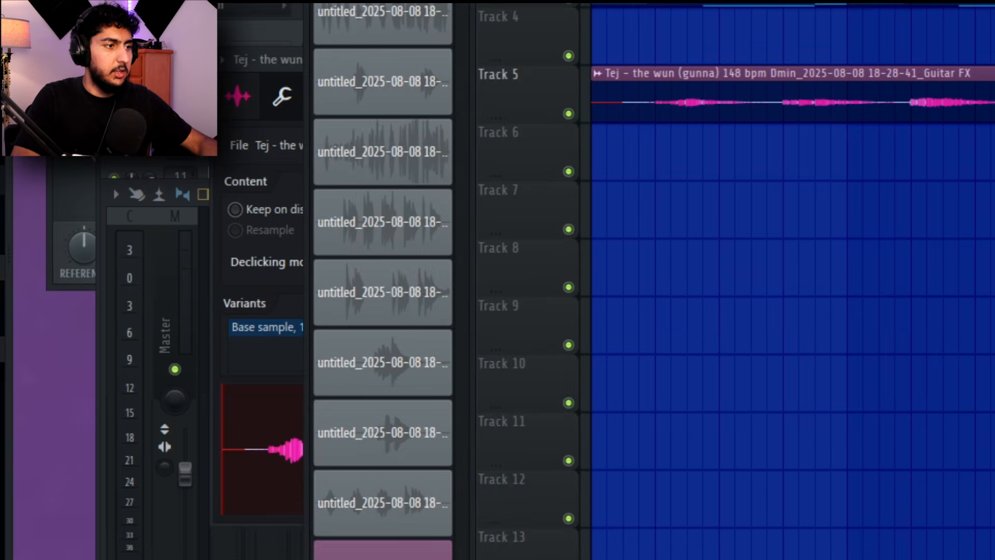
Show the channel rack, try transposing Pattern 1, and undo the last change to its clip on Track 3
{"action": "left_click", "coordinate": [367, 105]}
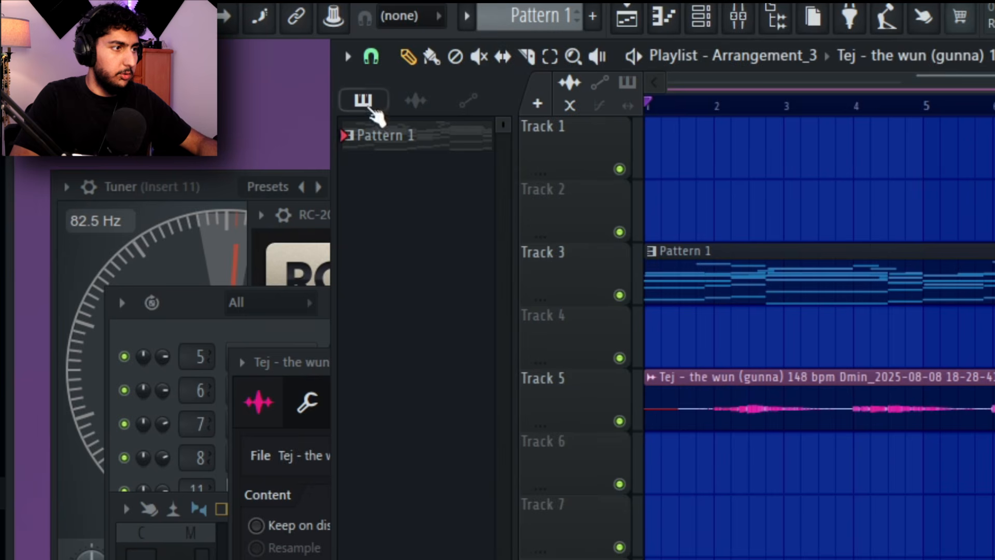
{"action": "left_click", "coordinate": [418, 140]}
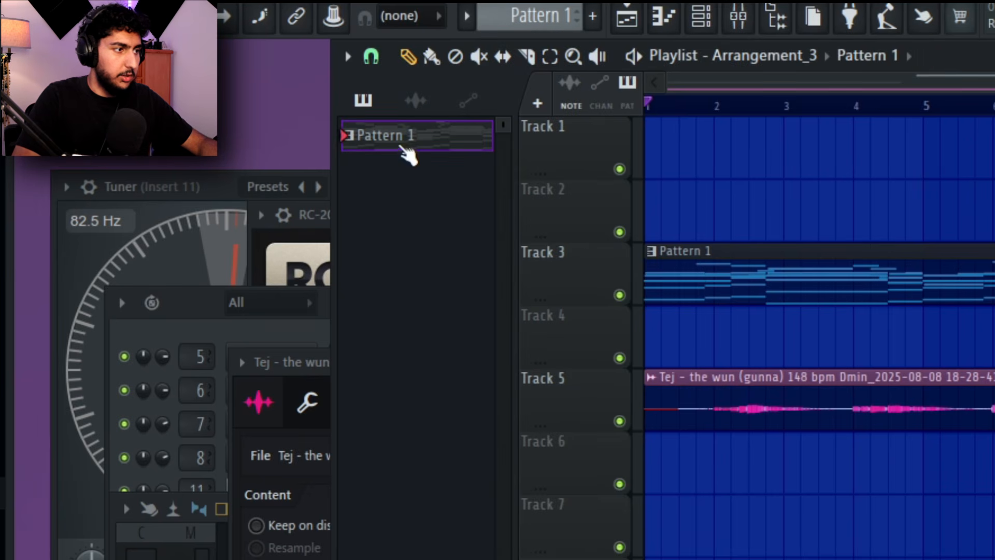
{"action": "left_click", "coordinate": [176, 332]}
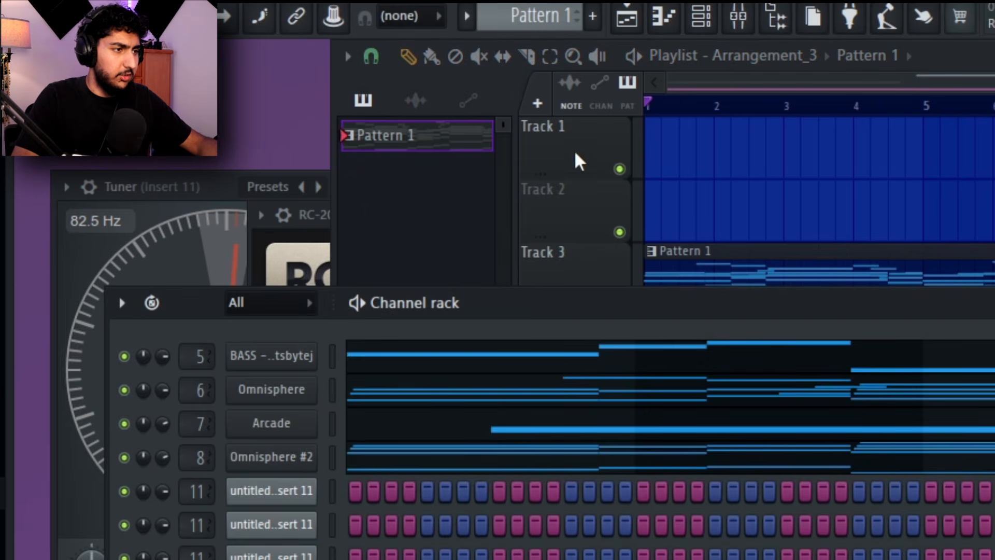
{"action": "left_click", "coordinate": [469, 138]}
{"action": "right_click", "coordinate": [467, 143]}
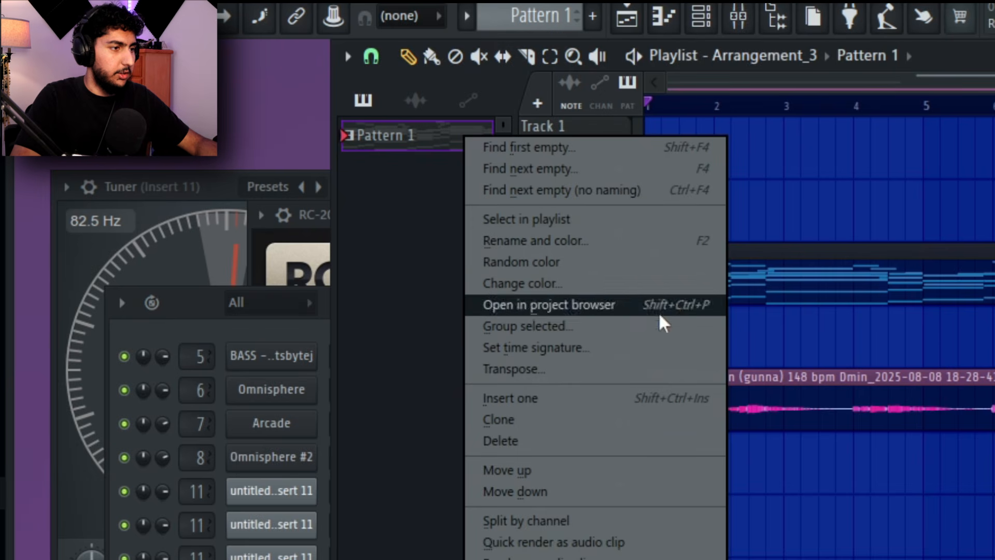
{"action": "left_click", "coordinate": [543, 369]}
{"action": "key", "text": "Return"}
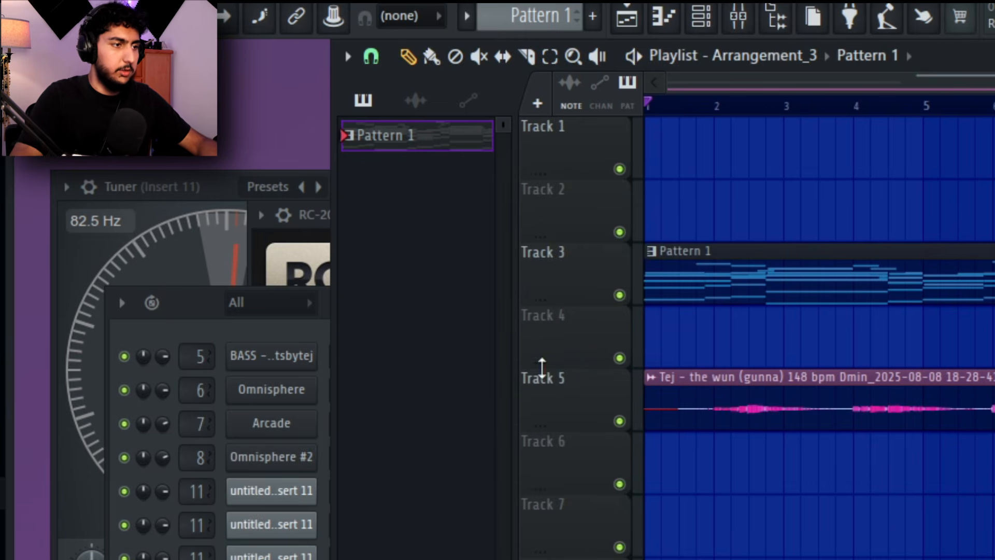
{"action": "right_click", "coordinate": [856, 250]}
{"action": "key", "text": "ctrl+z"}
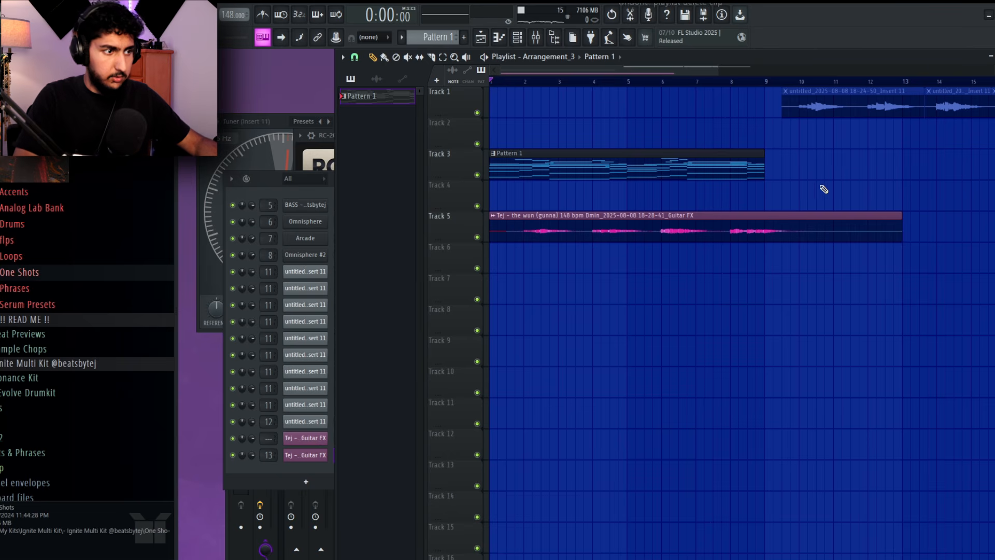
Play the arrangement, shorten the Guitar FX clip on Track 5 to end at bar 10, and set the time selection to bars 1 to 9
{"action": "key", "text": "space"}
{"action": "scroll", "coordinate": [801, 206], "scroll_direction": "down", "scroll_amount": 1}
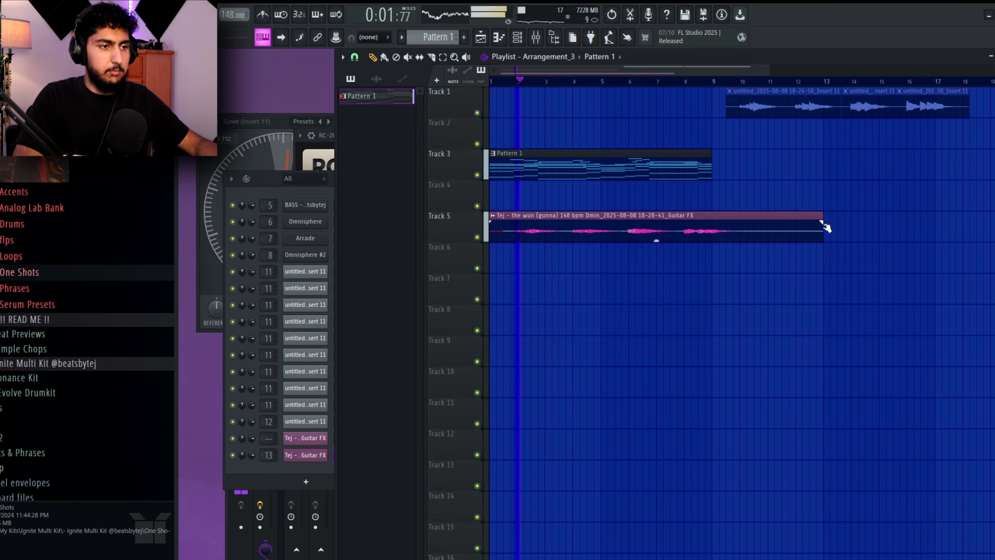
{"action": "left_click_drag", "start_coordinate": [826, 226], "coordinate": [740, 228]}
{"action": "scroll", "coordinate": [795, 210], "scroll_direction": "down", "scroll_amount": 1}
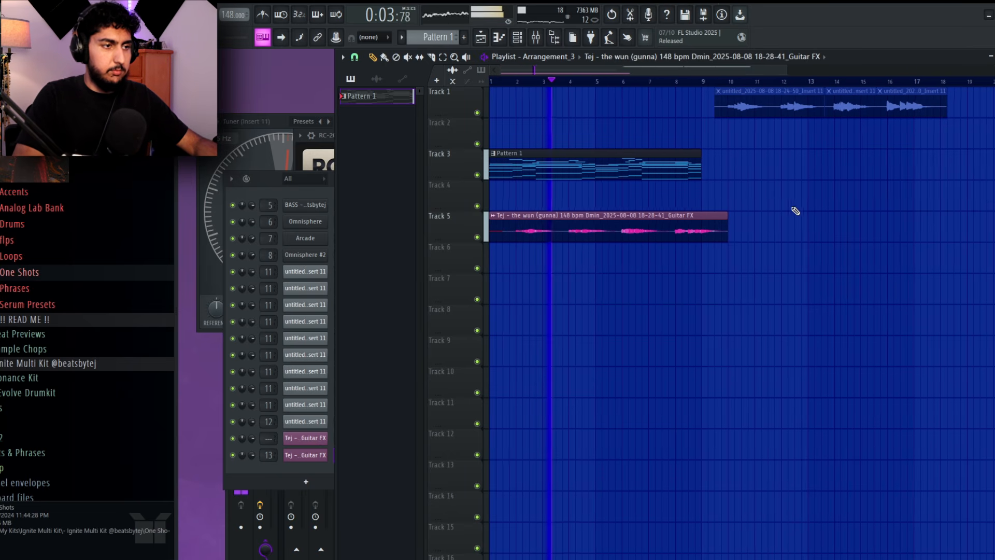
{"action": "left_click_drag", "start_coordinate": [702, 82], "coordinate": [482, 85]}
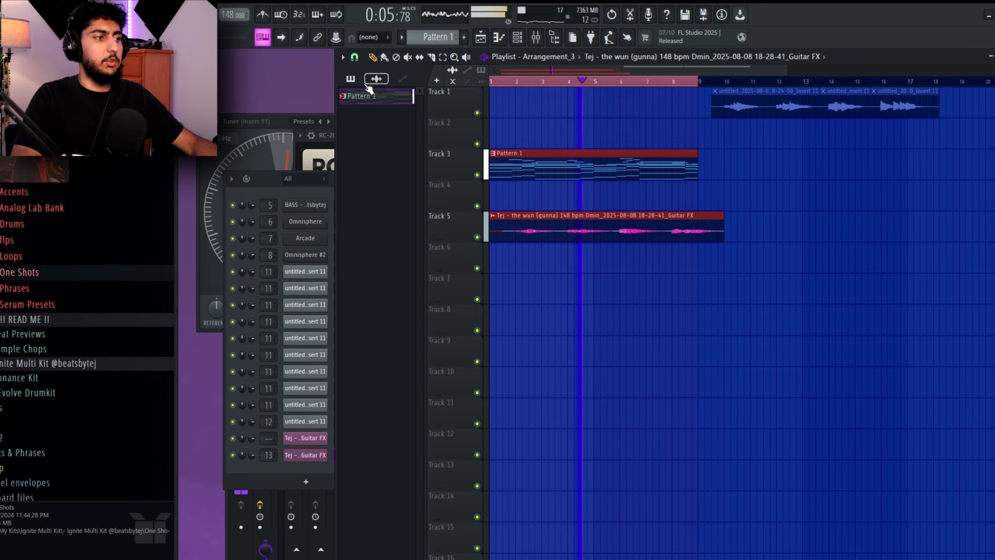
Mute the Guitar FX clip on Track 5 and split Pattern 1 by channel
{"action": "right_click", "coordinate": [641, 223], "text": "alt"}
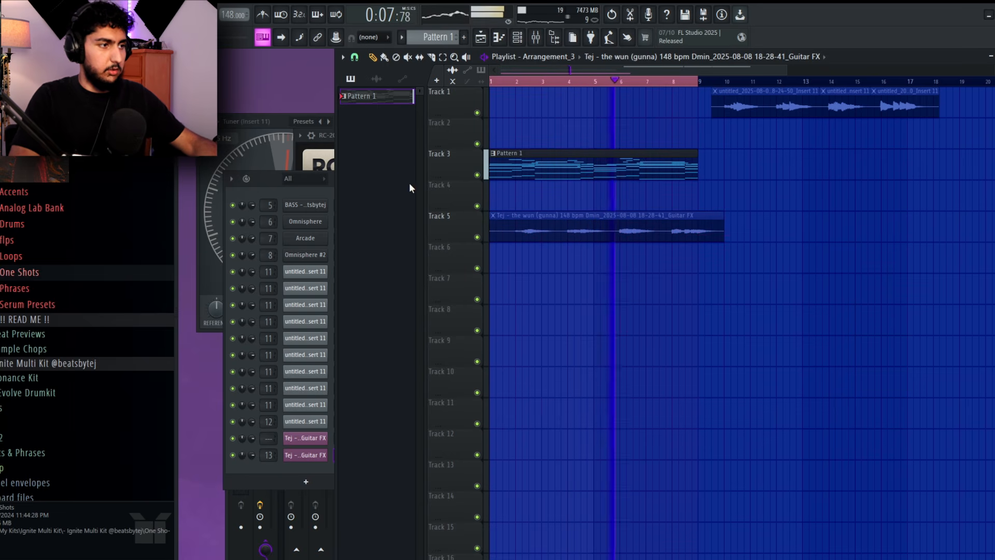
{"action": "right_click", "coordinate": [373, 96]}
{"action": "left_click", "coordinate": [400, 267]}
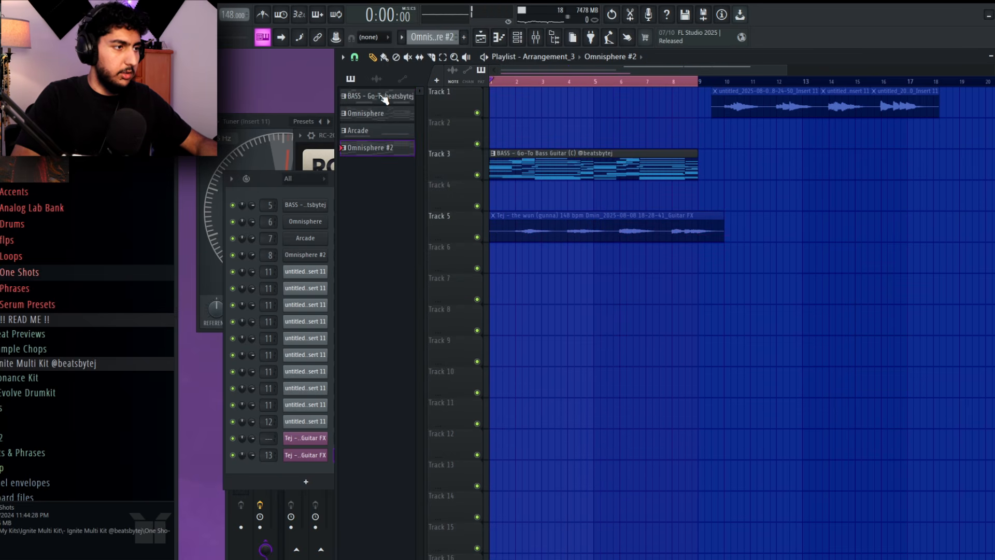
Place the BASS, Omnisphere, Arcade and Omnisphere #2 patterns at bar 1 on Tracks 6 to 9 and delete the clip on Track 3
{"action": "left_click_drag", "start_coordinate": [379, 100], "coordinate": [499, 255]}
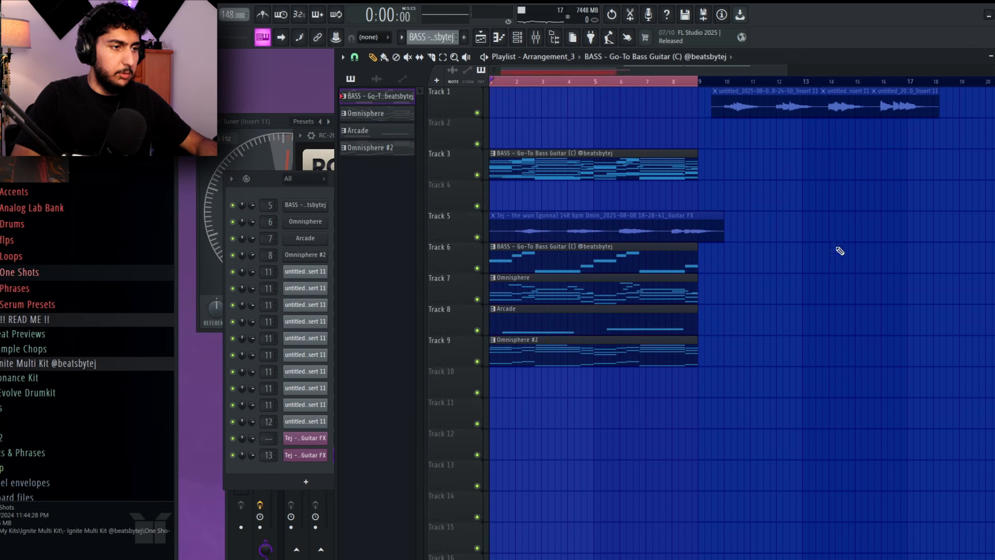
{"action": "right_click", "coordinate": [678, 167]}
{"action": "key", "text": "ctrl+d"}
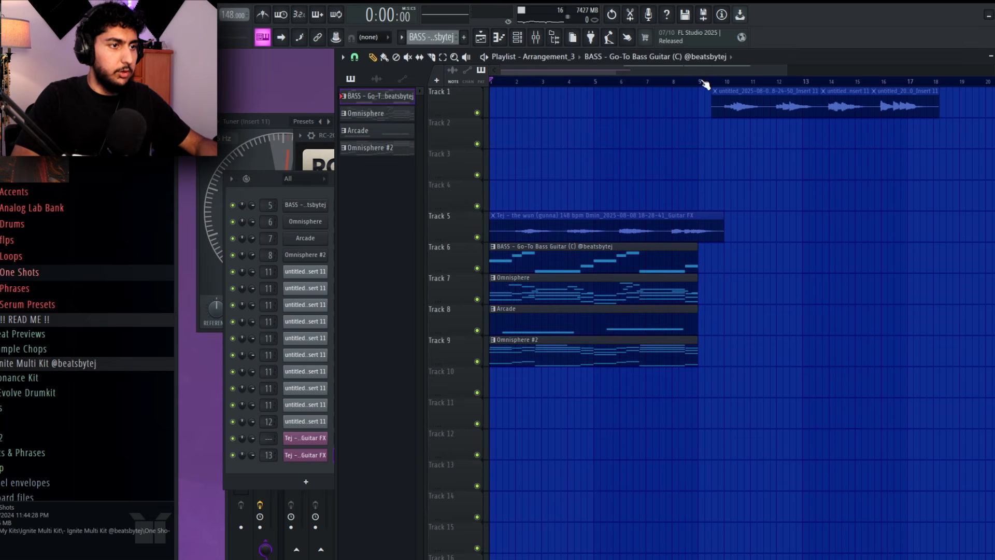
Set the time selection to bars 1 to 9 again and place a new empty pattern at bar 1 on Track 11
{"action": "left_click_drag", "start_coordinate": [704, 83], "coordinate": [429, 123]}
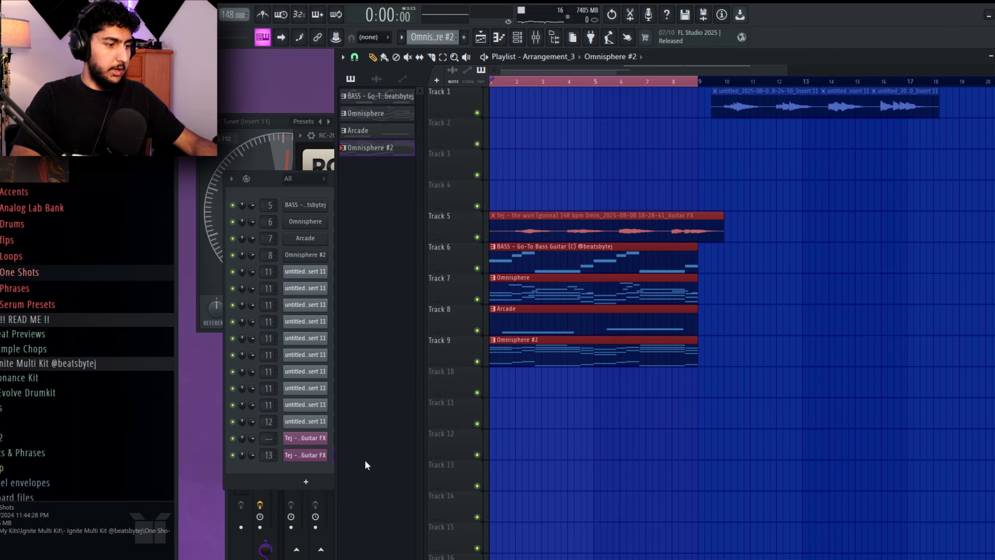
{"action": "key", "text": "F4"}
{"action": "key", "text": "Return"}
{"action": "left_click", "coordinate": [506, 390]}
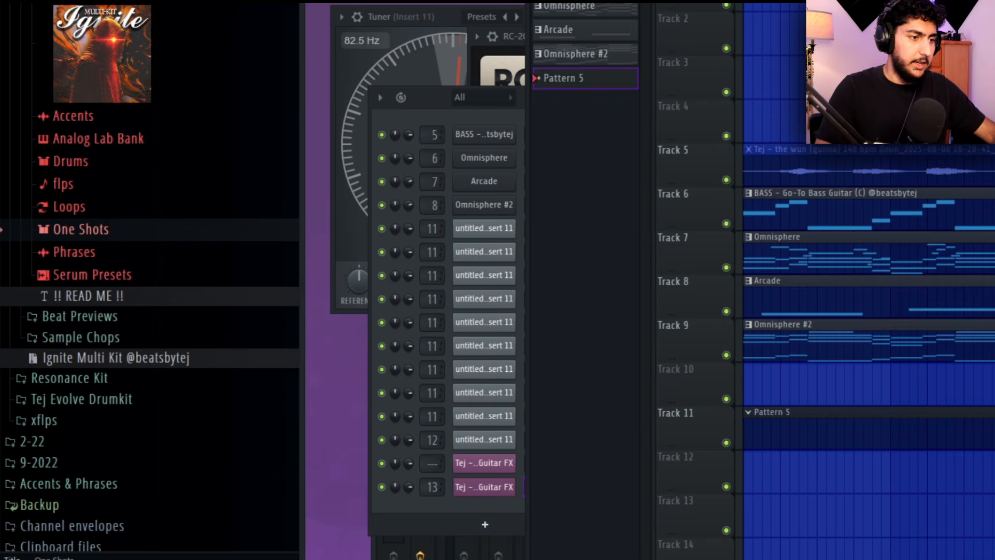
Browse the E: drive and open the Gunna - One Of Wun (Deconstructed Kit) folder
{"action": "scroll", "coordinate": [171, 250], "scroll_direction": "down", "scroll_amount": 8}
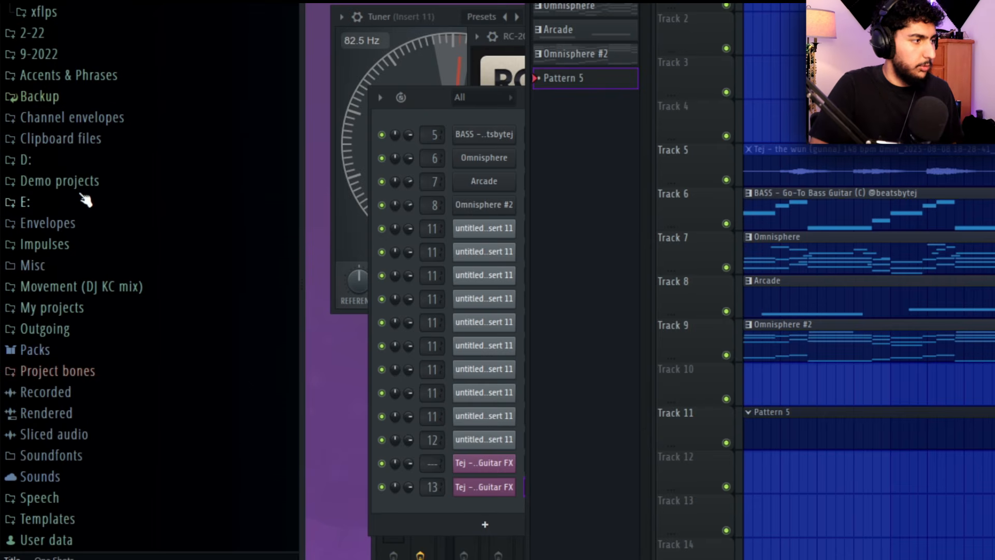
{"action": "left_click", "coordinate": [88, 198]}
{"action": "scroll", "coordinate": [208, 155], "scroll_direction": "down", "scroll_amount": 1}
{"action": "left_click", "coordinate": [212, 164]}
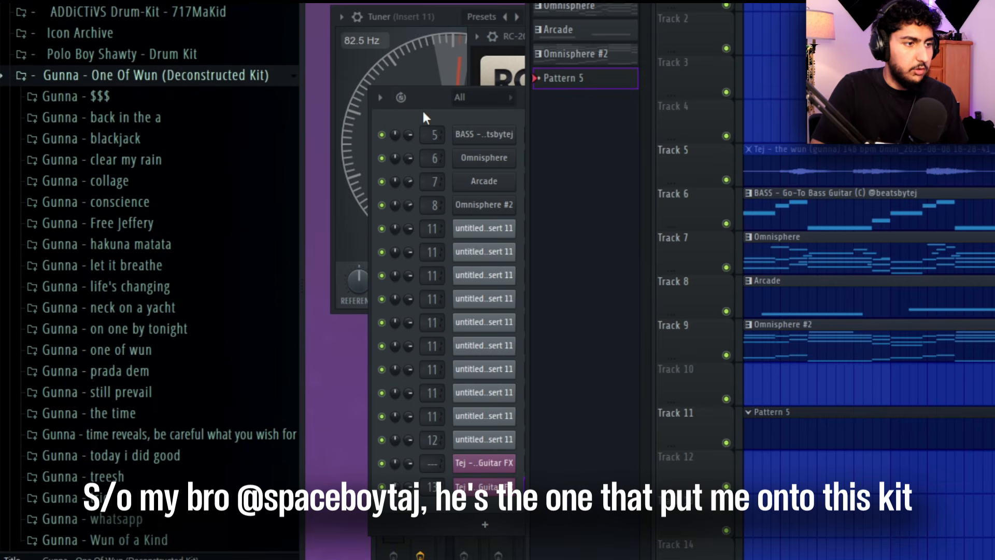
Add the Gunna - $$$ Rim channel with hits on steps 9, 25, 41 and 57, and replace its sample with a Gunna snare
{"action": "scroll", "coordinate": [860, 311], "scroll_direction": "down", "scroll_amount": 3}
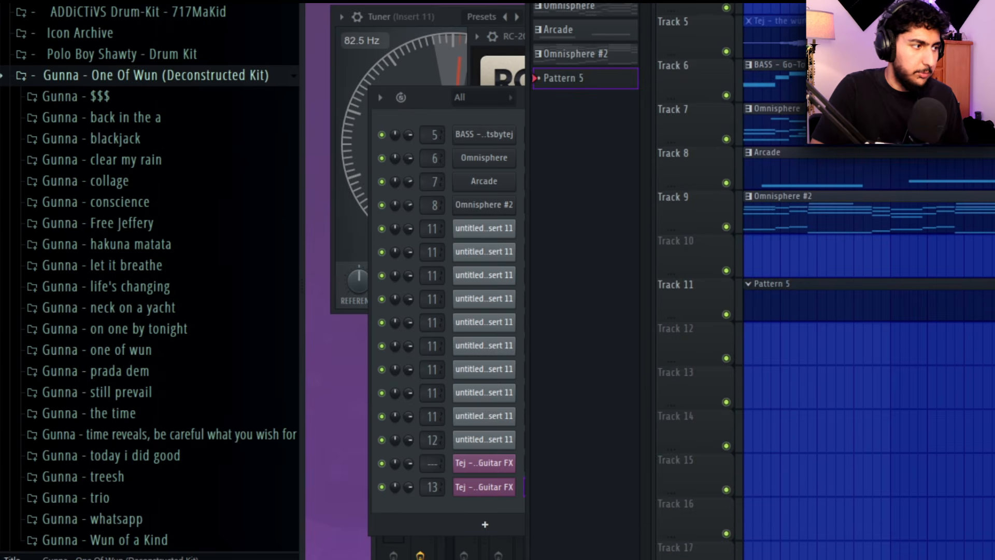
{"action": "left_click", "coordinate": [435, 112]}
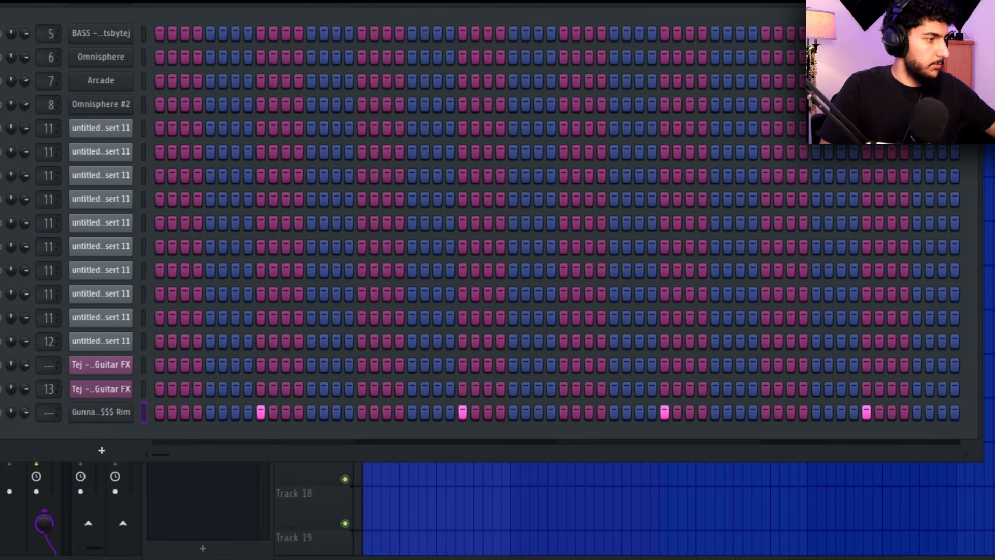
{"action": "left_click_drag", "start_coordinate": [5, 249], "coordinate": [104, 411]}
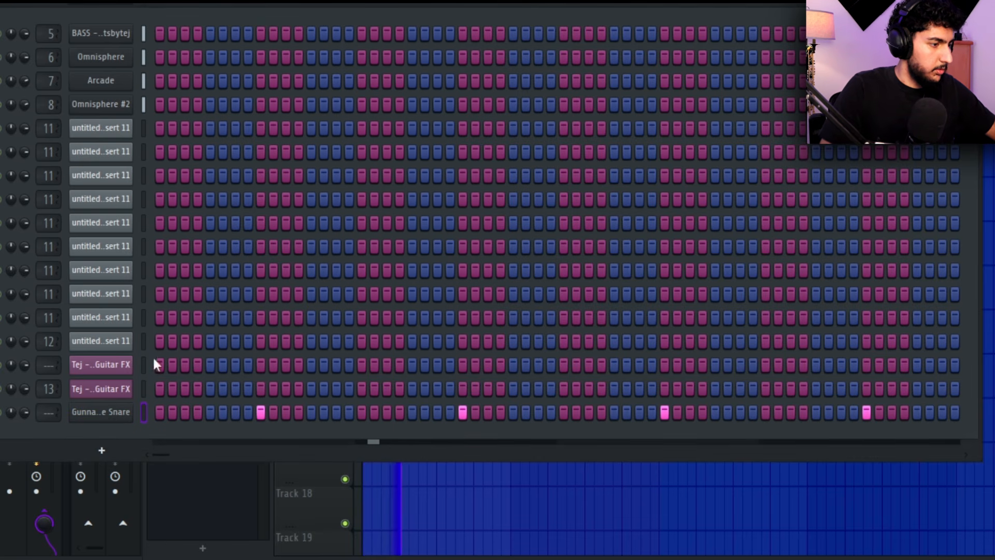
Check the snare channel's sampler settings and add the Gunna open hat, blackjack kick and blackjack rim as channels
{"action": "left_click", "coordinate": [104, 412]}
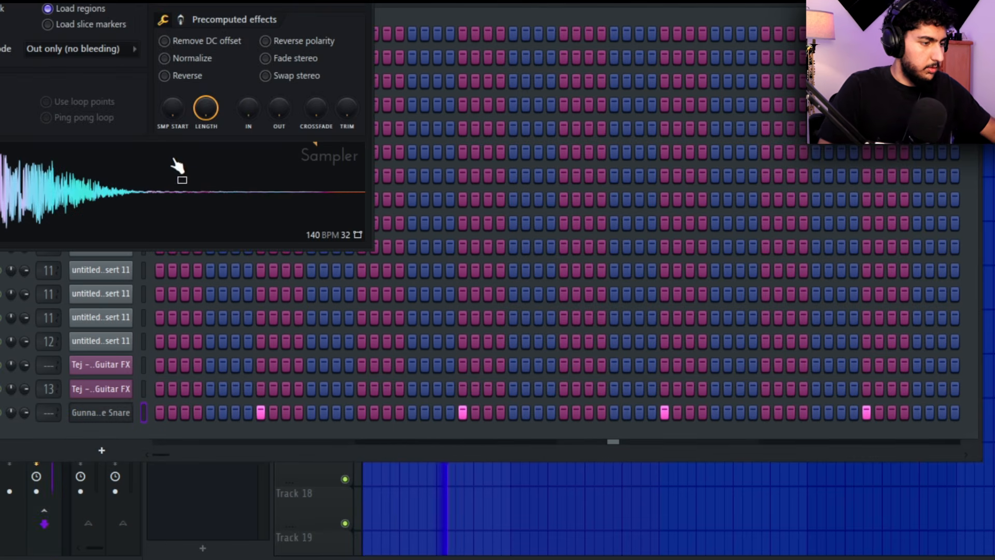
{"action": "right_click", "coordinate": [125, 408]}
{"action": "left_click", "coordinate": [98, 418]}
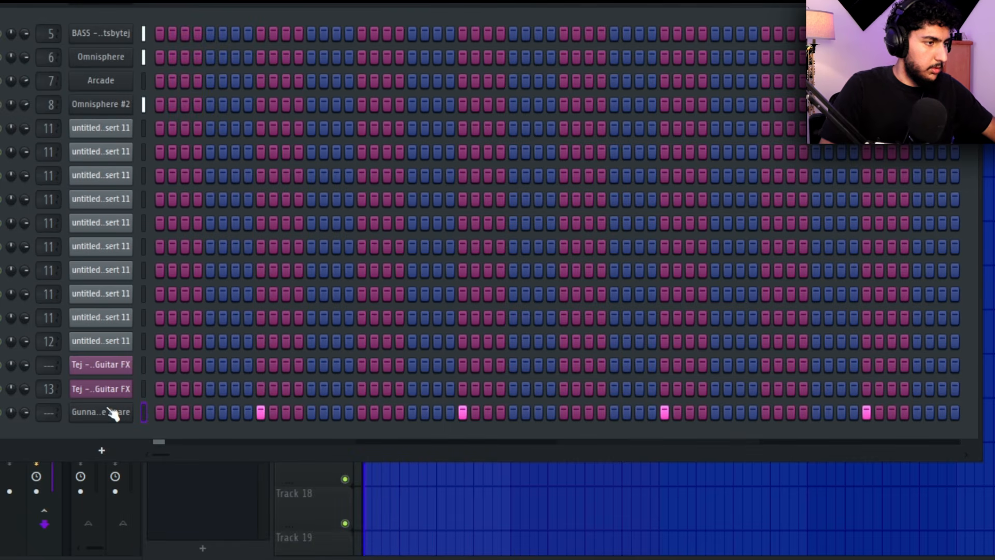
{"action": "left_click", "coordinate": [110, 412]}
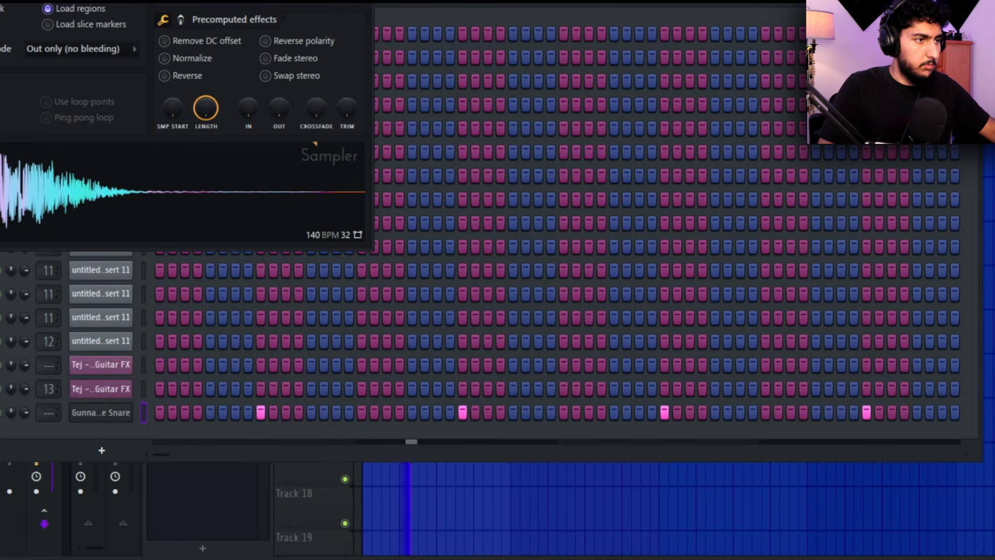
{"action": "left_click", "coordinate": [118, 414]}
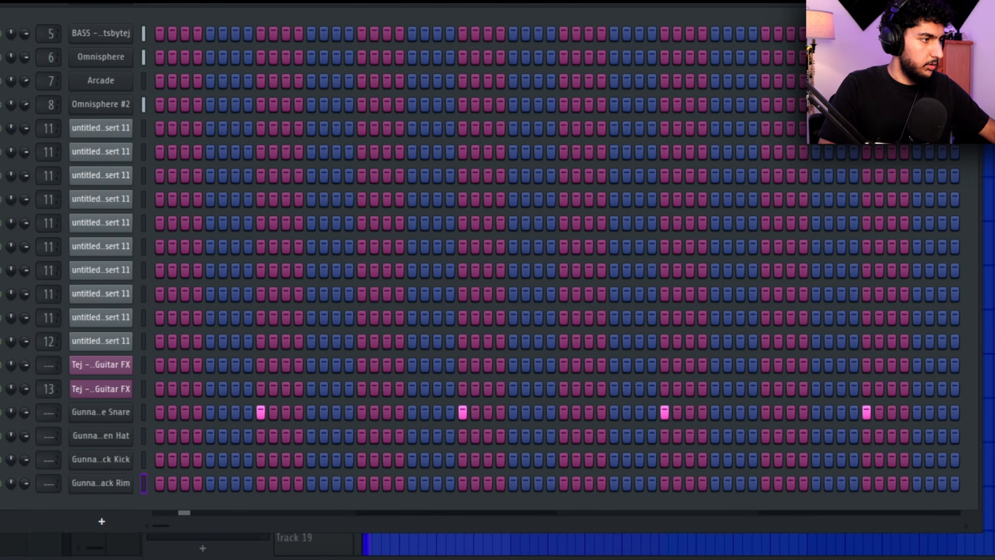
Add the Gunna - blackjack Hi Hat as a channel and fill every 2 steps
{"action": "left_click_drag", "start_coordinate": [16, 516], "coordinate": [116, 502]}
{"action": "right_click", "coordinate": [116, 504]}
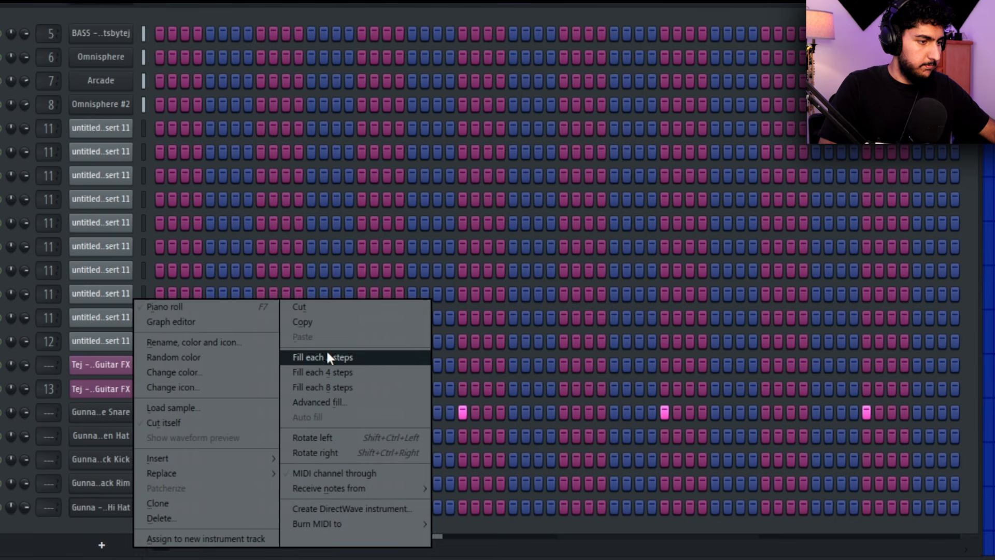
{"action": "left_click", "coordinate": [326, 349]}
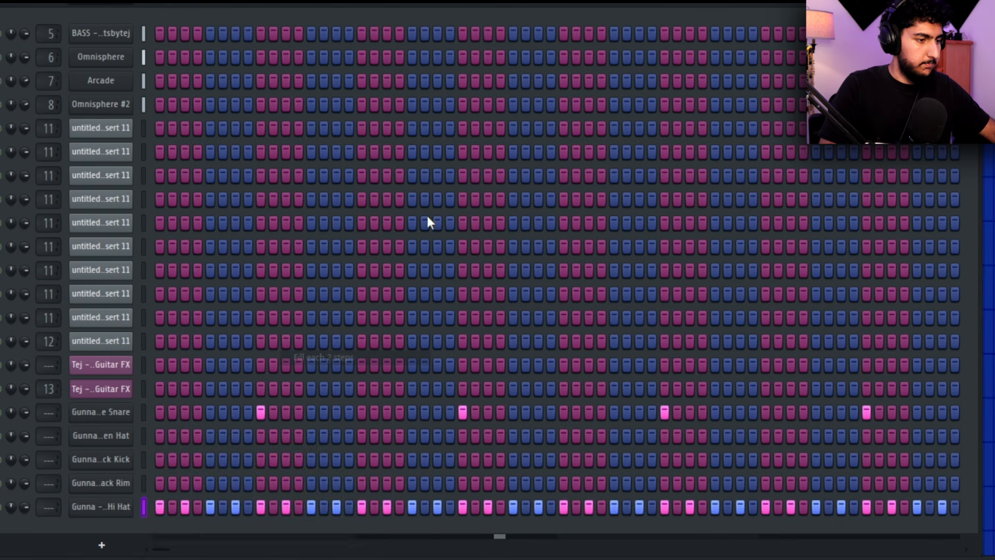
Set the Hi Hat channel's time-stretching time to (none) and close its sampler settings
{"action": "left_click", "coordinate": [85, 511]}
{"action": "right_click", "coordinate": [316, 70]}
{"action": "left_click", "coordinate": [354, 80]}
{"action": "right_click", "coordinate": [325, 59]}
{"action": "left_click", "coordinate": [337, 67]}
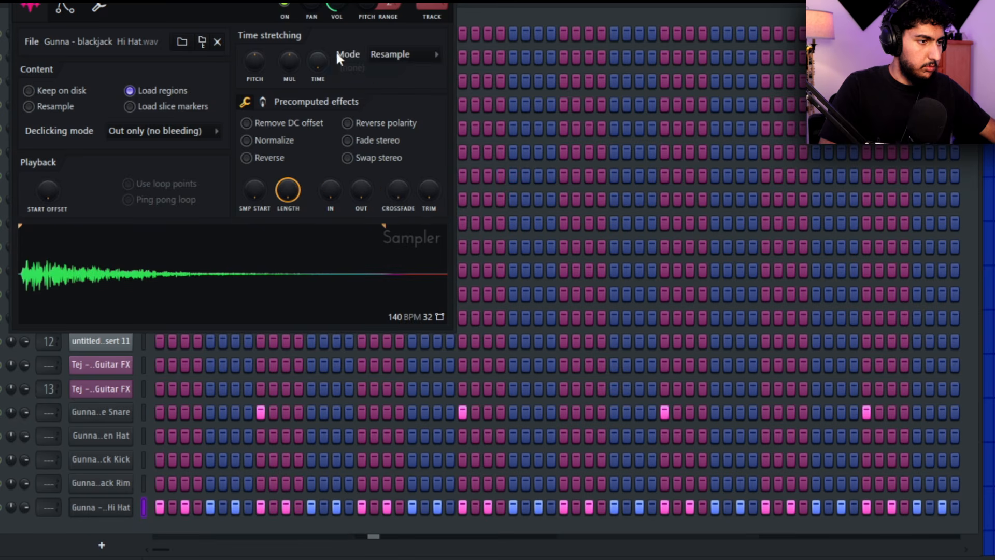
{"action": "left_click", "coordinate": [526, 15]}
Try a rim hit on step 19, remove it, and place rim hits on steps 29 to 31
{"action": "left_click", "coordinate": [114, 483]}
{"action": "left_click", "coordinate": [387, 483]}
{"action": "right_click", "coordinate": [387, 483]}
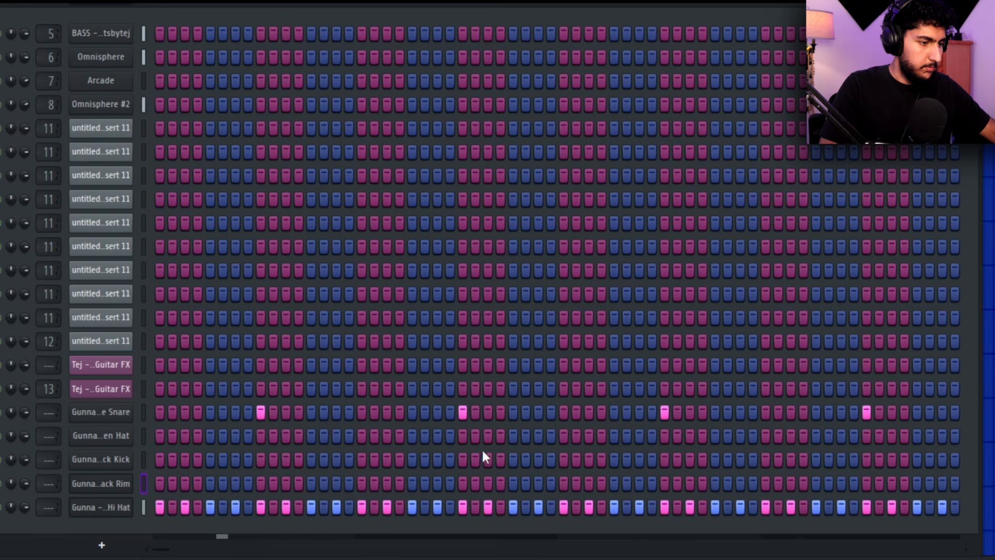
{"action": "left_click_drag", "start_coordinate": [513, 483], "coordinate": [539, 482]}
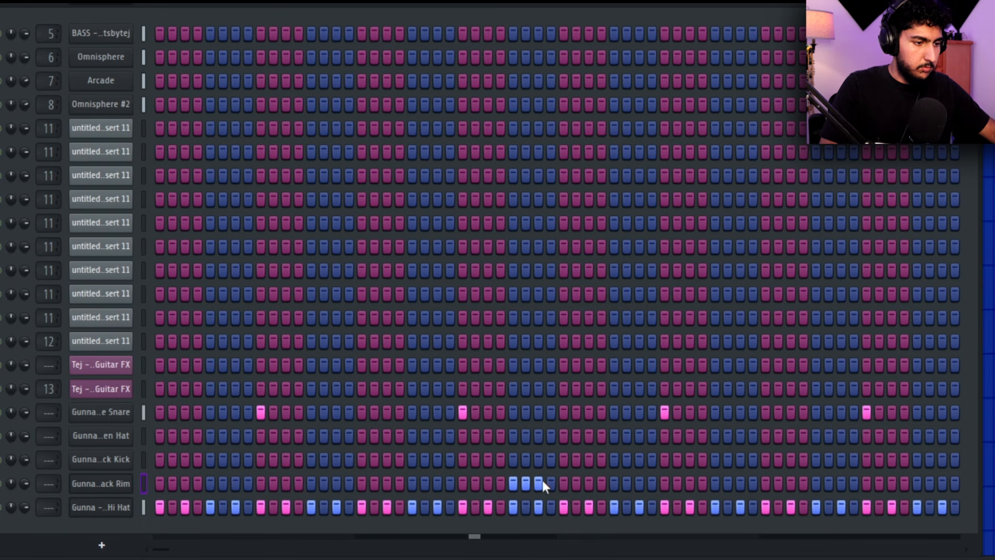
Open the blackjack Rim in the piano roll and adjust the three notes' velocities so they rise in sequence
{"action": "right_click", "coordinate": [124, 484]}
{"action": "left_click", "coordinate": [173, 321]}
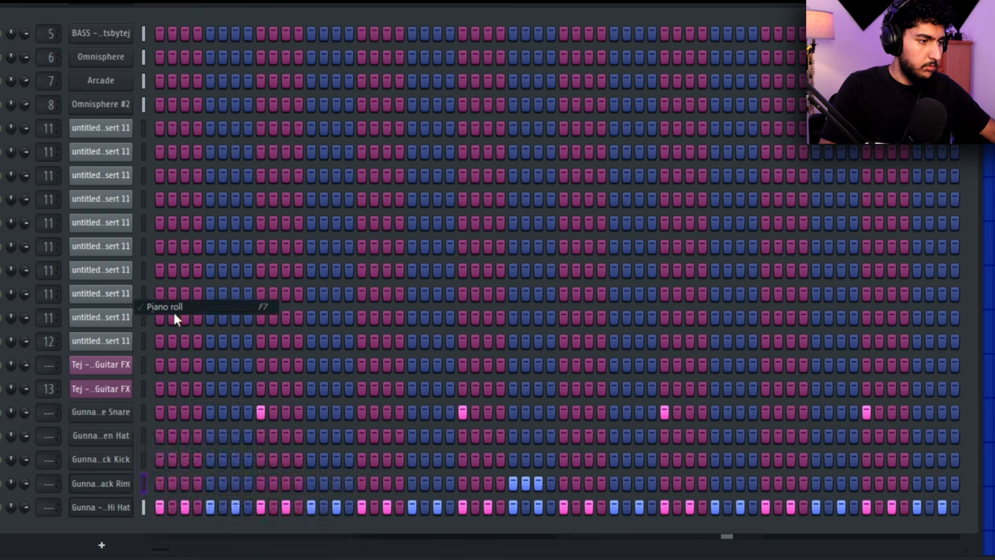
{"action": "scroll", "coordinate": [351, 233], "scroll_direction": "up", "scroll_amount": 2}
{"action": "key", "text": "ctrl+a"}
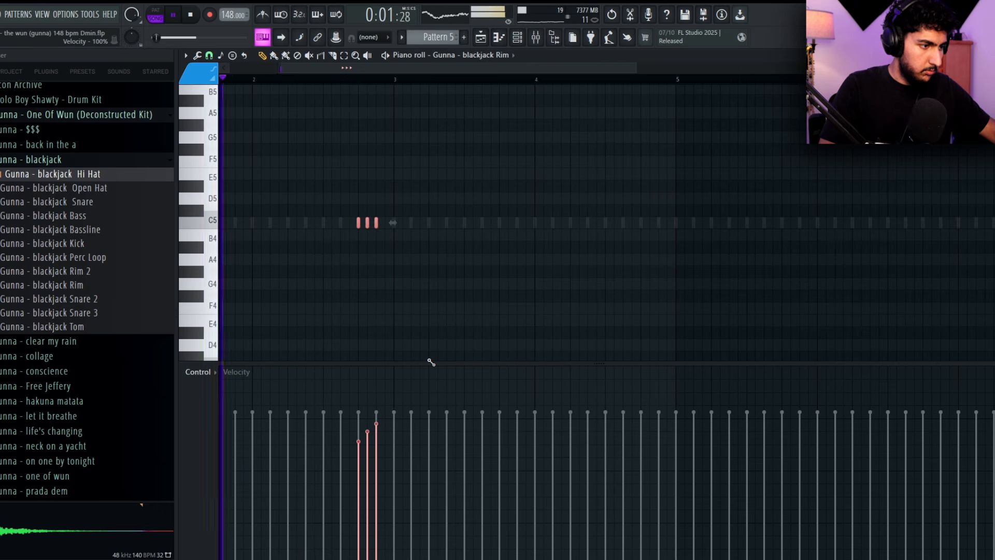
{"action": "left_click_drag", "start_coordinate": [429, 359], "coordinate": [425, 339]}
{"action": "scroll", "coordinate": [452, 245], "scroll_direction": "down", "scroll_amount": 2}
{"action": "right_click", "coordinate": [613, 250]}
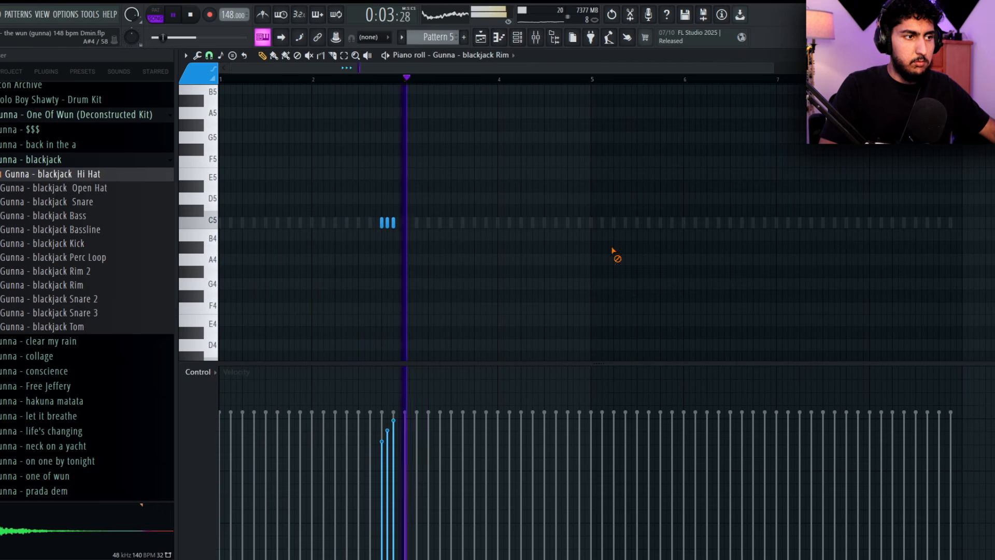
Restart playback with the metronome on and move the three rim notes one bar later, to the end of bar 3
{"action": "key", "text": "space"}
{"action": "key", "text": "space"}
{"action": "left_click", "coordinate": [263, 15]}
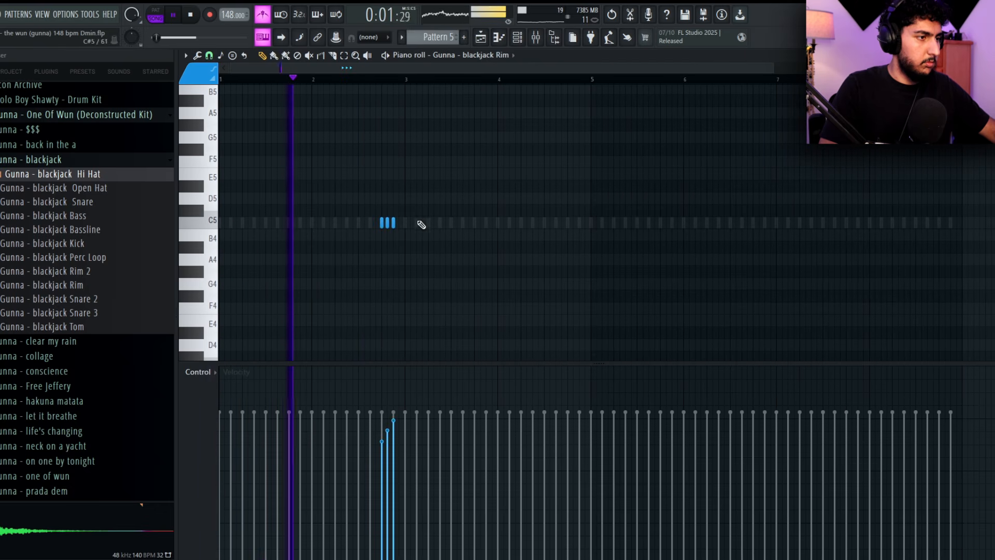
{"action": "key", "text": "ctrl+a"}
{"action": "left_click_drag", "start_coordinate": [383, 223], "coordinate": [476, 222]}
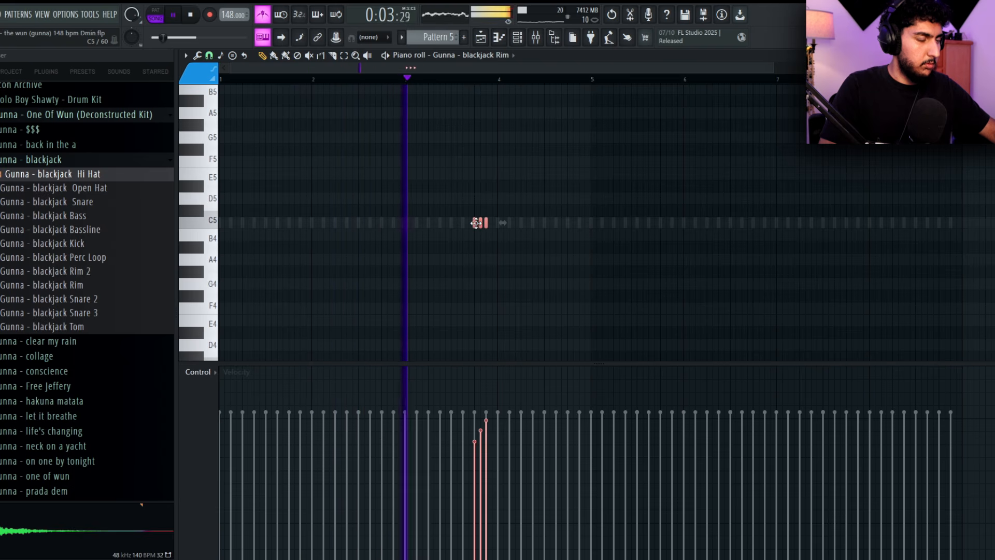
{"action": "left_click", "coordinate": [538, 173], "text": "ctrl"}
Select bars 1 to 5 in the piano roll, duplicate the rim notes into the following four bars and return to the channel rack
{"action": "left_click_drag", "start_coordinate": [584, 79], "coordinate": [220, 83]}
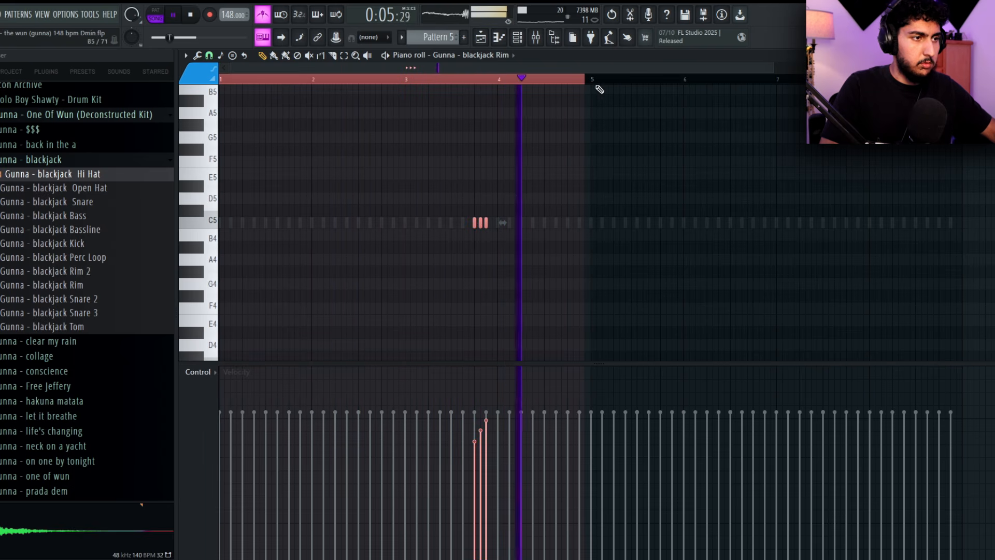
{"action": "left_click_drag", "start_coordinate": [586, 83], "coordinate": [592, 88]}
{"action": "key", "text": "ctrl+b"}
{"action": "key", "text": "ctrl+d"}
{"action": "key", "text": "F7"}
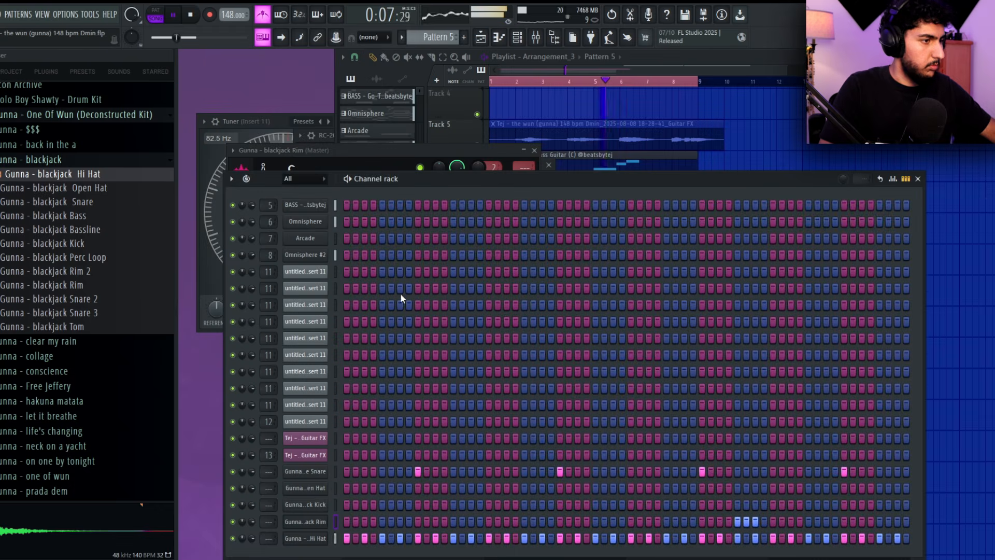
Open the first Omnisphere clip in the piano roll and simplify bar 6's melody, lowering its top D#6 note to C#6
{"action": "left_click_drag", "start_coordinate": [438, 180], "coordinate": [442, 144]}
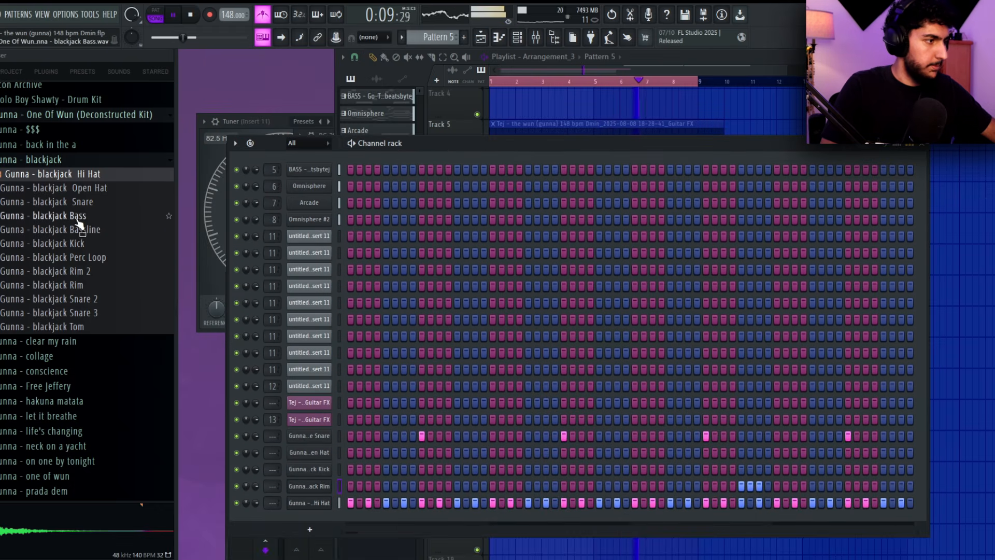
{"action": "key", "text": "F6"}
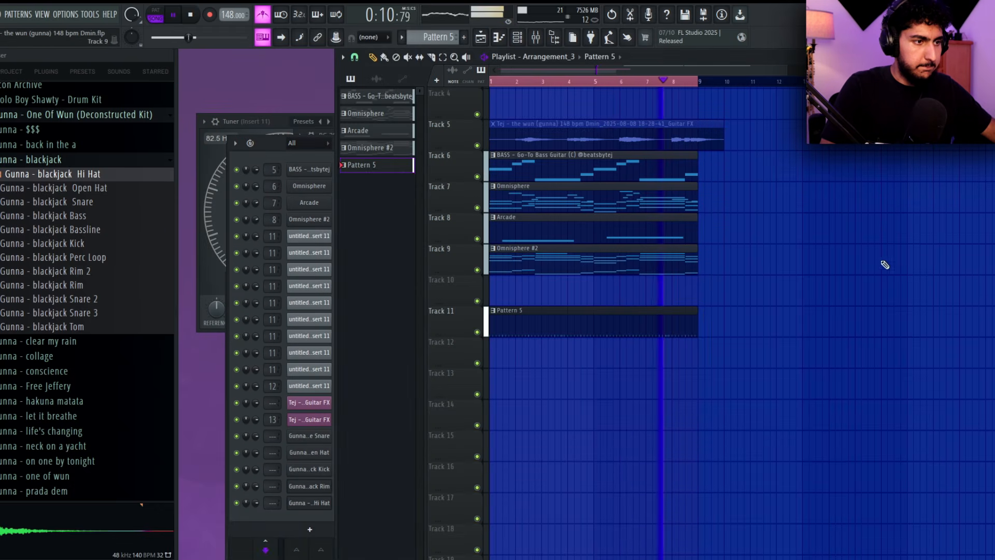
{"action": "double_click", "coordinate": [639, 196]}
{"action": "left_click", "coordinate": [658, 79]}
{"action": "scroll", "coordinate": [758, 136], "scroll_direction": "up", "scroll_amount": 3}
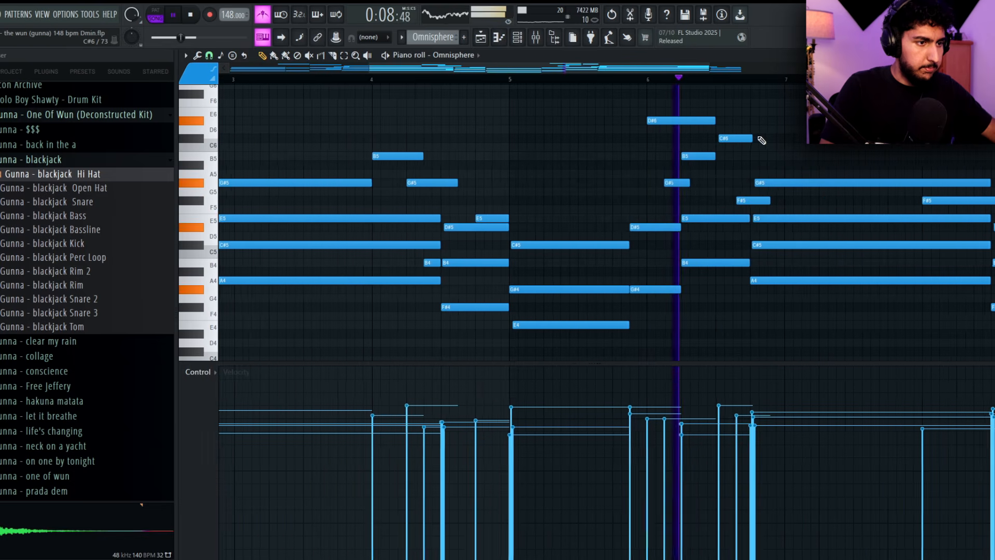
{"action": "left_click_drag", "start_coordinate": [785, 318], "coordinate": [773, 317]}
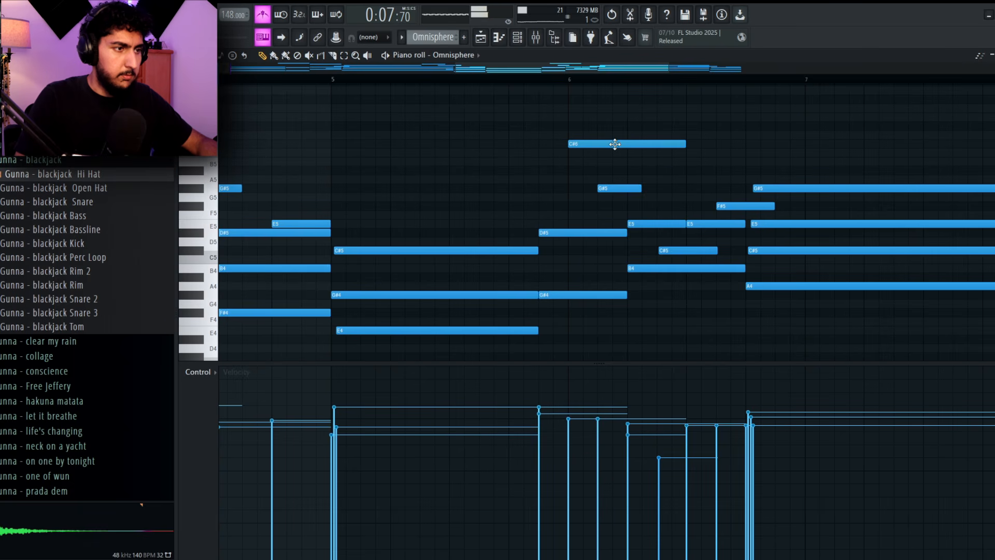
Move the short G#5 note in bar 6 later, remove the nearby short C#5 note and return to the playlist
{"action": "scroll", "coordinate": [766, 142], "scroll_direction": "down", "scroll_amount": 3}
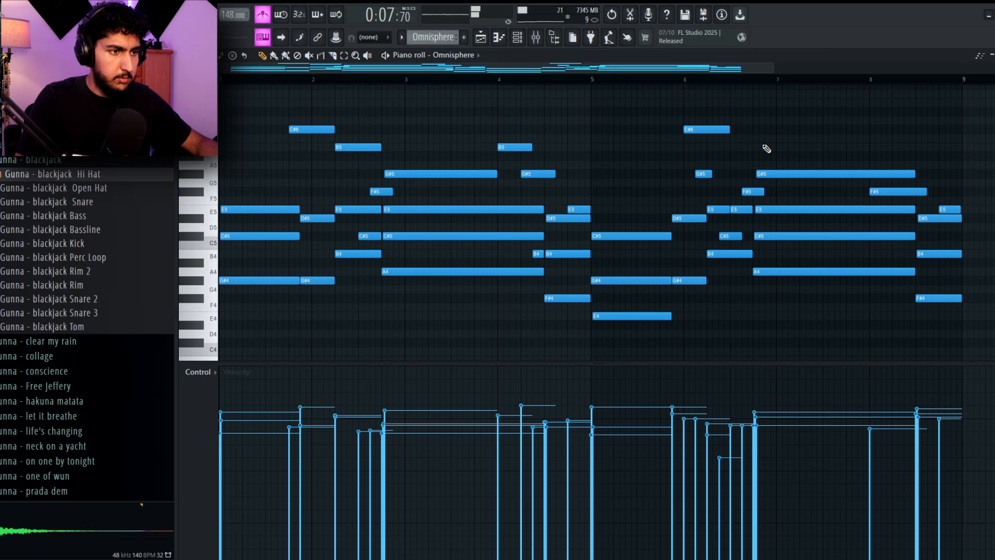
{"action": "scroll", "coordinate": [766, 150], "scroll_direction": "up", "scroll_amount": 2}
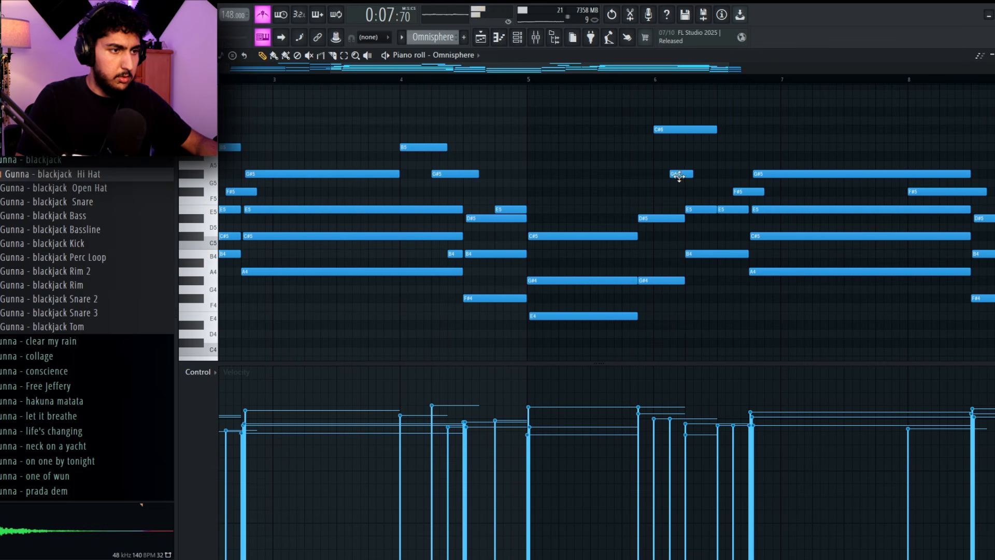
{"action": "left_click_drag", "start_coordinate": [682, 174], "coordinate": [713, 175]}
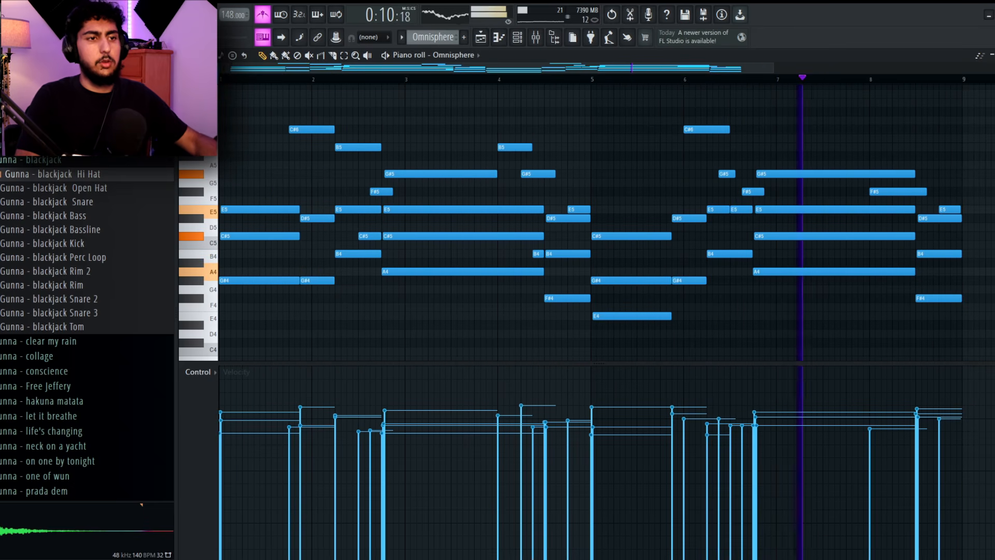
{"action": "key", "text": "F5"}
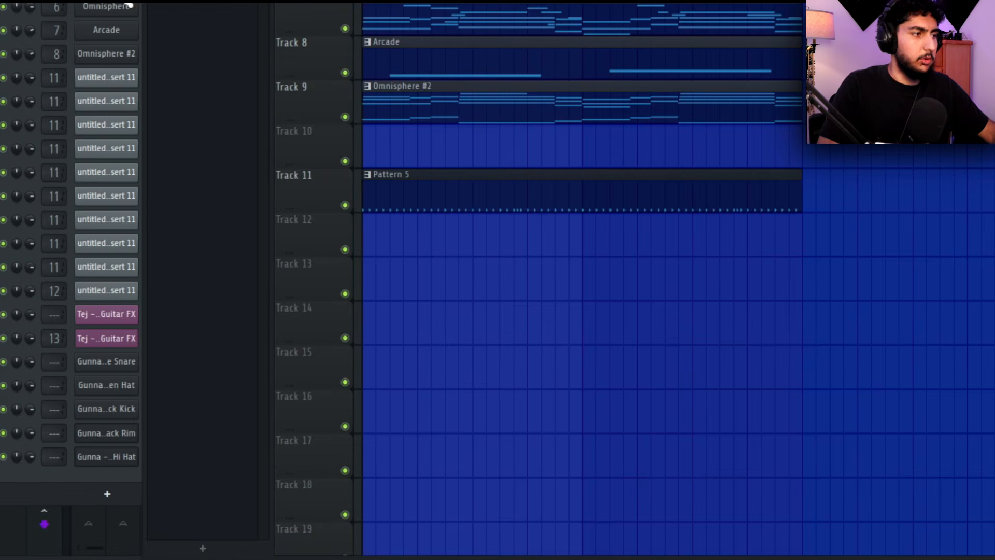
Place blackjack Kick hits on steps 1 and 7 in the channel rack and check the kick's sampler settings
{"action": "left_click", "coordinate": [127, 2]}
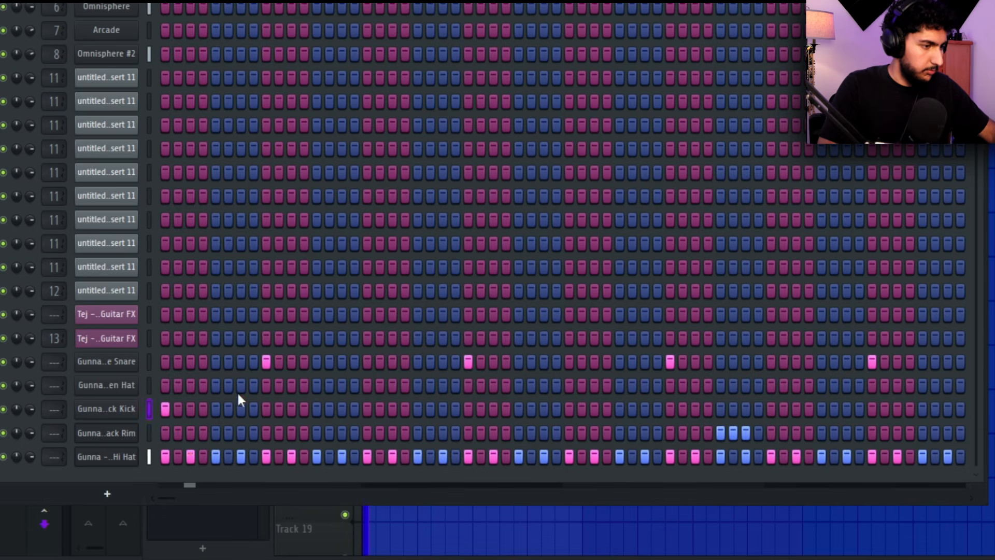
{"action": "left_click", "coordinate": [122, 409]}
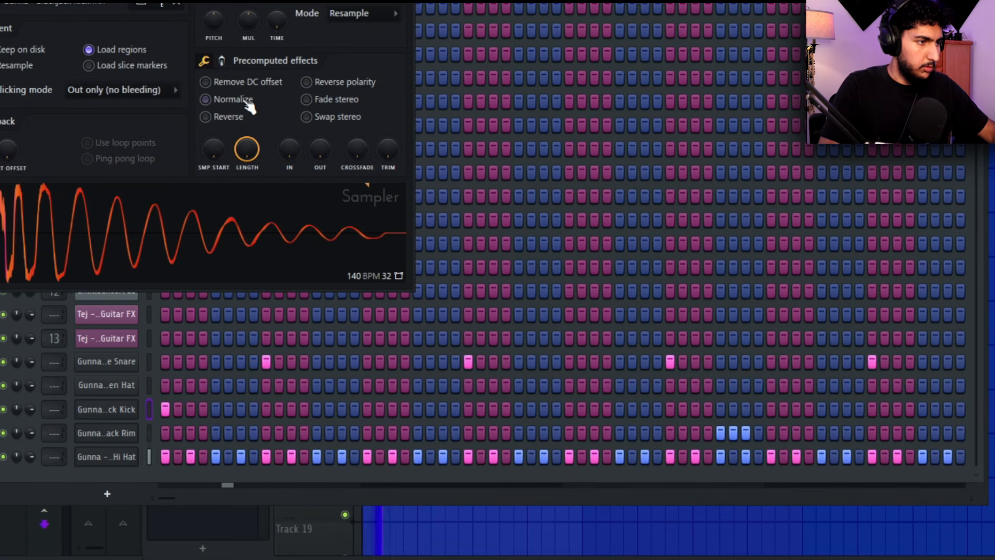
{"action": "key", "text": "Escape"}
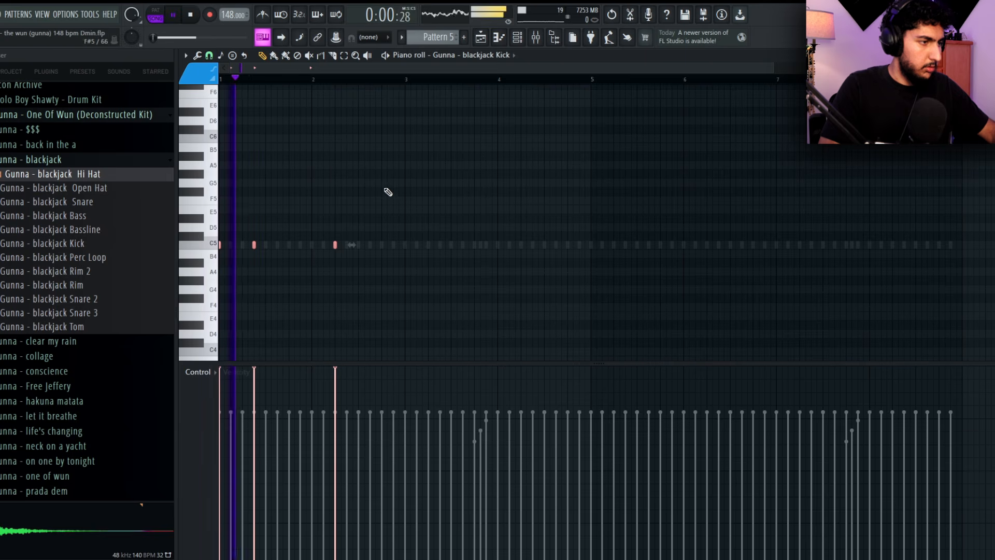
Lower the blackjack Kick notes' velocities in the piano roll and add kicks early in bar 2 and at the start of bar 3
{"action": "scroll", "coordinate": [386, 194], "scroll_direction": "down", "scroll_amount": 1}
{"action": "key", "text": "ctrl+d"}
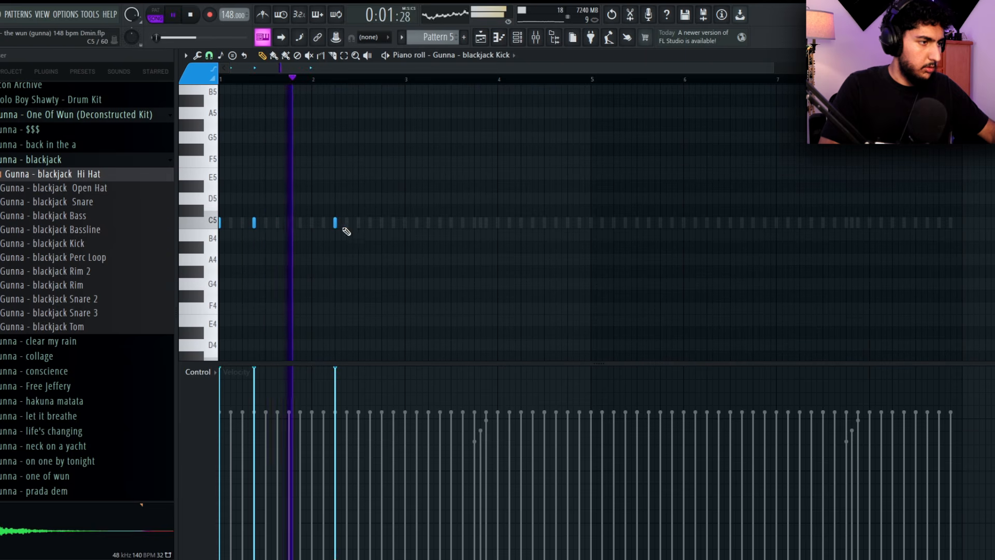
{"action": "key", "text": "space"}
{"action": "key", "text": "ctrl+a"}
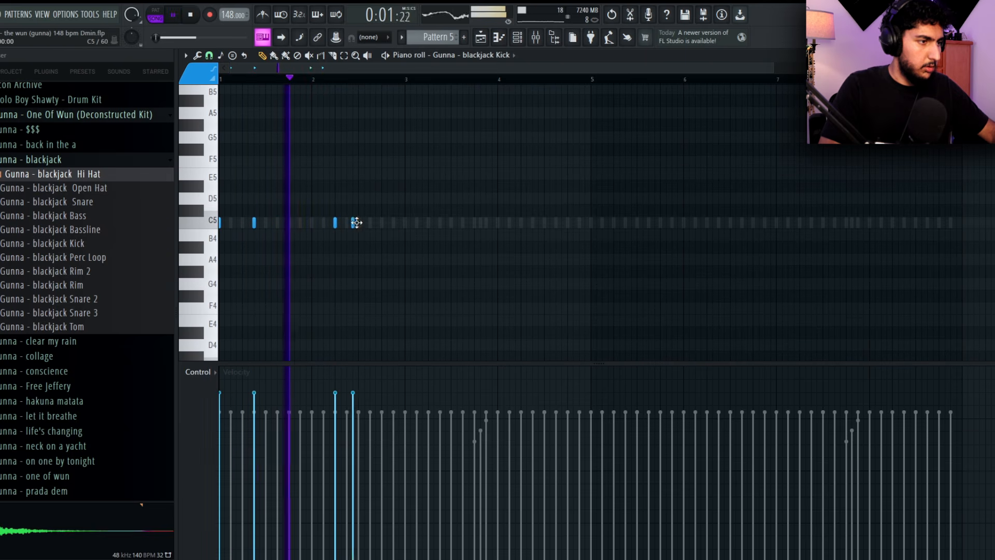
{"action": "left_click", "coordinate": [405, 222]}
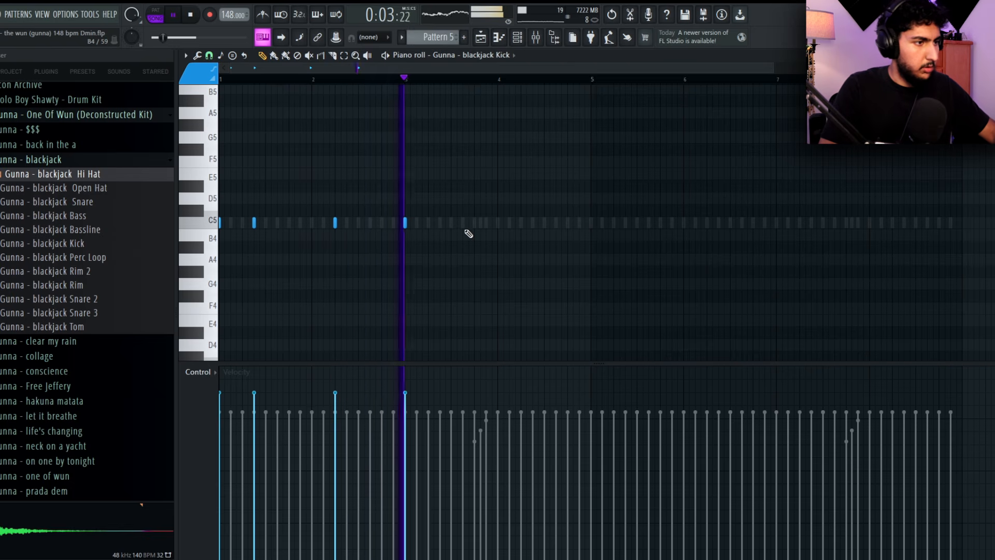
Try extra kicks near the middle of bar 3 and early in bar 4 against playback, and remove them
{"action": "left_click", "coordinate": [444, 222]}
{"action": "key", "text": "space"}
{"action": "key", "text": "Escape"}
{"action": "key", "text": "space"}
{"action": "right_click", "coordinate": [334, 466]}
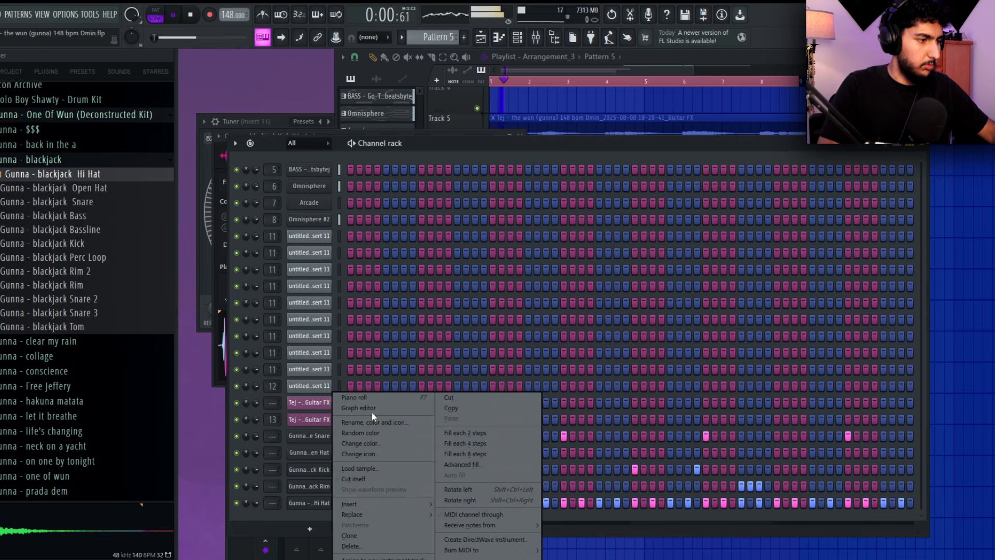
{"action": "left_click", "coordinate": [366, 398]}
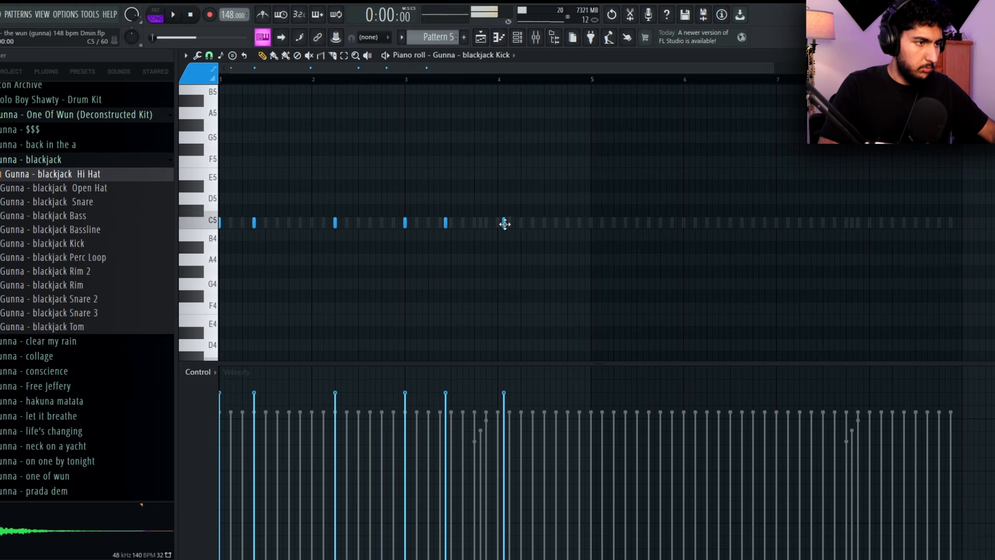
{"action": "right_click", "coordinate": [445, 223]}
{"action": "scroll", "coordinate": [447, 221], "scroll_direction": "up", "scroll_amount": 2}
{"action": "left_click", "coordinate": [444, 223]}
{"action": "right_click", "coordinate": [443, 224]}
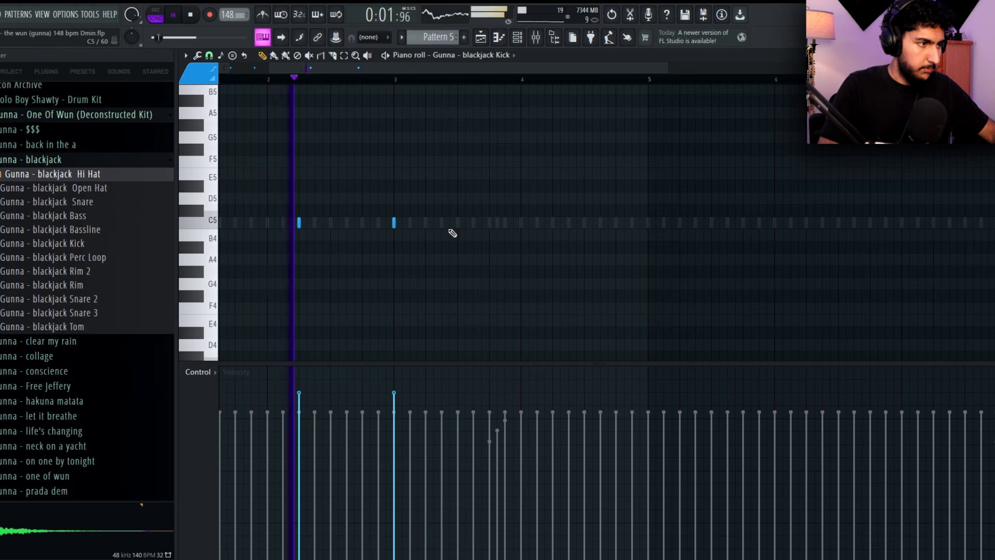
Place two kicks late in bar 3, move the pair into the first half of bar 4 and add a third kick after it
{"action": "left_click_drag", "start_coordinate": [451, 229], "coordinate": [501, 261]}
{"action": "scroll", "coordinate": [507, 243], "scroll_direction": "down", "scroll_amount": 2}
{"action": "left_click", "coordinate": [526, 217]}
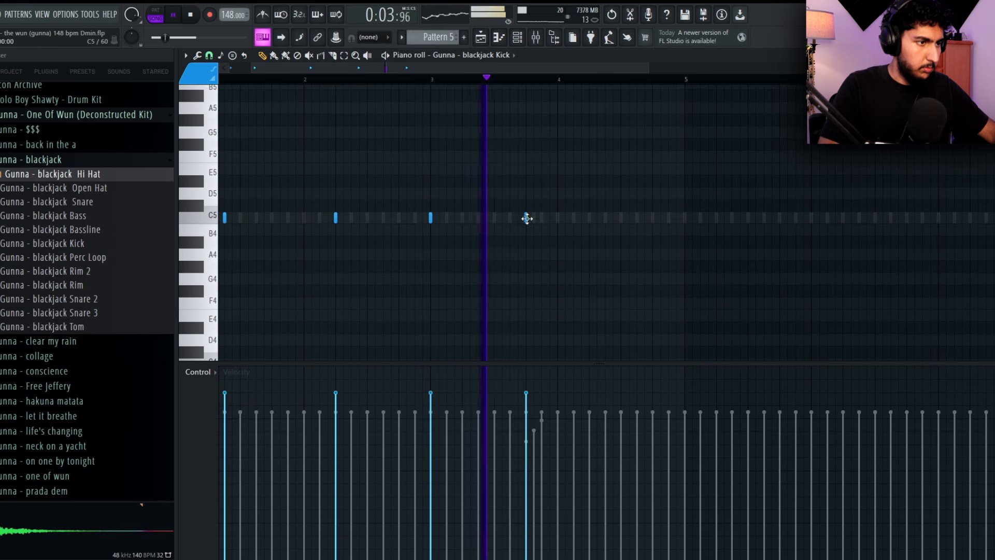
{"action": "left_click", "coordinate": [534, 217]}
{"action": "key", "text": "space"}
{"action": "right_click", "coordinate": [534, 217]}
{"action": "left_click", "coordinate": [486, 82]}
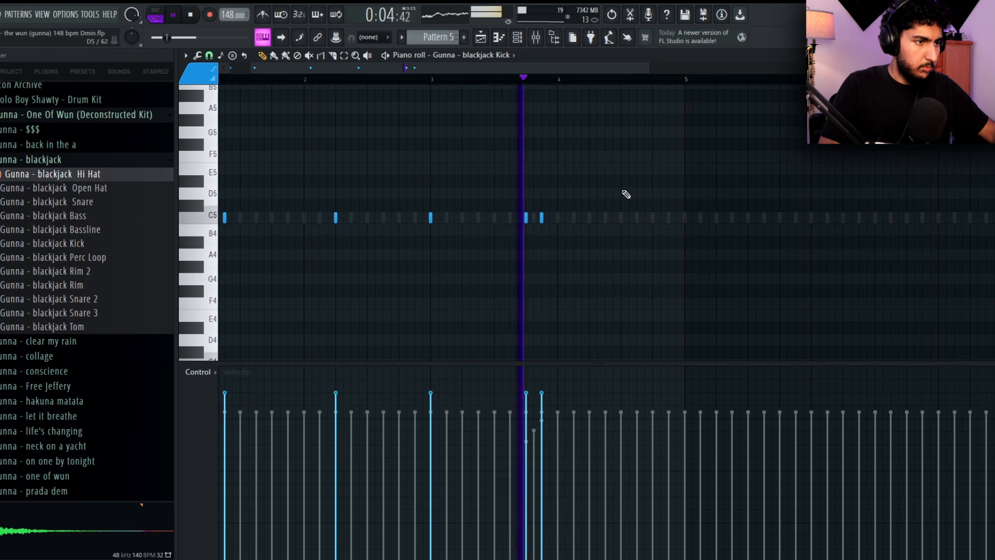
{"action": "left_click", "coordinate": [639, 219]}
{"action": "scroll", "coordinate": [648, 214], "scroll_direction": "down", "scroll_amount": 2}
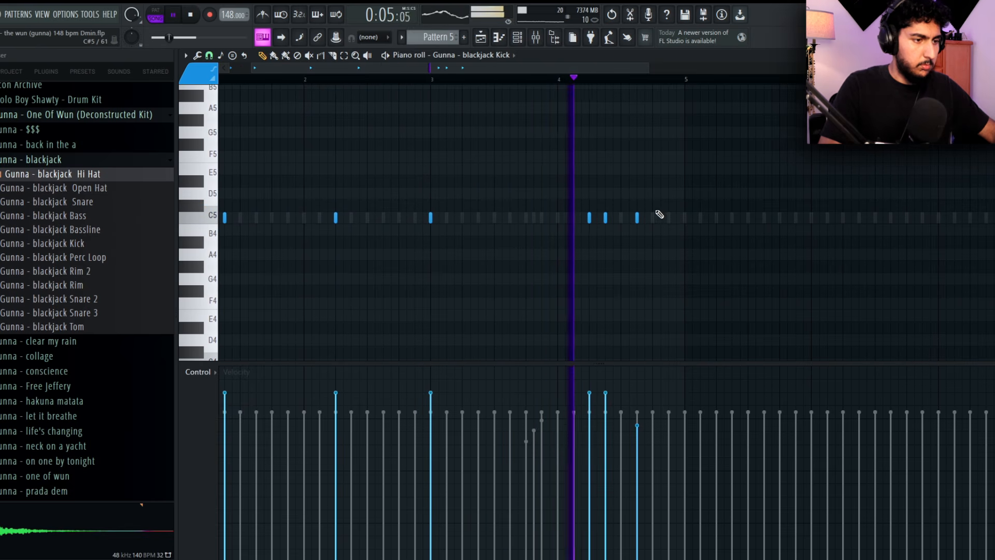
Select the kick notes in bars 1 to 4 and duplicate them into the following four bars
{"action": "scroll", "coordinate": [688, 185], "scroll_direction": "down", "scroll_amount": 1}
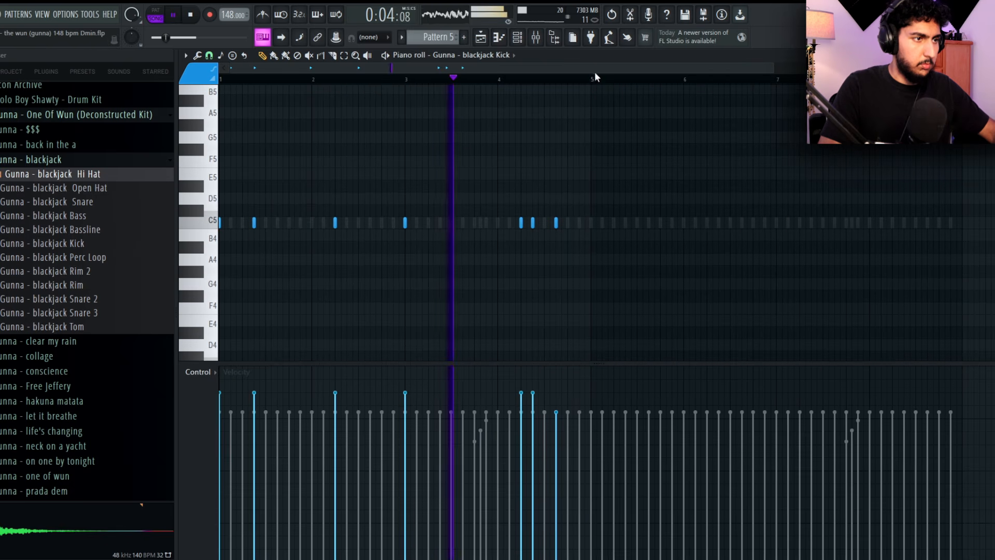
{"action": "left_click_drag", "start_coordinate": [593, 76], "coordinate": [222, 78]}
{"action": "key", "text": "ctrl+b"}
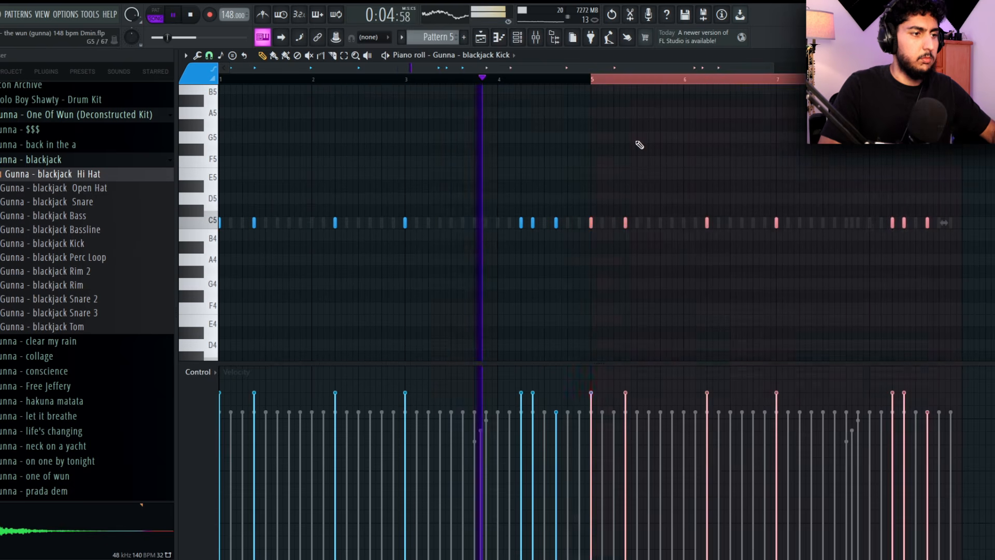
{"action": "key", "text": "ctrl+d"}
Delete the last kick in bar 4 and all three duplicated kicks in bar 8
{"action": "right_click", "coordinate": [557, 223]}
{"action": "right_click", "coordinate": [927, 223]}
{"action": "right_click", "coordinate": [903, 224]}
{"action": "right_click", "coordinate": [892, 225]}
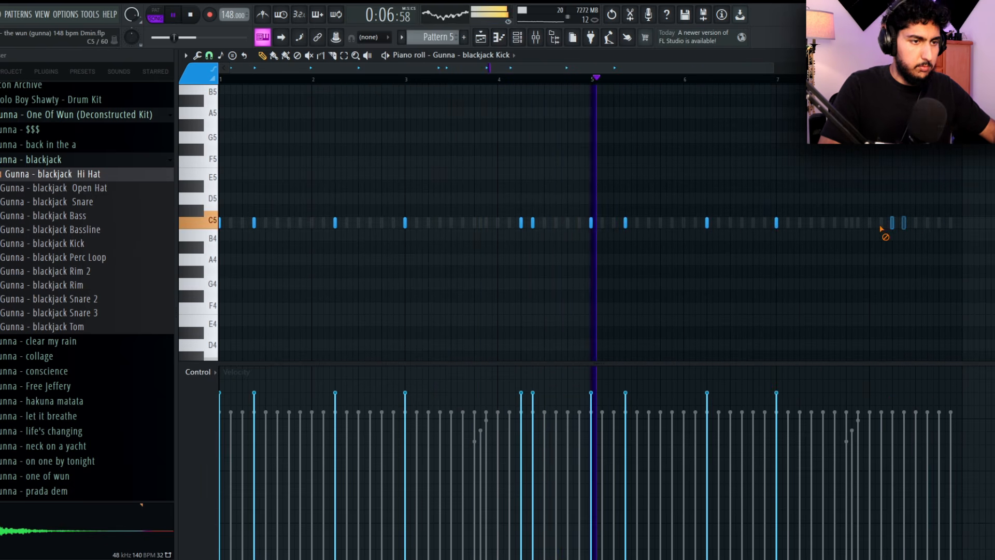
Try an extra kick just before the middle of bar 7, and remove it
{"action": "left_click", "coordinate": [776, 224]}
{"action": "left_click", "coordinate": [876, 223]}
{"action": "left_click_drag", "start_coordinate": [876, 223], "coordinate": [814, 230]}
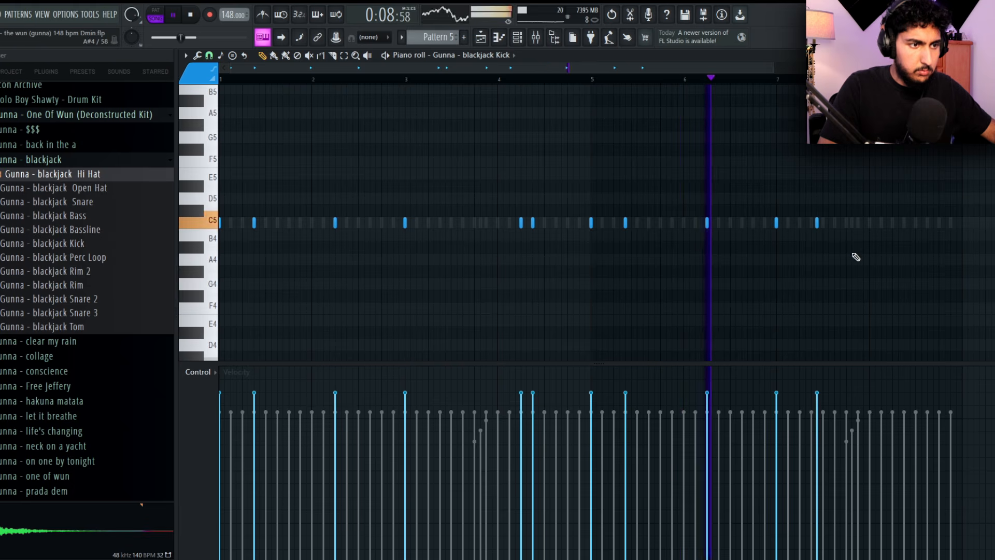
{"action": "scroll", "coordinate": [855, 256], "scroll_direction": "up", "scroll_amount": 3}
{"action": "right_click", "coordinate": [754, 227]}
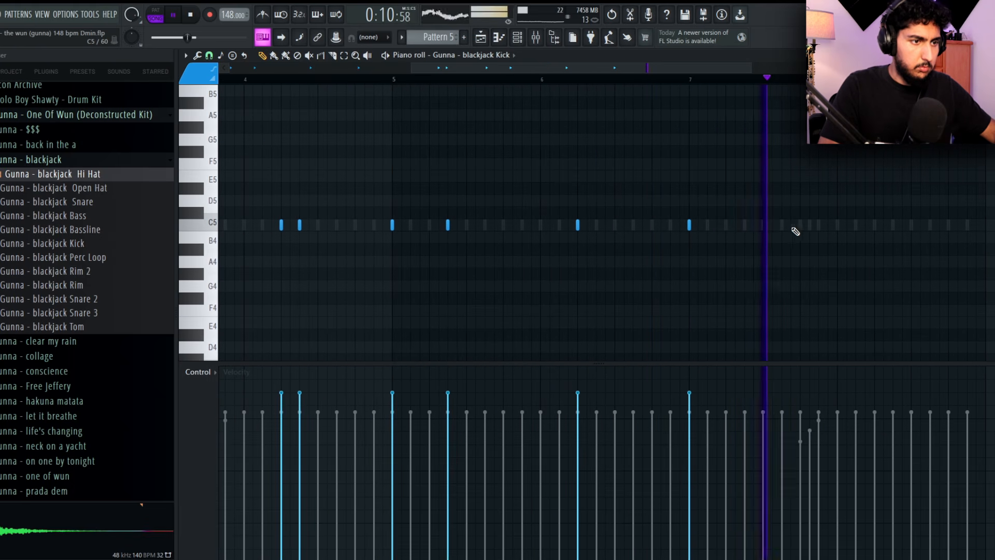
Try two kicks in the second half of bar 7 against playback, and delete both
{"action": "key", "text": "space"}
{"action": "left_click", "coordinate": [786, 226]}
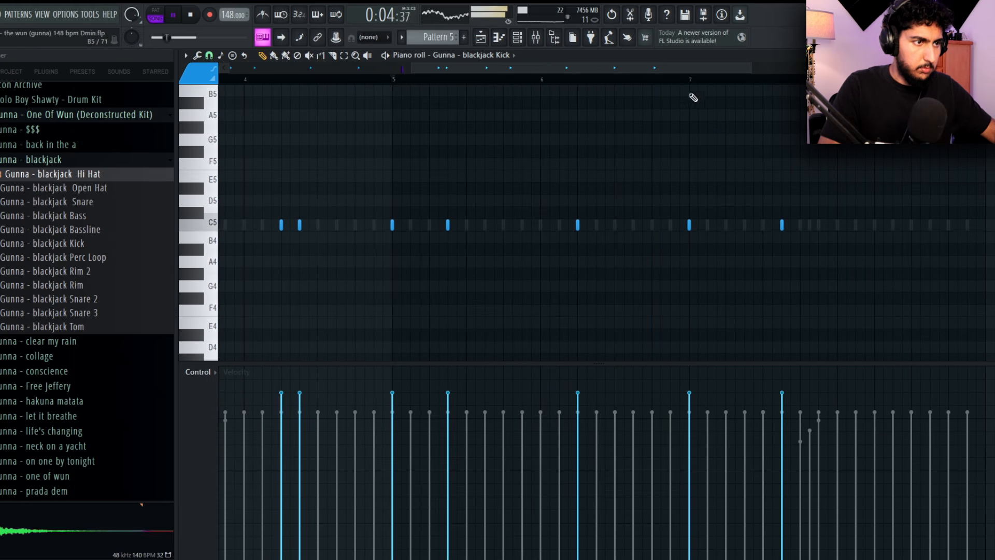
{"action": "key", "text": "space"}
{"action": "left_click", "coordinate": [817, 226]}
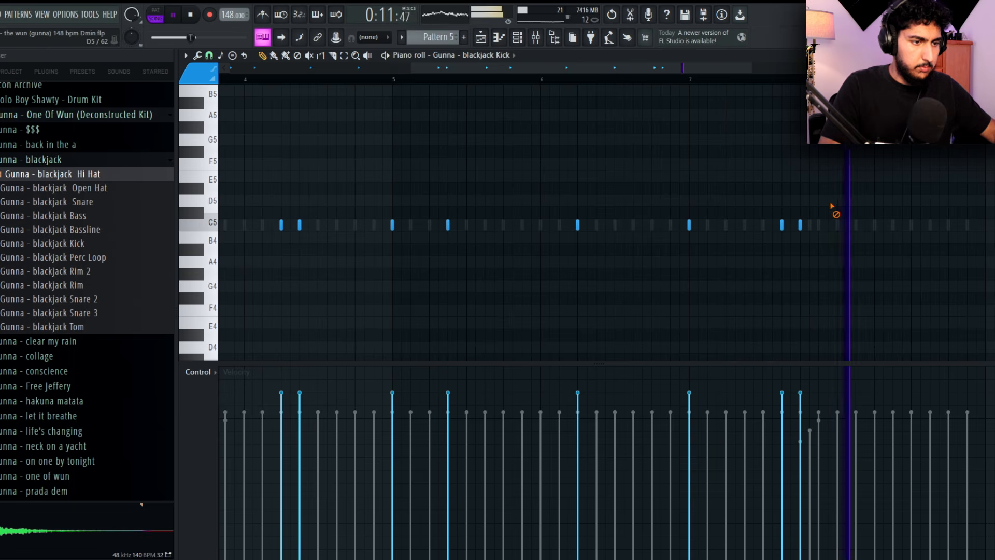
{"action": "left_click_drag", "start_coordinate": [838, 147], "coordinate": [667, 110]}
{"action": "right_click", "coordinate": [628, 188]}
{"action": "right_click", "coordinate": [609, 188]}
Restart playback and place a kick on the seventh step of bar 7
{"action": "key", "text": "space"}
{"action": "key", "text": "space"}
{"action": "left_click", "coordinate": [579, 190]}
{"action": "left_click_drag", "start_coordinate": [596, 141], "coordinate": [660, 173]}
{"action": "scroll", "coordinate": [660, 173], "scroll_direction": "down", "scroll_amount": 5}
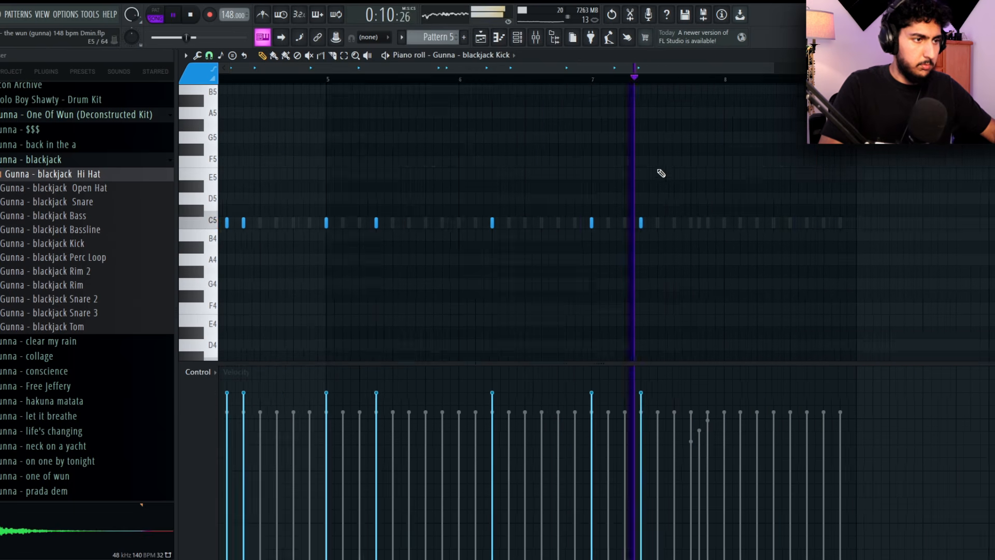
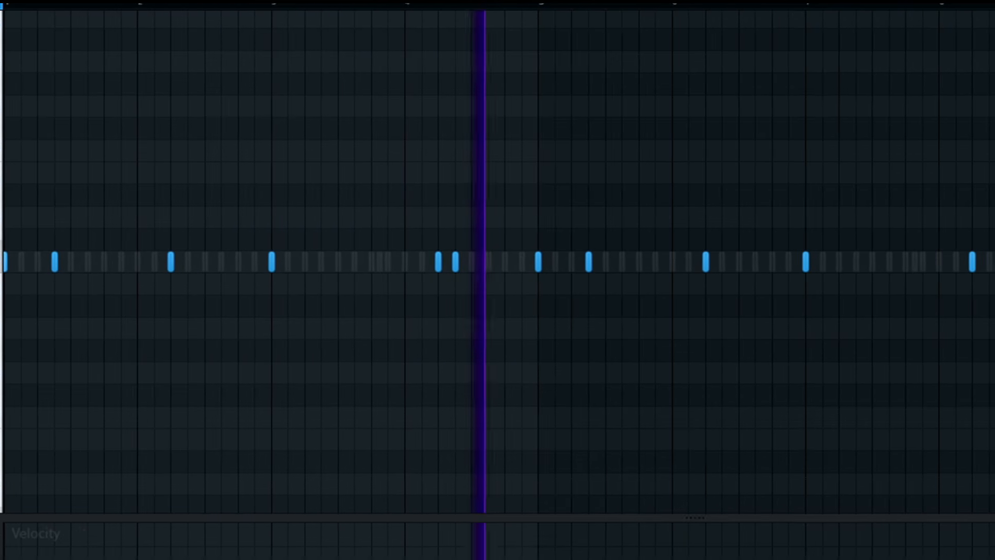
Delete the earlier of the two kicks in bar 4 and move the remaining one a grid step earlier
{"action": "right_click", "coordinate": [438, 262]}
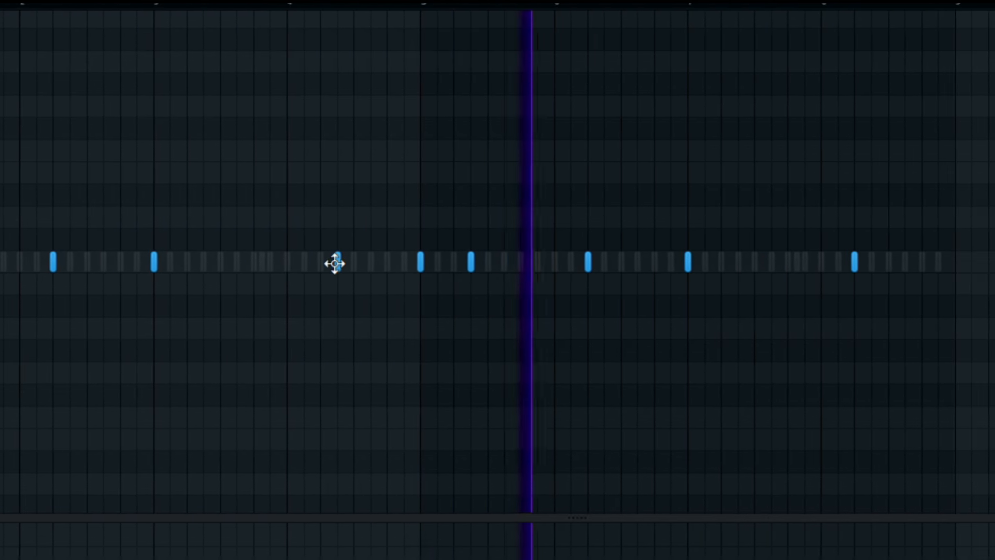
{"action": "left_click_drag", "start_coordinate": [334, 263], "coordinate": [316, 264]}
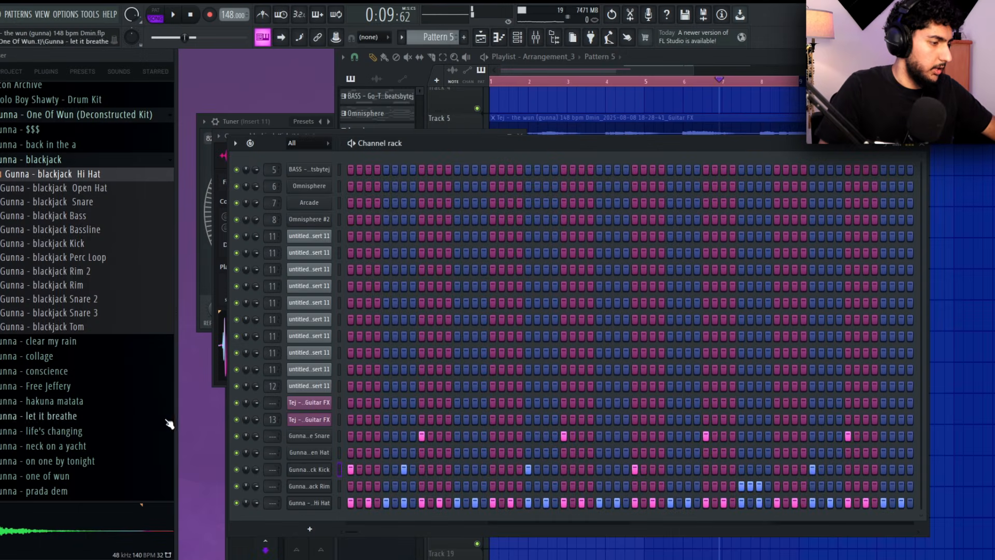
Replace the kick channel's sample with Rack Kick1 from the Evolve Drumkit's Kick folder
{"action": "scroll", "coordinate": [83, 247], "scroll_direction": "up", "scroll_amount": 15}
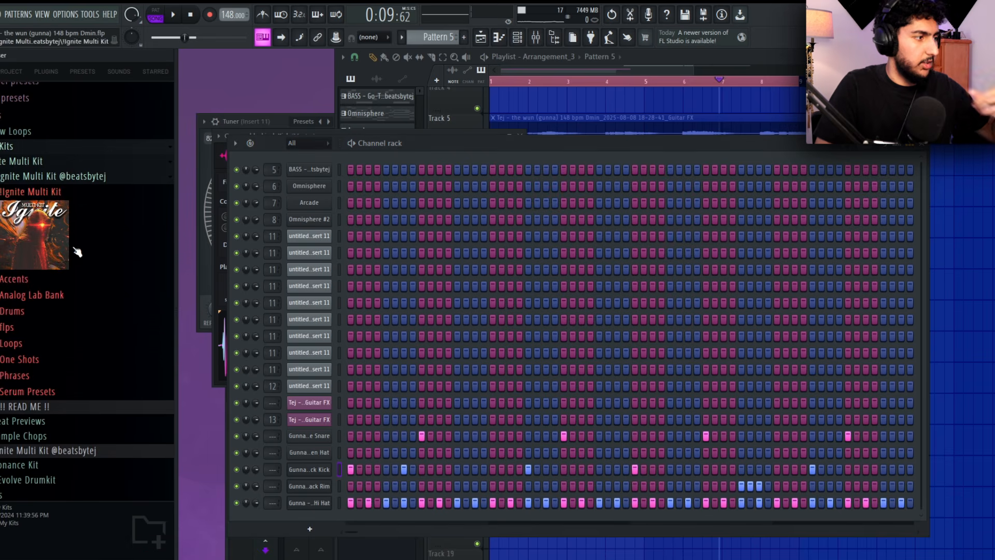
{"action": "left_click", "coordinate": [66, 169]}
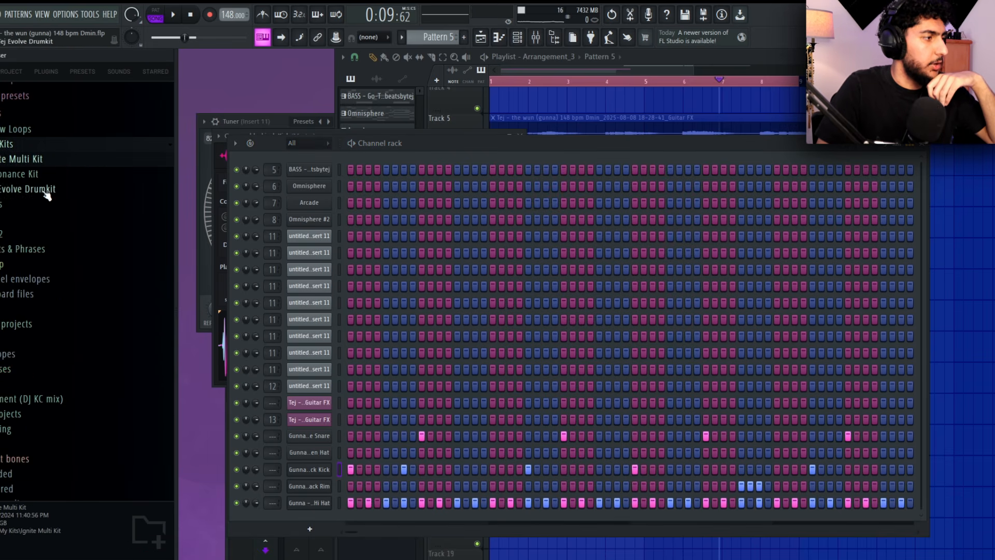
{"action": "left_click", "coordinate": [48, 175]}
{"action": "left_click", "coordinate": [44, 204]}
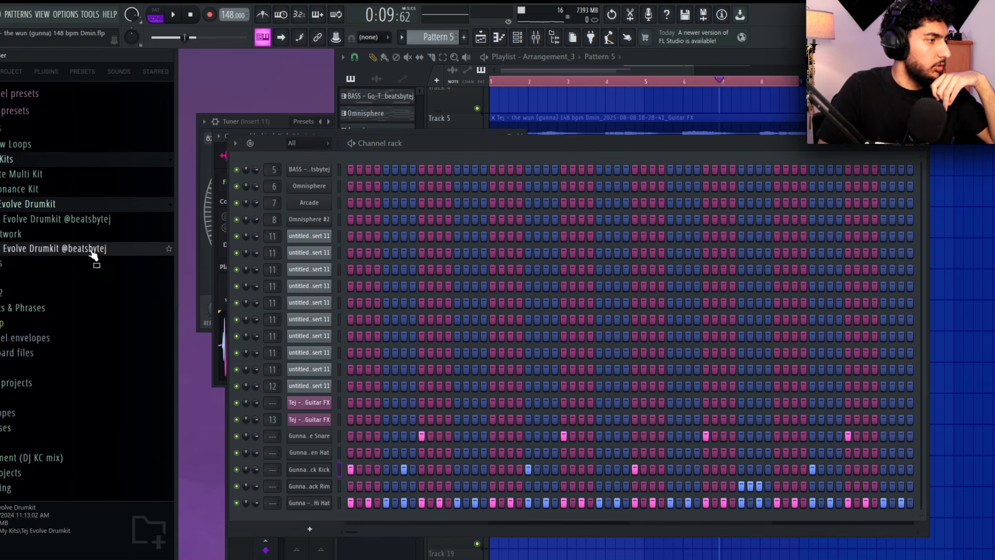
{"action": "left_click", "coordinate": [50, 220]}
{"action": "left_click", "coordinate": [21, 195]}
{"action": "left_click", "coordinate": [59, 224]}
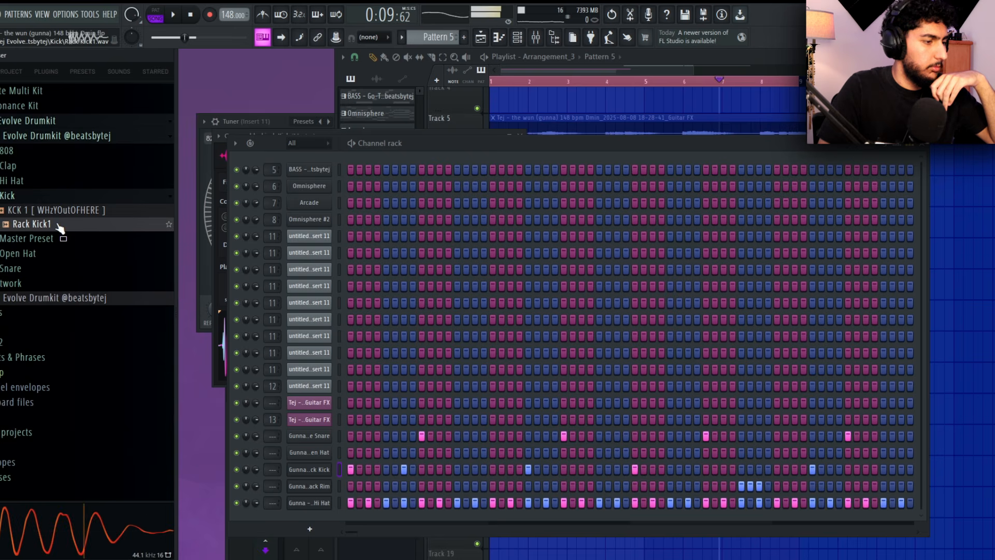
Raise the velocity of all Rack Kick1 notes to maximum and stop playback
{"action": "right_click", "coordinate": [311, 468]}
{"action": "left_click", "coordinate": [369, 406]}
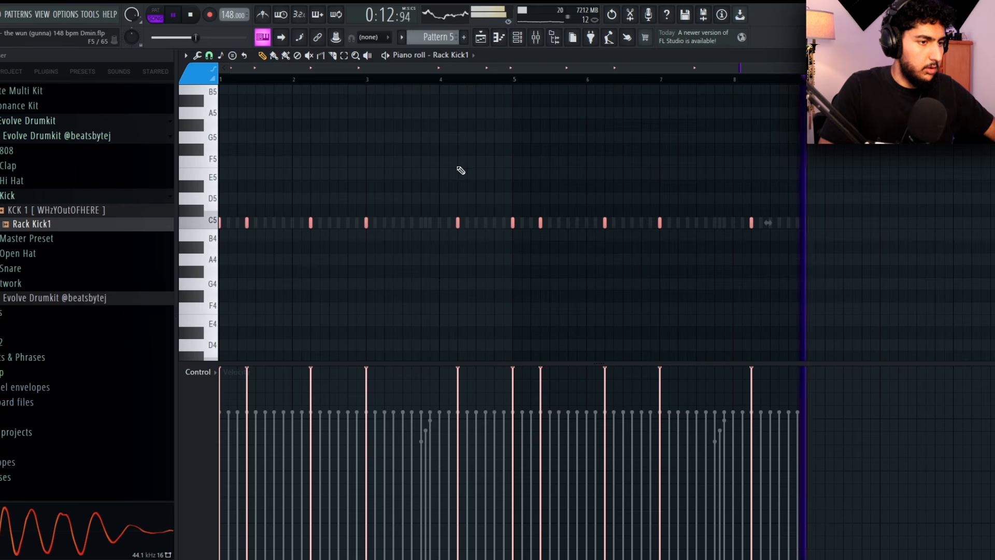
{"action": "key", "text": "Escape"}
{"action": "scroll", "coordinate": [26, 238], "scroll_direction": "down", "scroll_amount": 4}
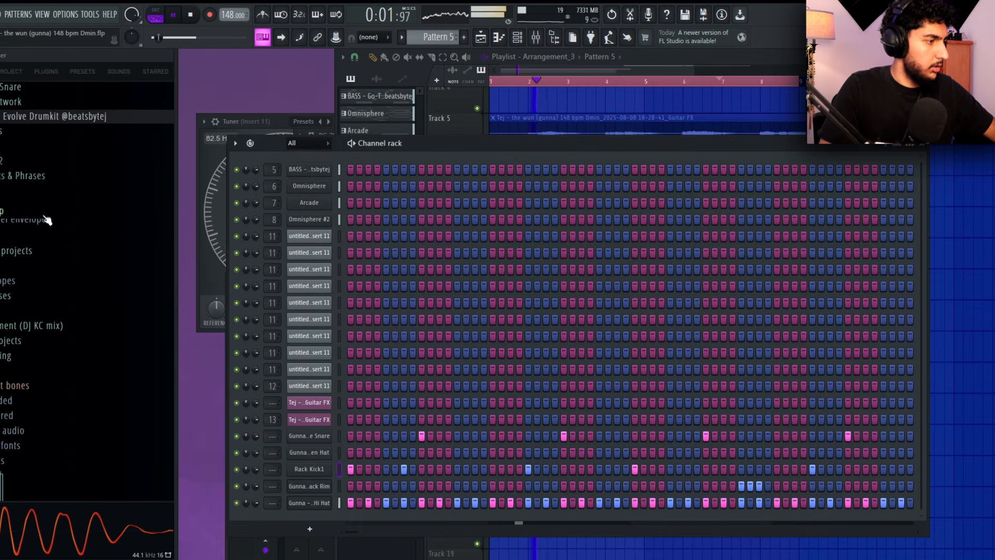
{"action": "key", "text": "space"}
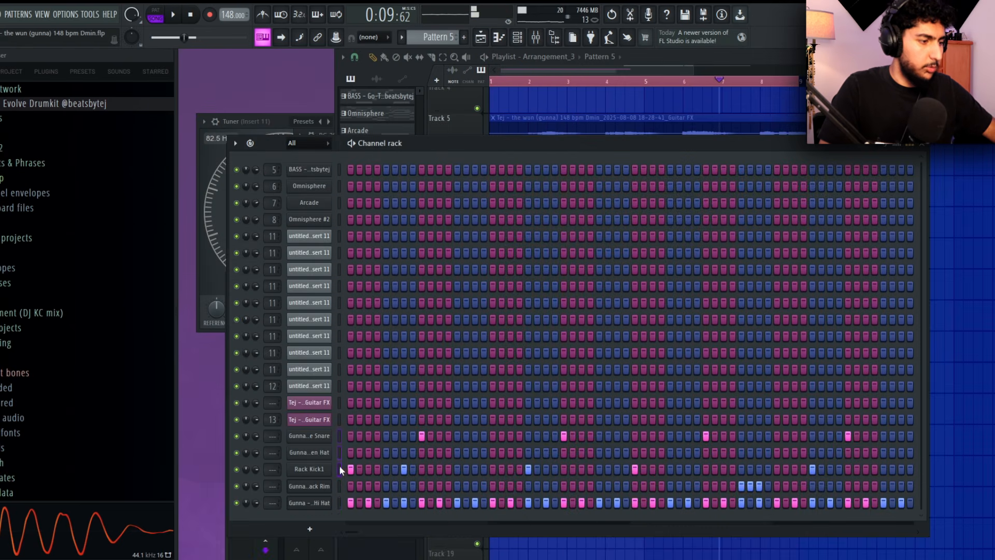
Route the snare, open hat, kick, rim and hi-hat channels to mixer inserts 18 to 22
{"action": "key", "text": "F9"}
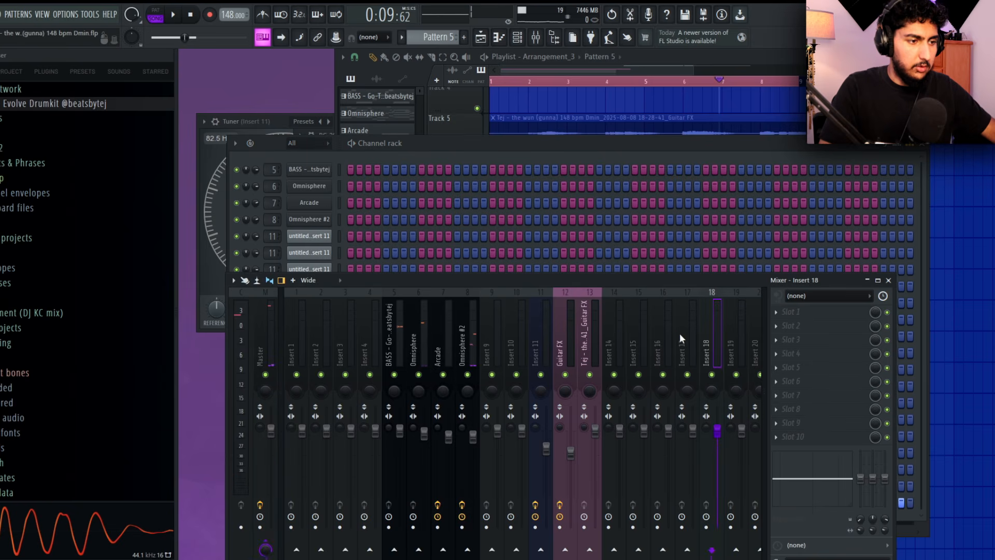
{"action": "key", "text": "ctrl+shift+l"}
{"action": "left_click", "coordinate": [468, 148]}
Place the Gunna blackjack Perc Loop twice on Track 3 across bars 1 to 8 and set its volume to 69%
{"action": "left_click", "coordinate": [83, 254]}
{"action": "scroll", "coordinate": [83, 265], "scroll_direction": "down", "scroll_amount": 3}
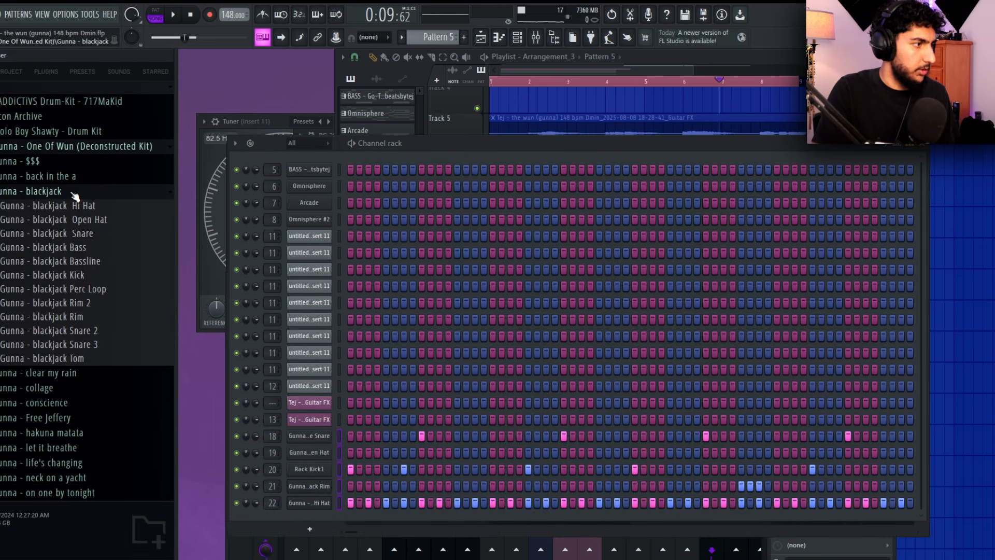
{"action": "left_click", "coordinate": [52, 219]}
{"action": "left_click_drag", "start_coordinate": [57, 289], "coordinate": [541, 103]}
{"action": "left_click_drag", "start_coordinate": [632, 106], "coordinate": [586, 166]}
{"action": "double_click", "coordinate": [586, 167]}
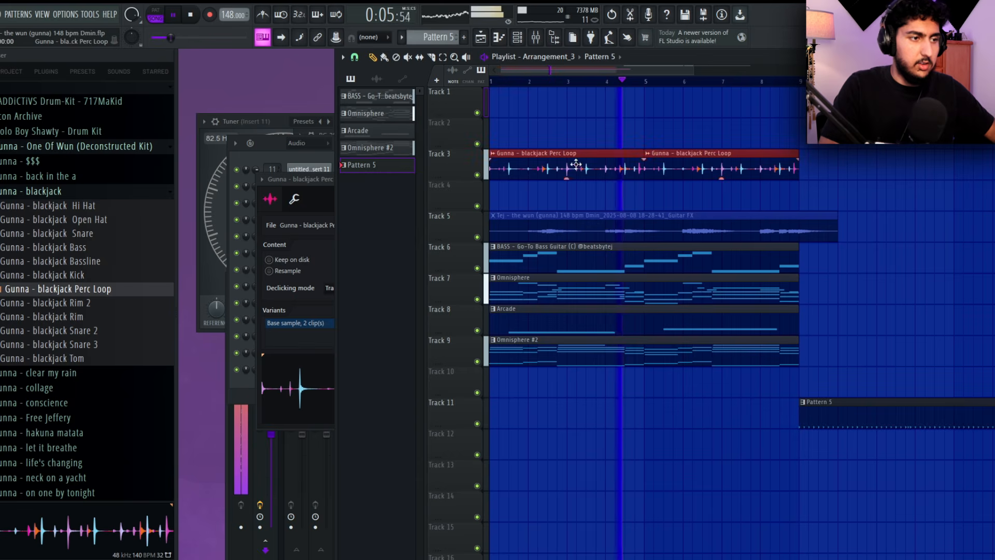
{"action": "double_click", "coordinate": [650, 151]}
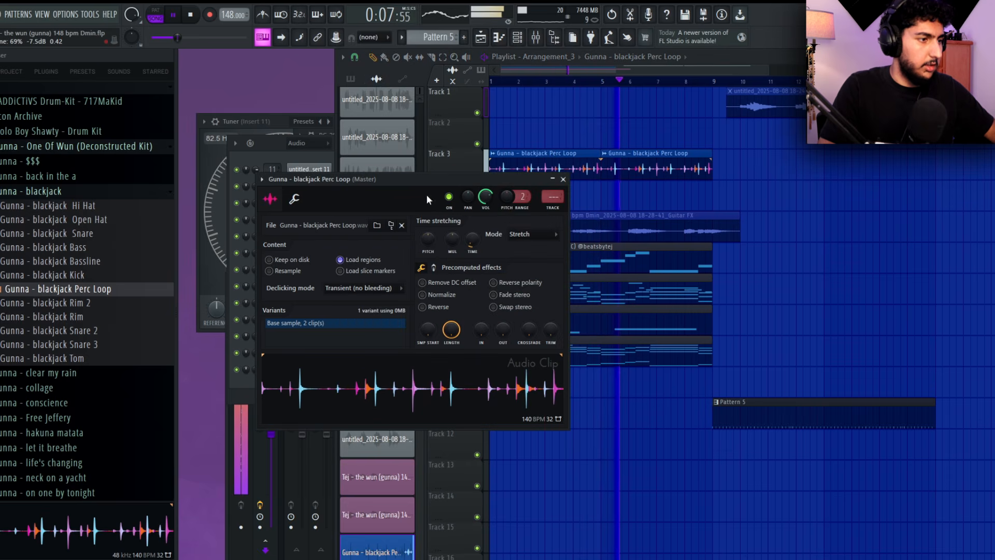
{"action": "right_click", "coordinate": [815, 351]}
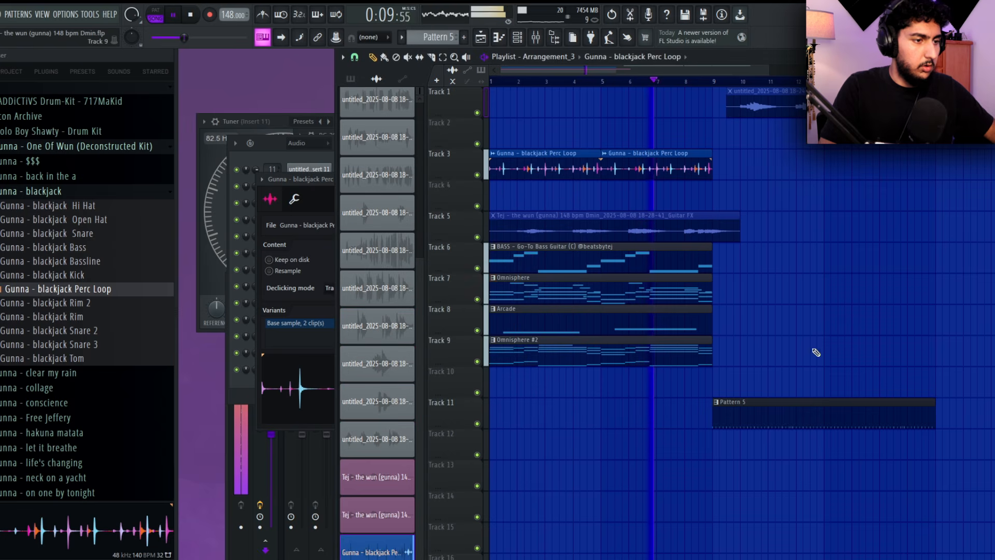
Duplicate the four melody clips on Tracks 6 to 9 into bars 9 to 16 and move the guitar clip to bar 9
{"action": "left_click_drag", "start_coordinate": [758, 366], "coordinate": [598, 263]}
{"action": "key", "text": "ctrl+b"}
{"action": "left_click_drag", "start_coordinate": [655, 224], "coordinate": [784, 213]}
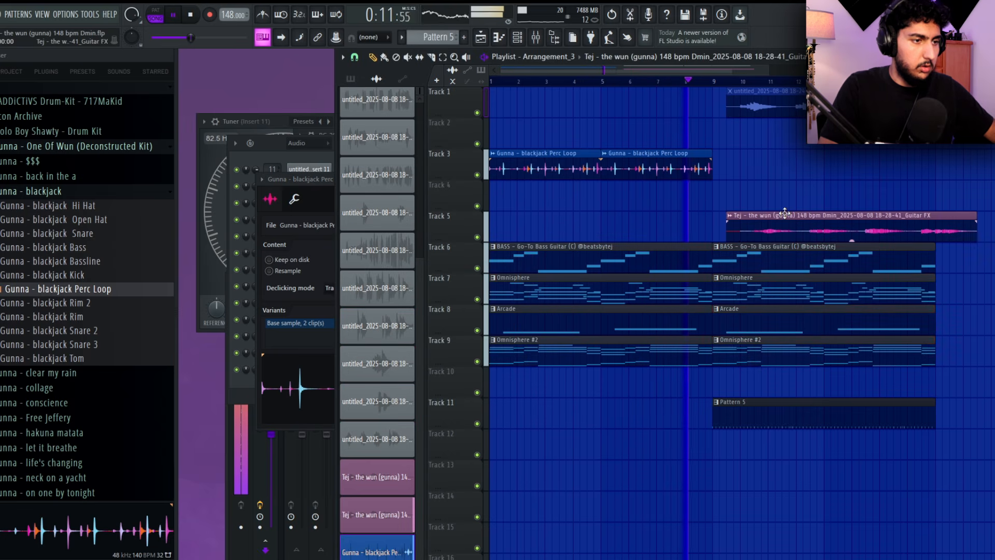
Set the playlist's loop region to bars 9 to 16
{"action": "scroll", "coordinate": [777, 192], "scroll_direction": "right", "scroll_amount": 2}
{"action": "scroll", "coordinate": [815, 169], "scroll_direction": "down", "scroll_amount": 1}
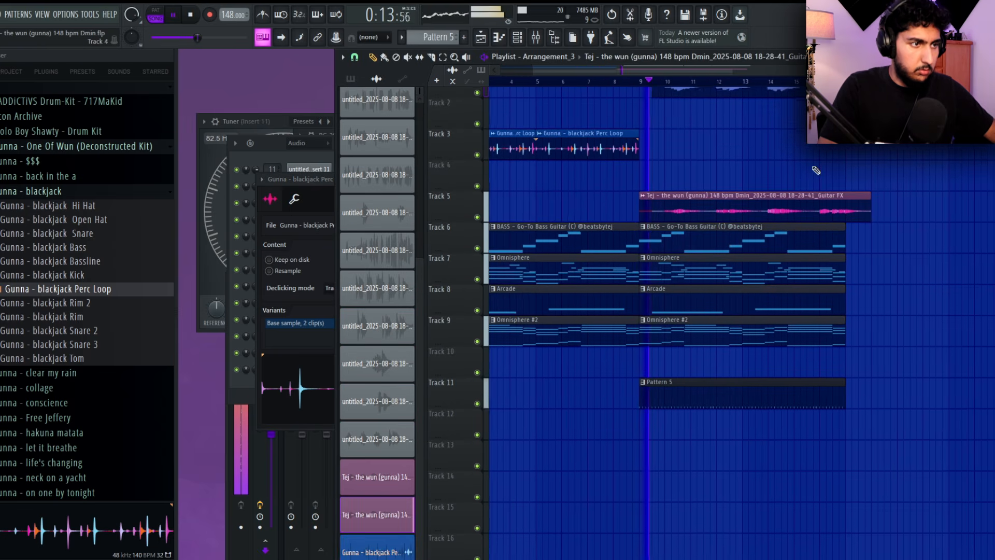
{"action": "left_click_drag", "start_coordinate": [642, 82], "coordinate": [845, 82]}
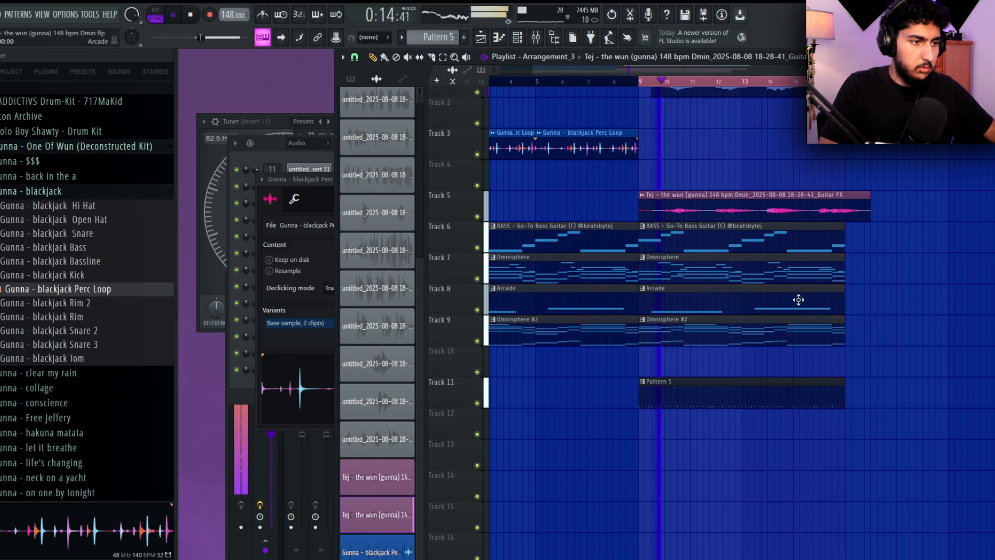
Stop playback and transpose both Arcade notes down a semitone to C5 and D5
{"action": "key", "text": "space"}
{"action": "double_click", "coordinate": [693, 300]}
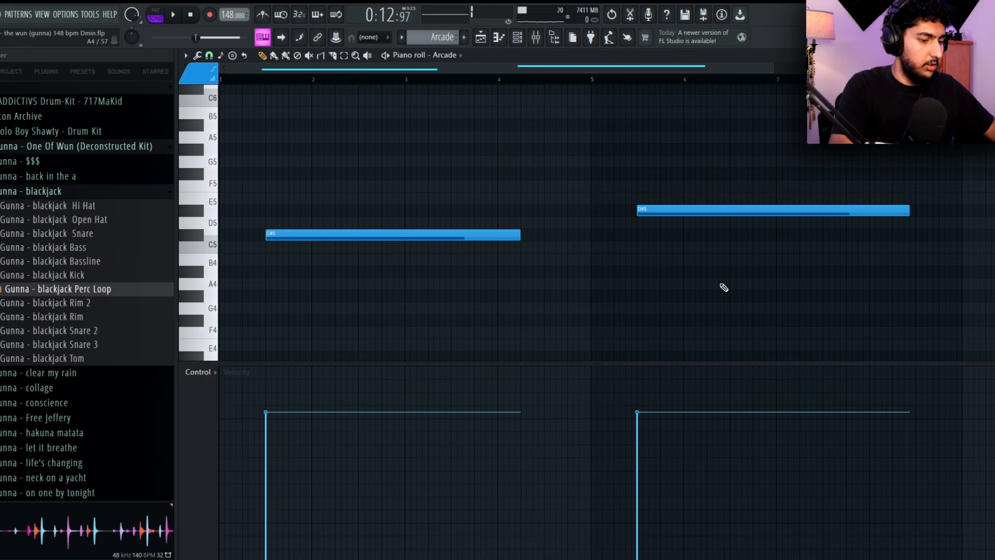
{"action": "key", "text": "shift+Down"}
{"action": "scroll", "coordinate": [722, 285], "scroll_direction": "up", "scroll_amount": 1}
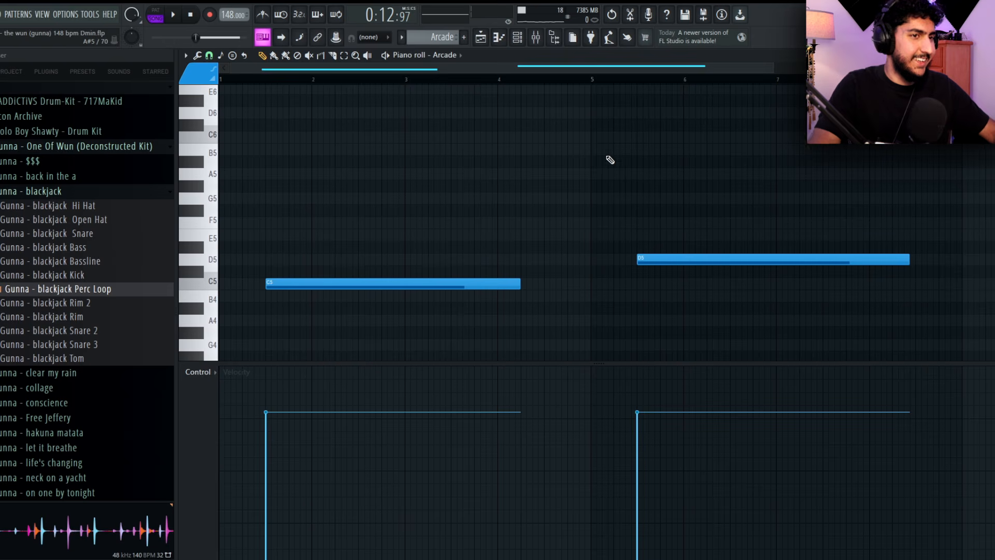
{"action": "key", "text": "Escape"}
Change the Arcade instrument's key to C# min and close it
{"action": "left_click", "coordinate": [288, 154]}
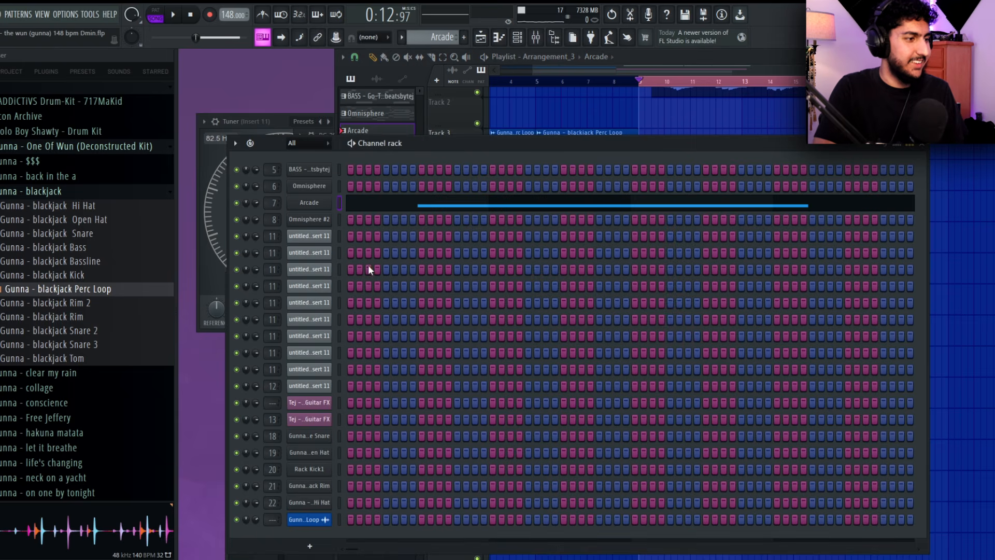
{"action": "left_click", "coordinate": [325, 205]}
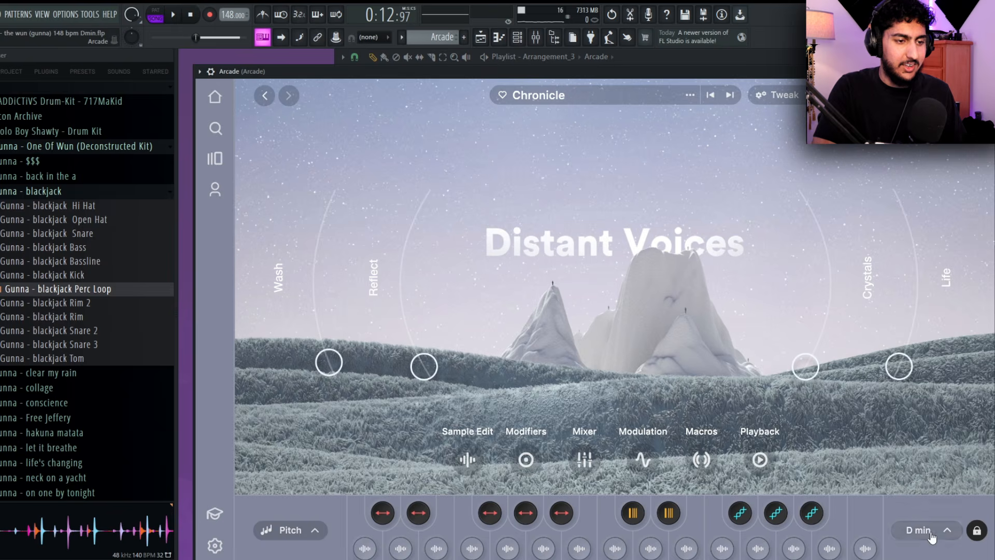
{"action": "left_click", "coordinate": [927, 530]}
{"action": "right_click", "coordinate": [704, 179]}
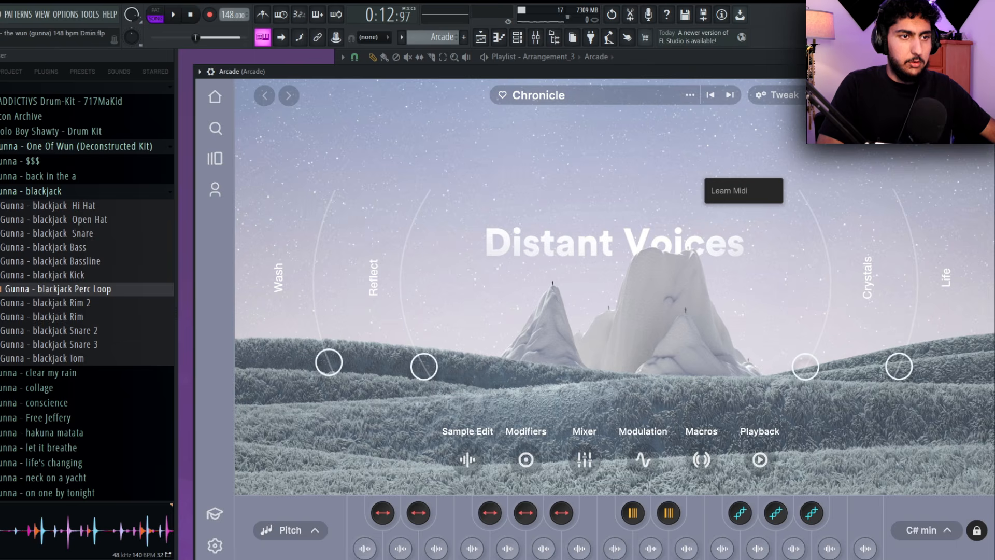
{"action": "left_click", "coordinate": [987, 71]}
Restart playback and add Gunna - clear my rain Rim 2 as a new channel in Pattern 5
{"action": "right_click", "coordinate": [970, 224]}
{"action": "key", "text": "space"}
{"action": "mouse_move", "coordinate": [899, 260]}
{"action": "left_mouse_down"}
{"action": "mouse_move", "coordinate": [928, 247]}
{"action": "mouse_move", "coordinate": [894, 257]}
{"action": "left_mouse_up"}
{"action": "left_click", "coordinate": [266, 142]}
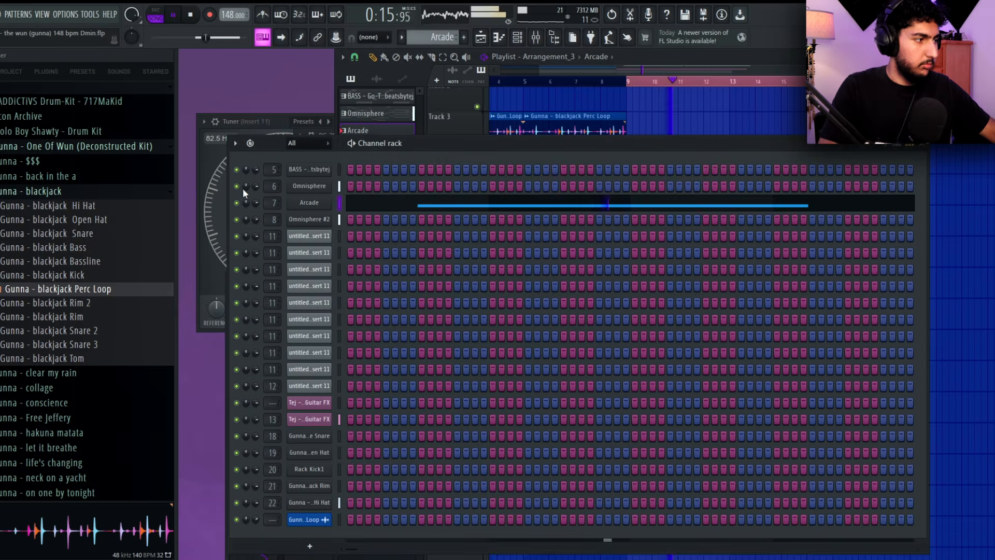
{"action": "right_click", "coordinate": [965, 241]}
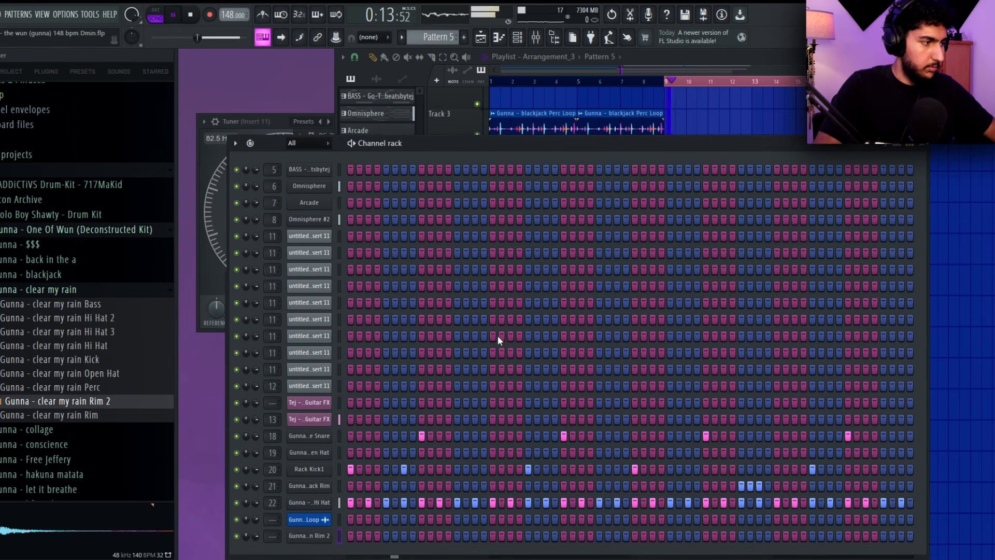
Place Rim 2 hits on bar 2's second eighth and bar 4's second and fourth eighths, and duplicate them into bars 5 to 8
{"action": "right_click", "coordinate": [328, 535]}
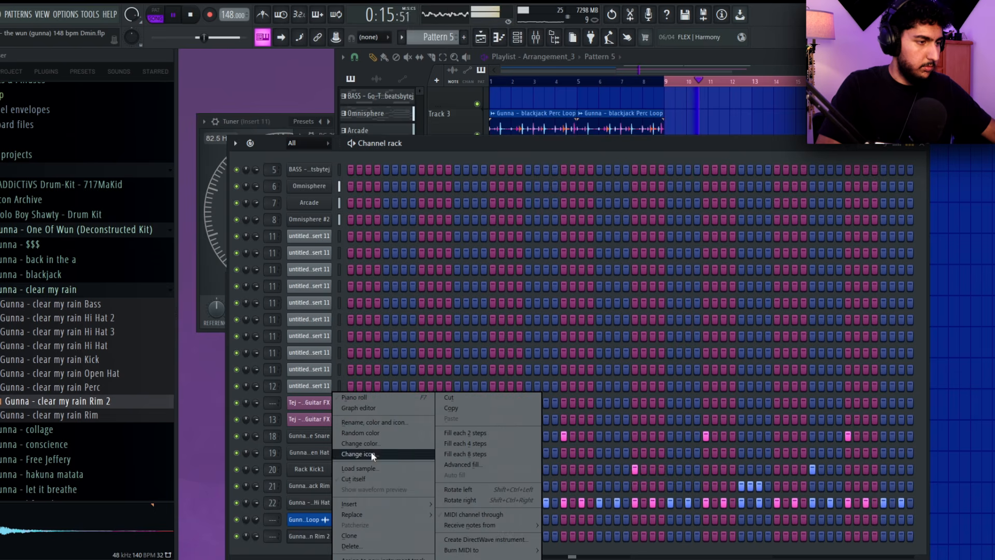
{"action": "left_click", "coordinate": [375, 406]}
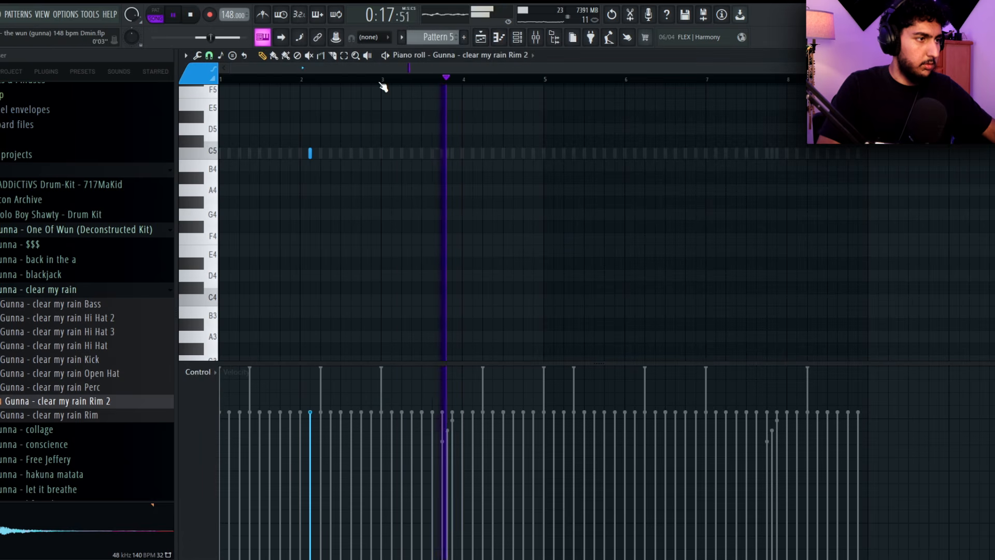
{"action": "left_click", "coordinate": [473, 152]}
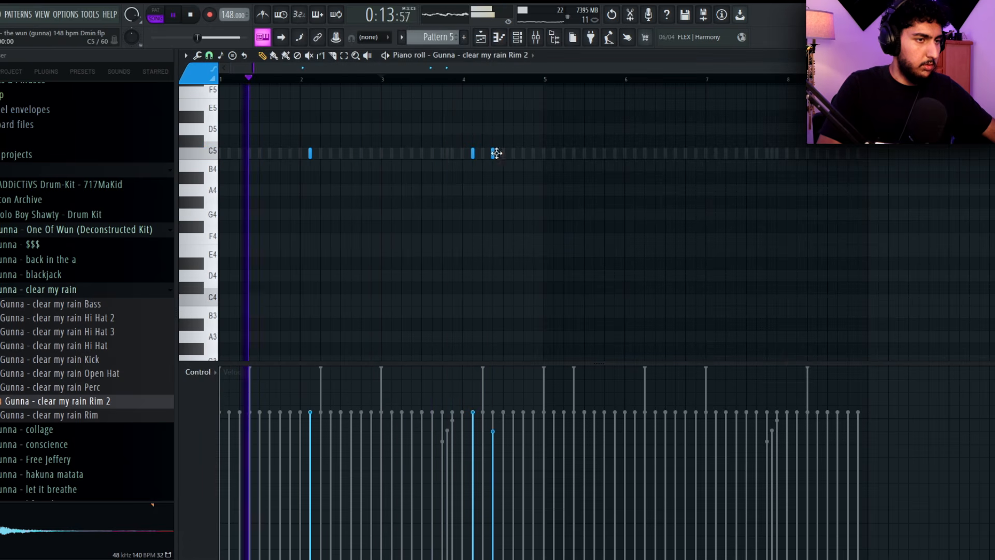
{"action": "left_click_drag", "start_coordinate": [534, 81], "coordinate": [228, 97]}
{"action": "key", "text": "ctrl+b"}
{"action": "key", "text": "ctrl+d"}
{"action": "key", "text": "Escape"}
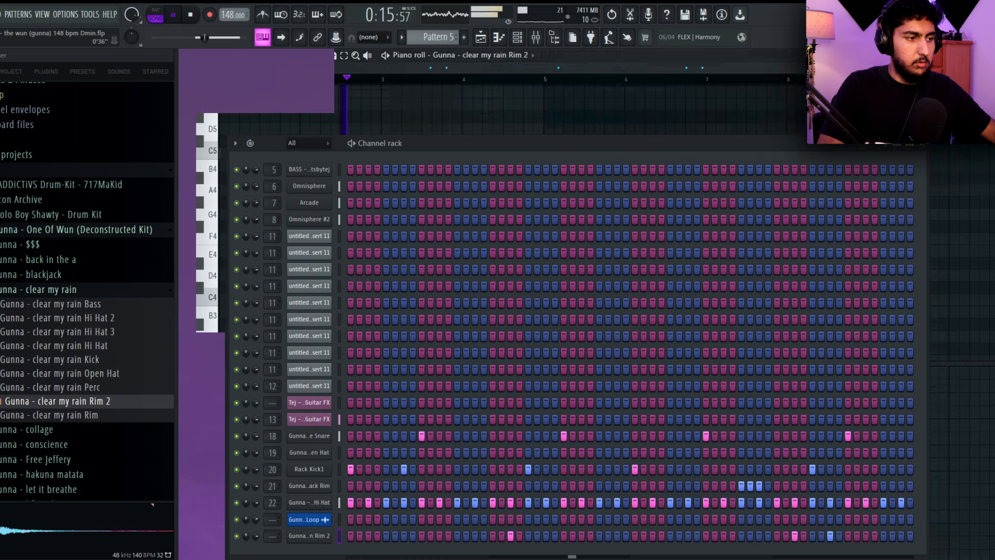
Set the Rim 2 sample's time stretching to none
{"action": "left_click", "coordinate": [309, 536]}
{"action": "right_click", "coordinate": [502, 263]}
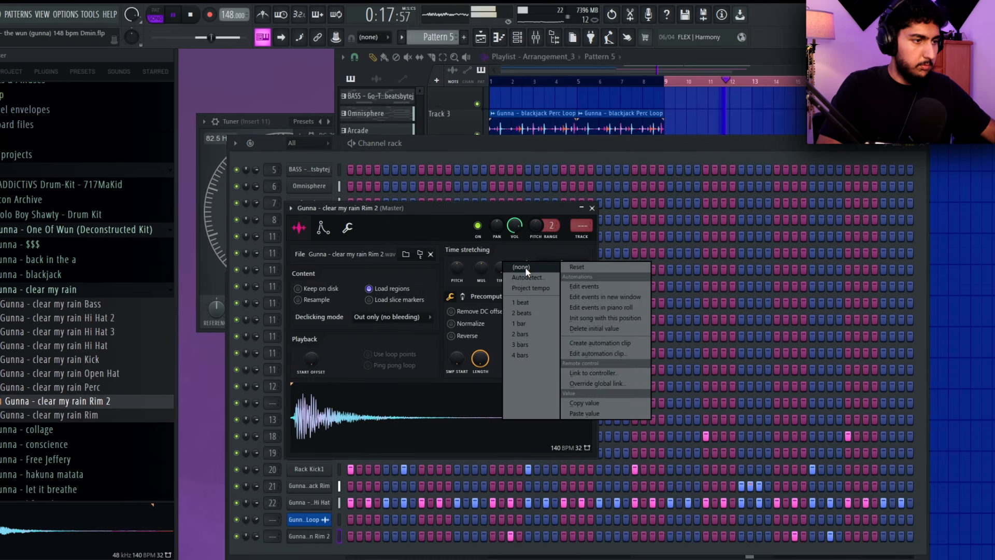
{"action": "left_click", "coordinate": [524, 267]}
Remove the last Rim 2 hit in bar 8
{"action": "right_click", "coordinate": [326, 535]}
{"action": "left_click", "coordinate": [384, 397]}
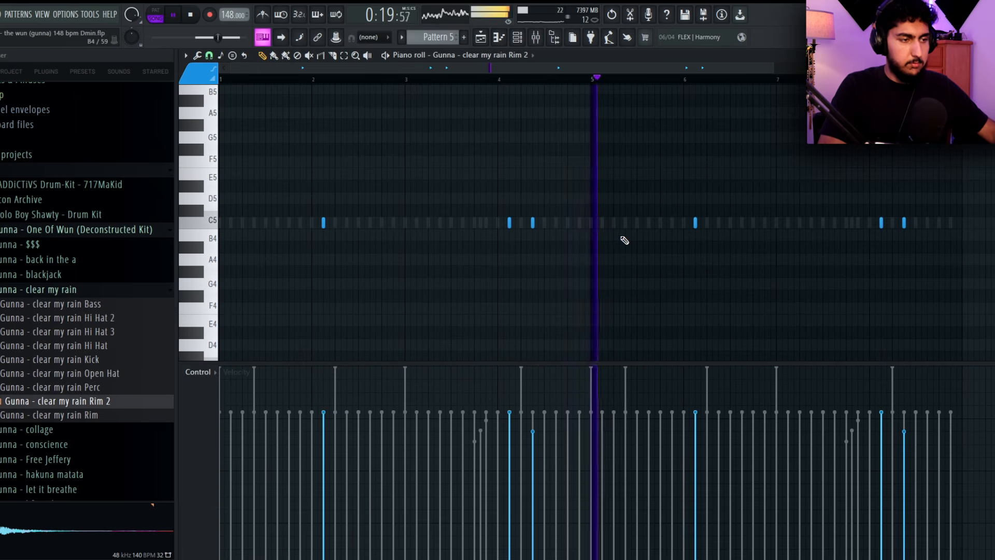
{"action": "left_click_drag", "start_coordinate": [905, 221], "coordinate": [878, 224]}
{"action": "right_click", "coordinate": [851, 224]}
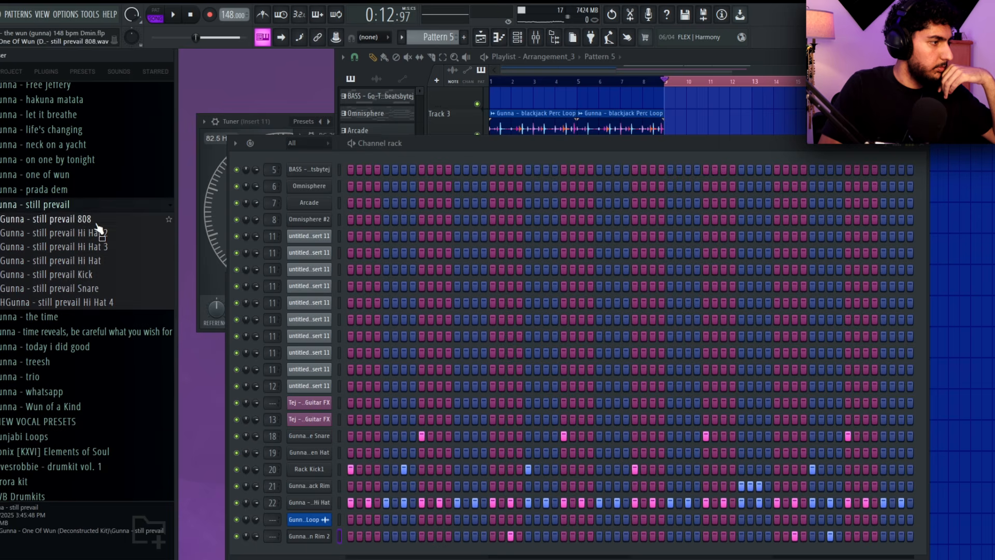
Add Gunna - still prevail 808 as a new channel and open its sample in Edison
{"action": "left_click", "coordinate": [99, 219]}
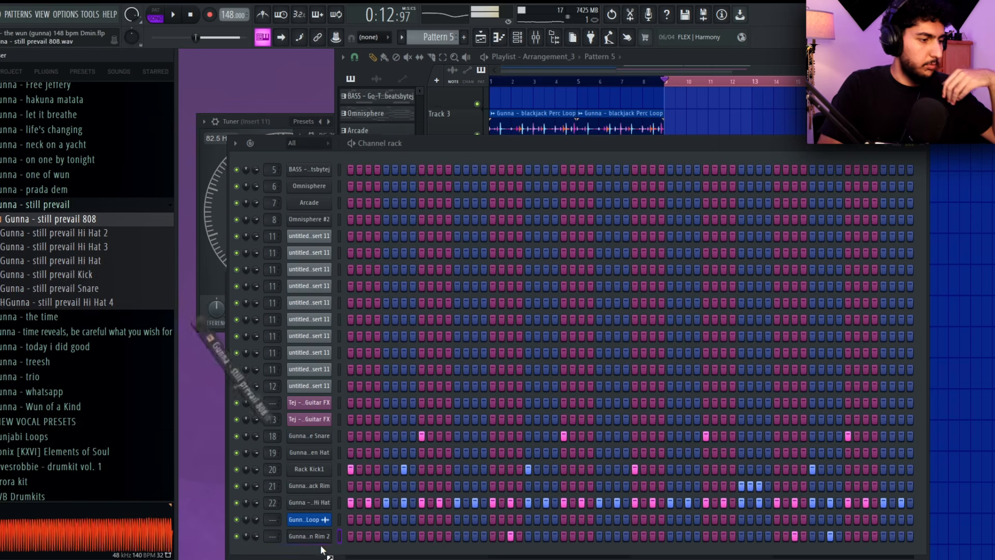
{"action": "left_click_drag", "start_coordinate": [318, 553], "coordinate": [314, 546]}
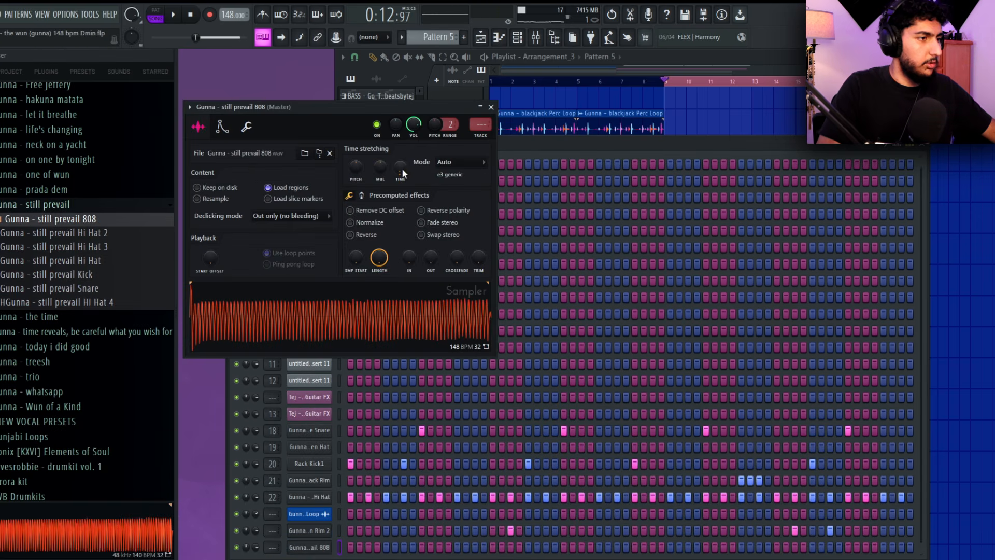
{"action": "right_click", "coordinate": [402, 169]}
{"action": "left_click", "coordinate": [362, 338]}
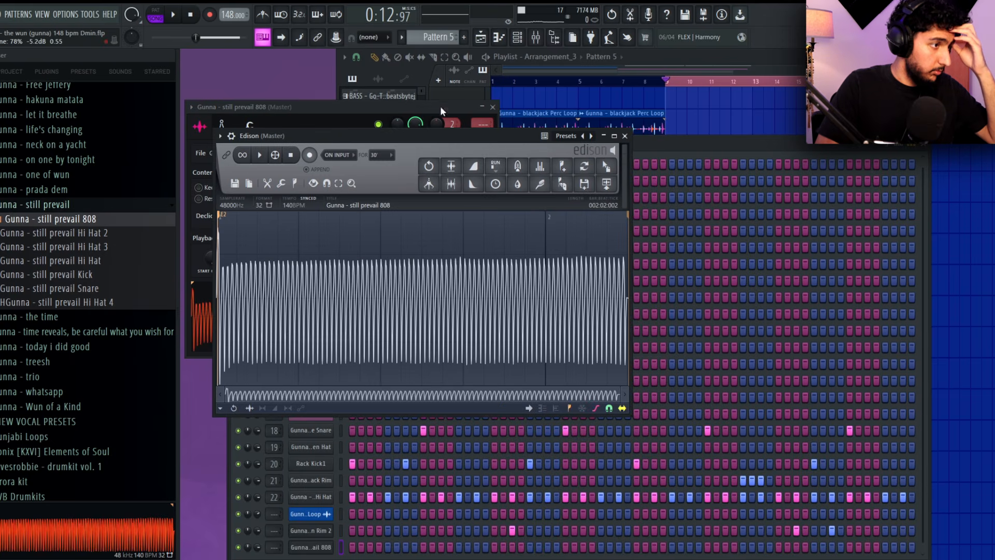
Enable the 808's volume envelope, set its root note to A5, and close Edison
{"action": "left_click", "coordinate": [440, 105]}
{"action": "left_click", "coordinate": [223, 127]}
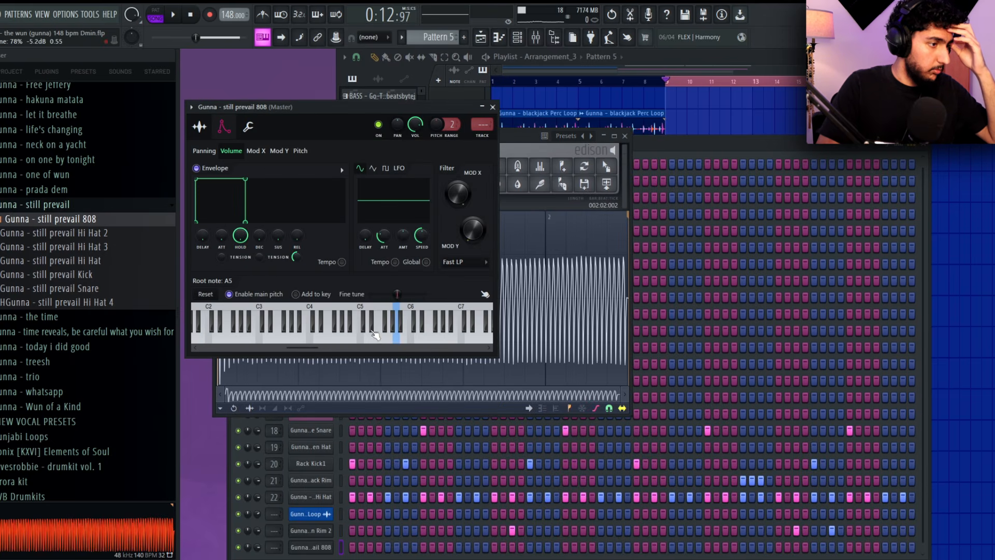
{"action": "left_click", "coordinate": [624, 136]}
Place one-bar test notes on C#5 and D5 in the 808's piano roll and play them
{"action": "right_click", "coordinate": [322, 546]}
{"action": "left_click", "coordinate": [356, 397]}
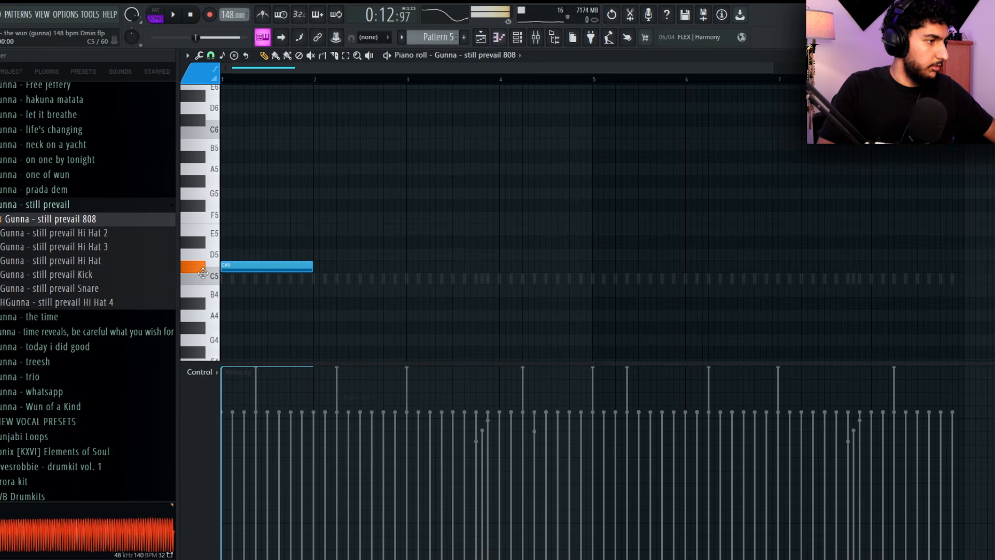
{"action": "key", "text": "space"}
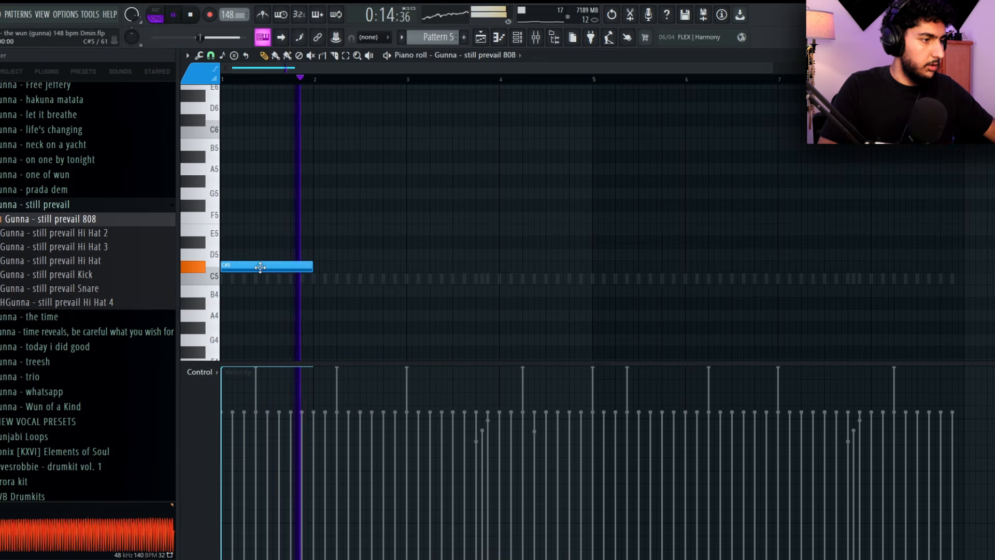
{"action": "left_click_drag", "start_coordinate": [449, 254], "coordinate": [349, 252]}
{"action": "key", "text": "space"}
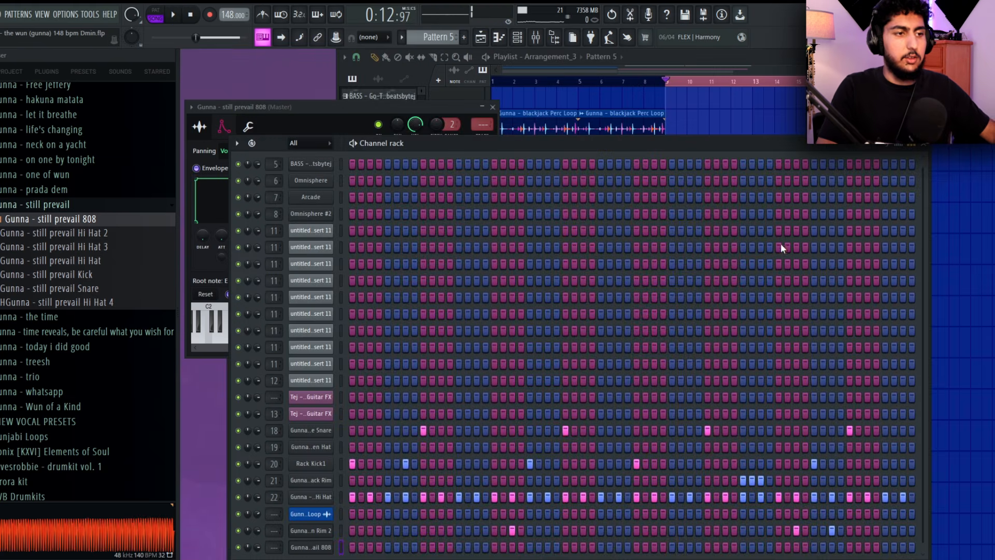
Copy the bass guitar pattern's notes into the Gunna - still prevail 808 piano roll in Pattern 5 and transpose them up an octave
{"action": "key", "text": "F5"}
{"action": "double_click", "coordinate": [624, 230]}
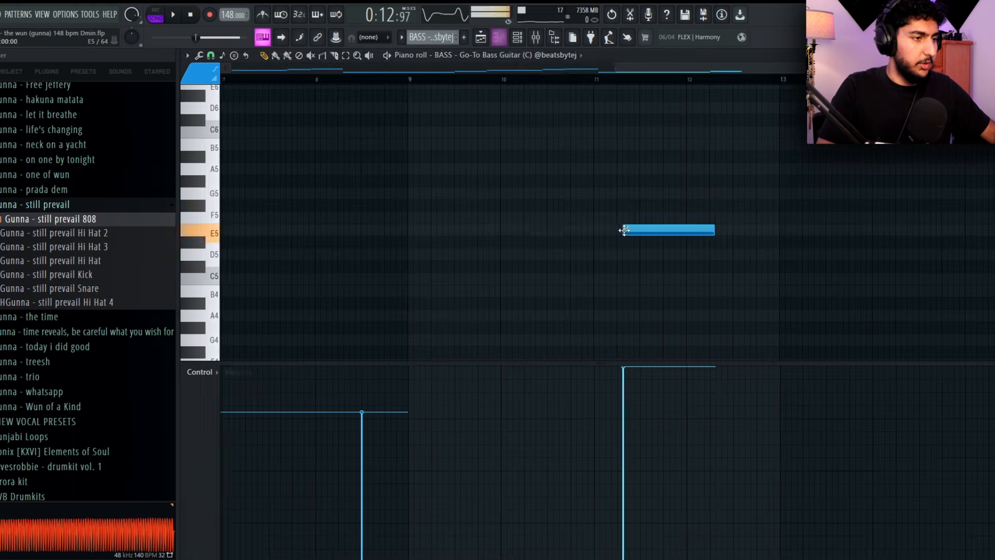
{"action": "key", "text": "F7"}
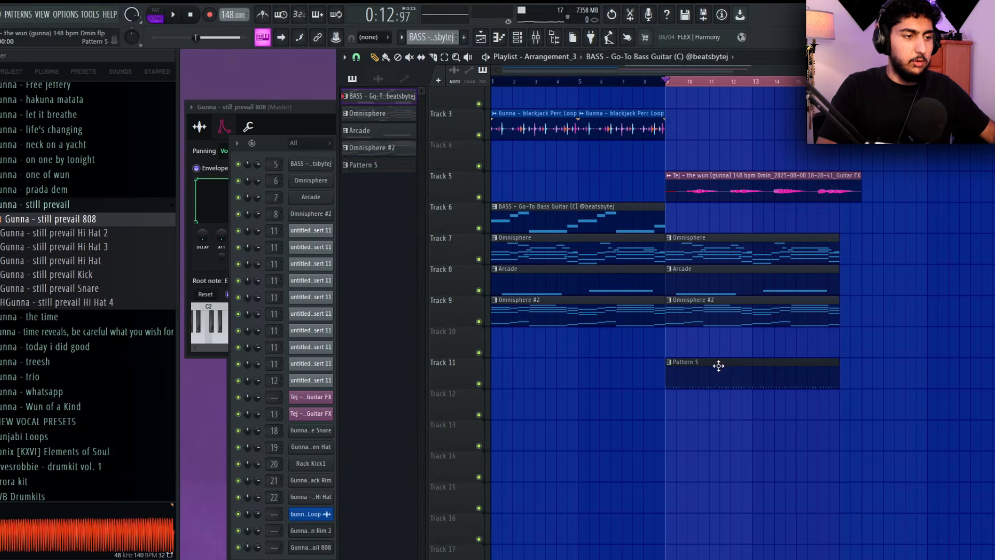
{"action": "double_click", "coordinate": [717, 366]}
{"action": "right_click", "coordinate": [631, 293], "text": "ctrl"}
{"action": "left_click", "coordinate": [472, 56]}
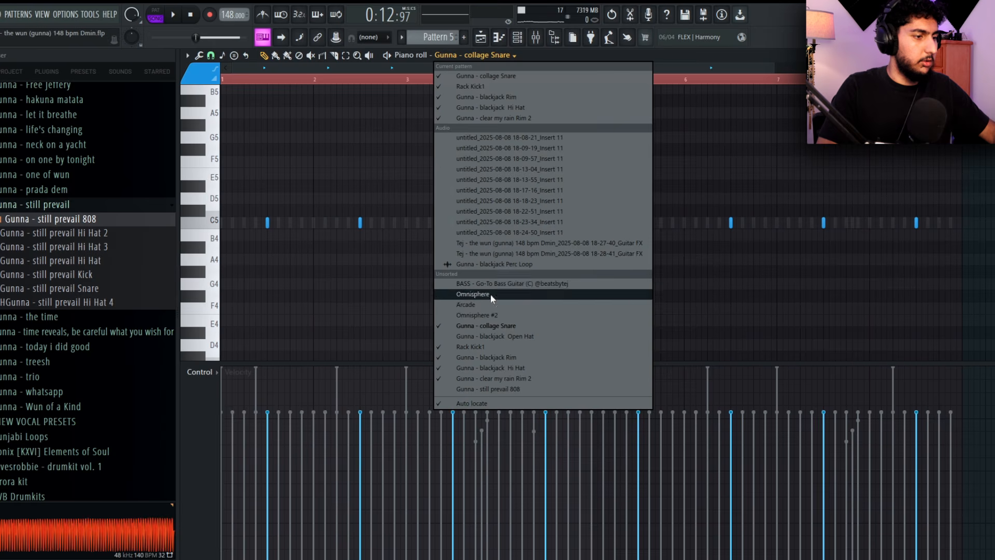
{"action": "left_click", "coordinate": [508, 390]}
{"action": "key", "text": "ctrl+v"}
{"action": "key", "text": "ctrl+d"}
{"action": "key", "text": "ctrl+Up"}
{"action": "key", "text": "space"}
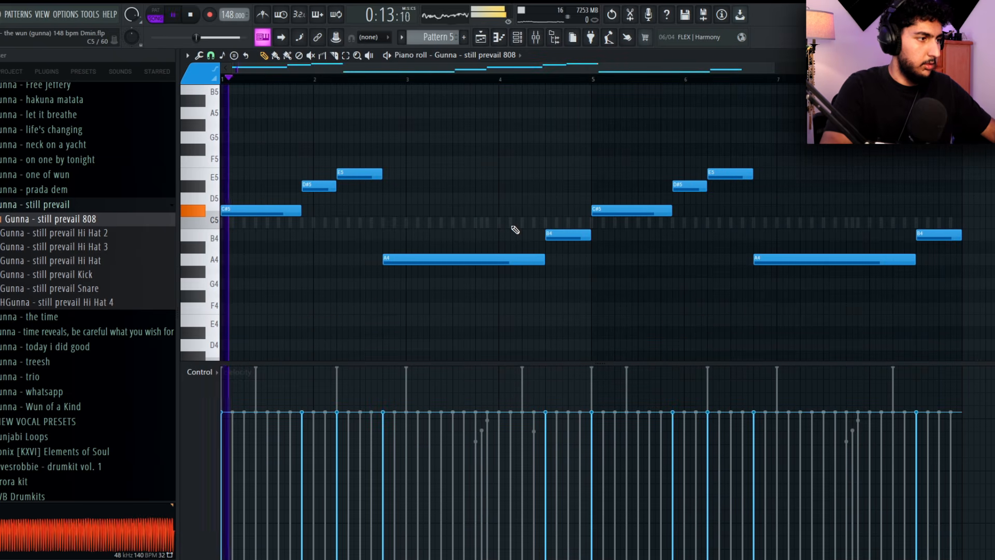
Raise the velocity of all the 808 notes to maximum
{"action": "scroll", "coordinate": [708, 246], "scroll_direction": "down", "scroll_amount": 2}
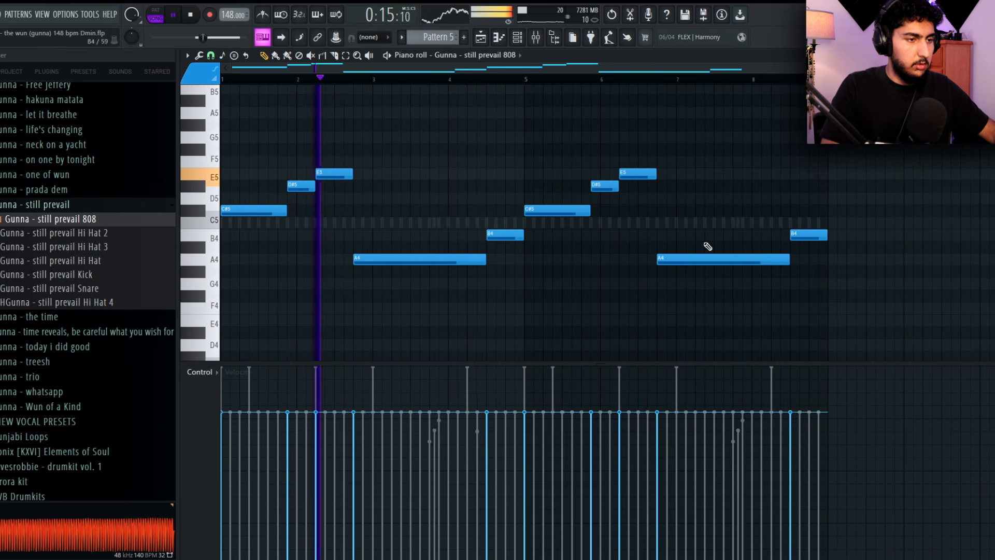
{"action": "key", "text": "space"}
{"action": "key", "text": "ctrl+a"}
{"action": "key", "text": "ctrl+d"}
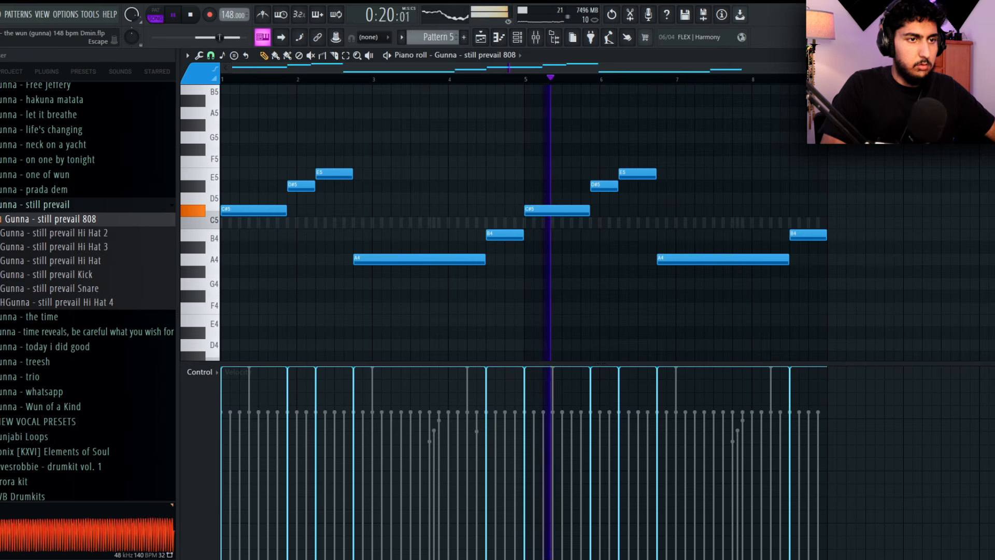
Add hi-hat rolls on the last beats of bars 1 and 4, placing the bar 4 roll on C#5 with rising velocities
{"action": "key", "text": "F7"}
{"action": "left_click_drag", "start_coordinate": [278, 141], "coordinate": [272, 117]}
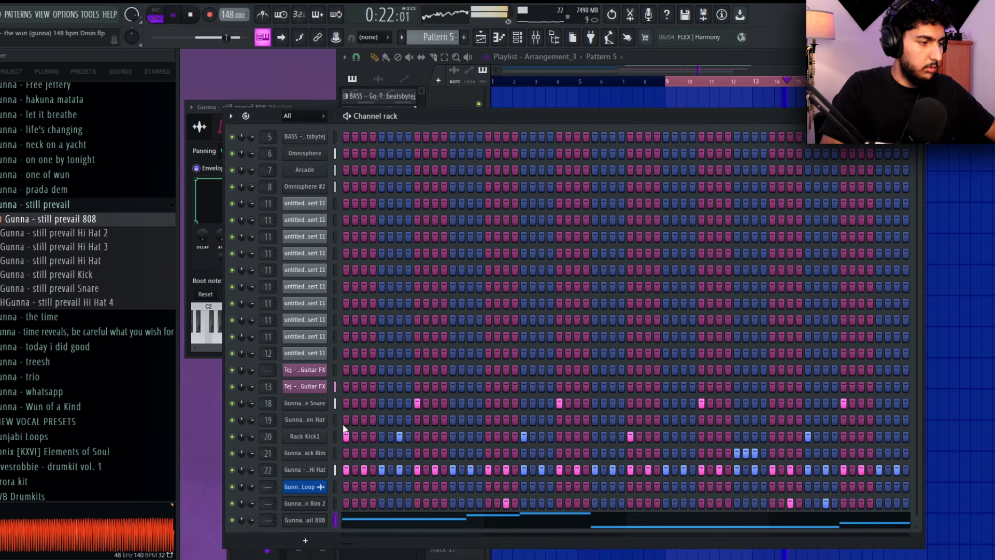
{"action": "key", "text": "F7"}
{"action": "left_click", "coordinate": [408, 256], "text": "ctrl"}
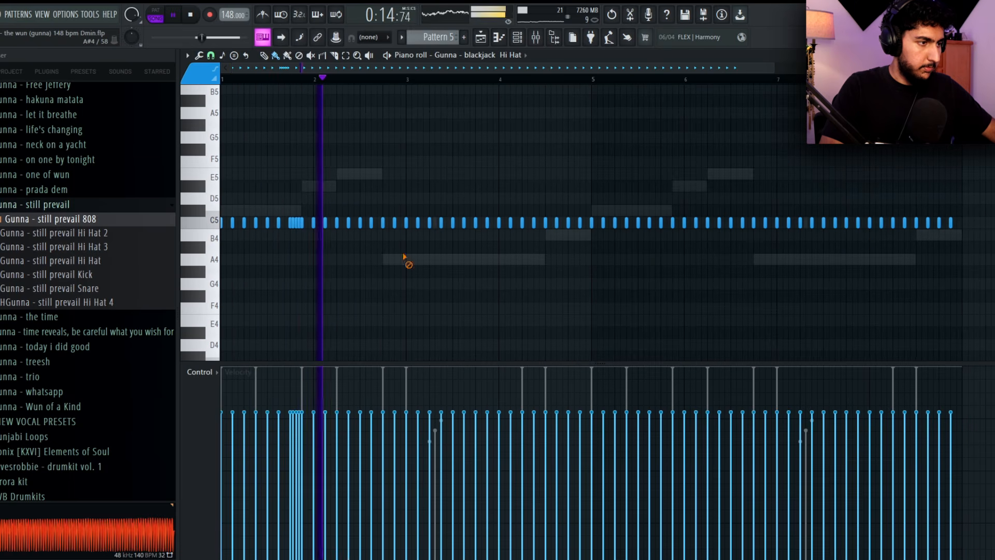
{"action": "scroll", "coordinate": [477, 260], "scroll_direction": "up", "scroll_amount": 2}
{"action": "scroll", "coordinate": [563, 241], "scroll_direction": "right", "scroll_amount": 2}
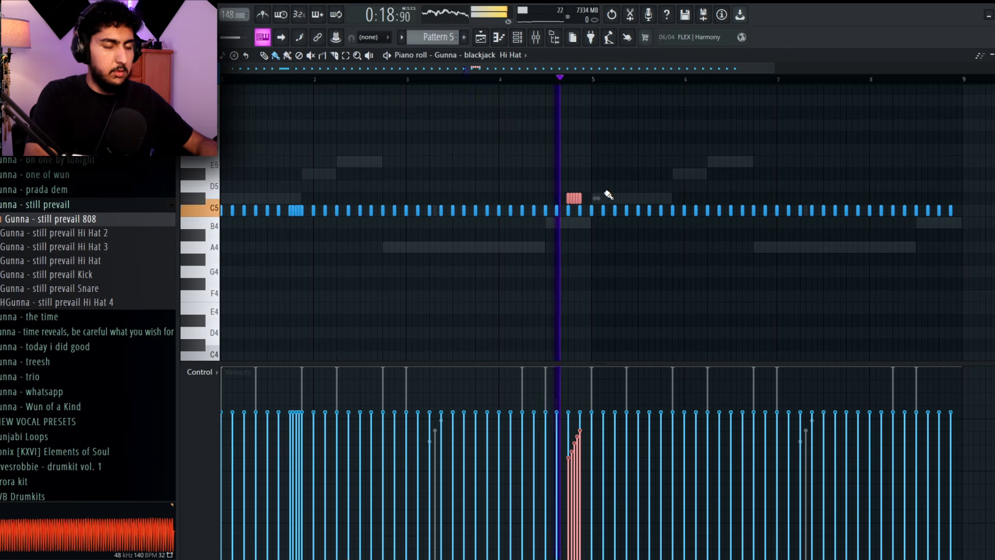
{"action": "left_click", "coordinate": [609, 192], "text": "ctrl"}
{"action": "scroll", "coordinate": [662, 219], "scroll_direction": "up", "scroll_amount": 4}
{"action": "scroll", "coordinate": [661, 218], "scroll_direction": "down", "scroll_amount": 5}
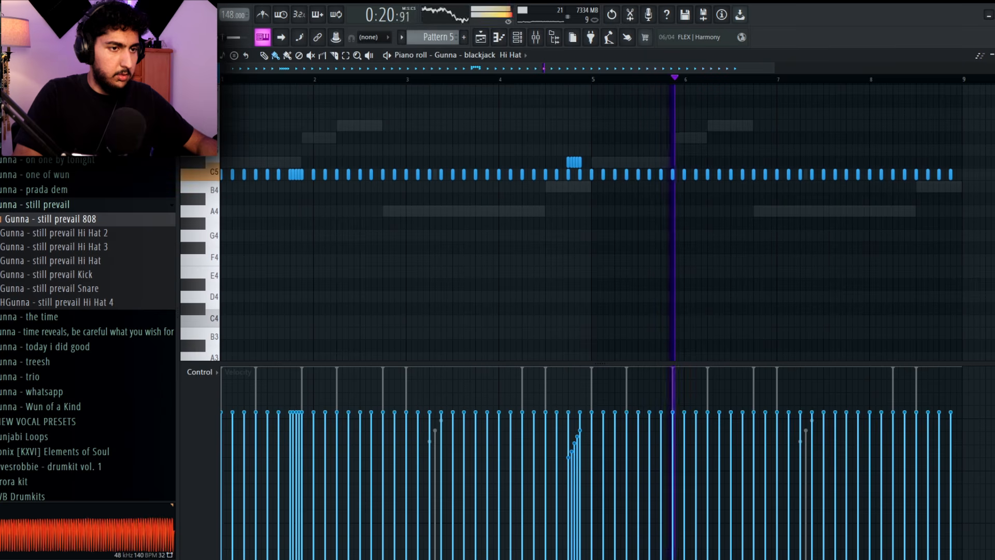
Replace the hi-hat notes in bars 5 to 8 with a duplicate of bars 1 to 4
{"action": "left_click_drag", "start_coordinate": [588, 155], "coordinate": [992, 215]}
{"action": "key", "text": "Delete"}
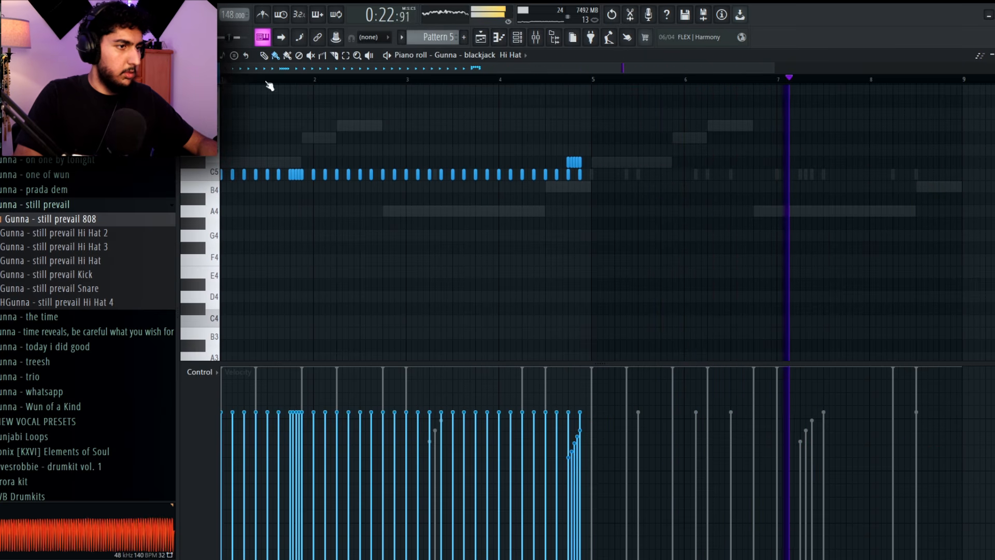
{"action": "left_click_drag", "start_coordinate": [223, 82], "coordinate": [593, 87]}
{"action": "key", "text": "ctrl+b"}
{"action": "key", "text": "ctrl+d"}
{"action": "left_click_drag", "start_coordinate": [954, 161], "coordinate": [938, 163]}
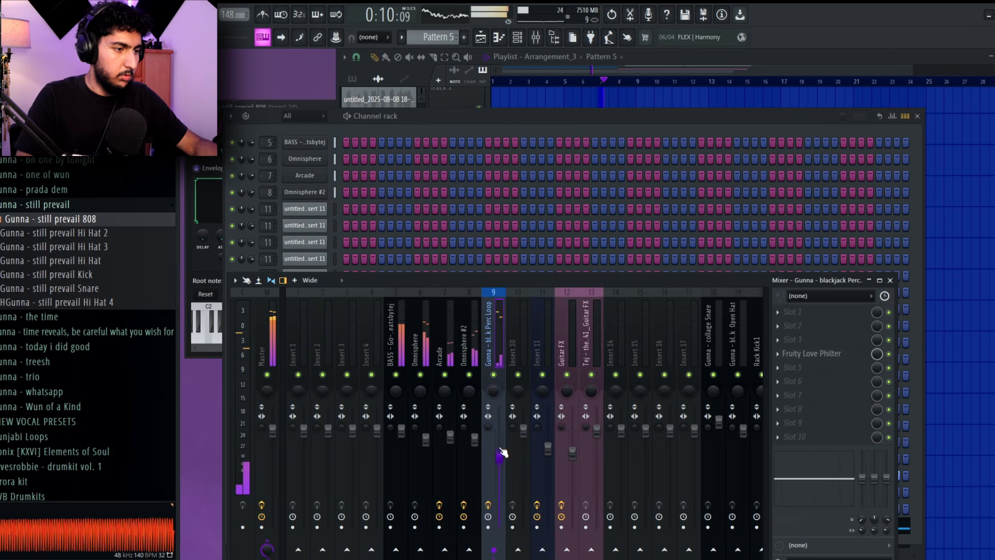
Duplicate the guitar, Omnisphere, Arcade, Omnisphere #2 and Pattern 5 clips from bar 9 to bar 17
{"action": "left_click", "coordinate": [928, 290]}
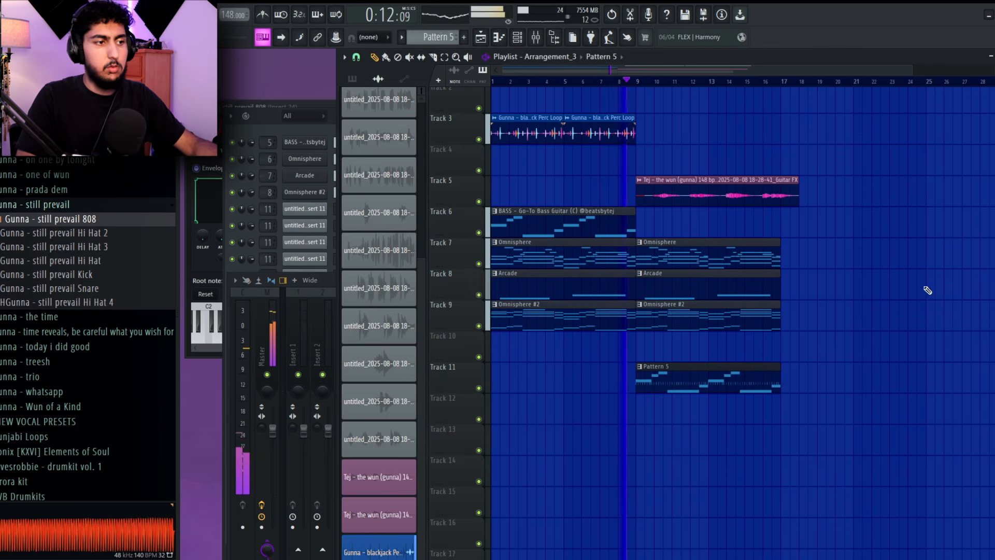
{"action": "left_click_drag", "start_coordinate": [782, 440], "coordinate": [708, 197]}
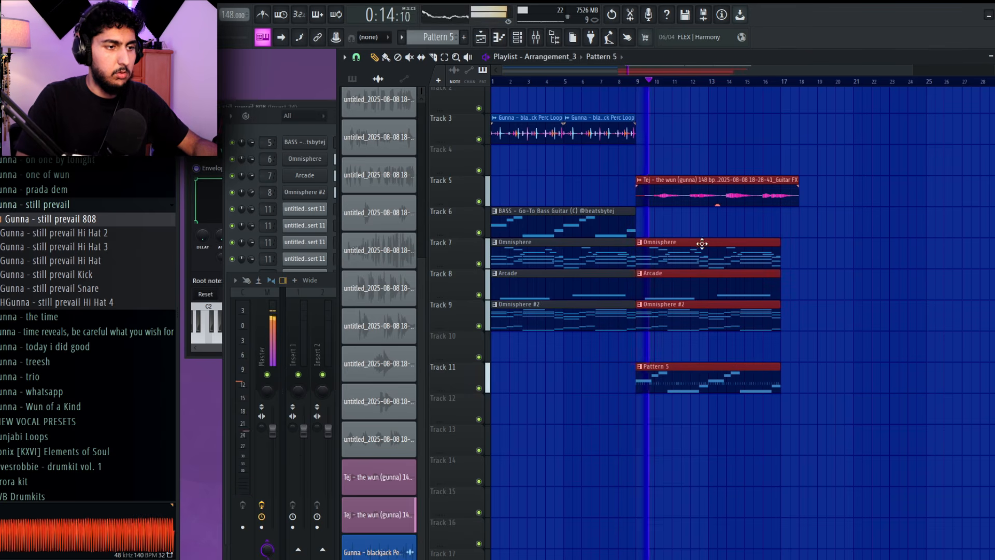
{"action": "left_click_drag", "start_coordinate": [701, 242], "coordinate": [850, 243]}
{"action": "left_click", "coordinate": [896, 224], "text": "ctrl"}
Move the bar 17 guitar clip up to Track 4 and delete the guitar clip at bar 9 on Track 5
{"action": "left_click_drag", "start_coordinate": [842, 189], "coordinate": [850, 158]}
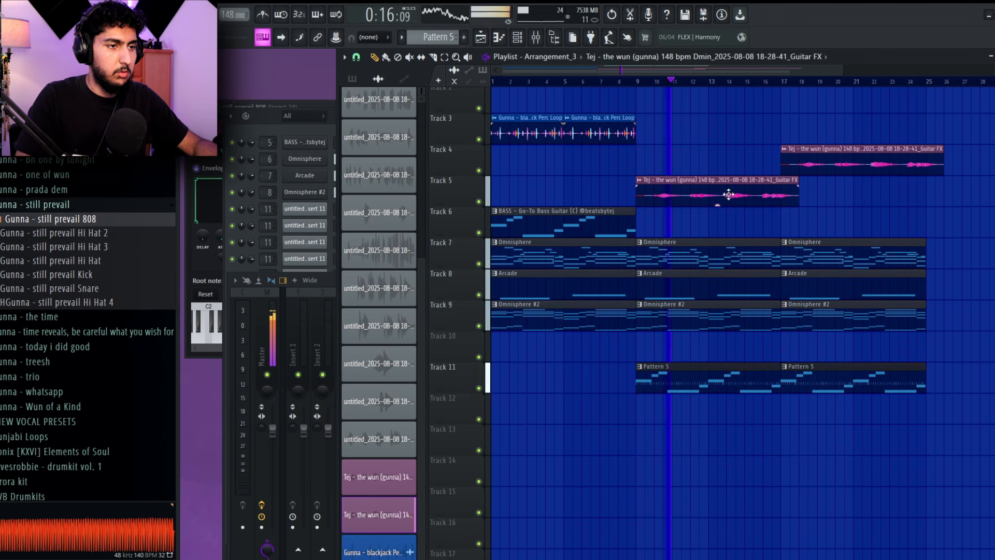
{"action": "right_click", "coordinate": [750, 200]}
{"action": "scroll", "coordinate": [798, 217], "scroll_direction": "down", "scroll_amount": 2}
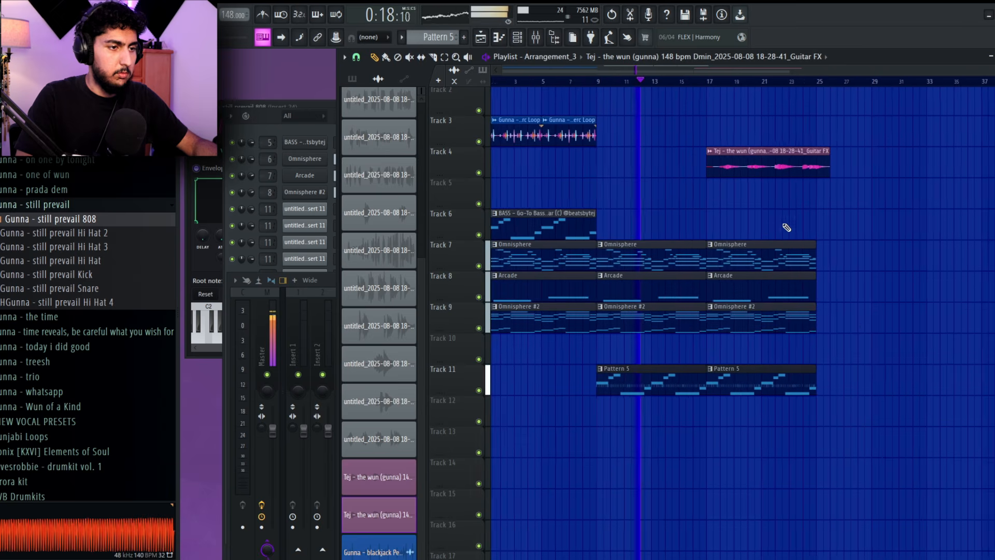
Duplicate the melody and Pattern 5 clips of bars 9 to 24 to start at bar 25
{"action": "left_click_drag", "start_coordinate": [803, 396], "coordinate": [624, 208]}
{"action": "left_click_drag", "start_coordinate": [626, 242], "coordinate": [827, 242]}
{"action": "left_click", "coordinate": [774, 236], "text": "ctrl"}
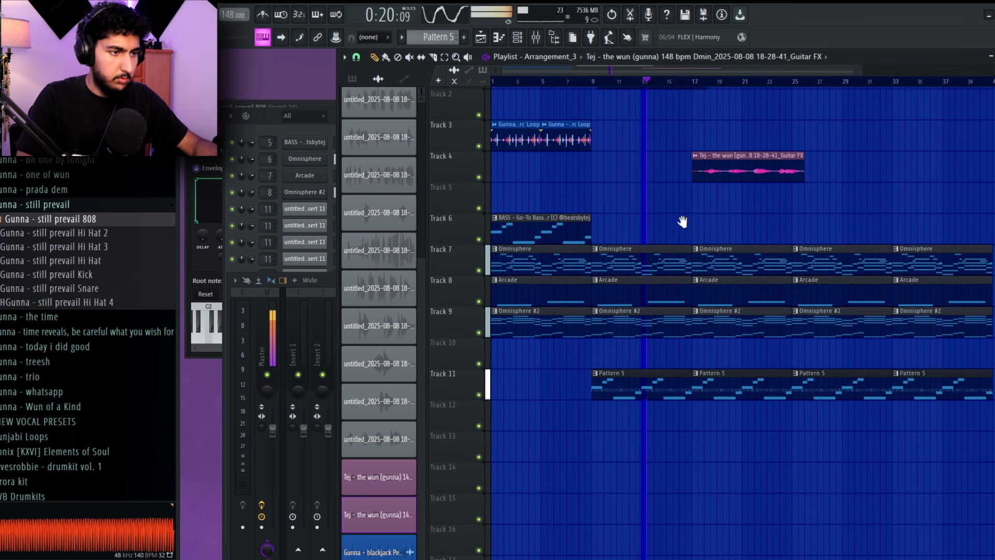
{"action": "scroll", "coordinate": [651, 224], "scroll_direction": "down", "scroll_amount": 2}
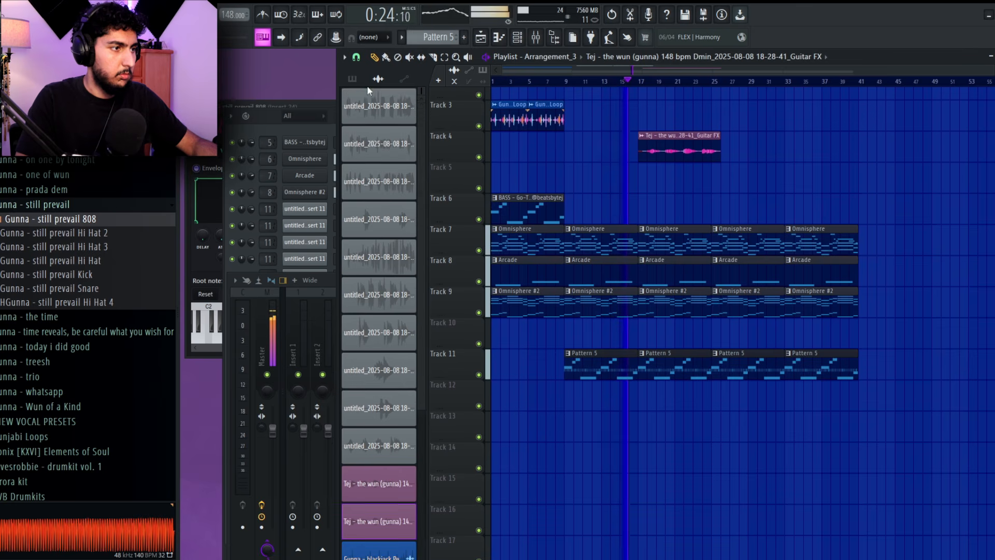
Split Pattern 5 by channel into separate drum and 808 patterns
{"action": "left_click", "coordinate": [353, 79]}
{"action": "right_click", "coordinate": [365, 165]}
{"action": "left_click", "coordinate": [449, 248]}
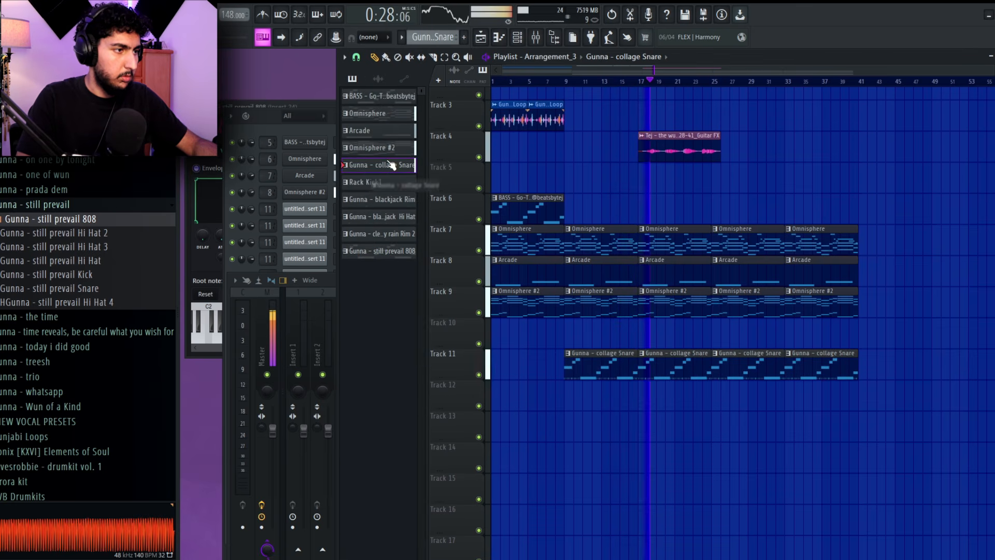
Place the split drum and 808 patterns on Tracks 12 to 17 at bar 9 and repeat them three more times
{"action": "left_click_drag", "start_coordinate": [373, 171], "coordinate": [567, 402]}
{"action": "key", "text": "ctrl+b"}
{"action": "key", "text": "ctrl+b"}
{"action": "key", "text": "ctrl+b"}
Delete all the clips on Track 11
{"action": "left_click_drag", "start_coordinate": [831, 363], "coordinate": [608, 368]}
{"action": "key", "text": "Delete"}
{"action": "scroll", "coordinate": [850, 316], "scroll_direction": "down", "scroll_amount": 4}
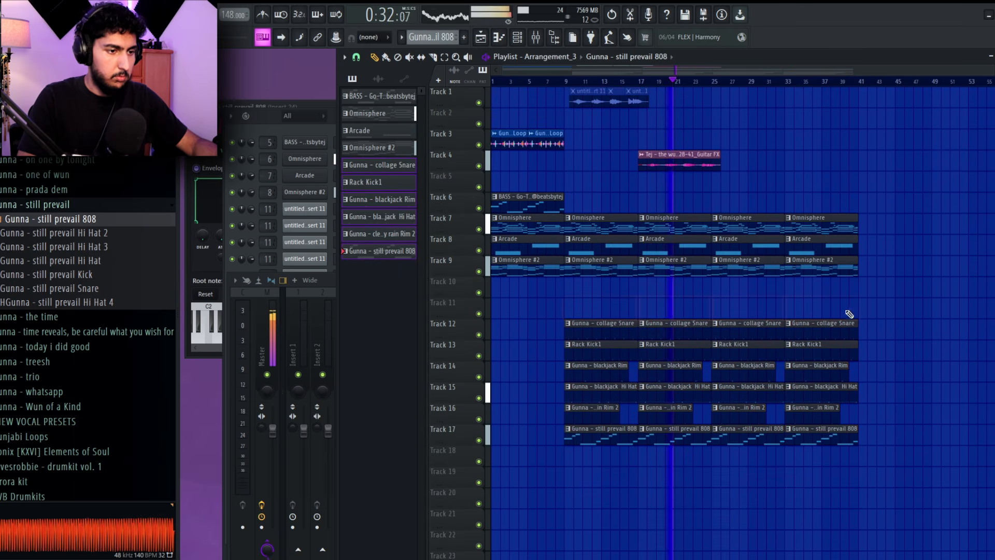
{"action": "scroll", "coordinate": [761, 387], "scroll_direction": "up", "scroll_amount": 1}
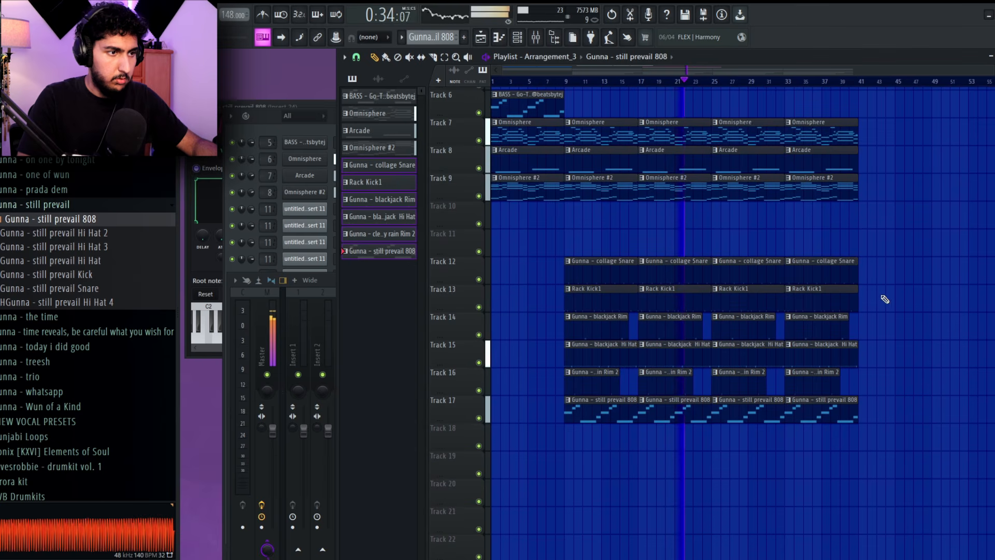
Place a Go-To Bass Guitar pattern clip on Track 6 at bar 33
{"action": "scroll", "coordinate": [528, 141], "scroll_direction": "up", "scroll_amount": 1}
{"action": "scroll", "coordinate": [862, 182], "scroll_direction": "up", "scroll_amount": 2}
{"action": "left_click_drag", "start_coordinate": [761, 134], "coordinate": [821, 184]}
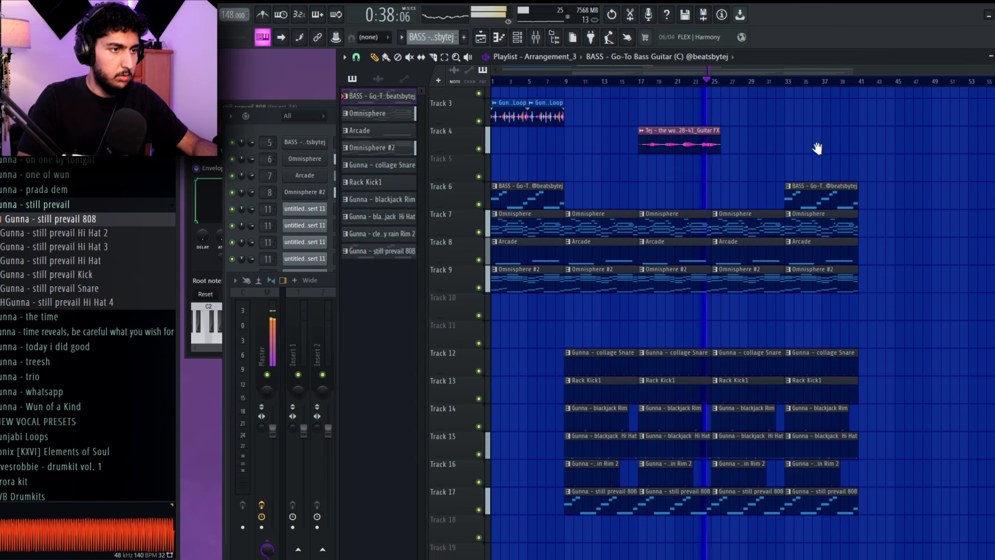
{"action": "scroll", "coordinate": [841, 152], "scroll_direction": "up", "scroll_amount": 1}
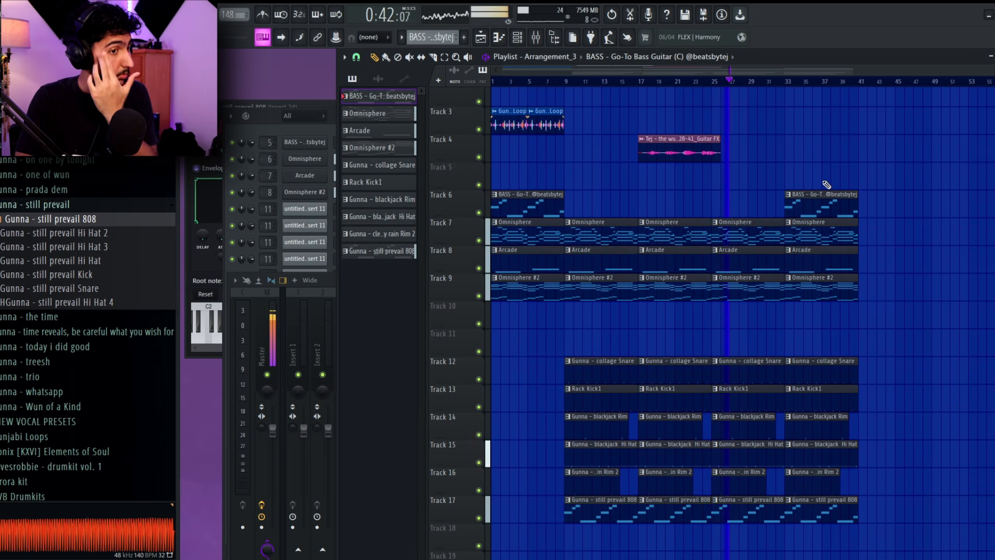
Delete the still prevail 808 clip at bar 33 and the Rack Kick1 clip at bar 25
{"action": "right_click", "coordinate": [846, 510]}
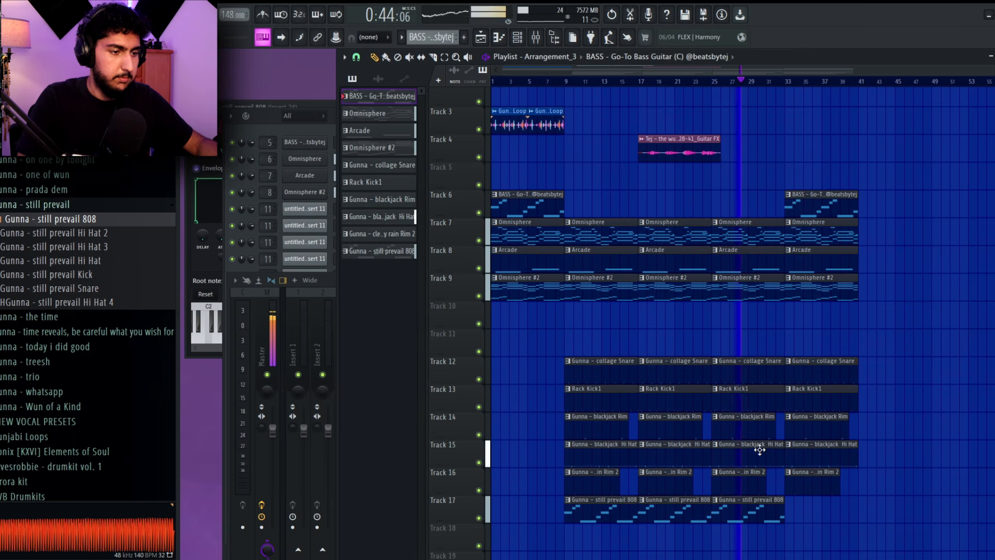
{"action": "right_click", "coordinate": [754, 404]}
{"action": "scroll", "coordinate": [911, 382], "scroll_direction": "up", "scroll_amount": 3}
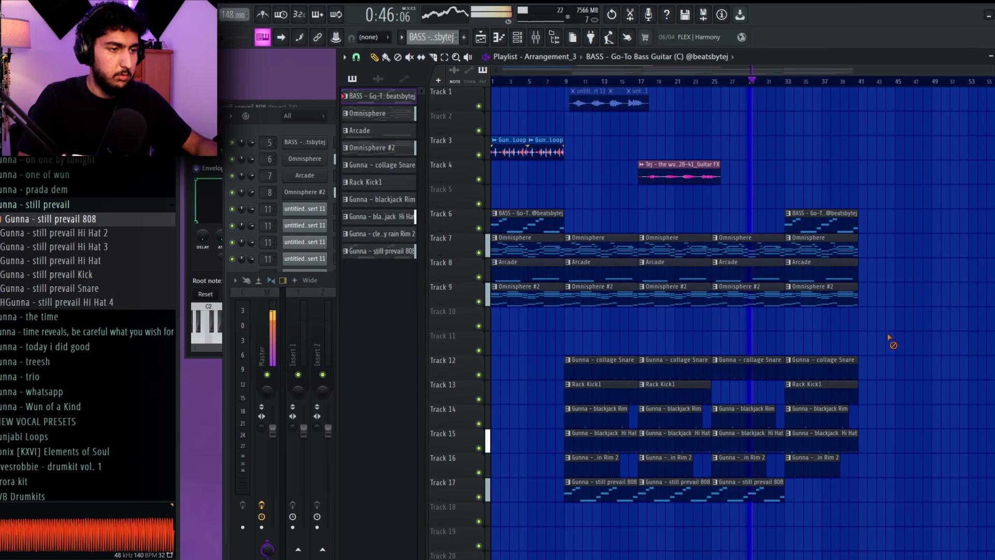
Check the drum and 808 tracks in the mixer and lower the Rack Kick1 volume slightly
{"action": "key", "text": "F9"}
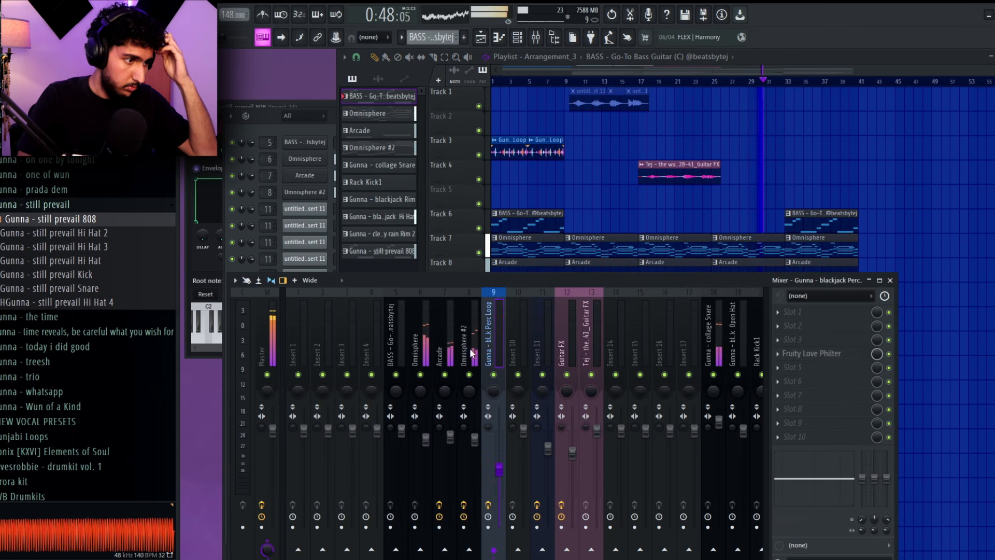
{"action": "scroll", "coordinate": [691, 342], "scroll_direction": "down", "scroll_amount": 3}
{"action": "left_click", "coordinate": [593, 346]}
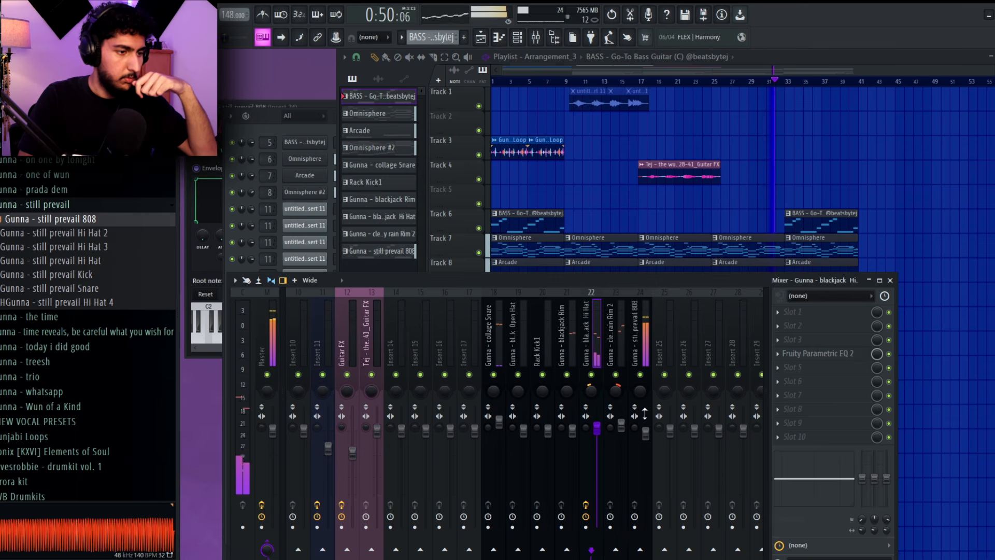
{"action": "left_click", "coordinate": [651, 325]}
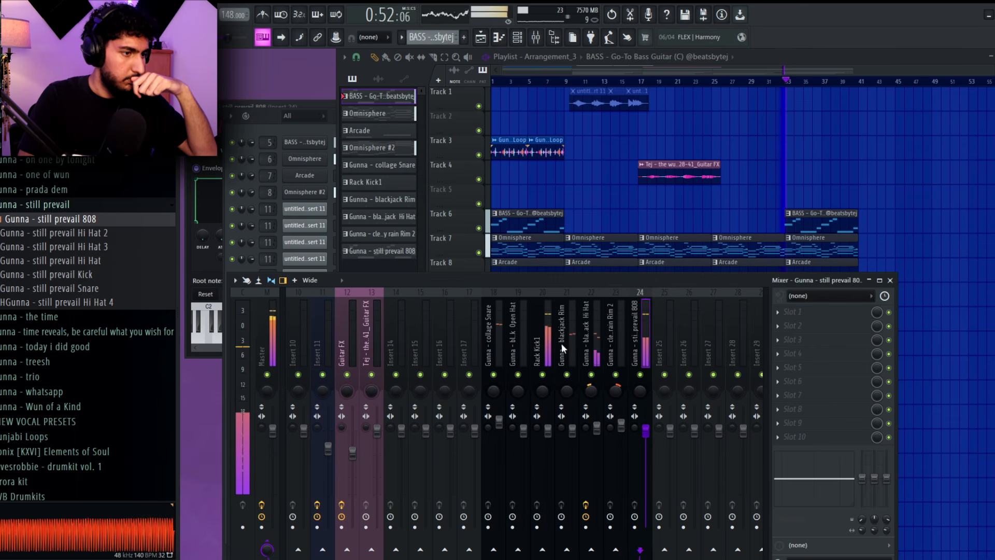
{"action": "left_click", "coordinate": [555, 433]}
Delete the Arcade clip at bar 33 on Track 8
{"action": "left_click", "coordinate": [810, 214]}
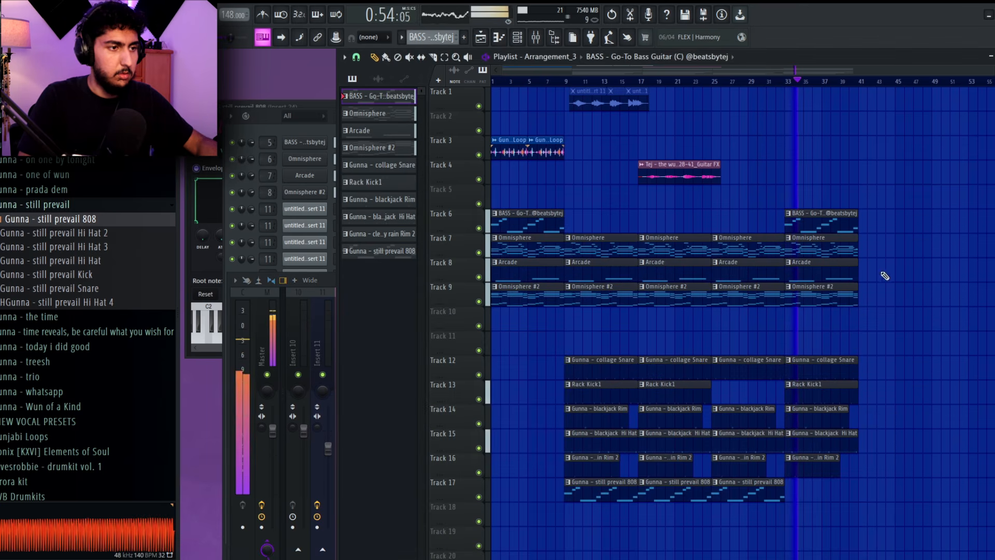
{"action": "right_click", "coordinate": [854, 271]}
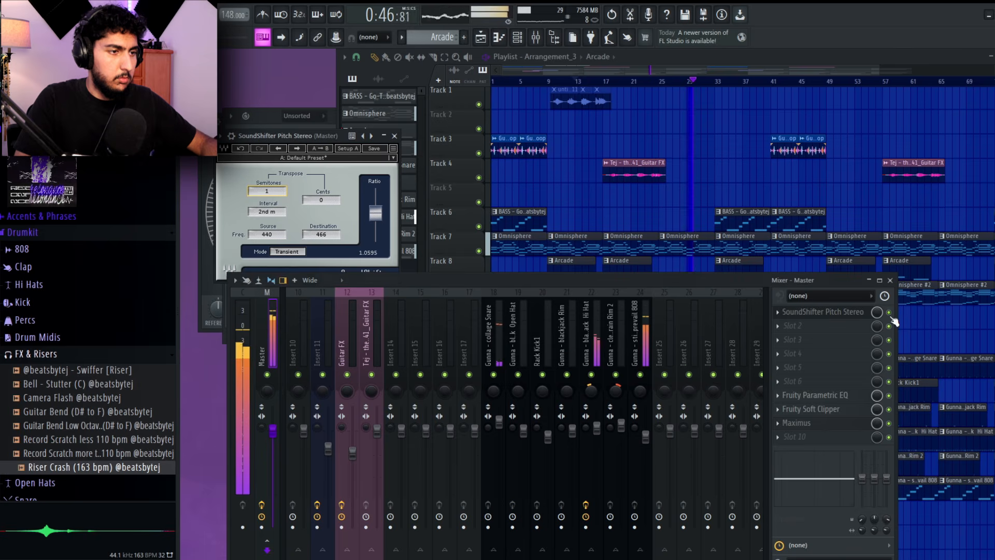
Play the arrangement from bar 1 and open the sample settings of the Gunna - blackjack Perc Loop clip
{"action": "left_click_drag", "start_coordinate": [527, 81], "coordinate": [405, 99]}
{"action": "left_click", "coordinate": [499, 152]}
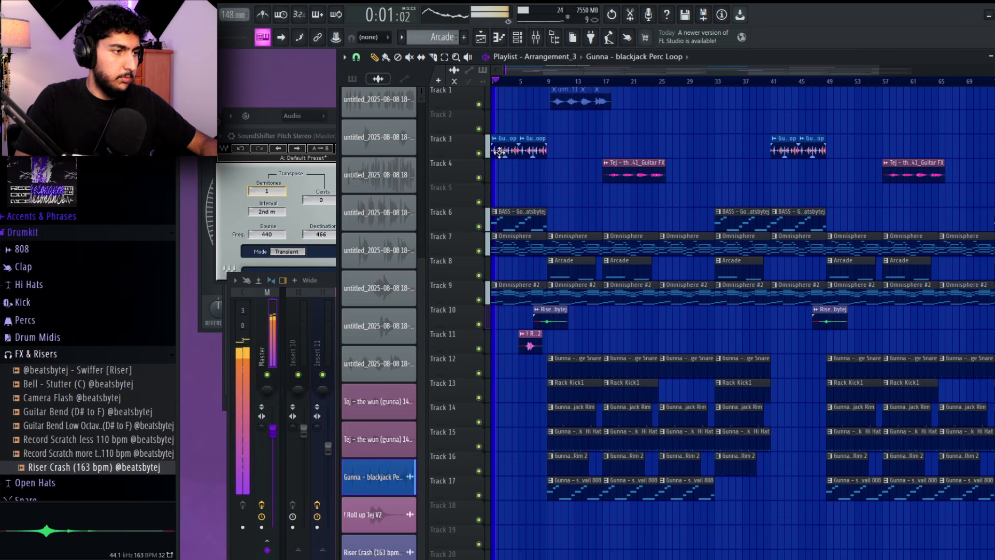
{"action": "double_click", "coordinate": [499, 151]}
{"action": "right_click", "coordinate": [455, 241]}
{"action": "right_click", "coordinate": [579, 204]}
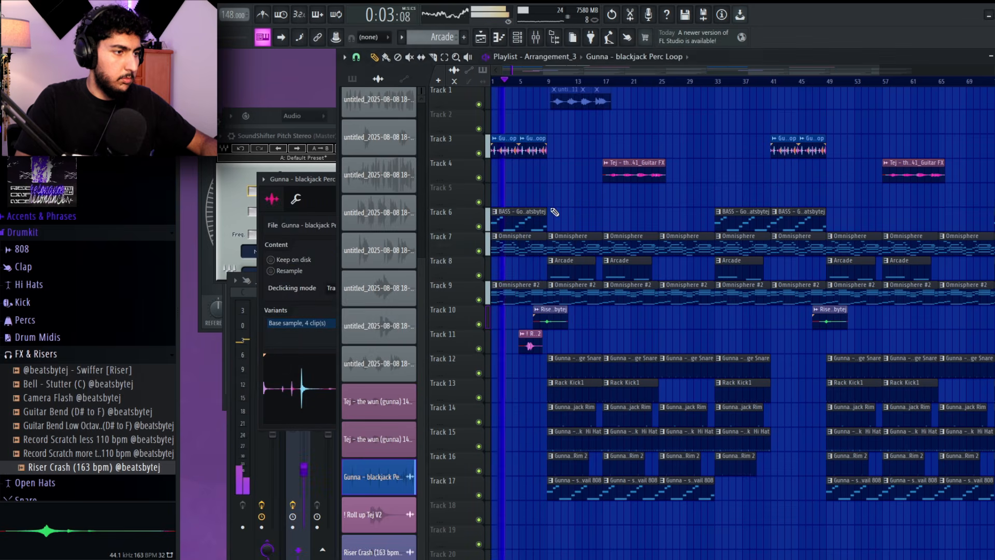
Transpose the selected melodic patterns, BASS - Go-To Bass Guitar, Omnisphere, Arcade and Omnisphere #2, by 1 semitone
{"action": "left_click", "coordinate": [354, 79]}
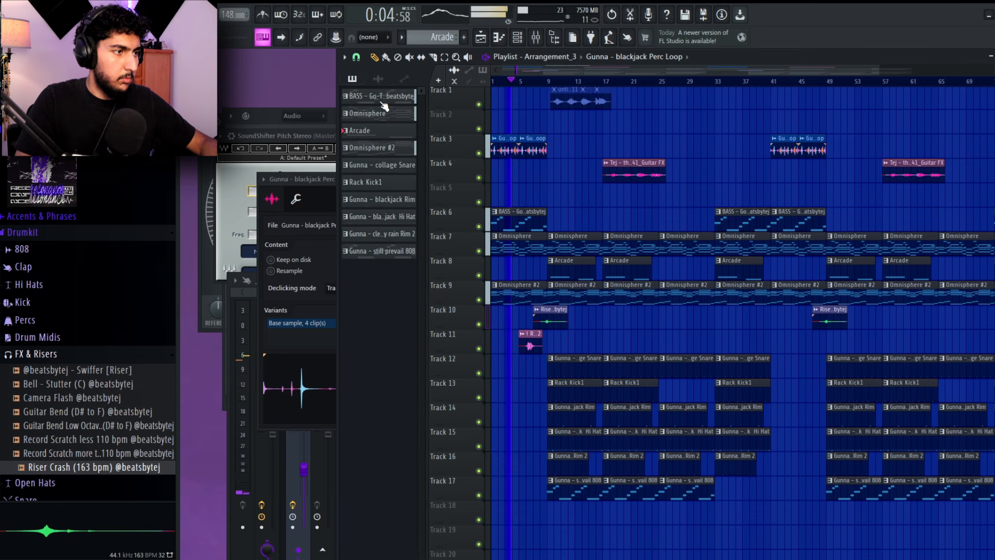
{"action": "right_click", "coordinate": [384, 149]}
{"action": "left_click", "coordinate": [435, 267]}
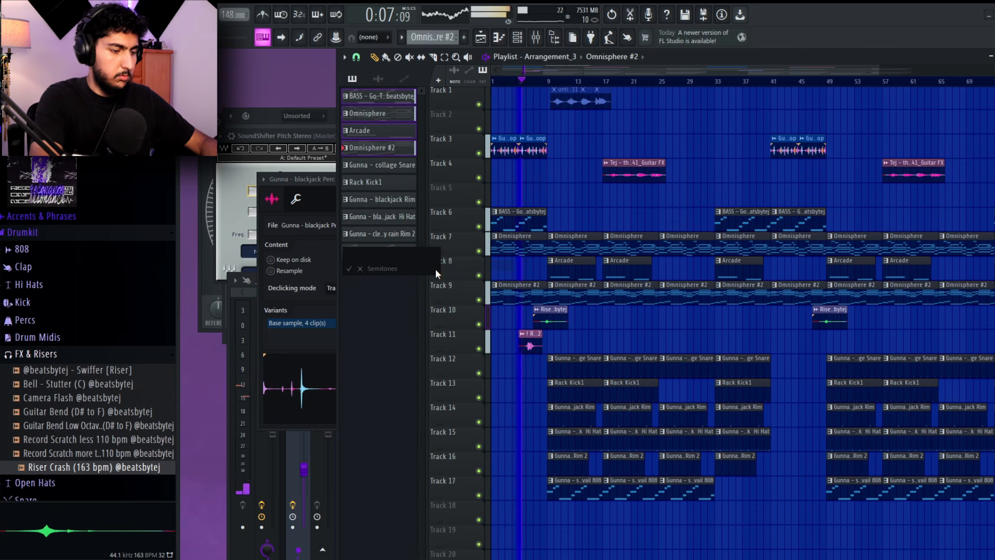
{"action": "type", "text": "1"}
{"action": "key", "text": "Return"}
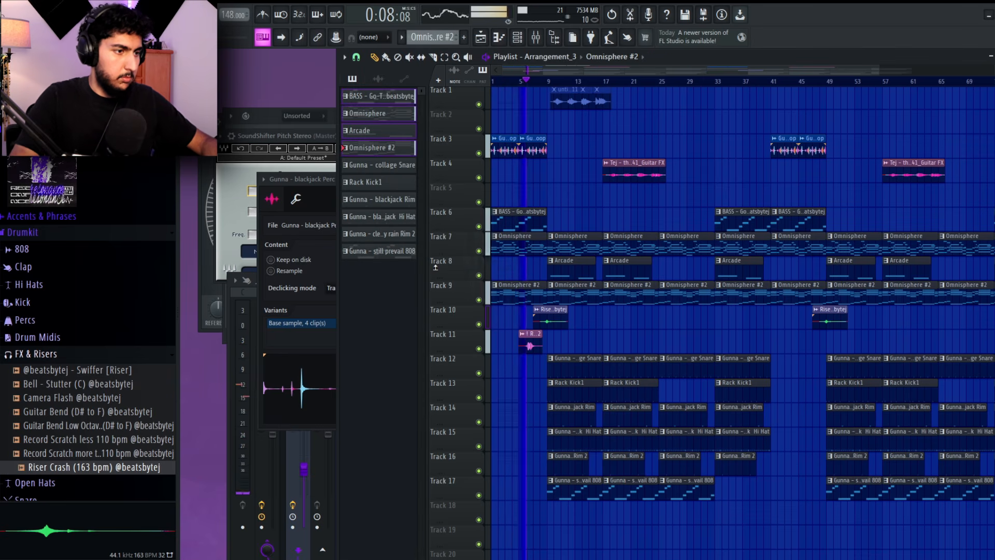
Check the notes of the Arcade clip and the still prevail 808 clip at bar 9 in the piano roll
{"action": "double_click", "coordinate": [572, 270]}
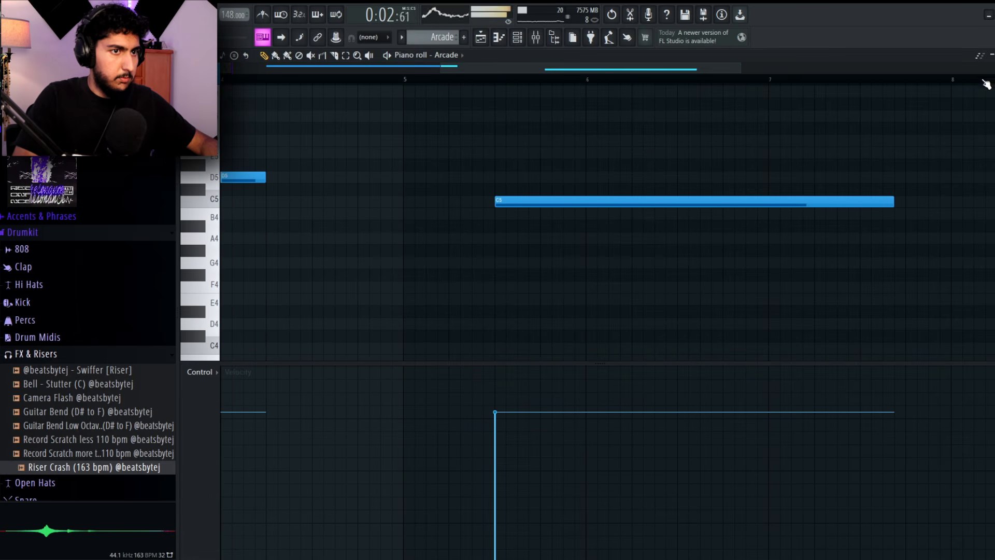
{"action": "key", "text": "F7"}
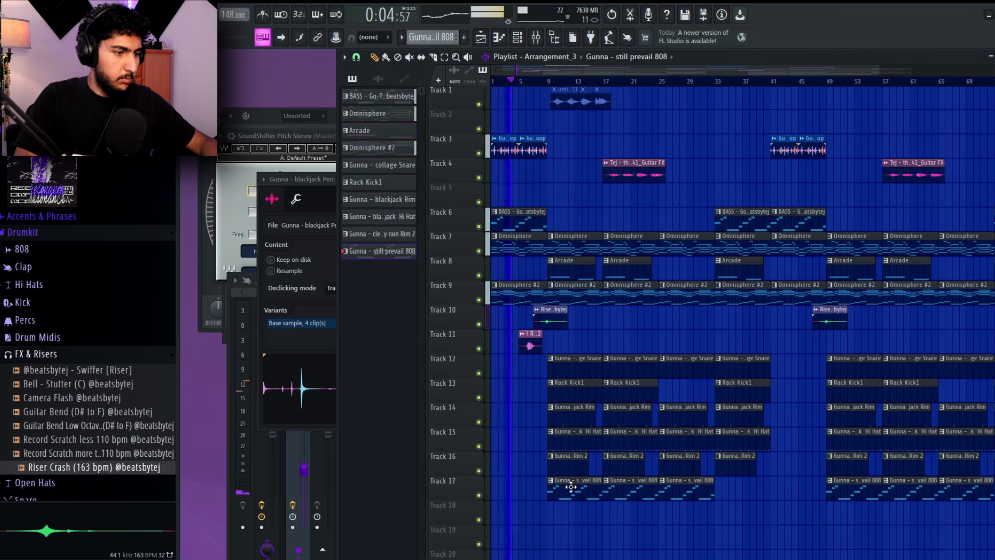
{"action": "double_click", "coordinate": [570, 486]}
{"action": "key", "text": "F7"}
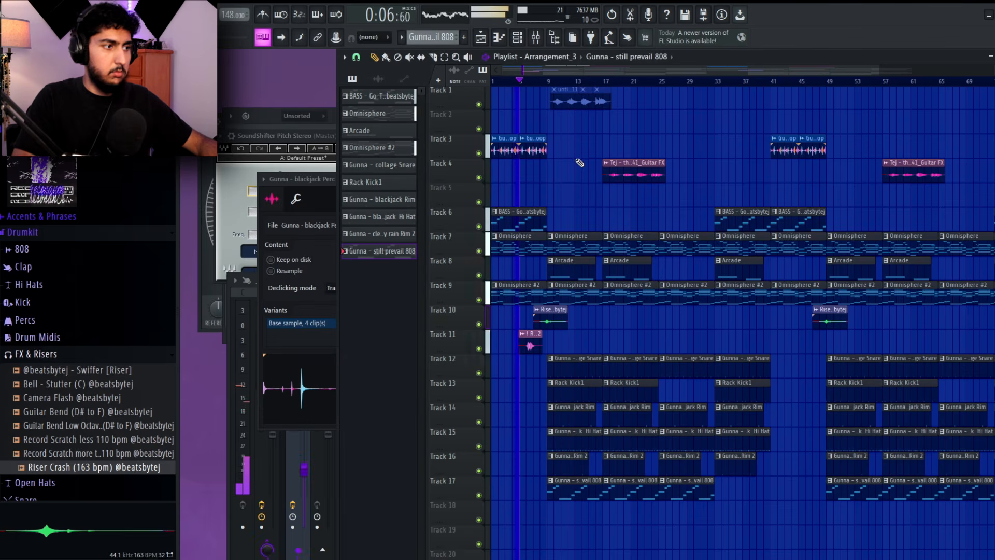
Open the Arcade instrument and check its session key options
{"action": "key", "text": "F6"}
{"action": "left_click", "coordinate": [306, 176]}
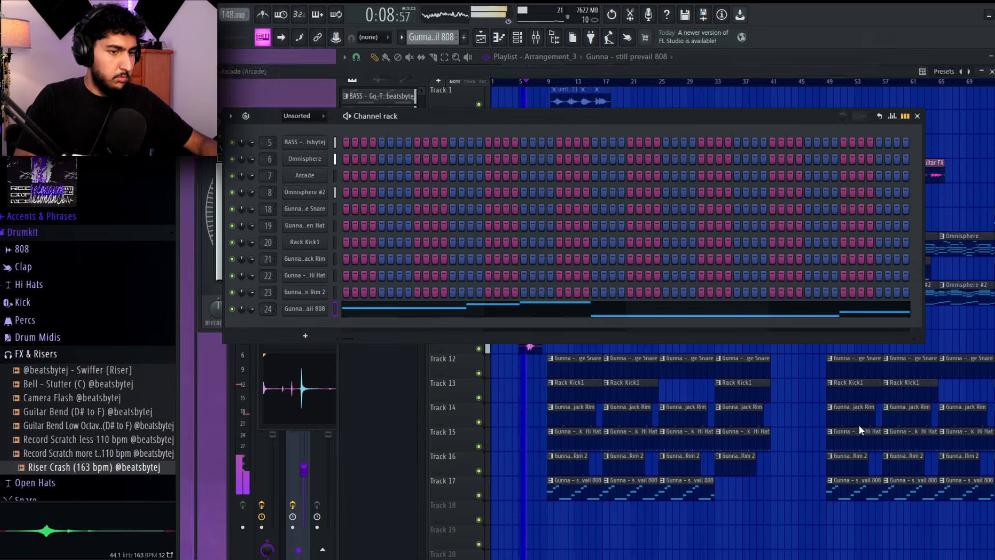
{"action": "left_click", "coordinate": [928, 530]}
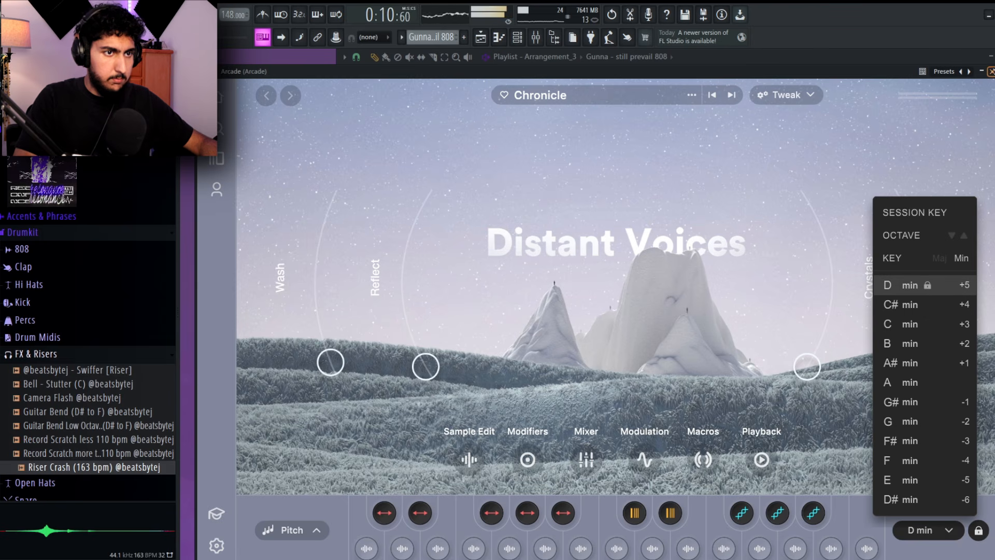
{"action": "left_click", "coordinate": [991, 71]}
{"action": "key", "text": "F6"}
Open the sample settings of the first Riser Crash clip on Track 10 and look over the rest of the arrangement
{"action": "scroll", "coordinate": [645, 244], "scroll_direction": "up", "scroll_amount": 2}
{"action": "left_click_drag", "start_coordinate": [519, 320], "coordinate": [608, 309]}
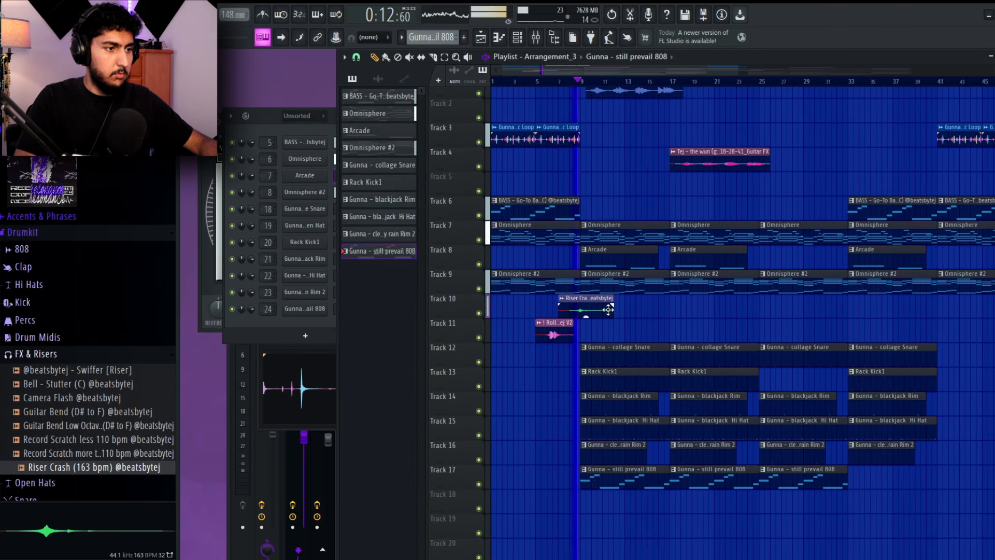
{"action": "double_click", "coordinate": [609, 309]}
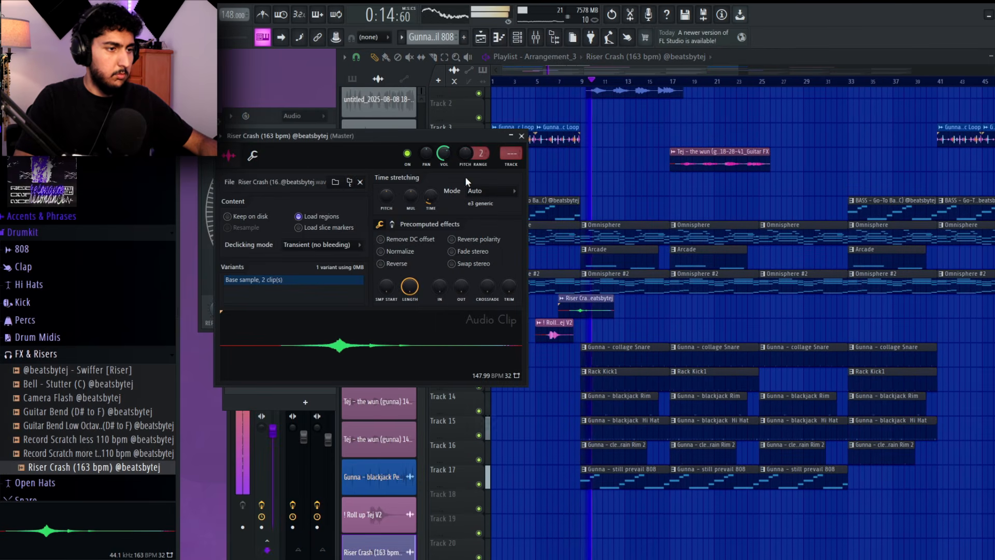
{"action": "middle_click", "coordinate": [674, 322]}
{"action": "scroll", "coordinate": [789, 311], "scroll_direction": "down", "scroll_amount": 3}
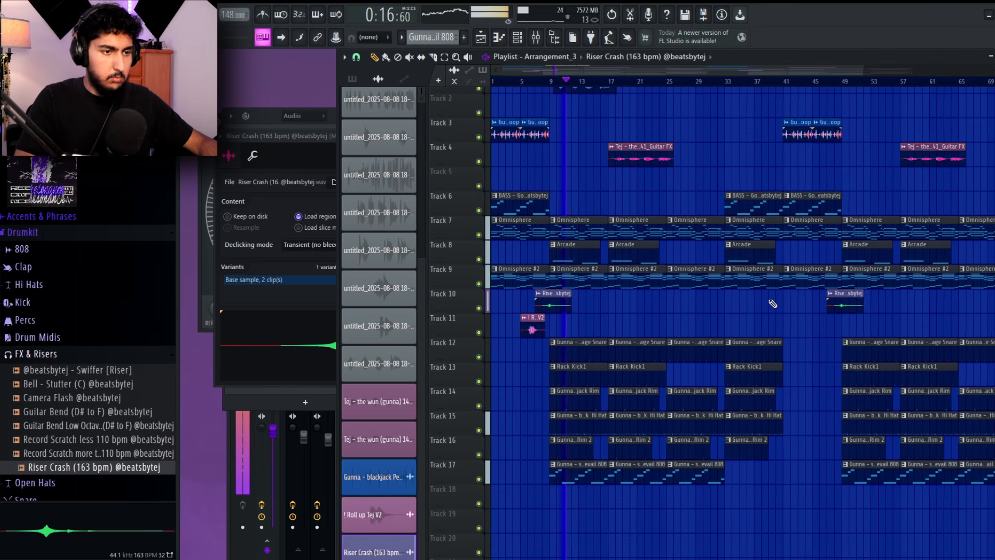
{"action": "left_click_drag", "start_coordinate": [770, 305], "coordinate": [746, 308]}
{"action": "scroll", "coordinate": [672, 297], "scroll_direction": "down", "scroll_amount": 2}
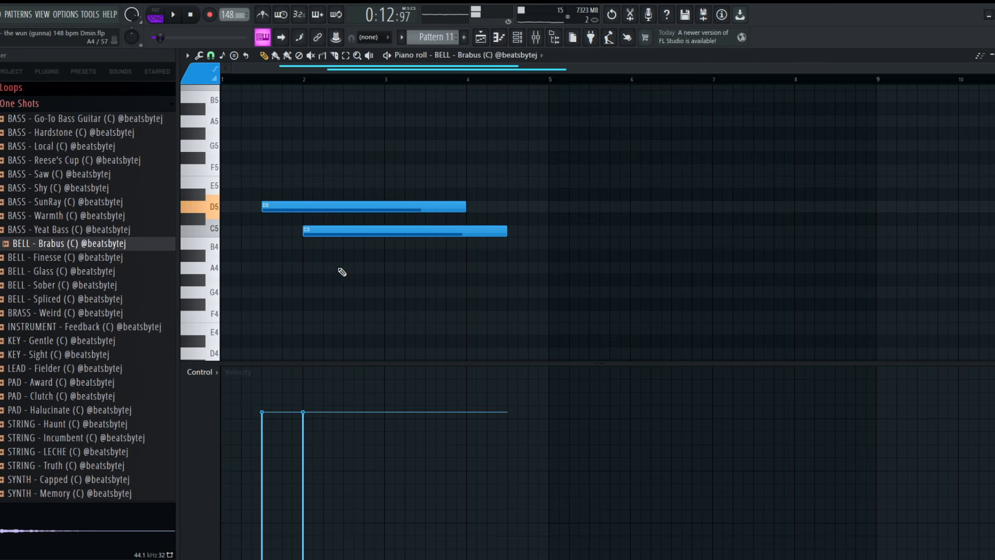
Add an A4 note after D5 and C5 in the BELL - Brabus pattern and arrange the three shortened notes from mid-bar 2
{"action": "left_click", "coordinate": [340, 268]}
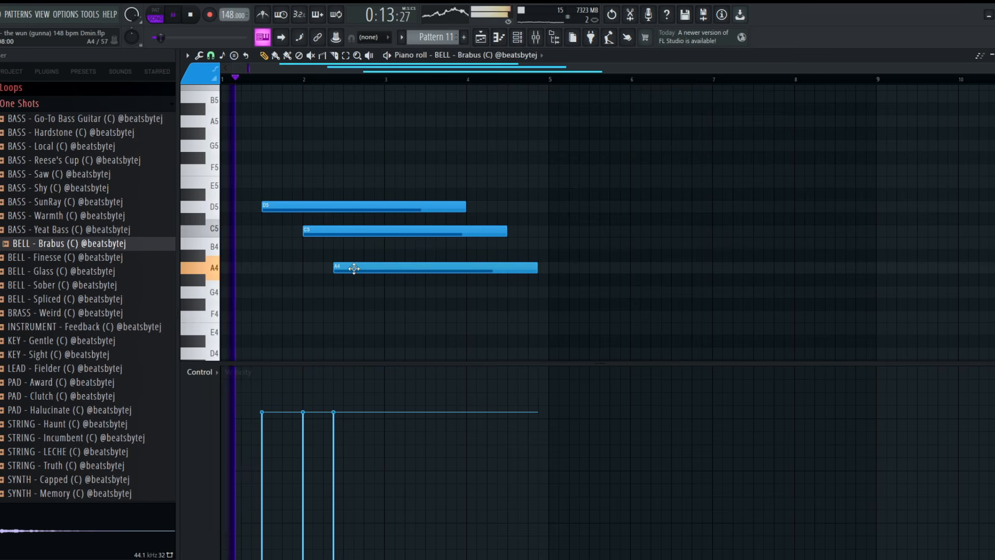
{"action": "left_click_drag", "start_coordinate": [347, 269], "coordinate": [369, 269]}
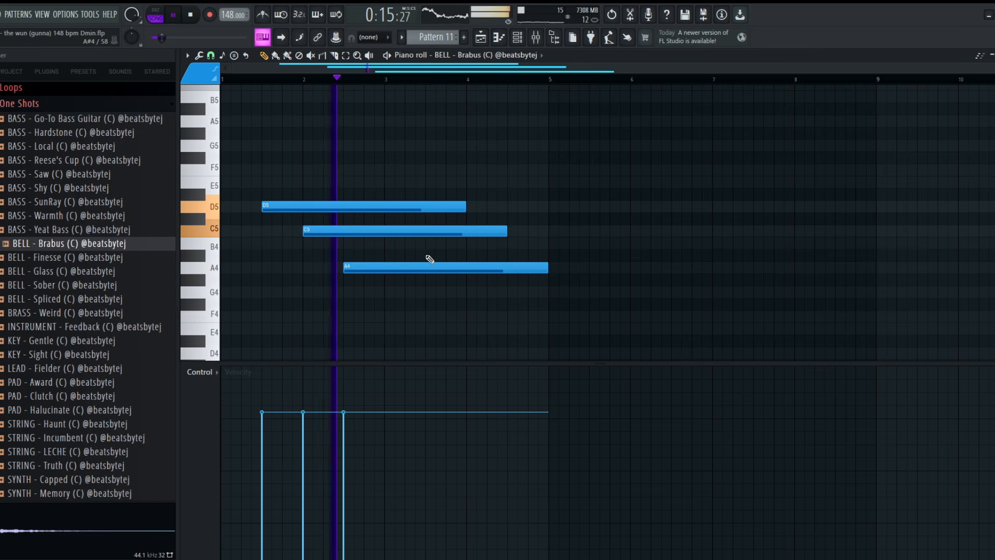
{"action": "scroll", "coordinate": [549, 291], "scroll_direction": "up", "scroll_amount": 1}
{"action": "left_click_drag", "start_coordinate": [571, 297], "coordinate": [418, 208]}
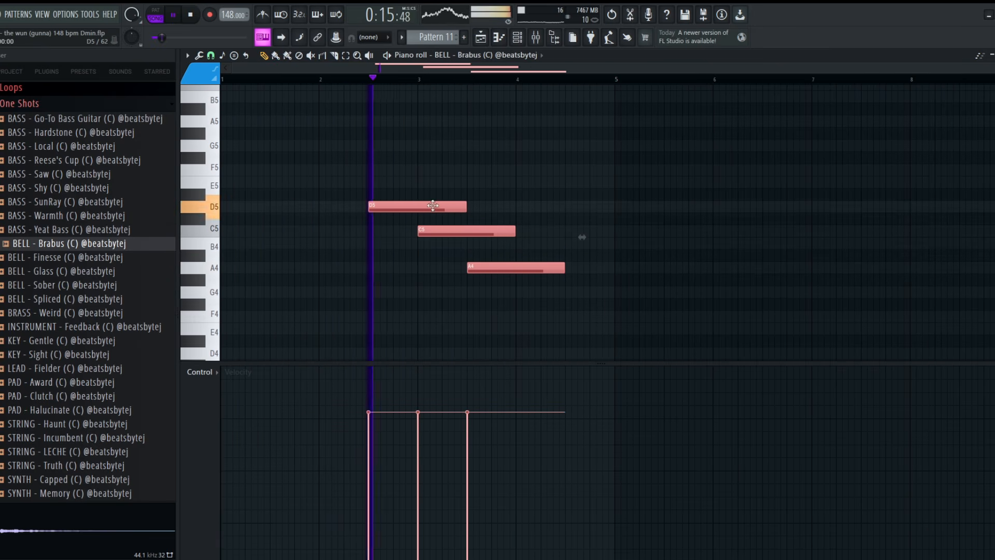
{"action": "left_click", "coordinate": [500, 193], "text": "ctrl"}
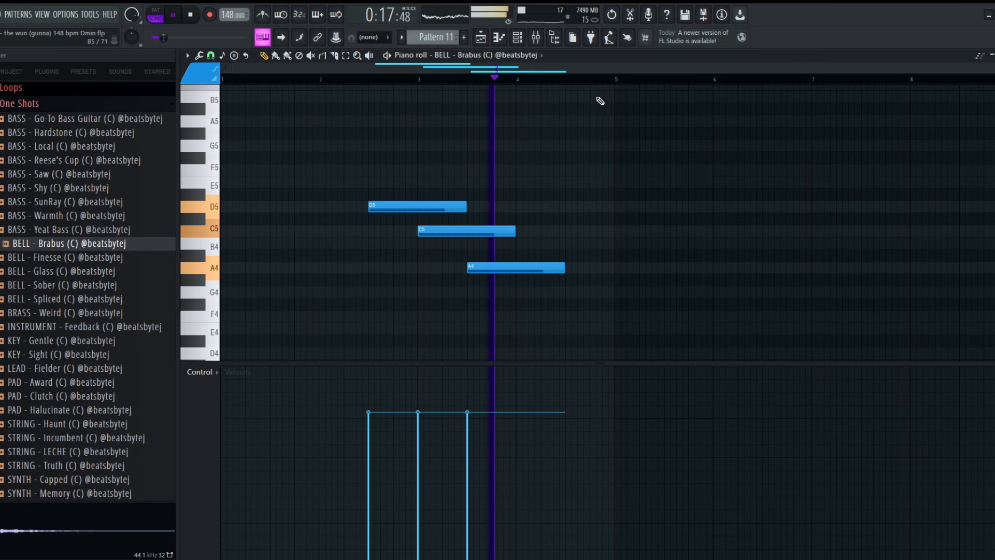
Duplicate the four-bar BELL - Brabus phrase into bars 5 to 8
{"action": "left_click_drag", "start_coordinate": [614, 81], "coordinate": [224, 82]}
{"action": "key", "text": "ctrl+b"}
{"action": "left_click", "coordinate": [724, 129], "text": "ctrl"}
{"action": "left_click_drag", "start_coordinate": [718, 139], "coordinate": [469, 122]}
{"action": "scroll", "coordinate": [554, 179], "scroll_direction": "up", "scroll_amount": 3}
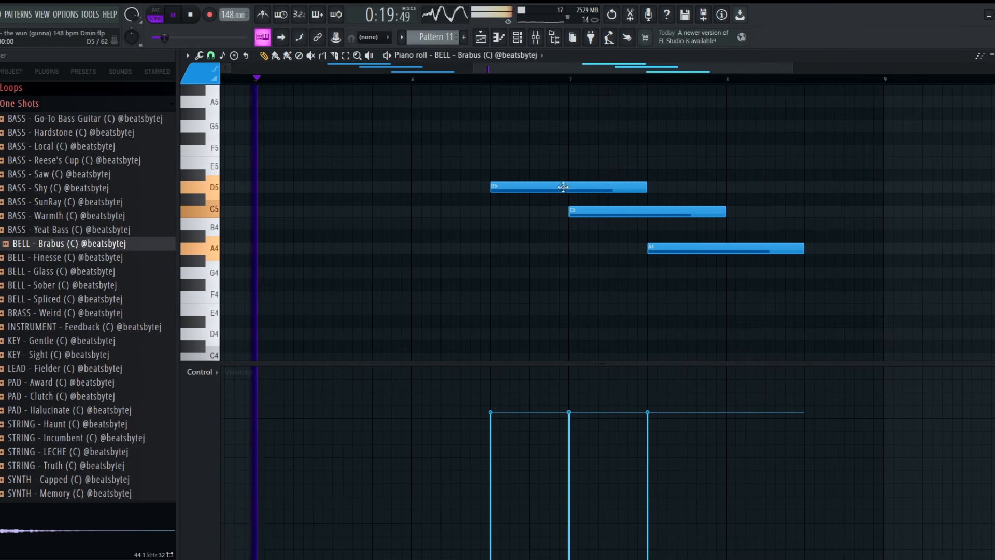
Raise the duplicated bell notes to an ascending F5, G5 and A5, and play the result
{"action": "left_click_drag", "start_coordinate": [588, 211], "coordinate": [589, 161]}
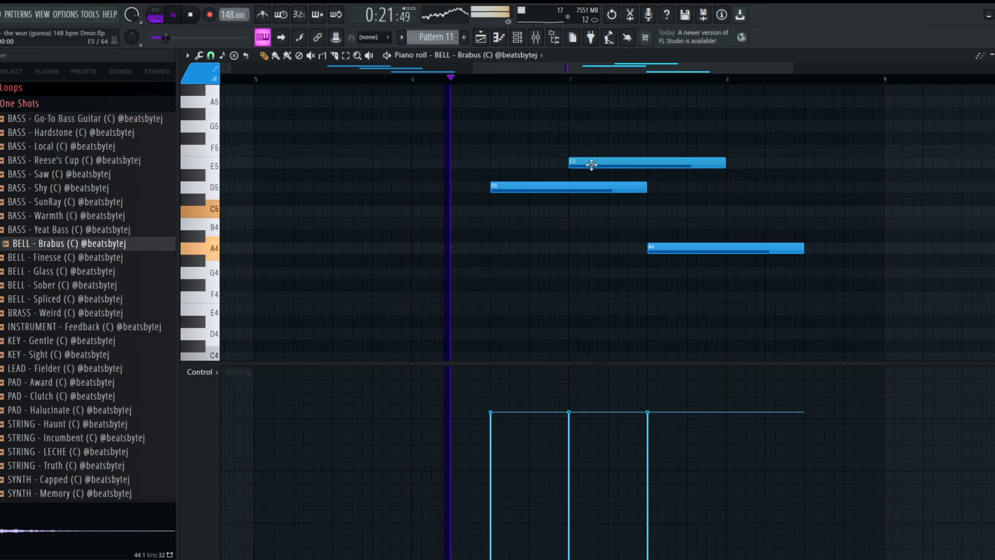
{"action": "left_click_drag", "start_coordinate": [684, 261], "coordinate": [664, 155]}
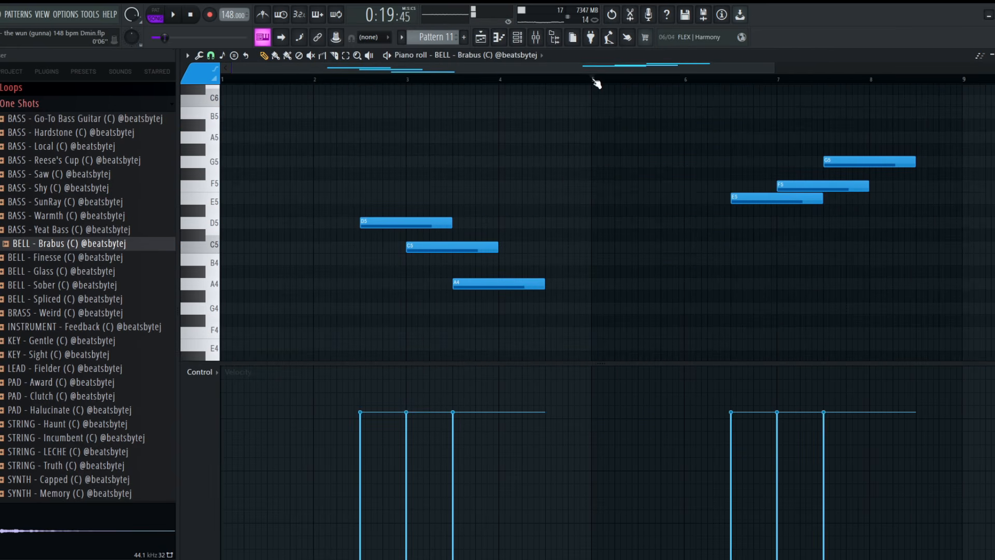
{"action": "left_click_drag", "start_coordinate": [761, 193], "coordinate": [795, 133]}
{"action": "left_click_drag", "start_coordinate": [733, 161], "coordinate": [730, 181]}
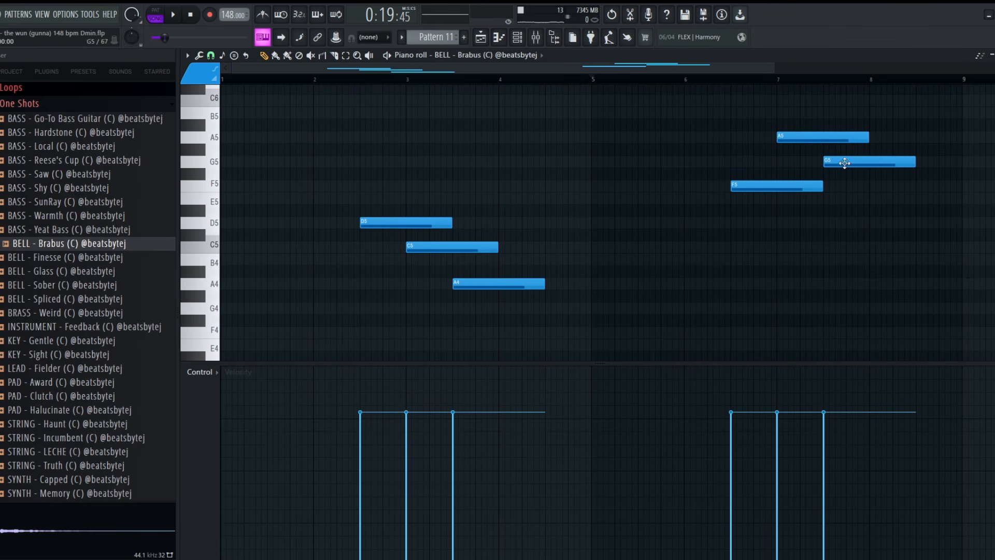
{"action": "left_click_drag", "start_coordinate": [844, 163], "coordinate": [840, 138]}
{"action": "key", "text": "space"}
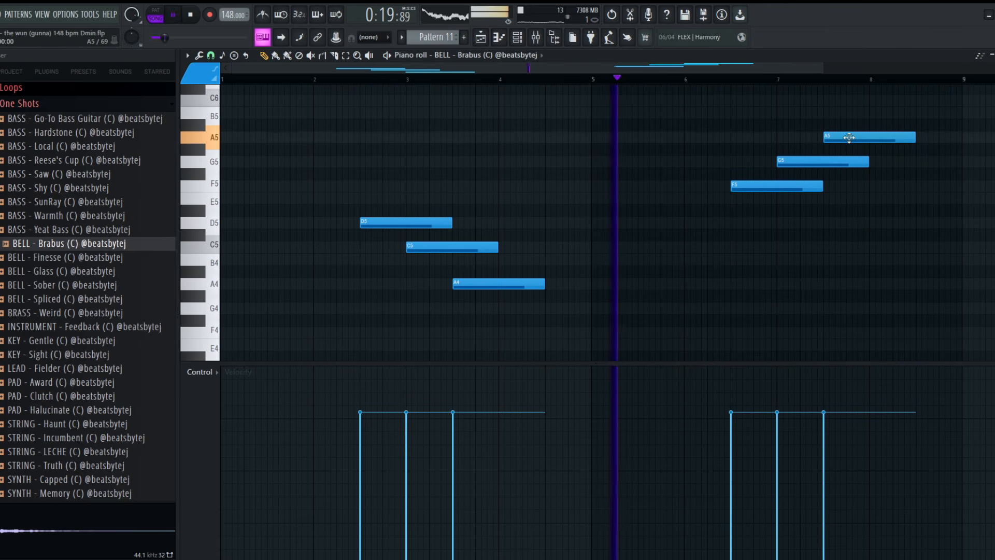
{"action": "key", "text": "Escape"}
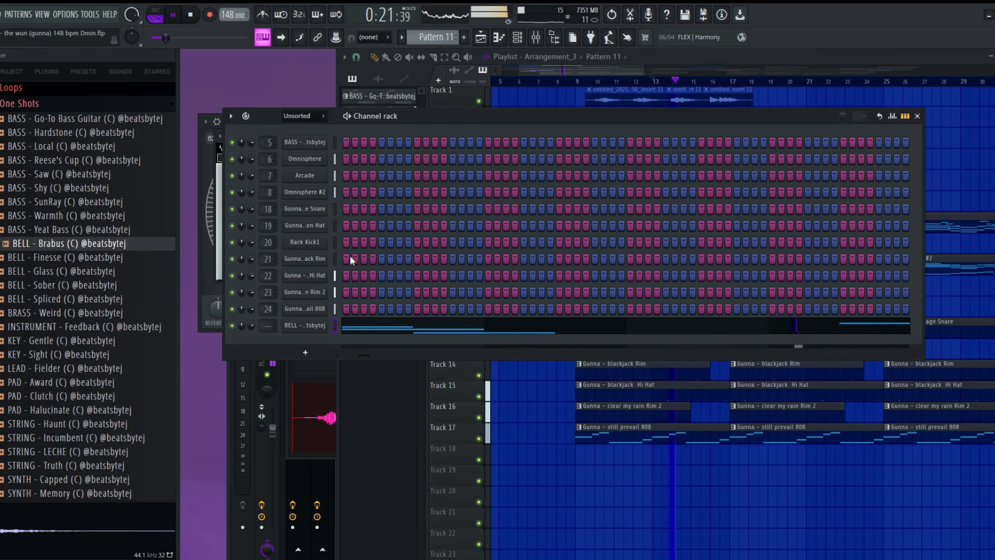
{"action": "left_click", "coordinate": [291, 405]}
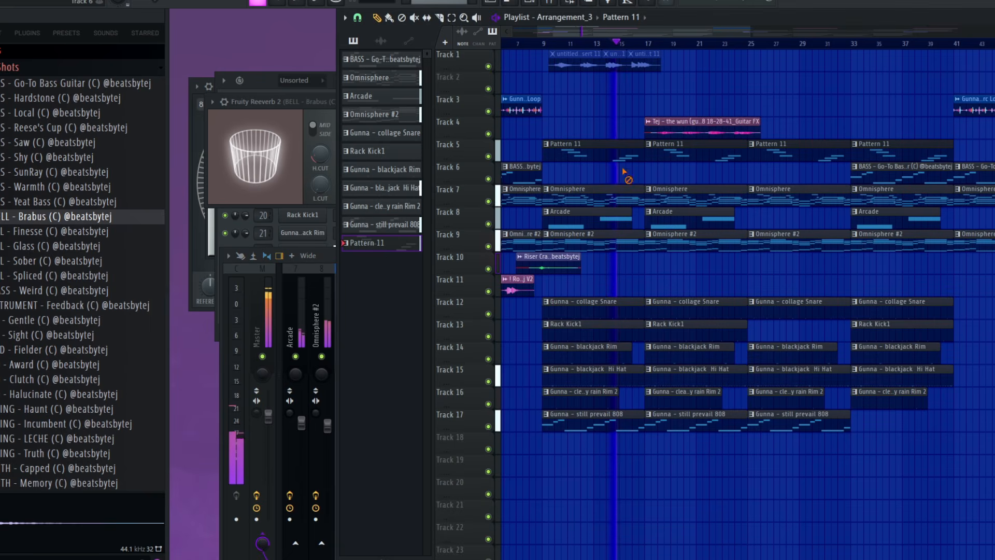
Delete the Pattern 11 clips at bars 17 and 33 on Track 5
{"action": "scroll", "coordinate": [702, 172], "scroll_direction": "down", "scroll_amount": 3}
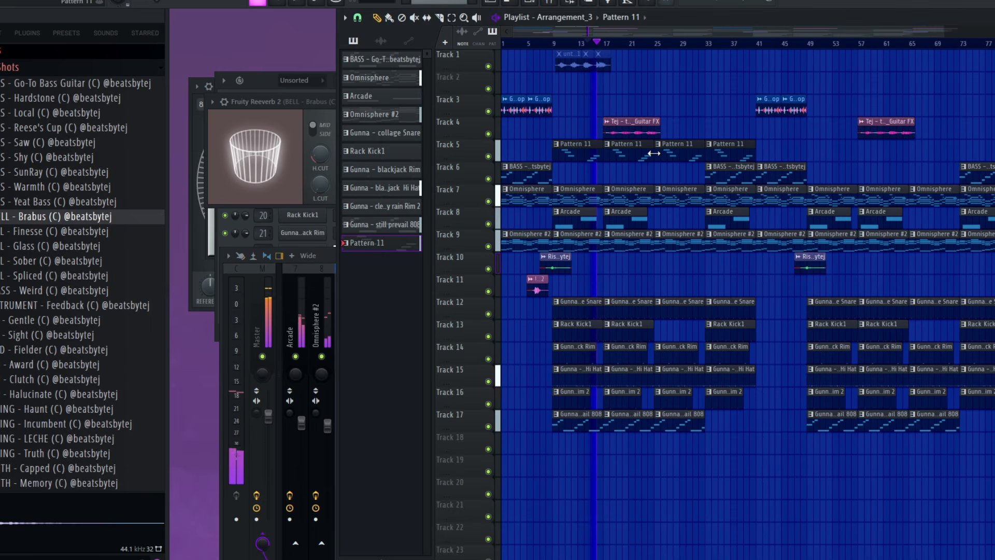
{"action": "right_click", "coordinate": [628, 156]}
{"action": "right_click", "coordinate": [731, 154]}
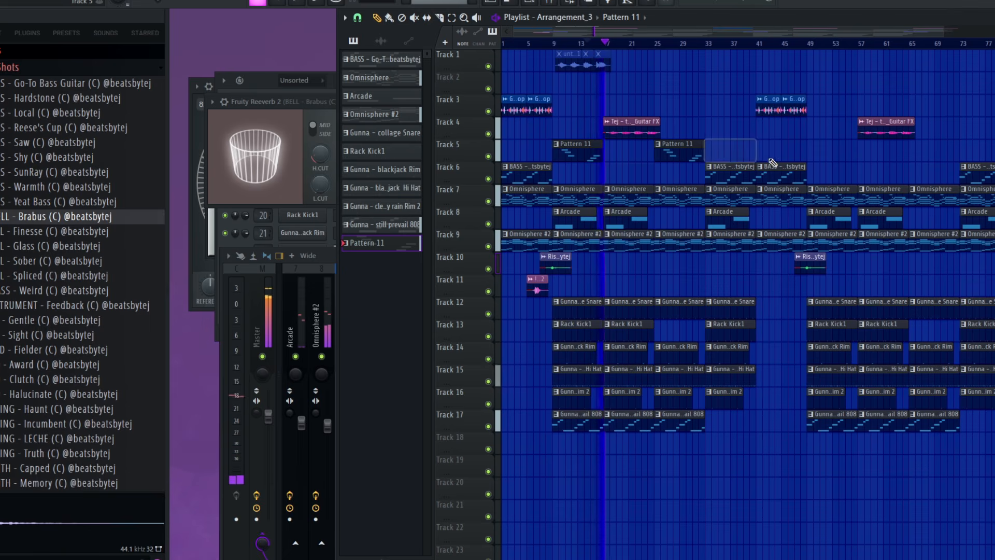
Place Pattern 11 clips on Track 5 at bars 49 and 65
{"action": "scroll", "coordinate": [771, 162], "scroll_direction": "down", "scroll_amount": 1}
{"action": "left_click_drag", "start_coordinate": [654, 155], "coordinate": [771, 148]}
{"action": "left_click", "coordinate": [817, 173], "text": "ctrl"}
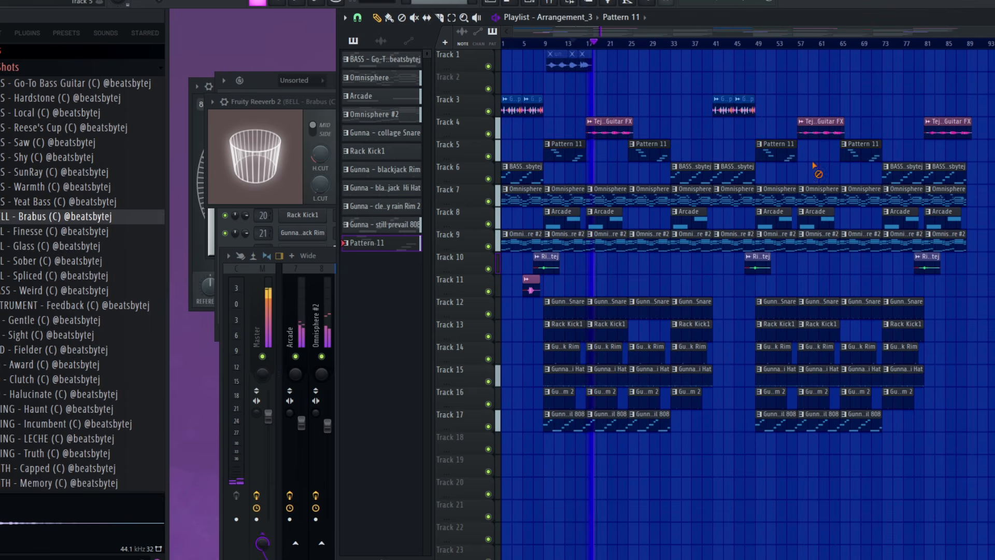
Play the arrangement from about bar 66 and check the levels in the mixer
{"action": "scroll", "coordinate": [800, 173], "scroll_direction": "down", "scroll_amount": 1}
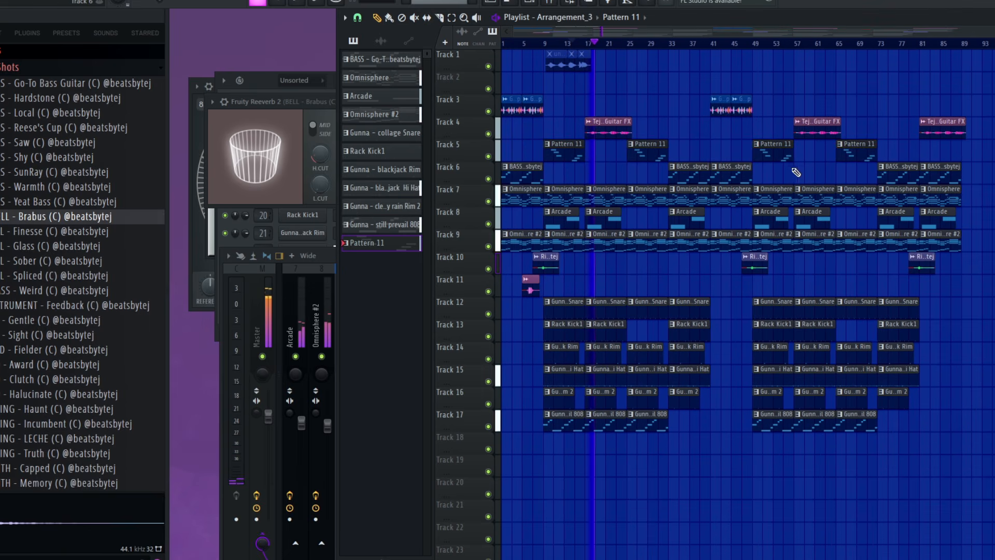
{"action": "left_click", "coordinate": [840, 48]}
{"action": "scroll", "coordinate": [854, 83], "scroll_direction": "up", "scroll_amount": 3}
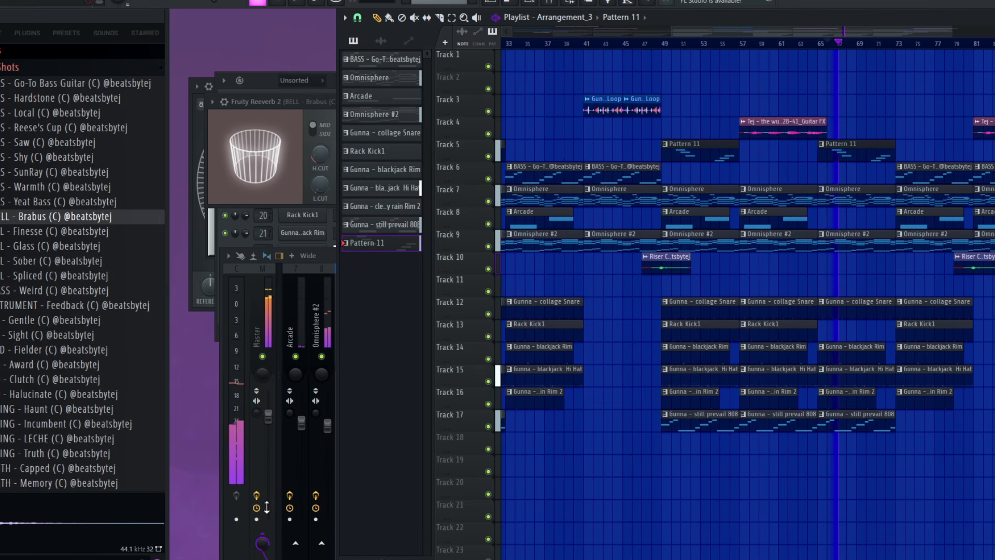
{"action": "key", "text": "F9"}
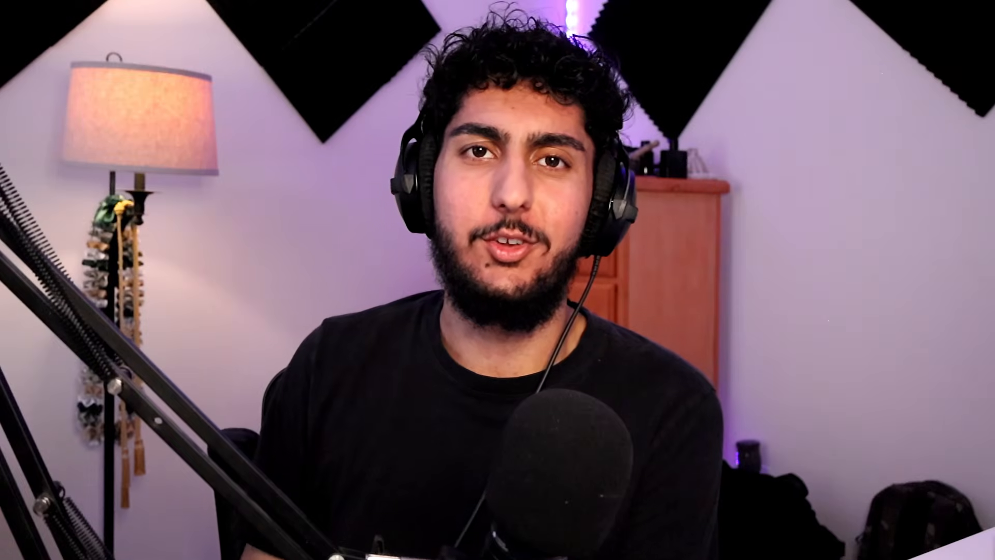